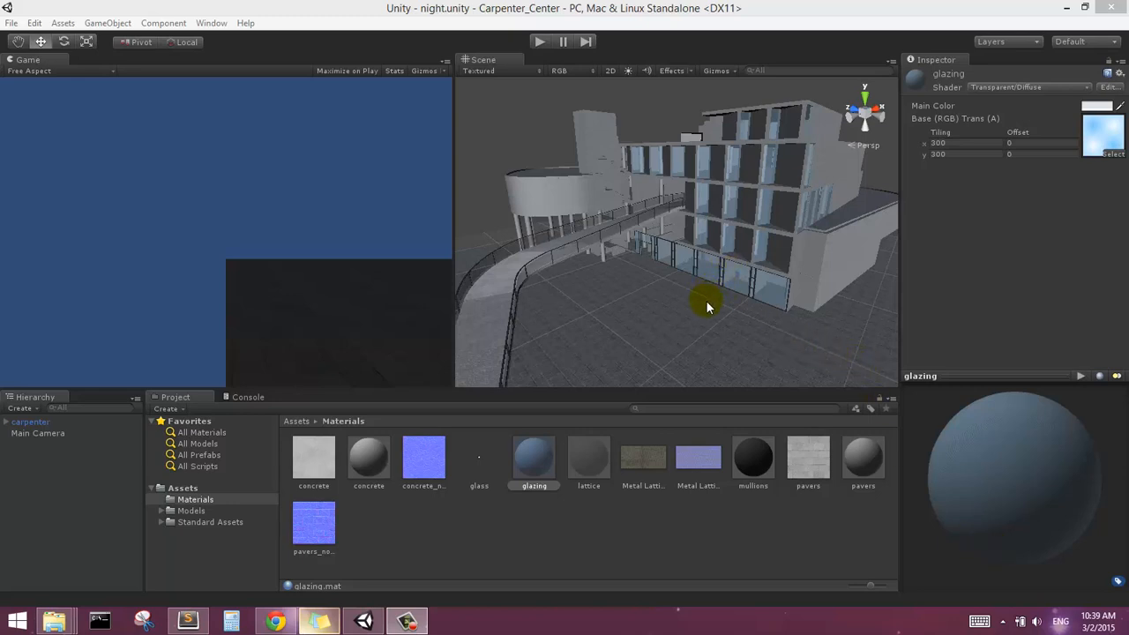
Examine the building model from several angles and look through the carpenter object's child parts
alt+drag(706, 300, 719, 293)
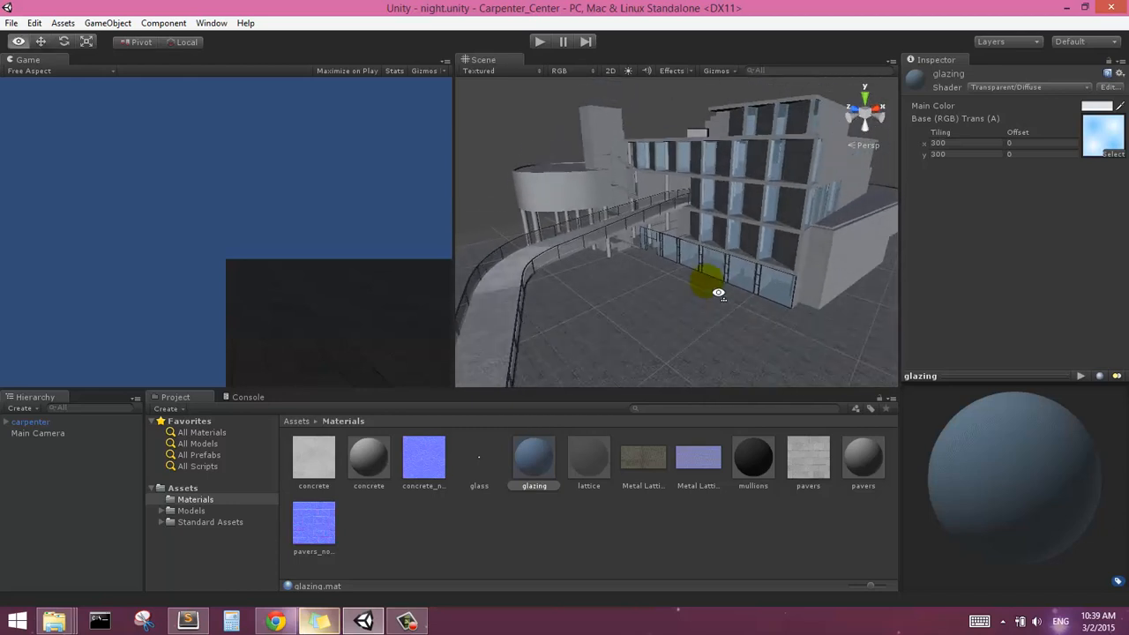
right_drag(719, 293, 721, 286)
middle_drag(741, 222, 711, 218)
scroll(708, 264, up, 2)
scroll(705, 275, down, 3)
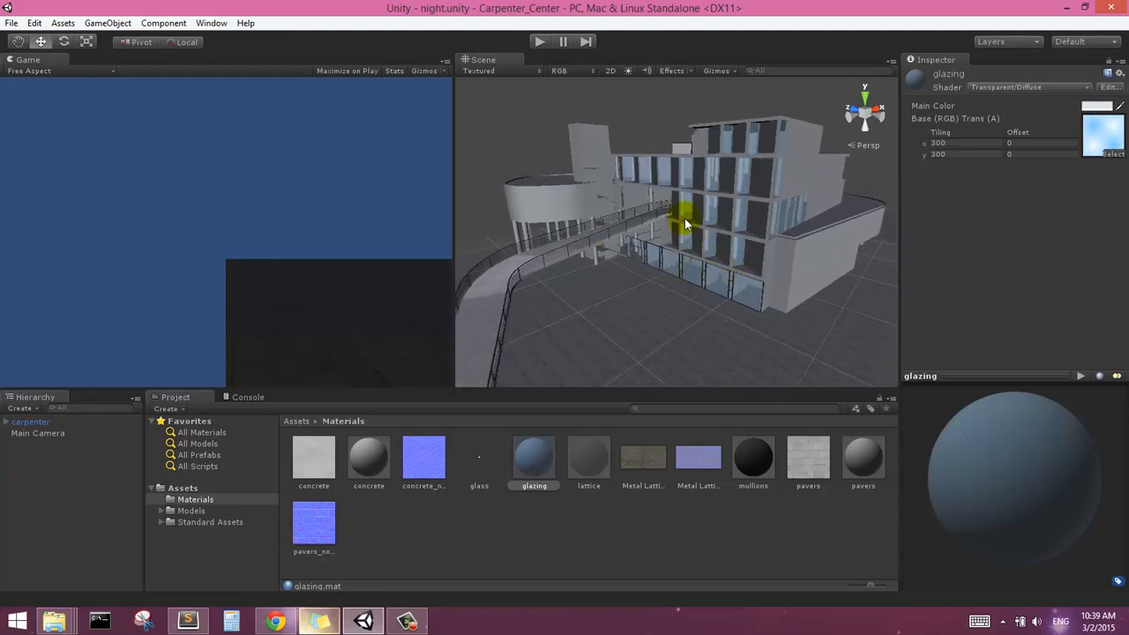
right_drag(705, 272, 688, 255)
middle_drag(688, 255, 675, 211)
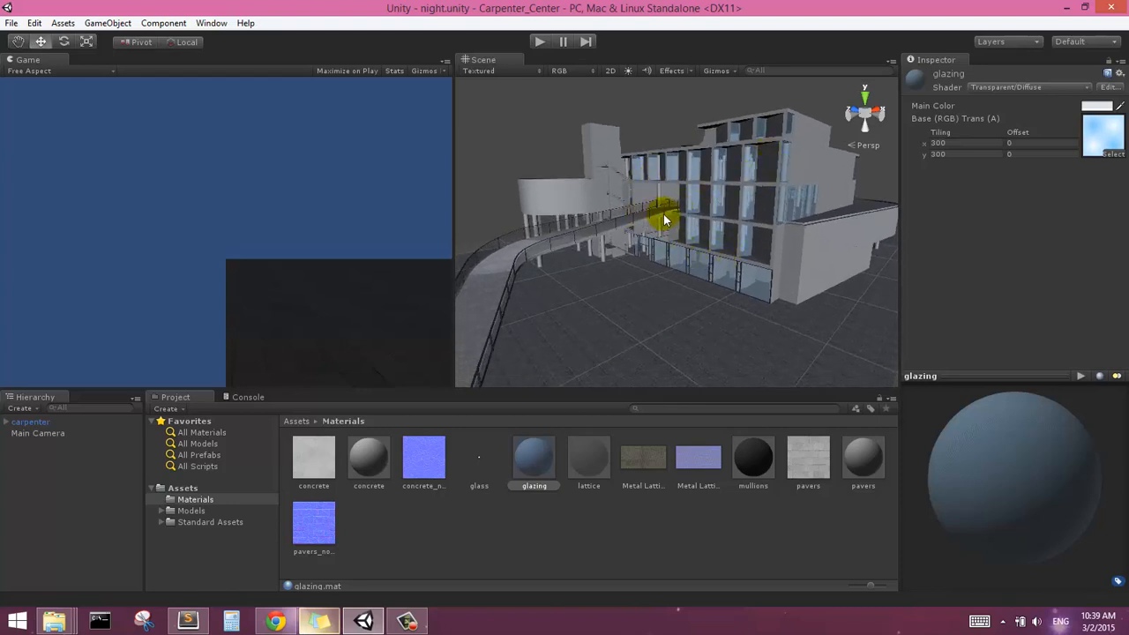
click(490, 177)
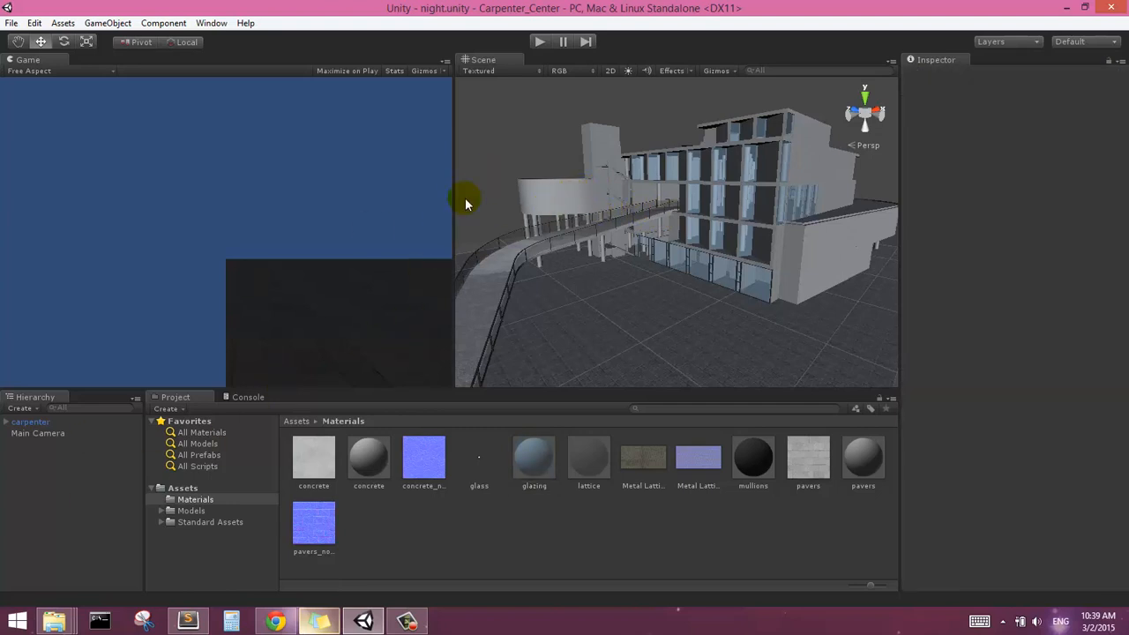
click(6, 422)
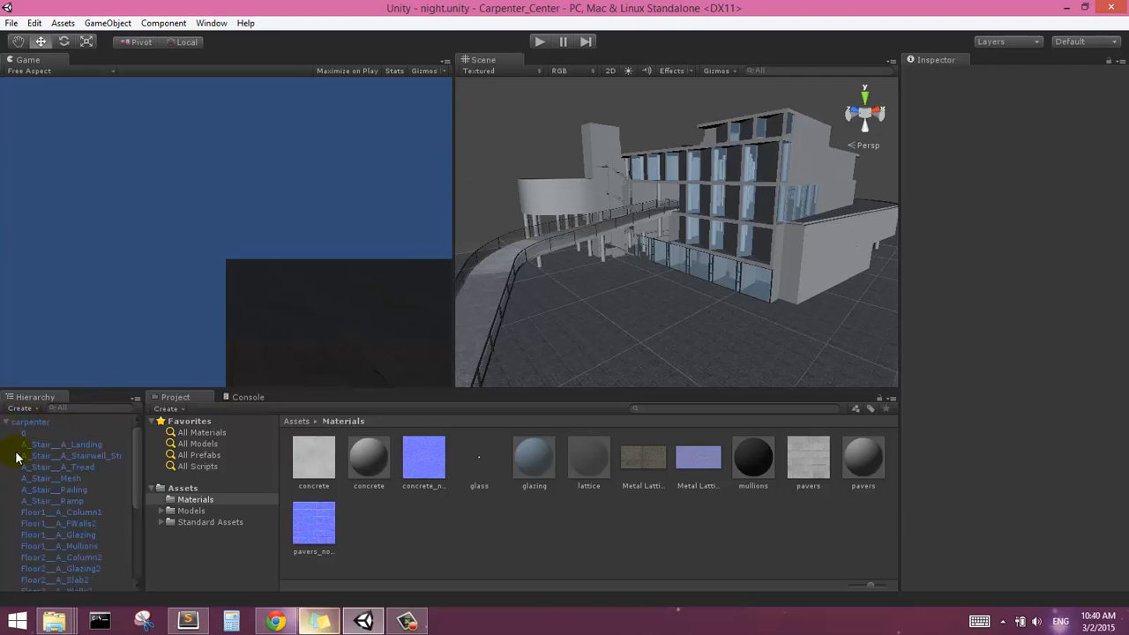
click(6, 424)
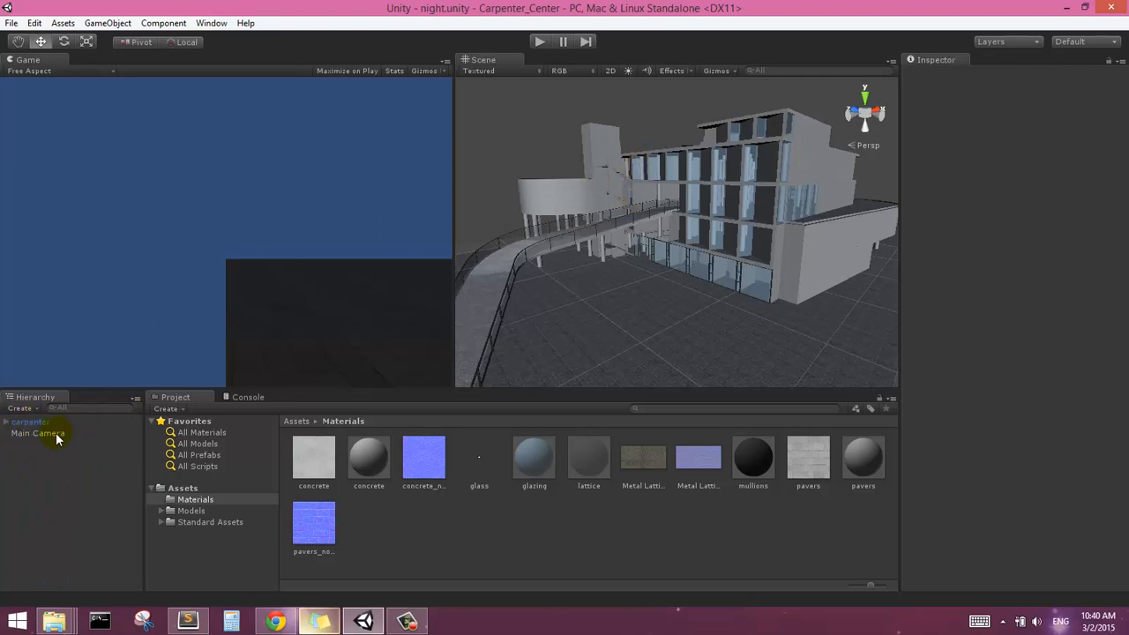
Review the Main Camera's clear flags and background settings, and delete that camera from the scene
click(56, 433)
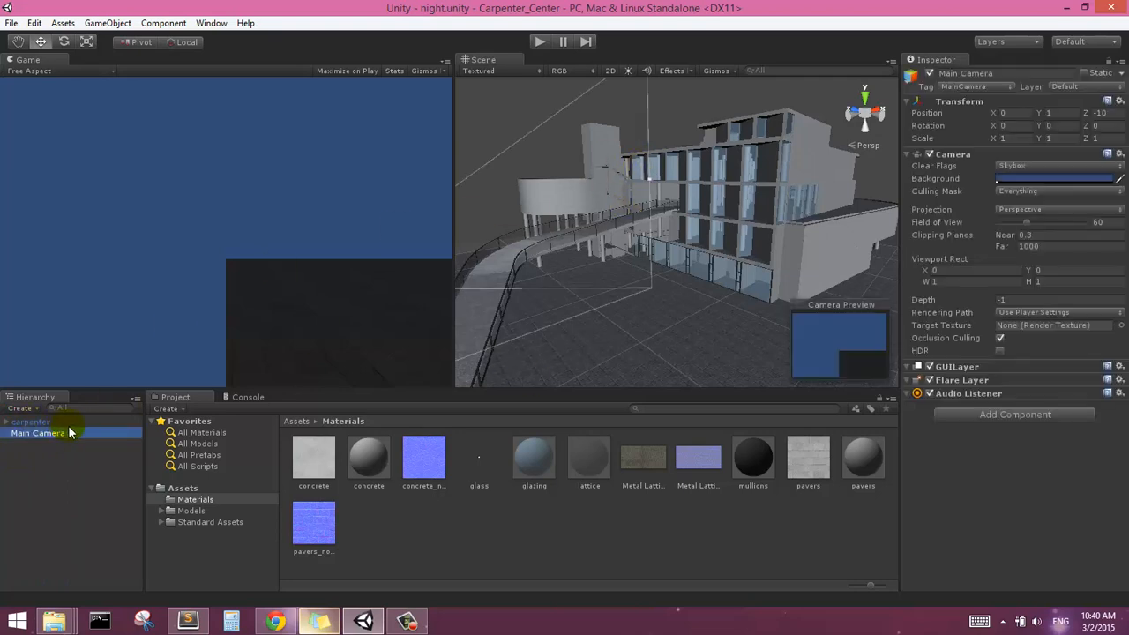
click(1005, 194)
click(1005, 168)
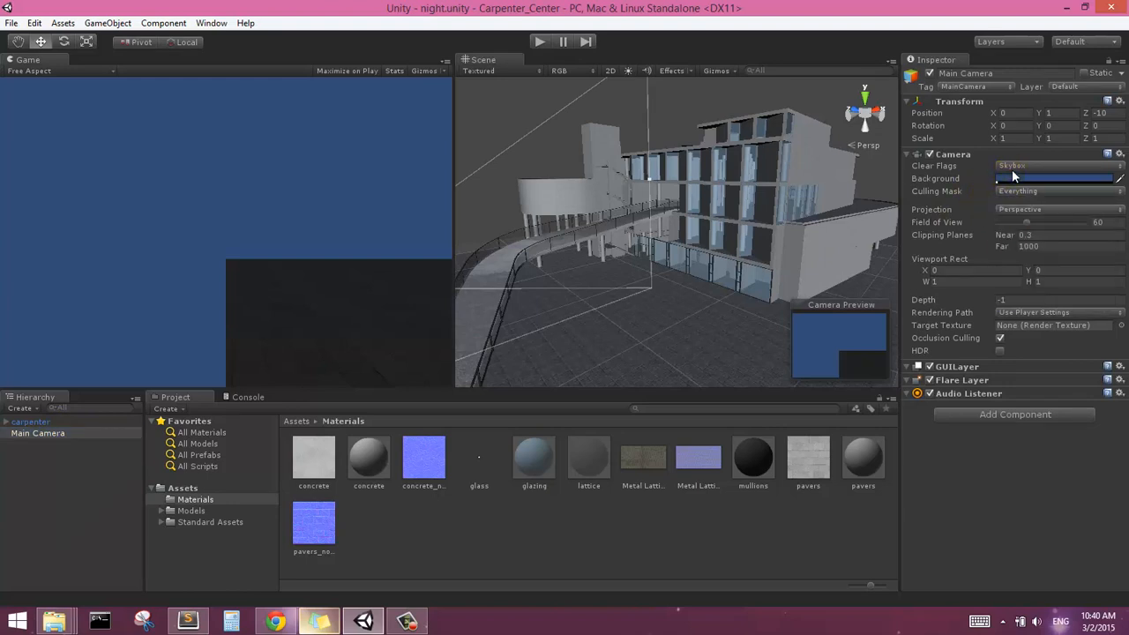
click(1006, 166)
click(950, 181)
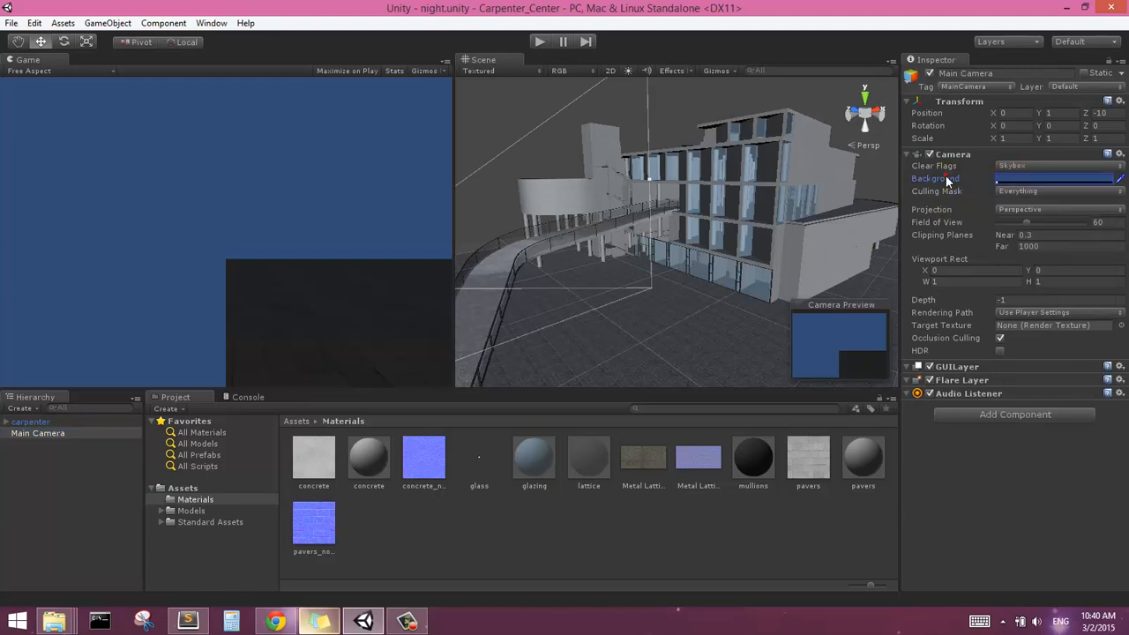
click(945, 177)
click(78, 473)
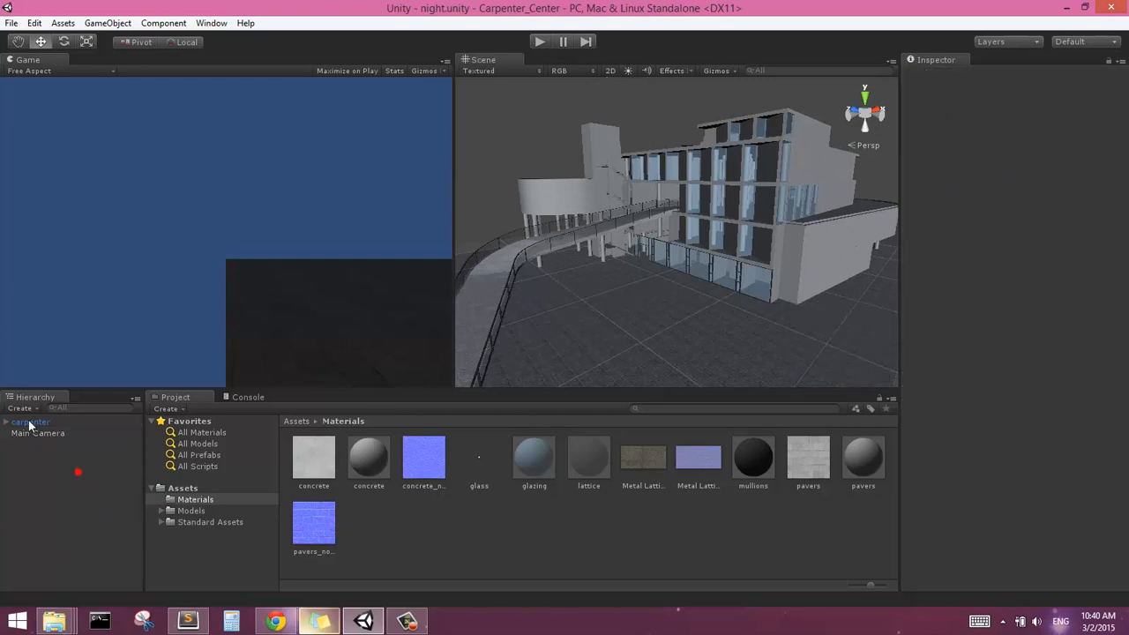
click(47, 436)
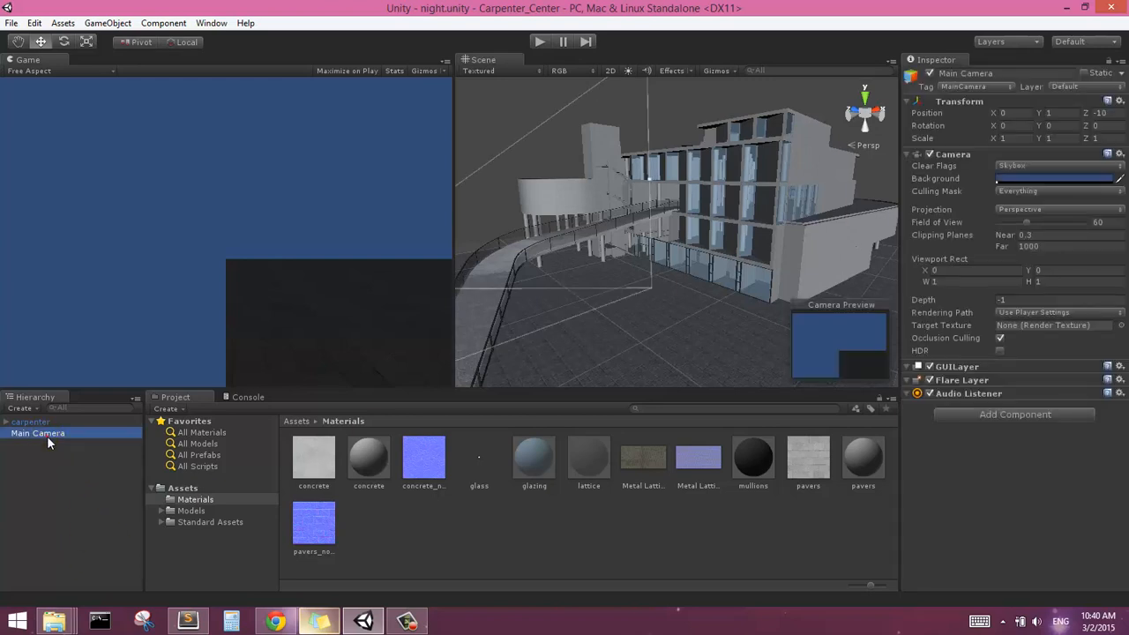
click(47, 436)
key(Delete)
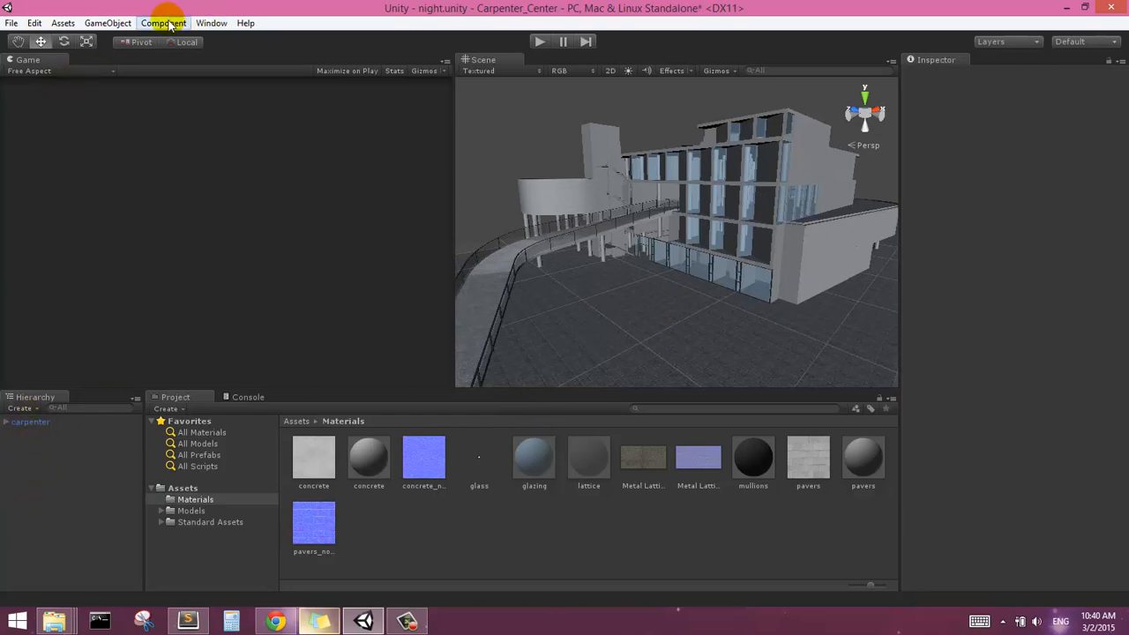
Find the First Person Controller among the prefabs and place it on the paved ground beside the ramp
click(103, 23)
click(427, 526)
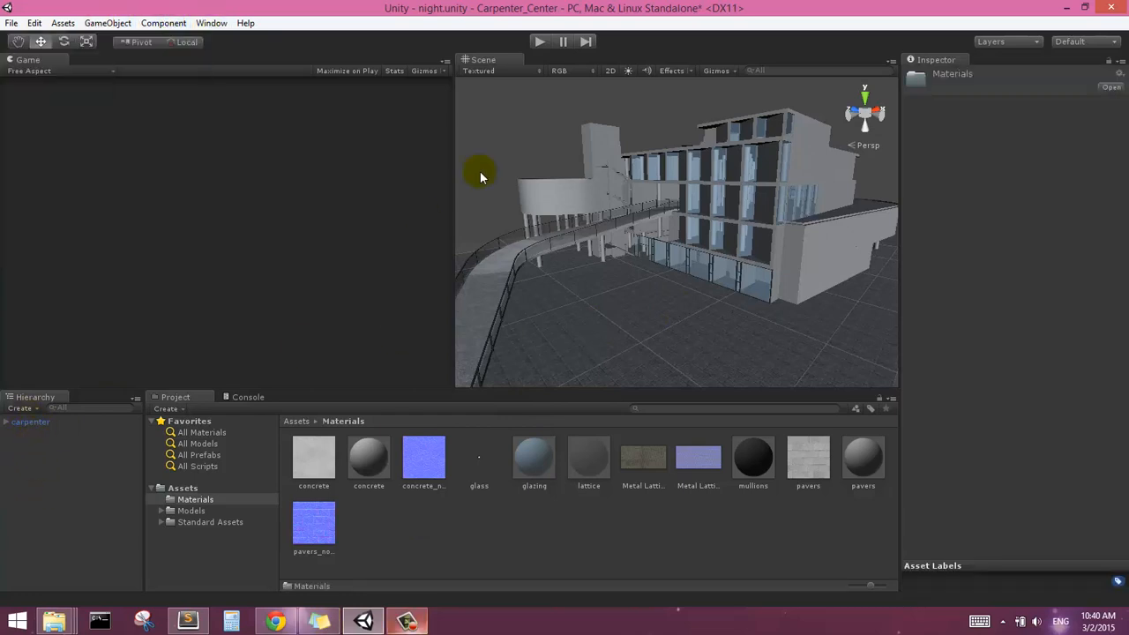
click(208, 455)
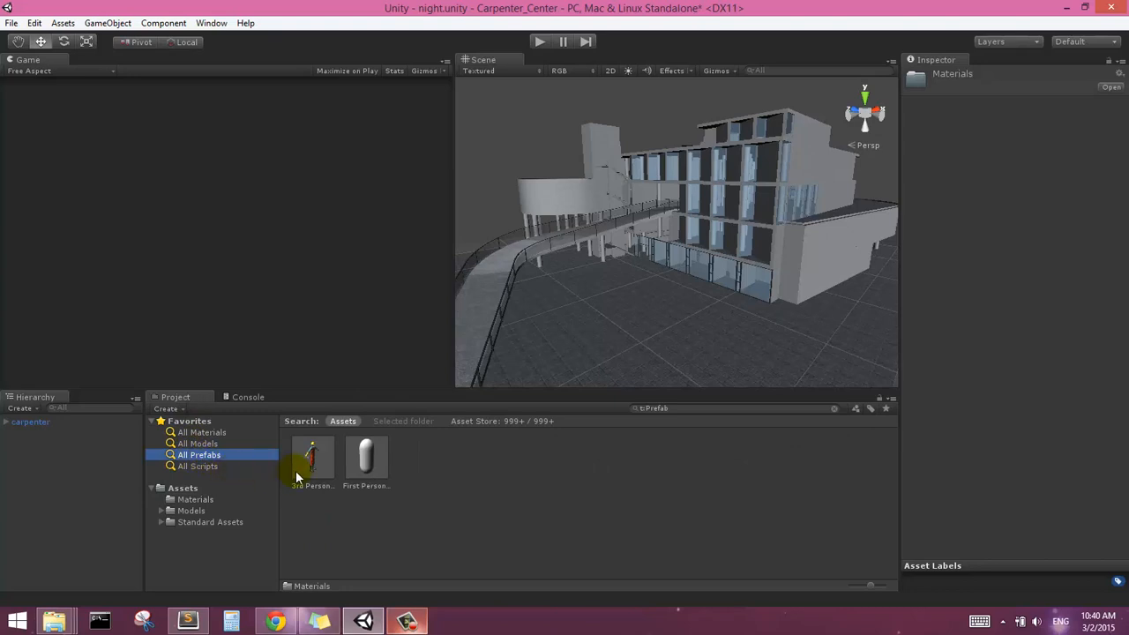
click(363, 471)
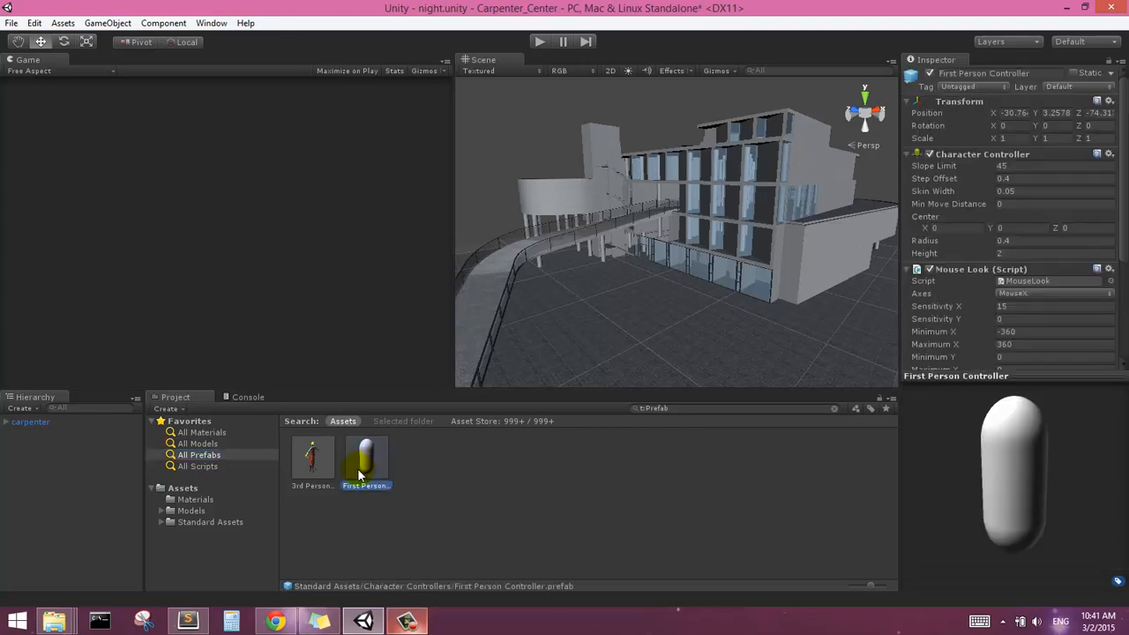
drag(357, 477, 618, 325)
In back view, lower the First Person Controller to just above the ground, at about Y 1.46
scroll(623, 326, down, 3)
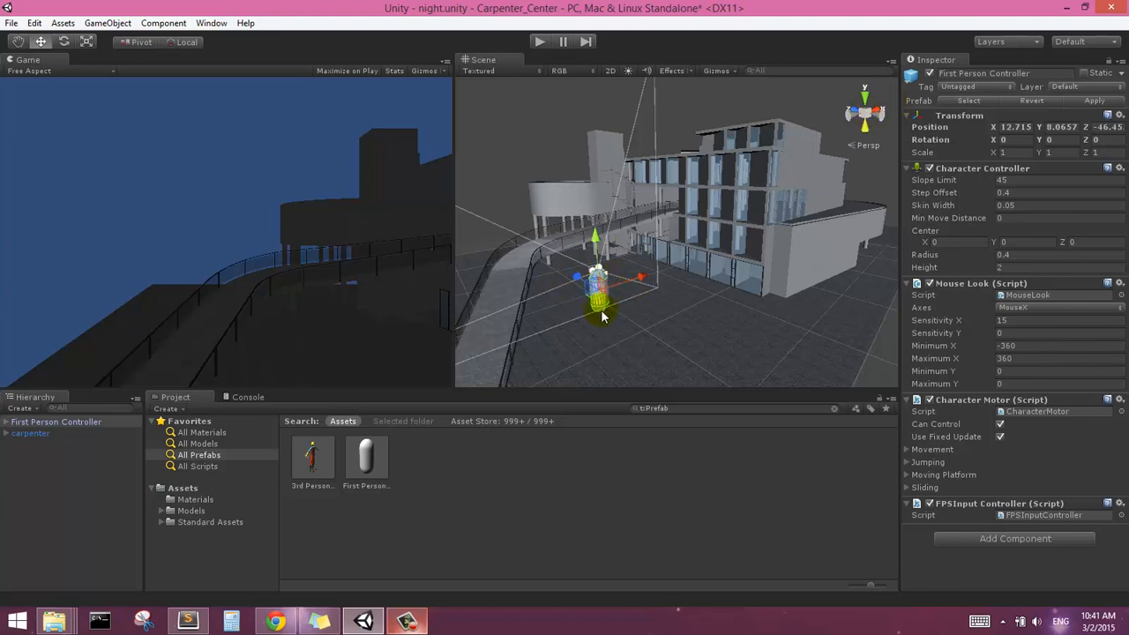
scroll(602, 315, up, 3)
middle_drag(618, 310, 641, 240)
scroll(609, 245, up, 3)
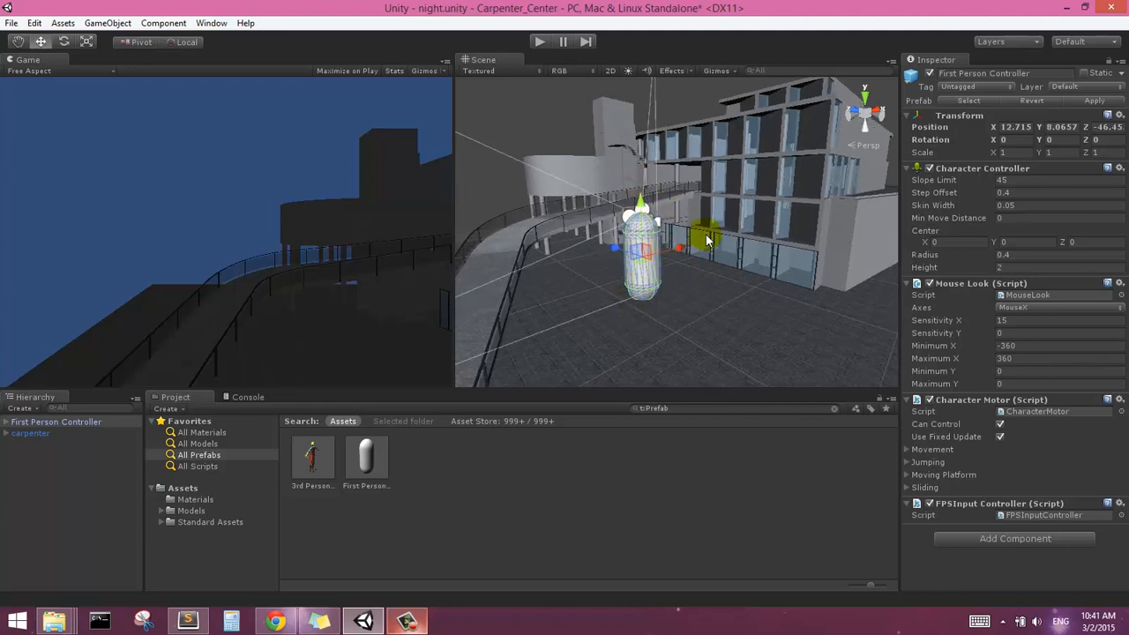
click(867, 114)
click(867, 115)
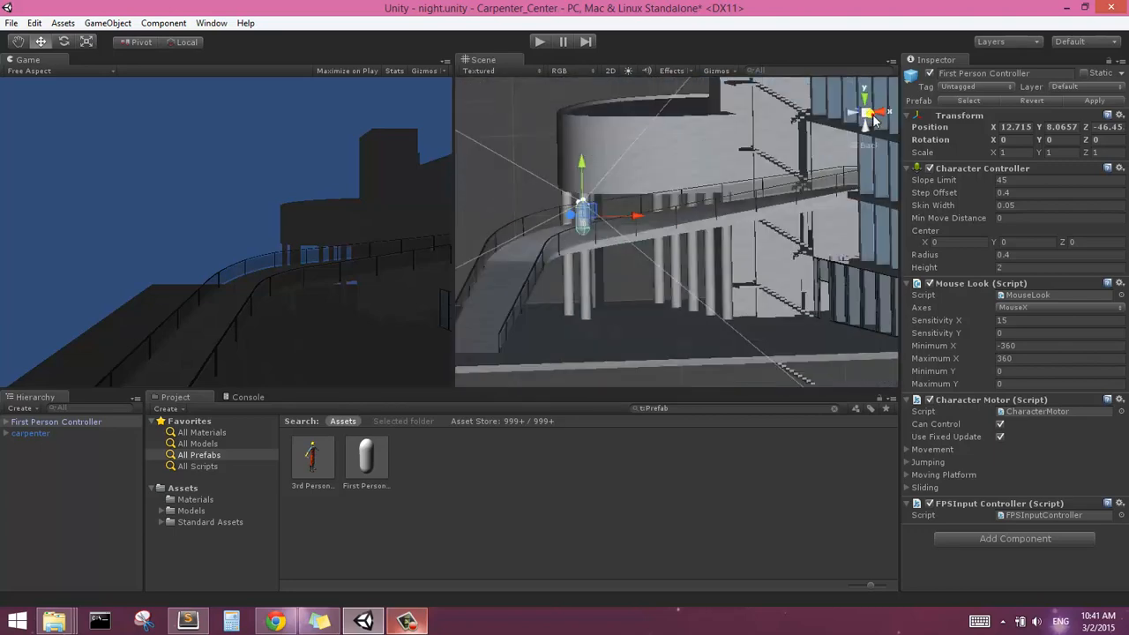
click(866, 117)
click(867, 116)
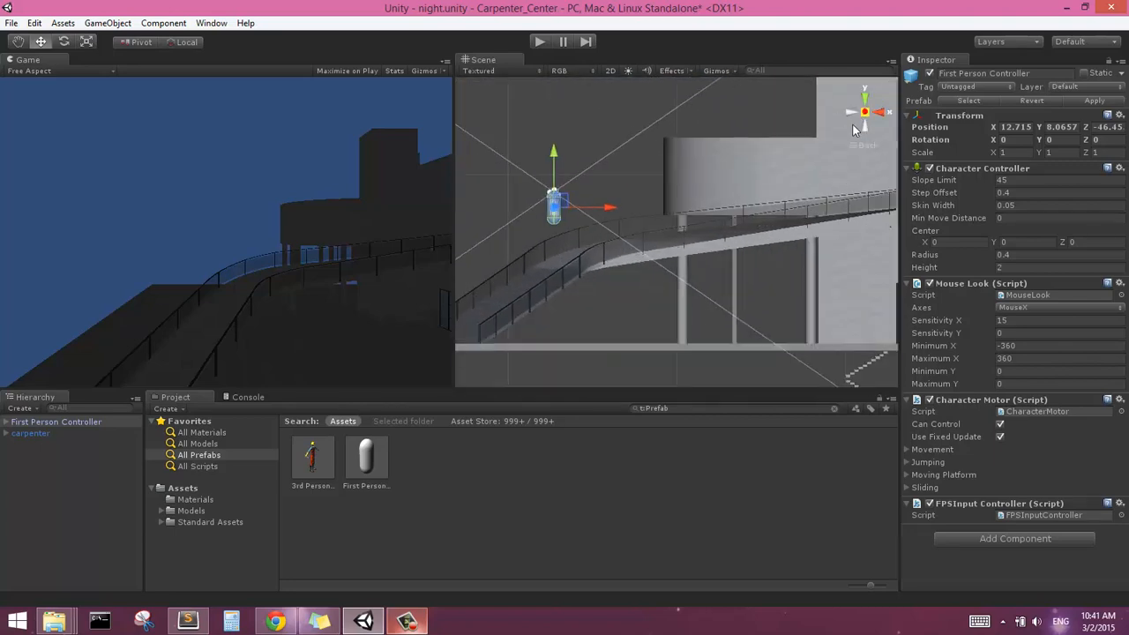
scroll(599, 258, down, 2)
scroll(599, 258, down, 1)
drag(579, 166, 571, 248)
scroll(609, 278, down, 1)
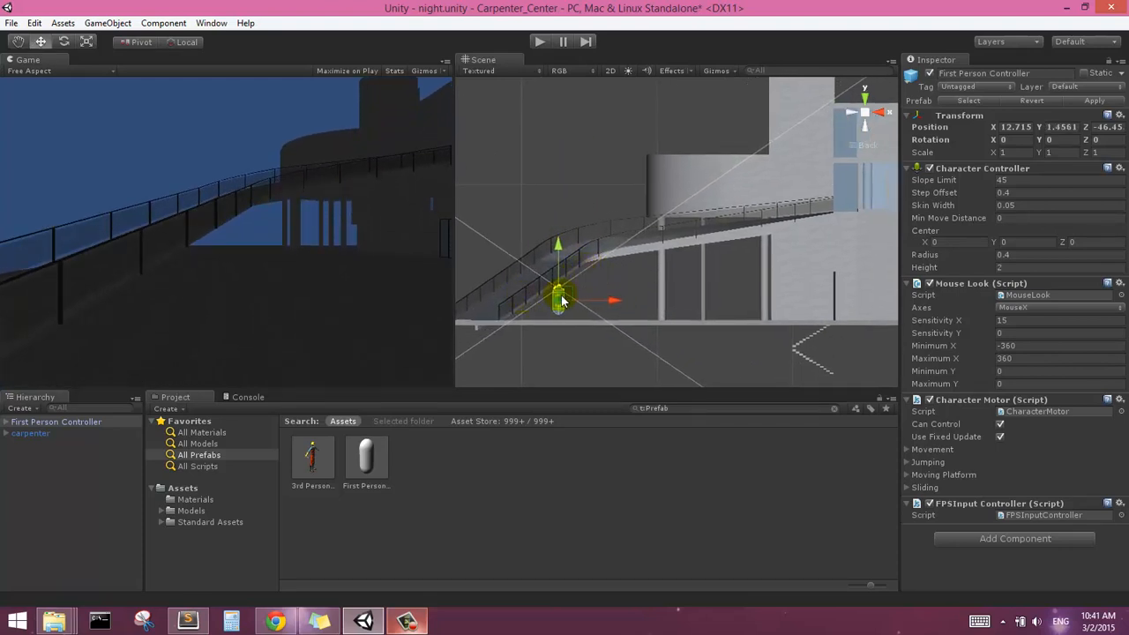
In left view, fine-tune the First Person Controller's height above the paving to about Y 1.40
scroll(583, 296, down, 1)
scroll(577, 295, up, 3)
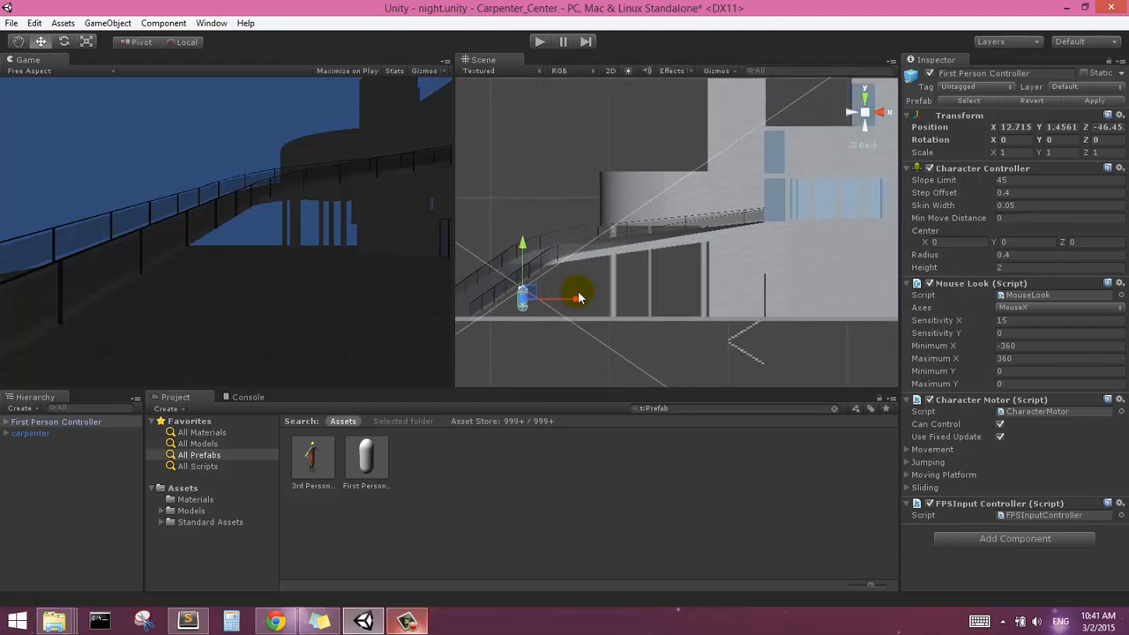
click(851, 112)
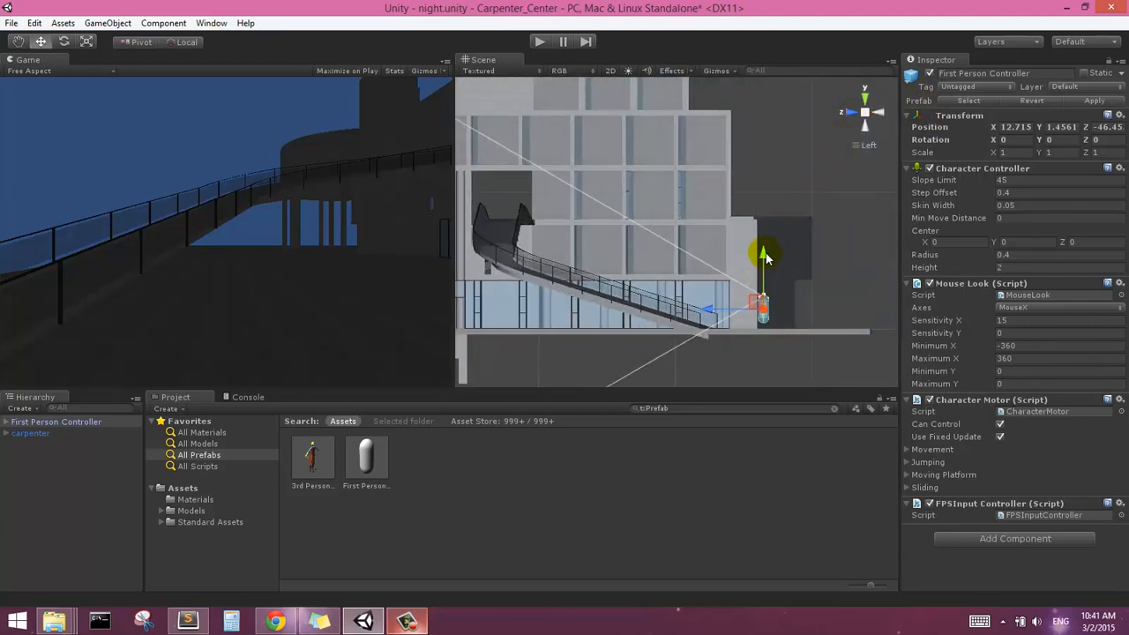
drag(764, 255, 764, 256)
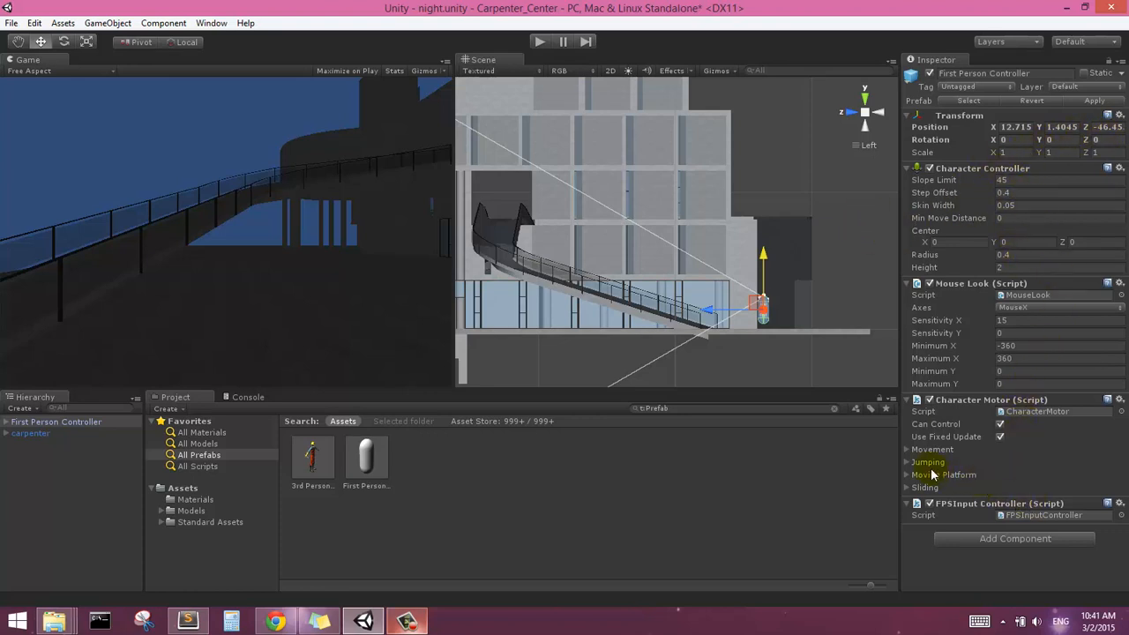
Review the movement parameters of the First Person Controller's Character Motor script
click(908, 450)
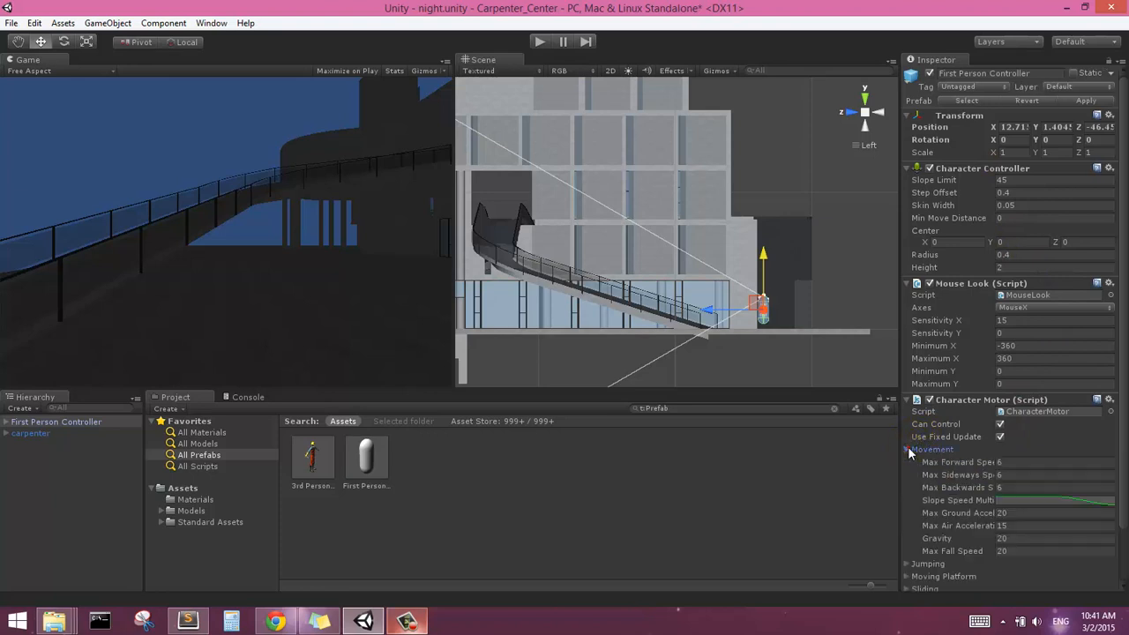
scroll(1020, 497, down, 2)
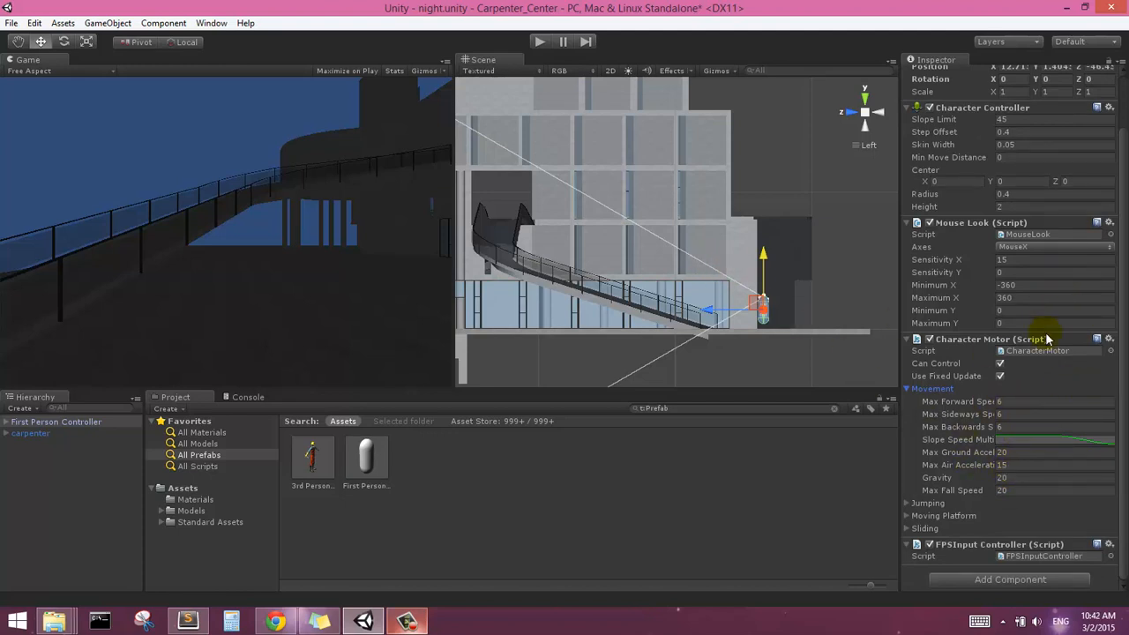
click(907, 390)
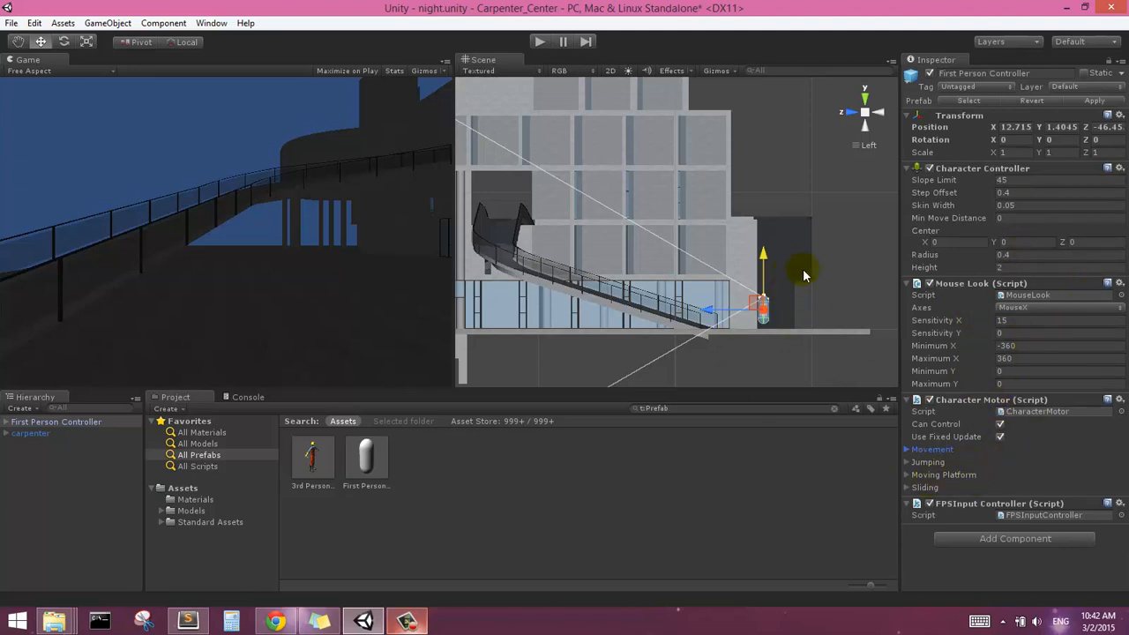
Assign Eerie Skybox as the scene's skybox material in the render settings
middle_drag(804, 276, 769, 303)
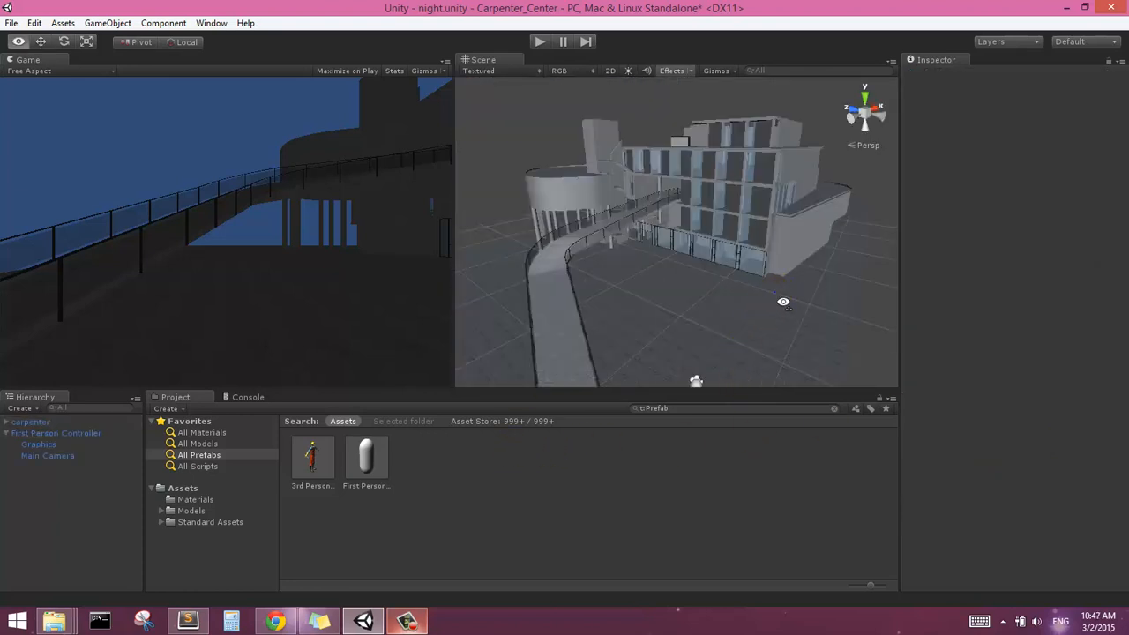
alt+drag(782, 308, 739, 262)
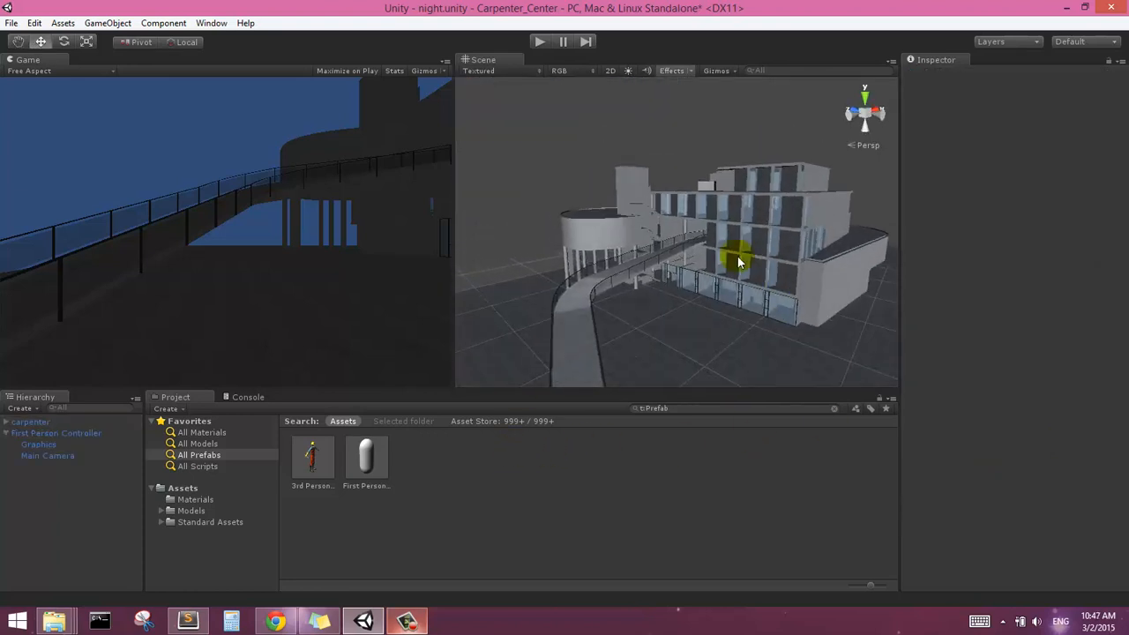
alt+drag(729, 220, 650, 202)
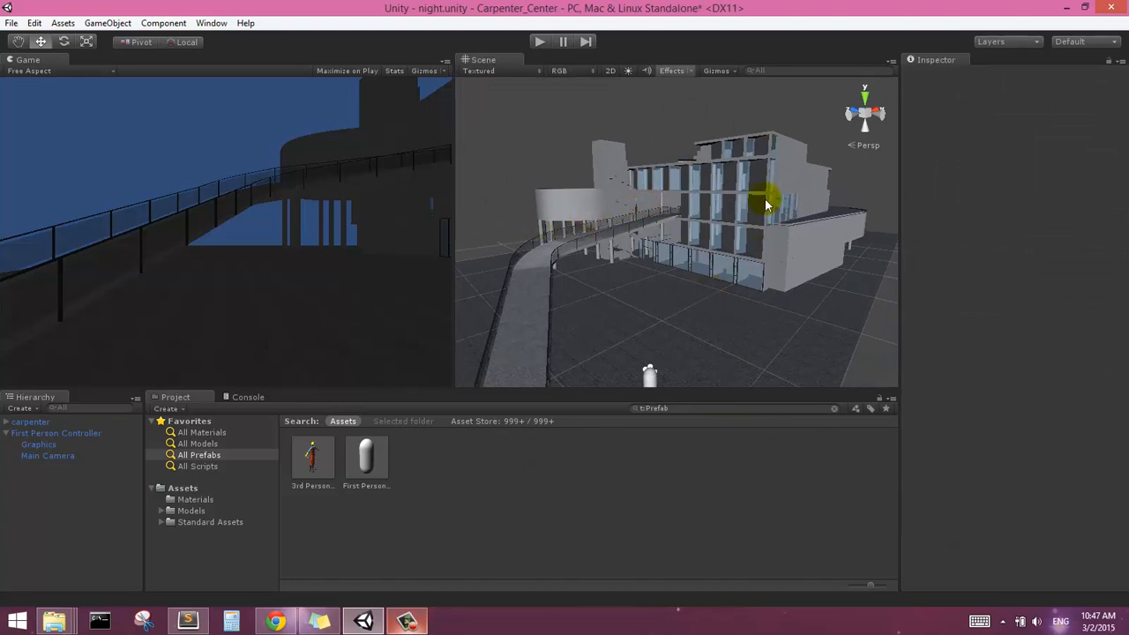
alt+drag(640, 252, 615, 231)
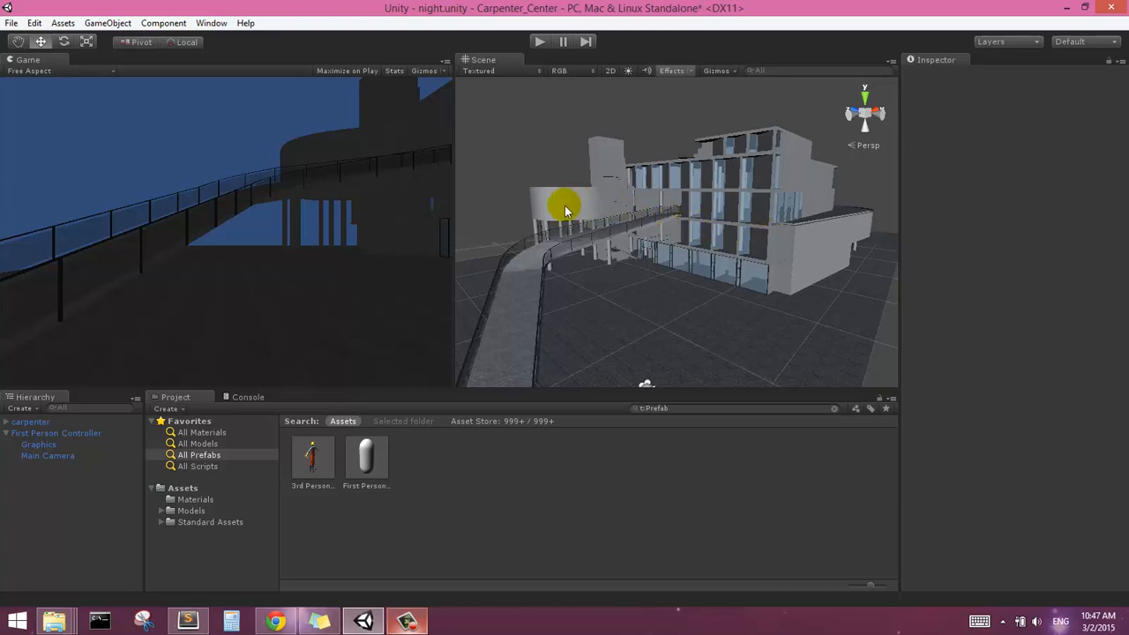
alt+drag(564, 202, 733, 196)
alt+drag(596, 251, 533, 227)
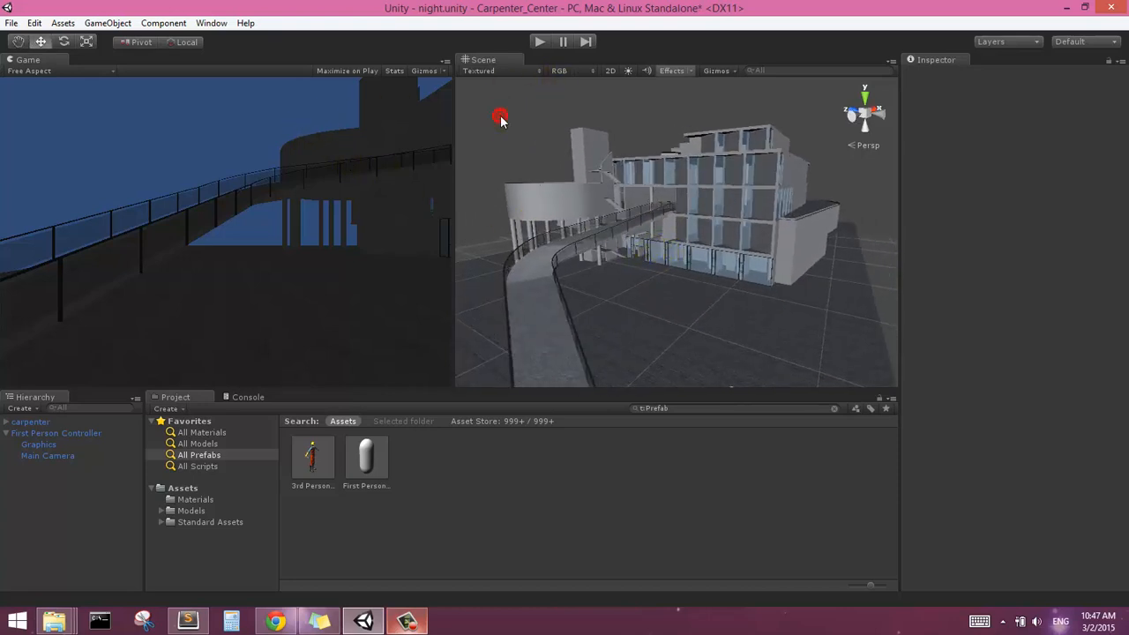
click(35, 23)
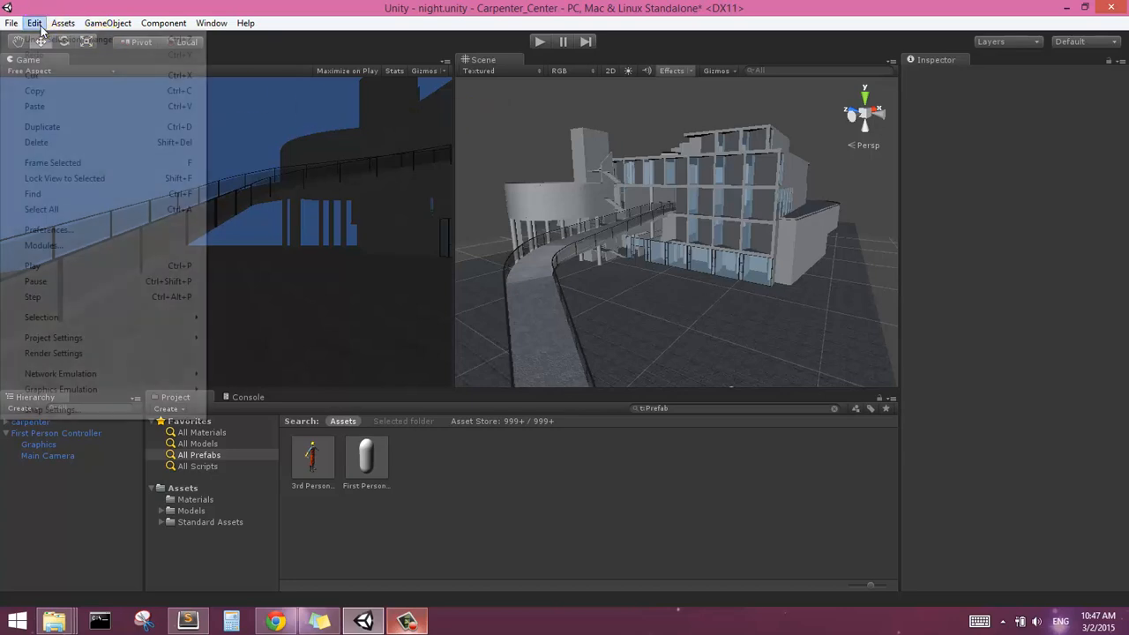
click(120, 354)
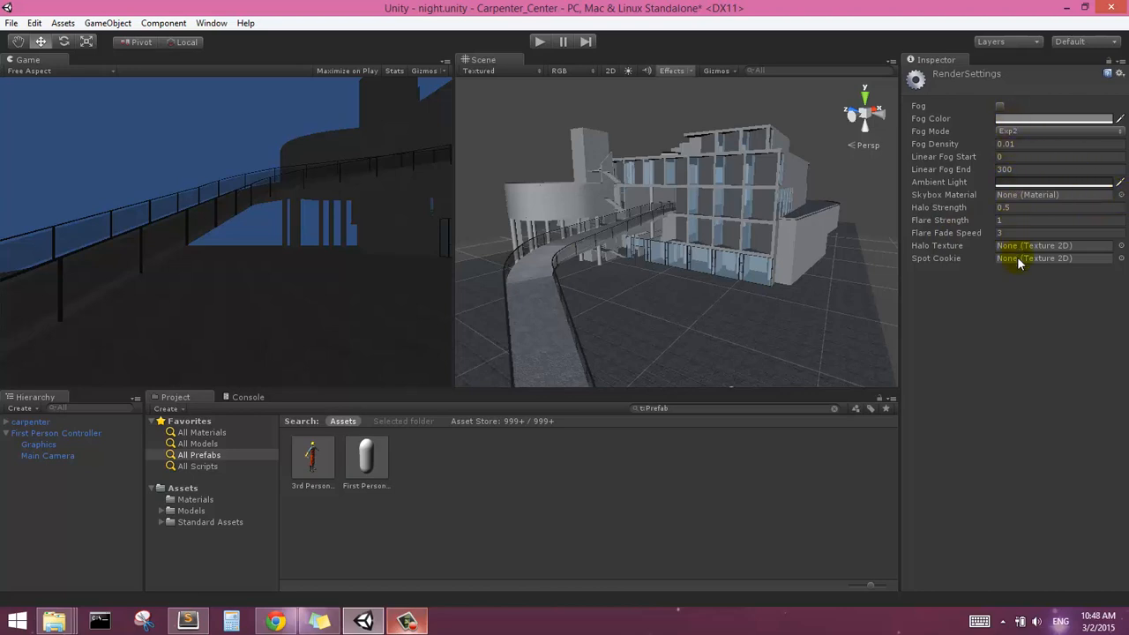
click(1121, 195)
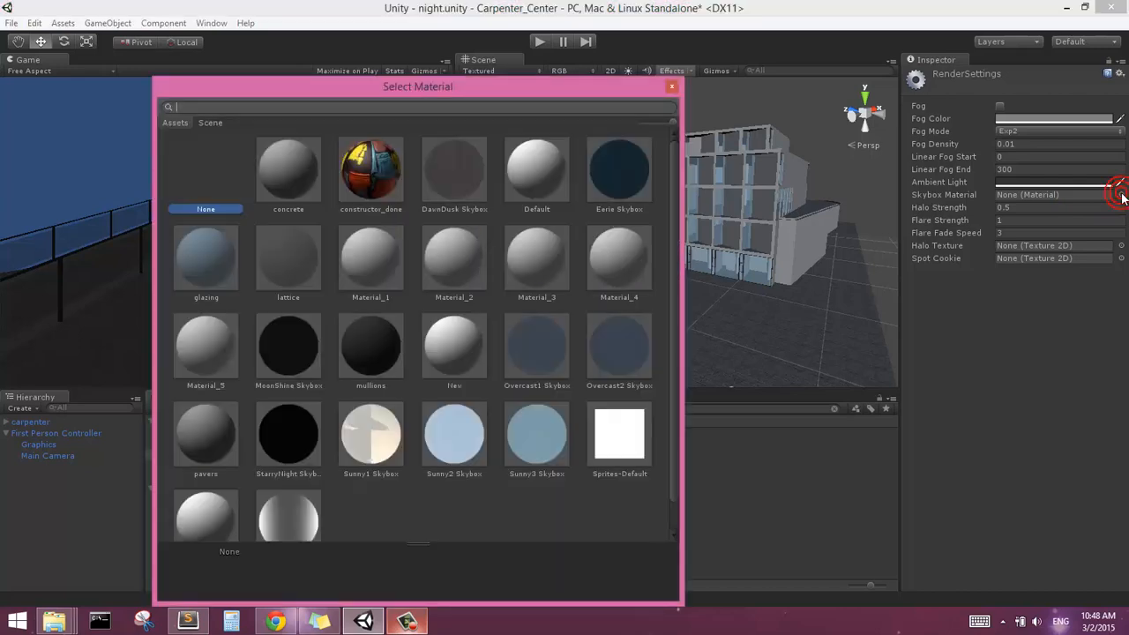
click(611, 175)
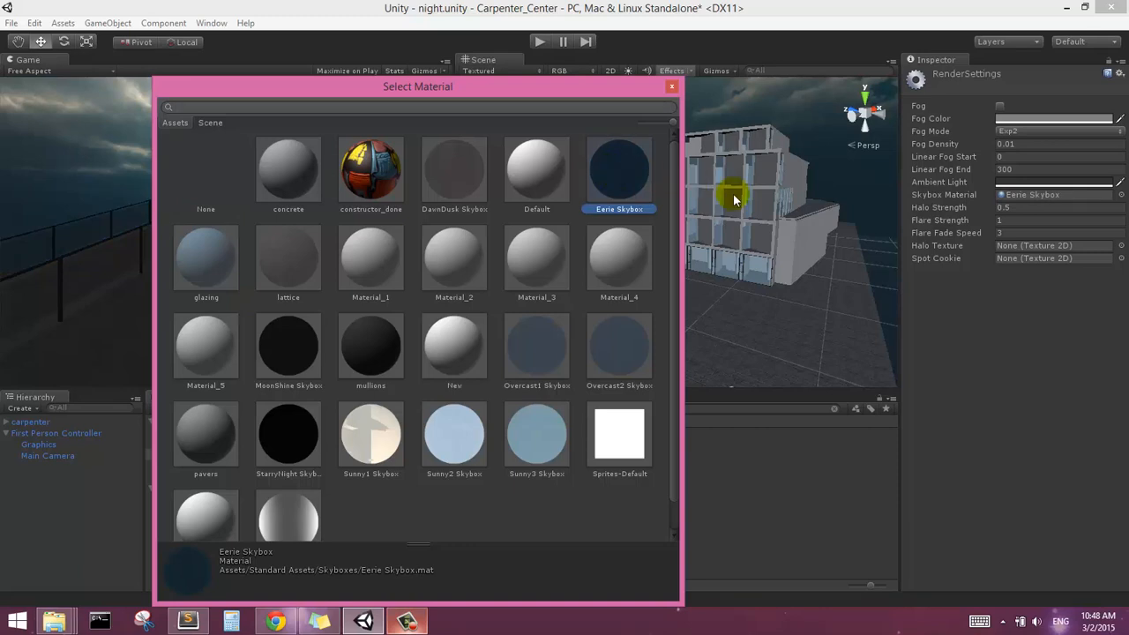
Confirm Eerie Skybox as the skybox material and check the Scene view's effects options
drag(589, 95, 547, 72)
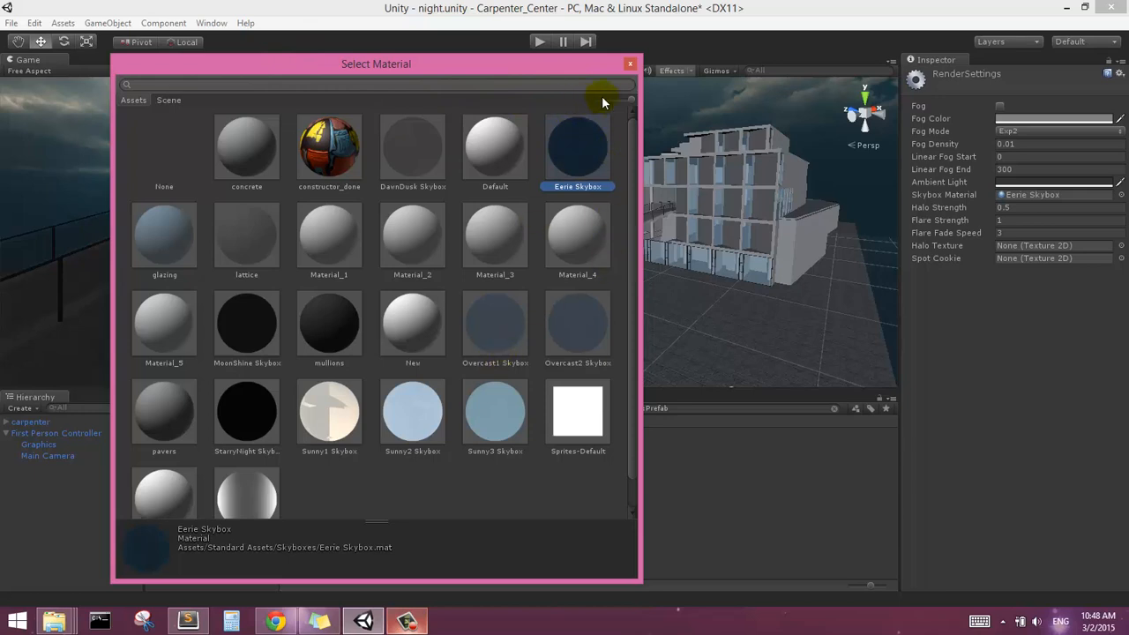
double_click(565, 151)
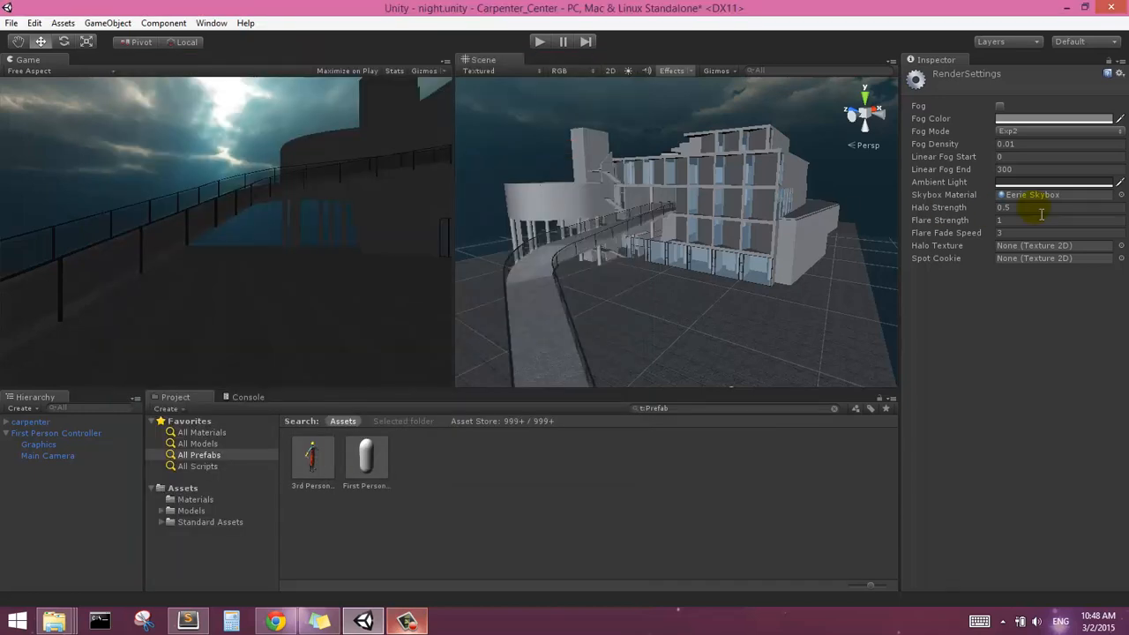
click(676, 75)
click(671, 71)
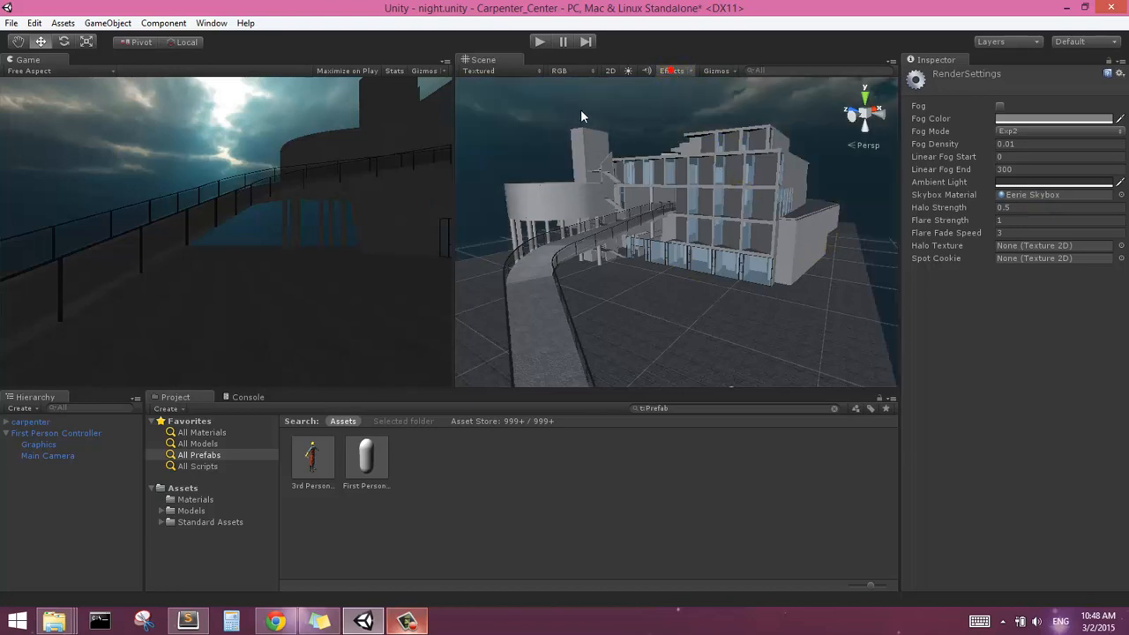
Lighten the scene's ambient light colour slightly in the render settings
alt+drag(683, 264, 701, 288)
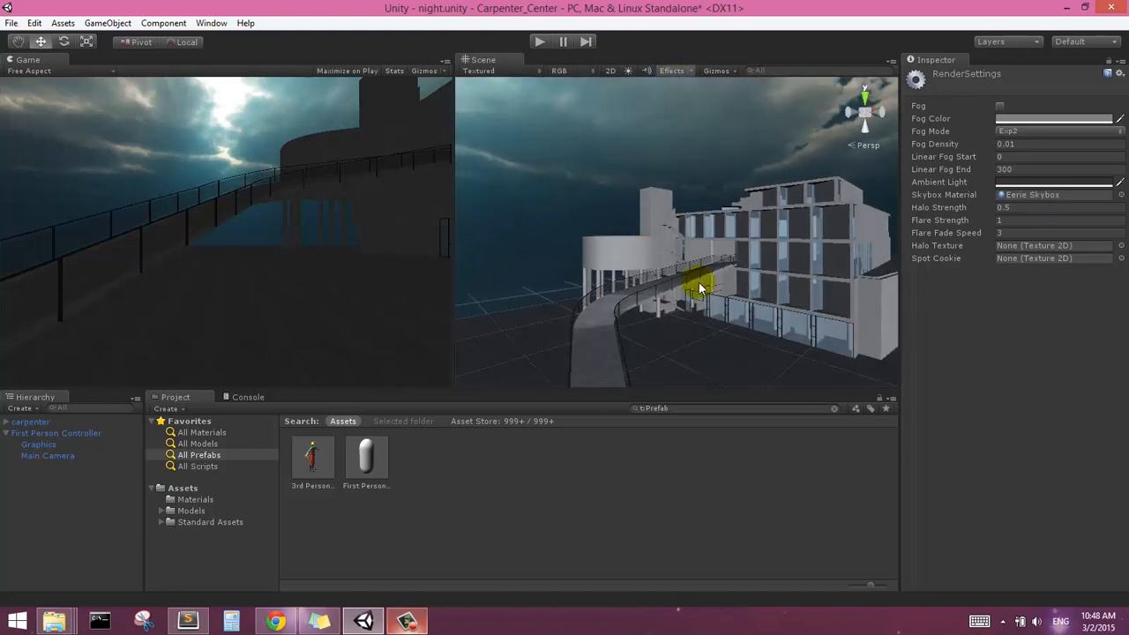
middle_drag(727, 294, 640, 239)
right_drag(585, 155, 642, 169)
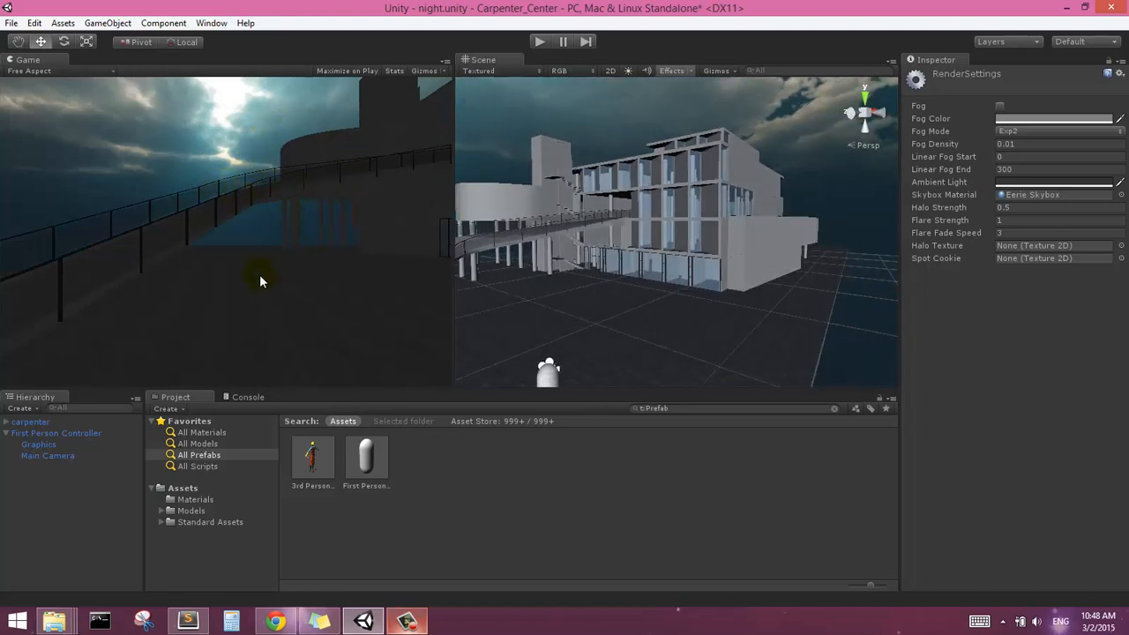
click(1010, 182)
mouse_move(28, 150)
mouse_down()
mouse_move(12, 143)
mouse_move(23, 142)
mouse_up()
click(141, 13)
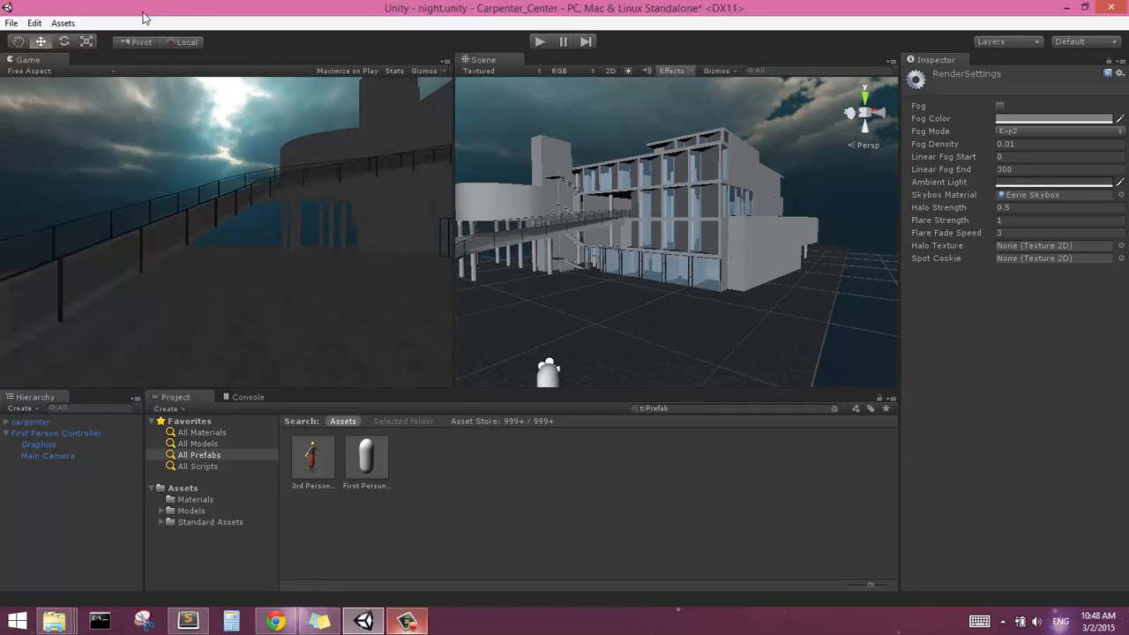
Examine the building, ramp and plaza from several angles under the adjusted ambient light
right_drag(650, 252, 637, 269)
alt+drag(618, 264, 663, 232)
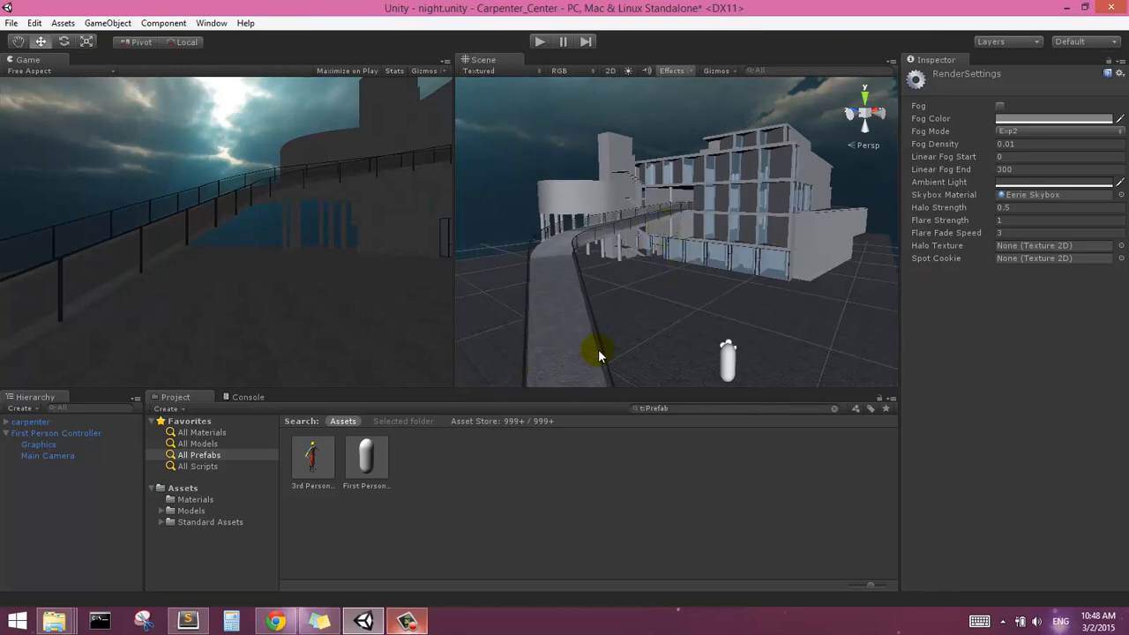
alt+drag(638, 289, 635, 272)
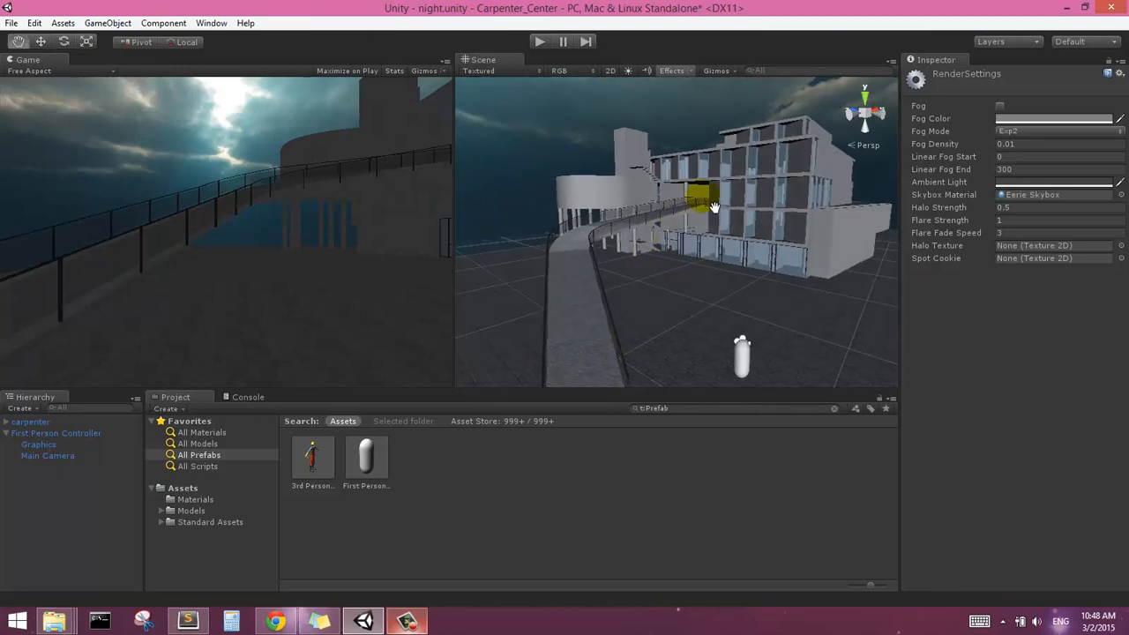
alt+drag(680, 196, 683, 275)
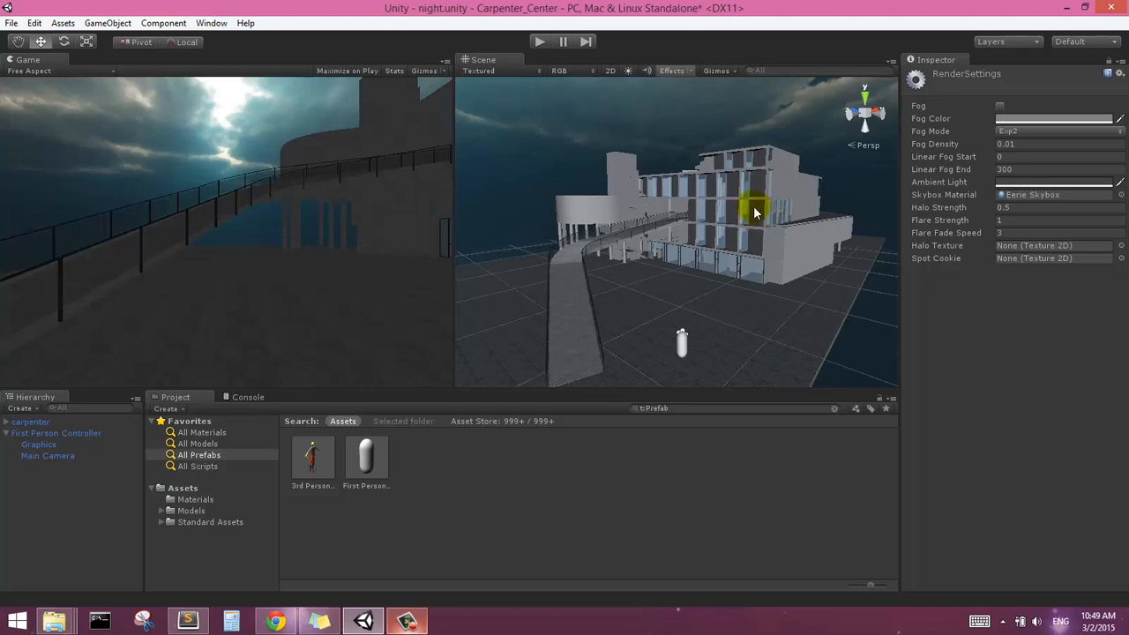
right_drag(737, 206, 744, 235)
middle_drag(554, 178, 619, 242)
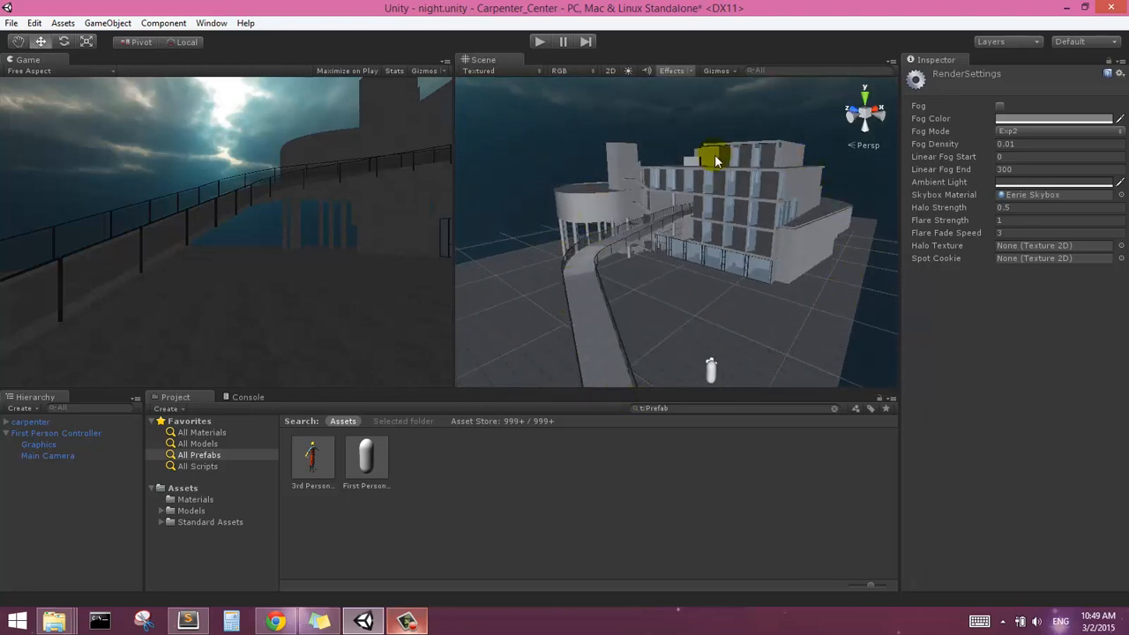
middle_drag(668, 245, 591, 182)
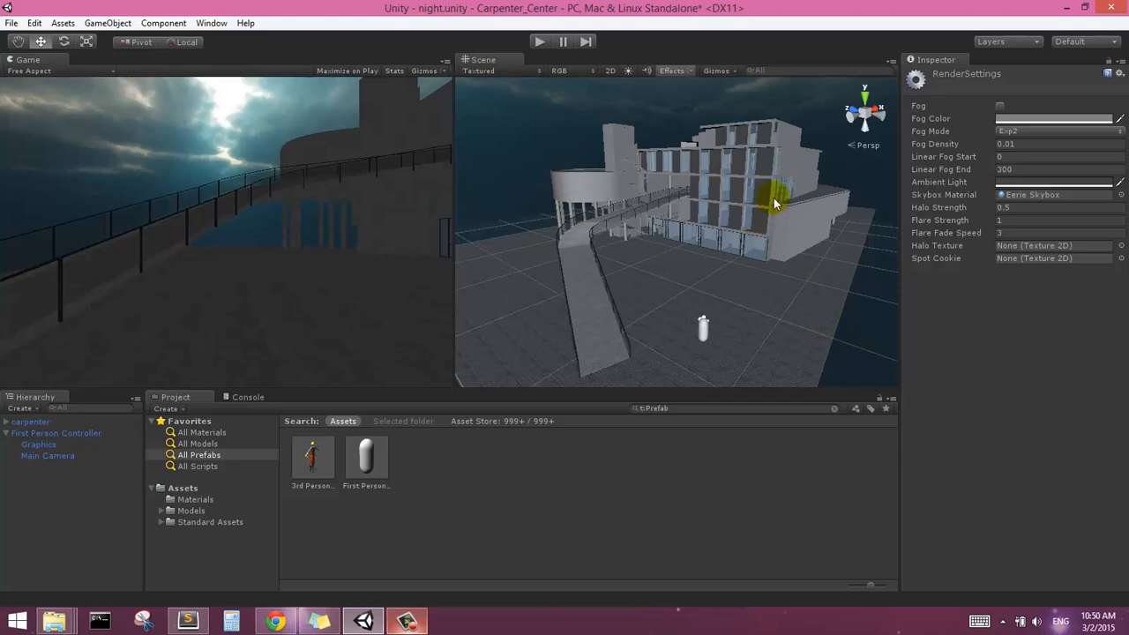
alt+drag(774, 205, 747, 207)
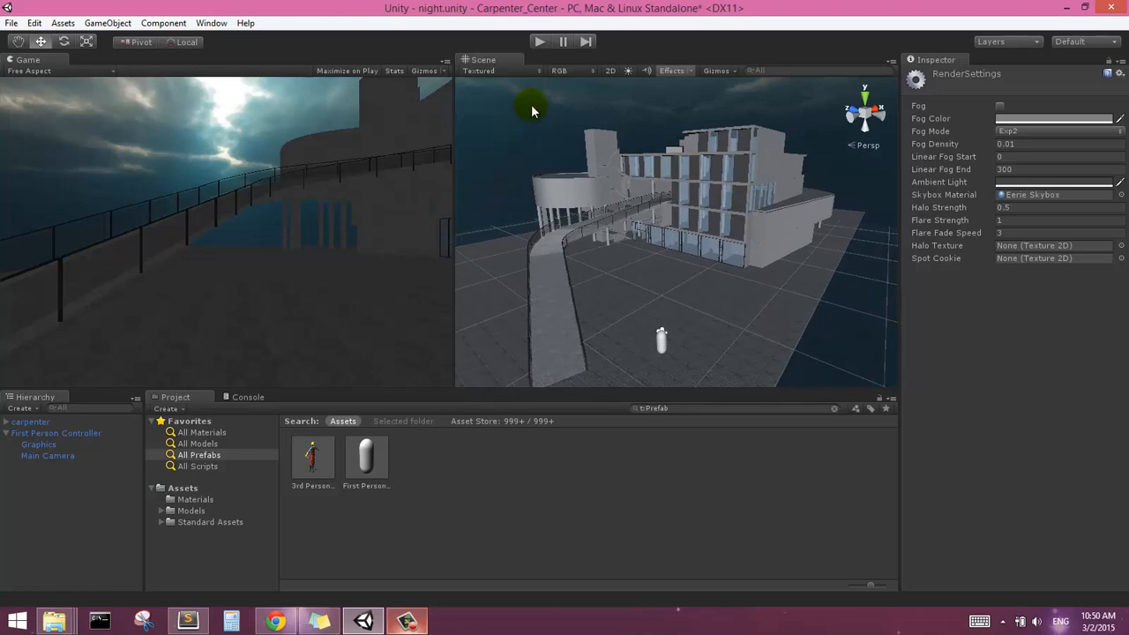
alt+drag(641, 182, 676, 189)
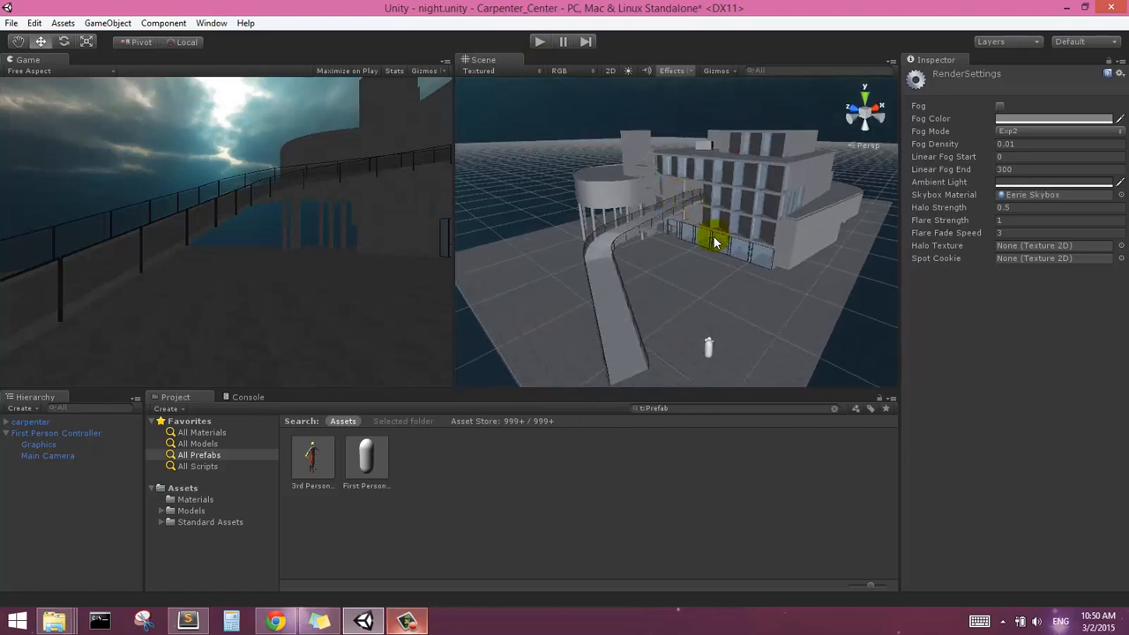
alt+drag(706, 232, 676, 221)
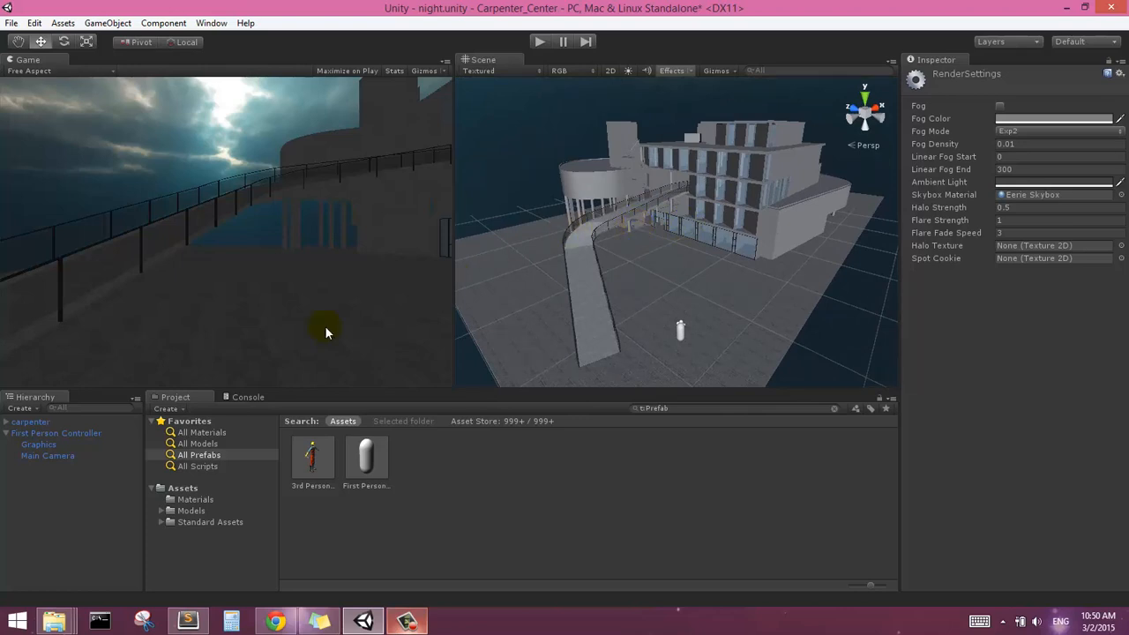
Collapse the First Person Controller in the hierarchy and create an empty game object
click(6, 434)
middle_drag(674, 237, 736, 228)
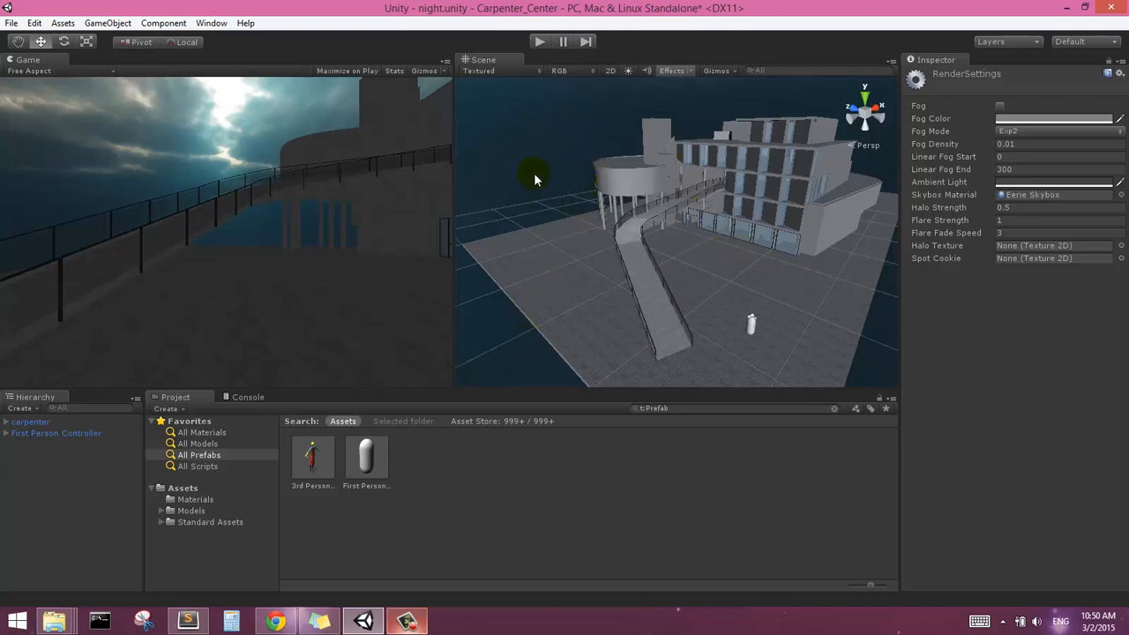
click(108, 23)
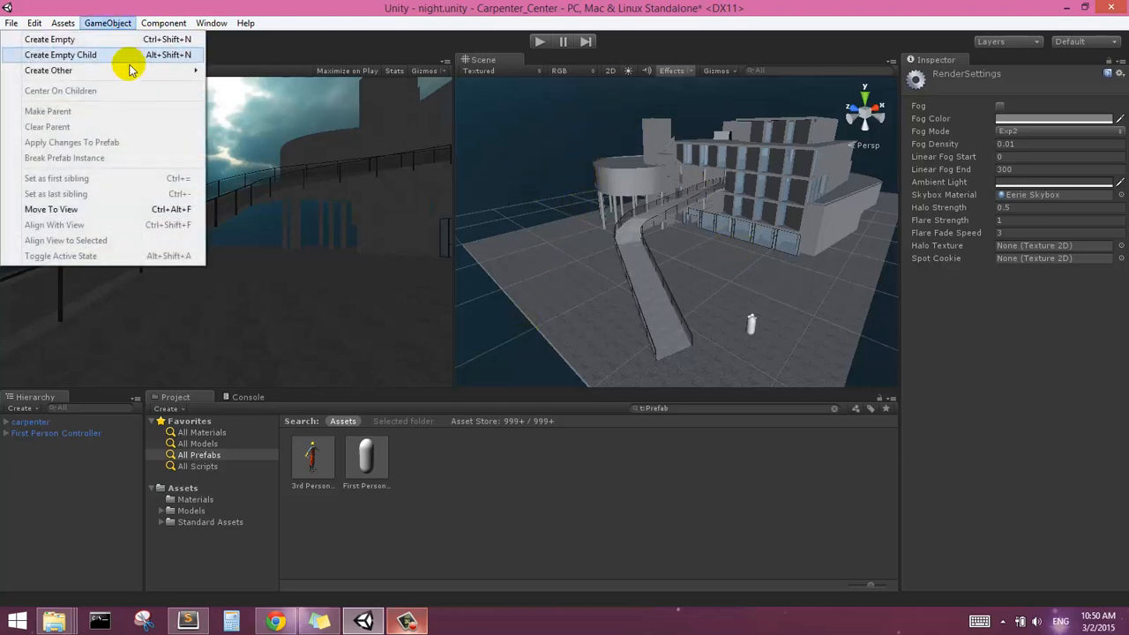
mouse_move(129, 70)
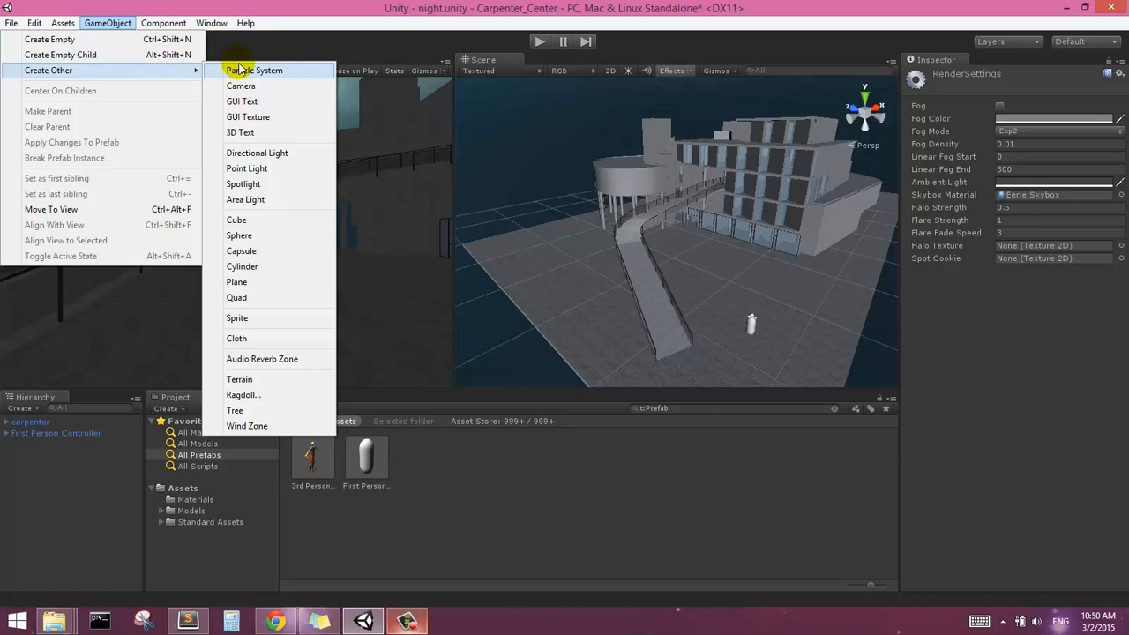
click(121, 40)
Rename the new empty game object to Lights
right_click(53, 447)
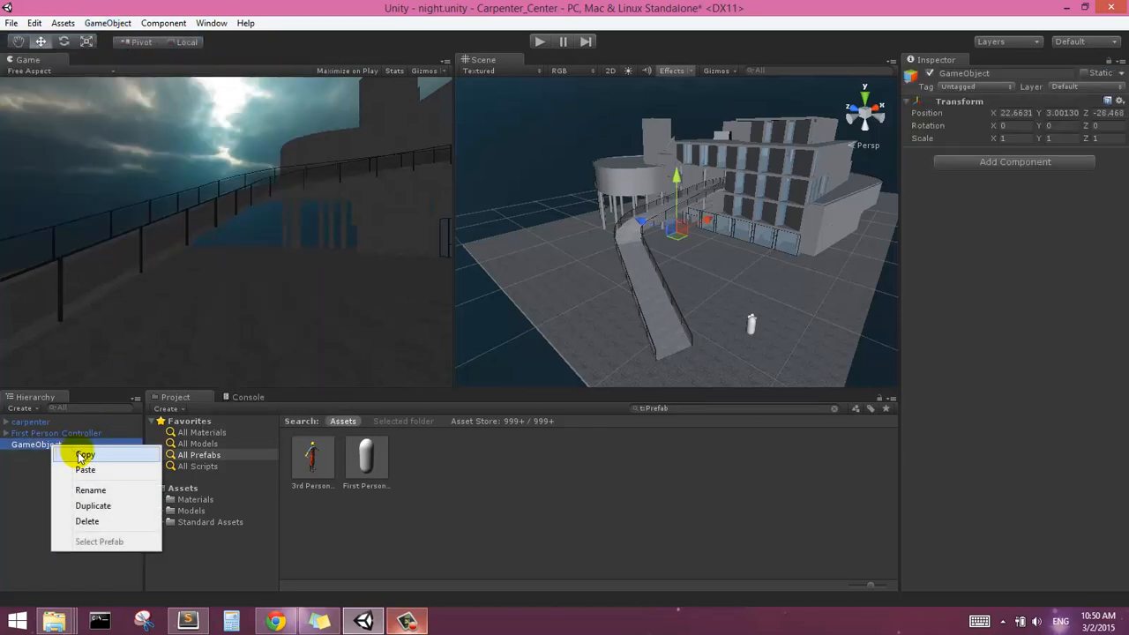
double_click(40, 446)
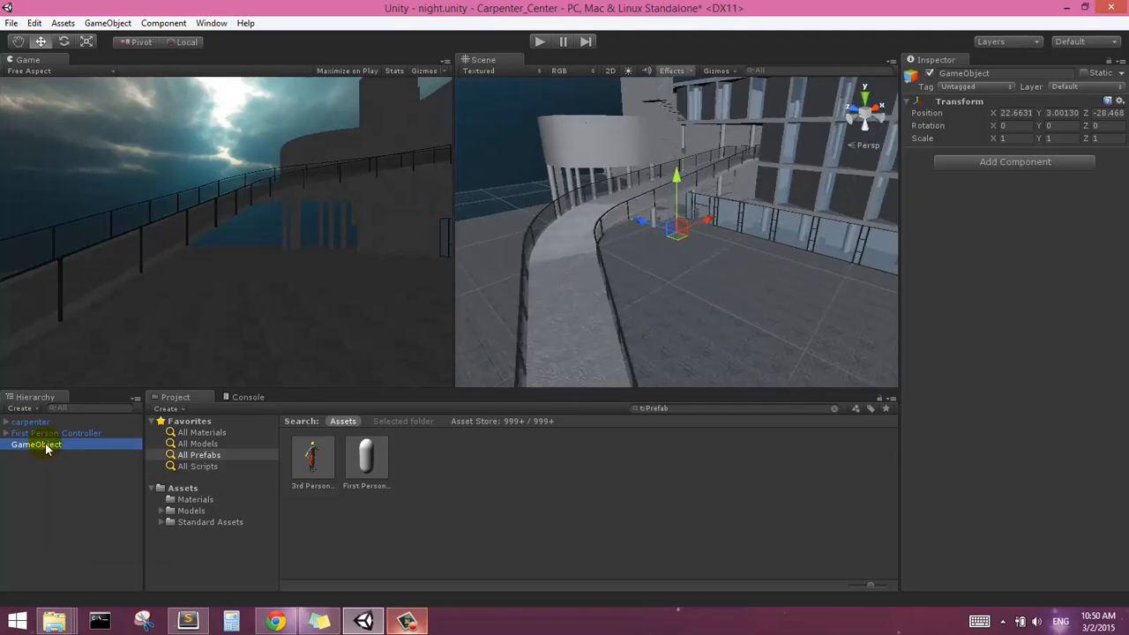
right_click(46, 449)
click(79, 490)
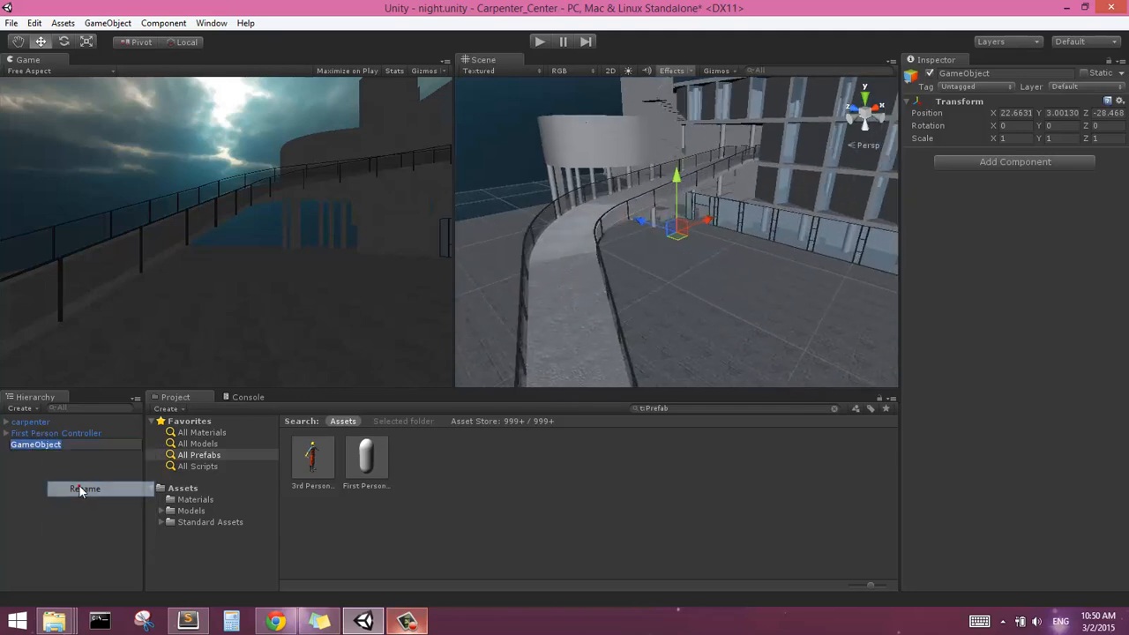
text(Lights)
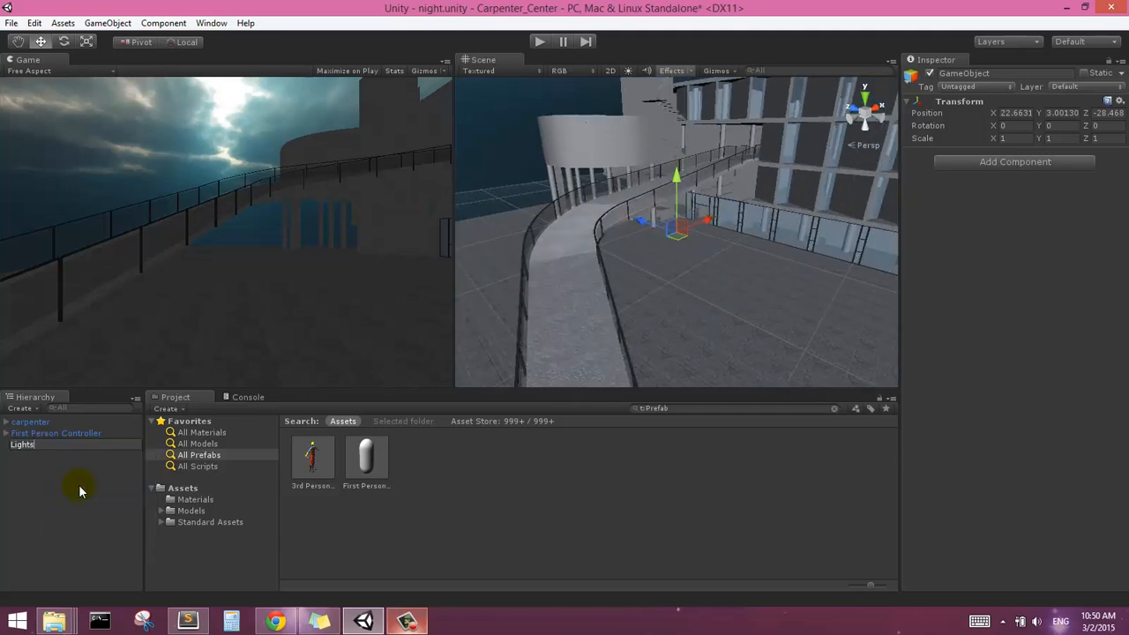
click(74, 485)
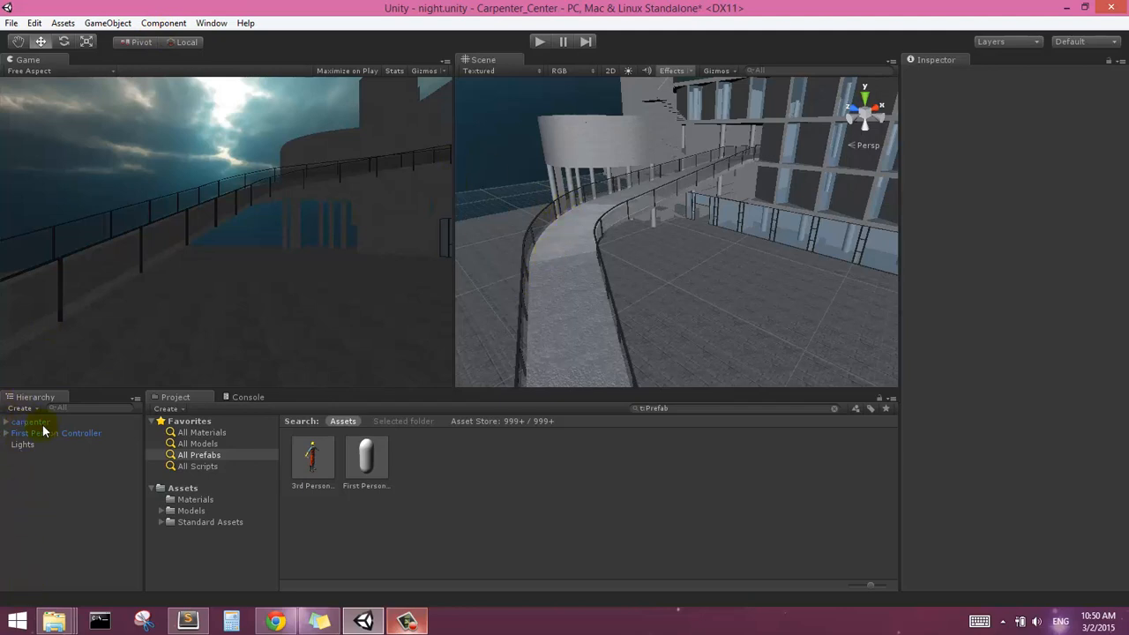
Add a directional light to the scene
click(163, 23)
mouse_move(104, 27)
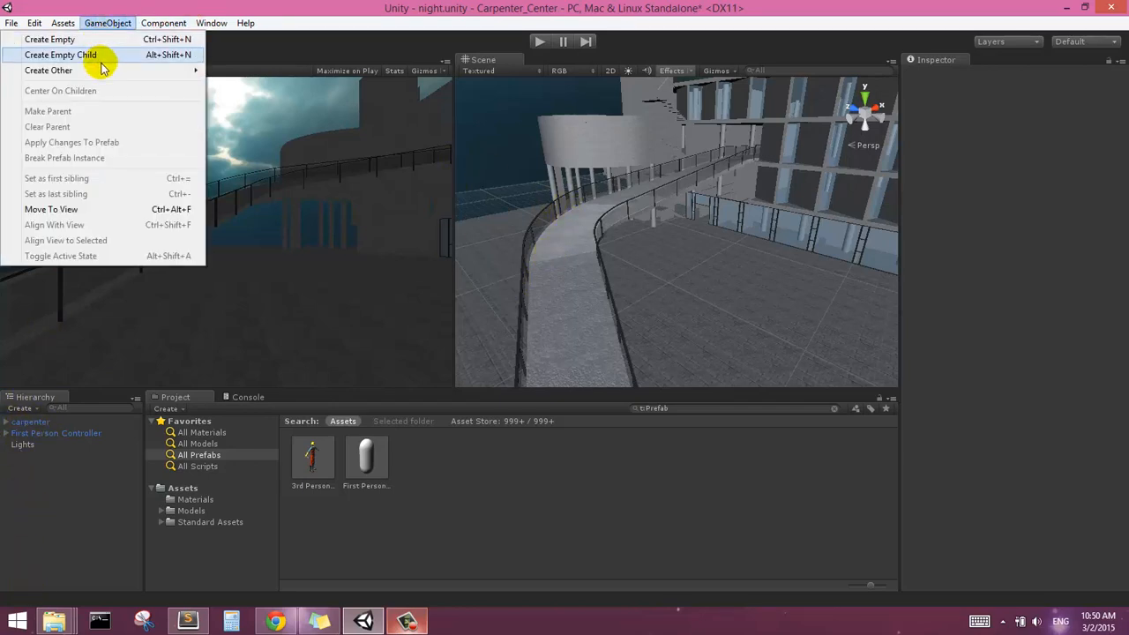
mouse_move(137, 70)
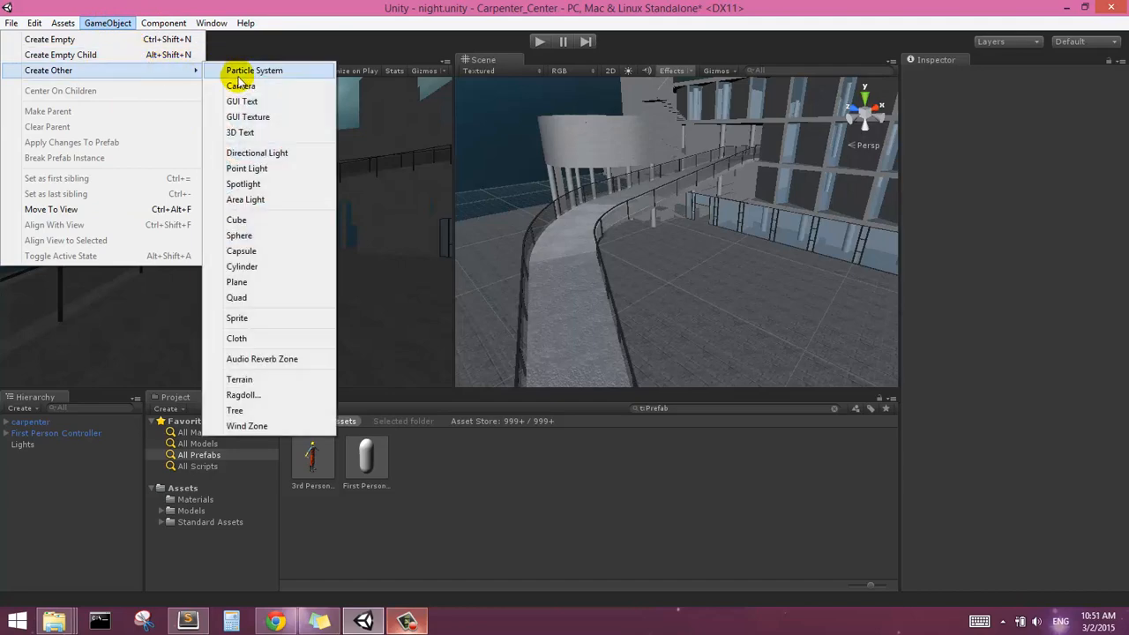
click(258, 154)
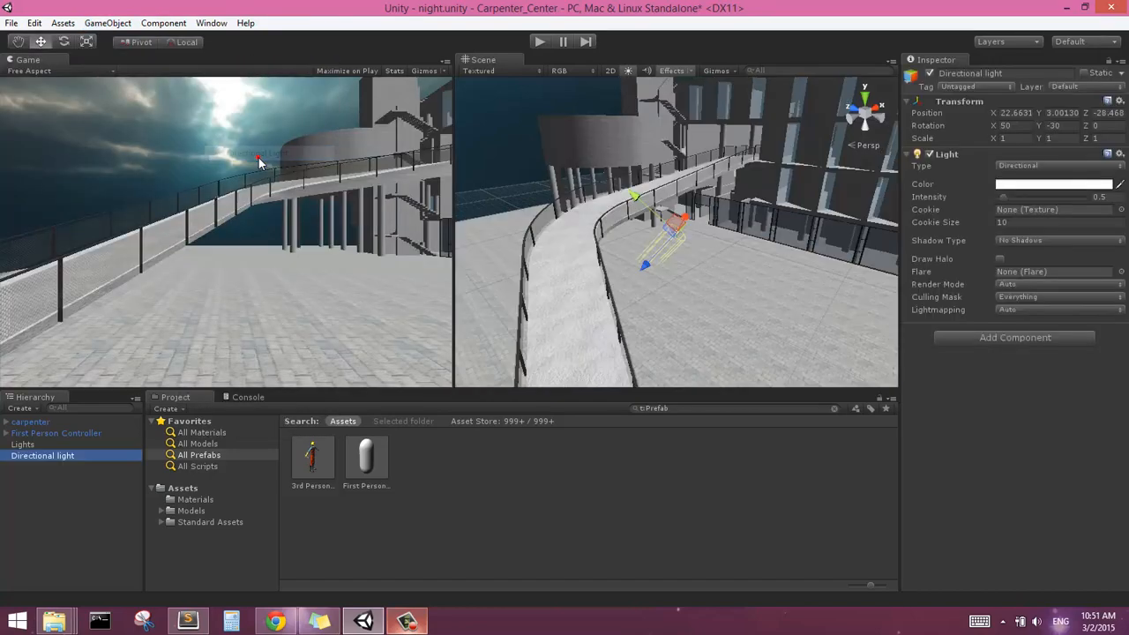
Move the directional light up beside the round volume, to about X 19.2, Y 8.8, Z -22.5
scroll(668, 242, down, 5)
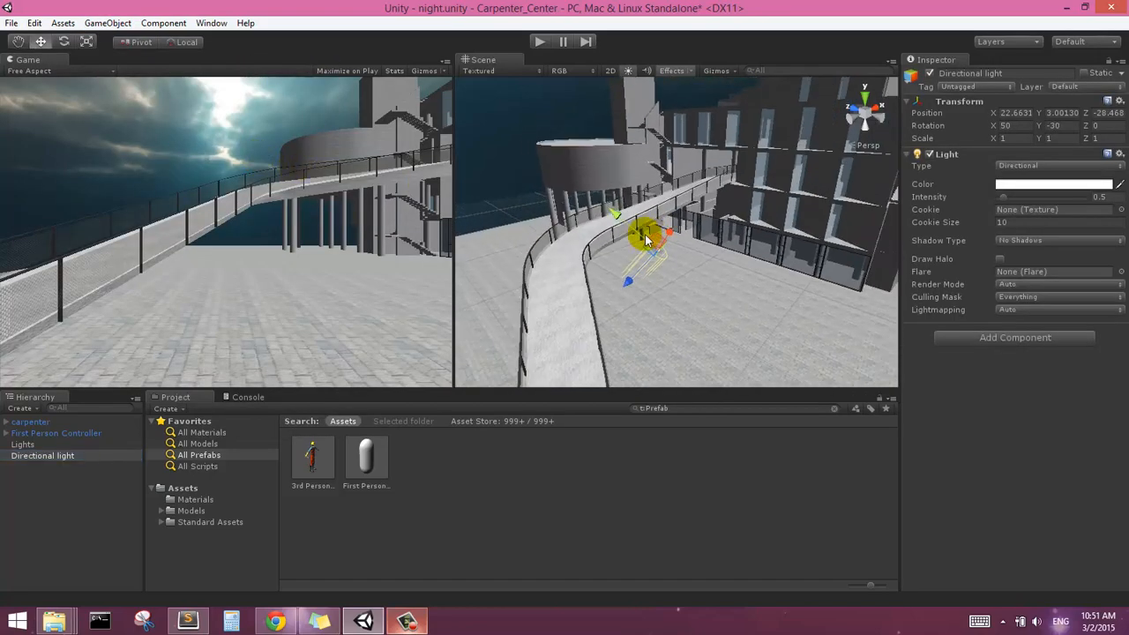
scroll(677, 253, up, 1)
drag(686, 270, 624, 278)
middle_drag(625, 278, 610, 246)
scroll(590, 271, up, 2)
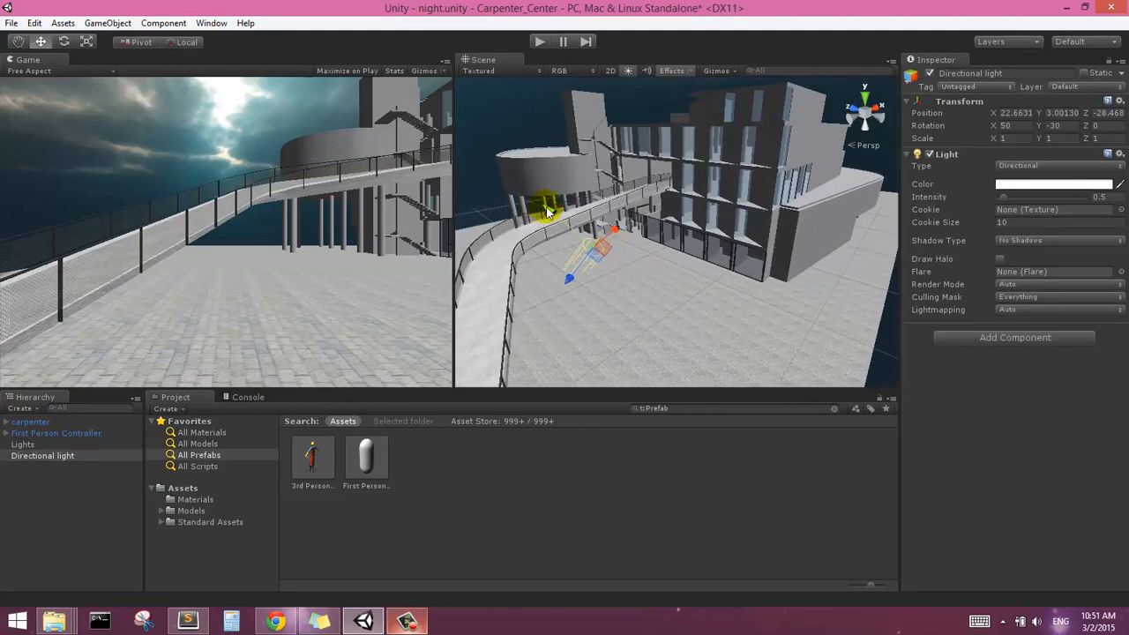
drag(547, 209, 520, 154)
middle_drag(538, 176, 625, 182)
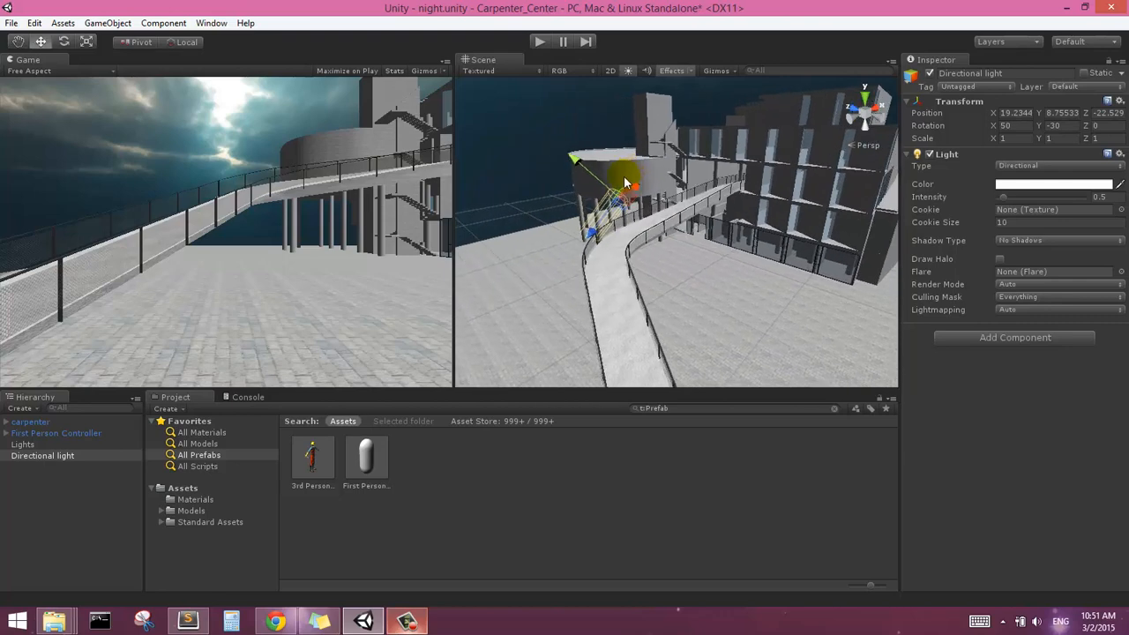
Rotate the directional light to about X 37.8, Y -244.0, Z -125.0 so it shines on the glazed facade
click(63, 41)
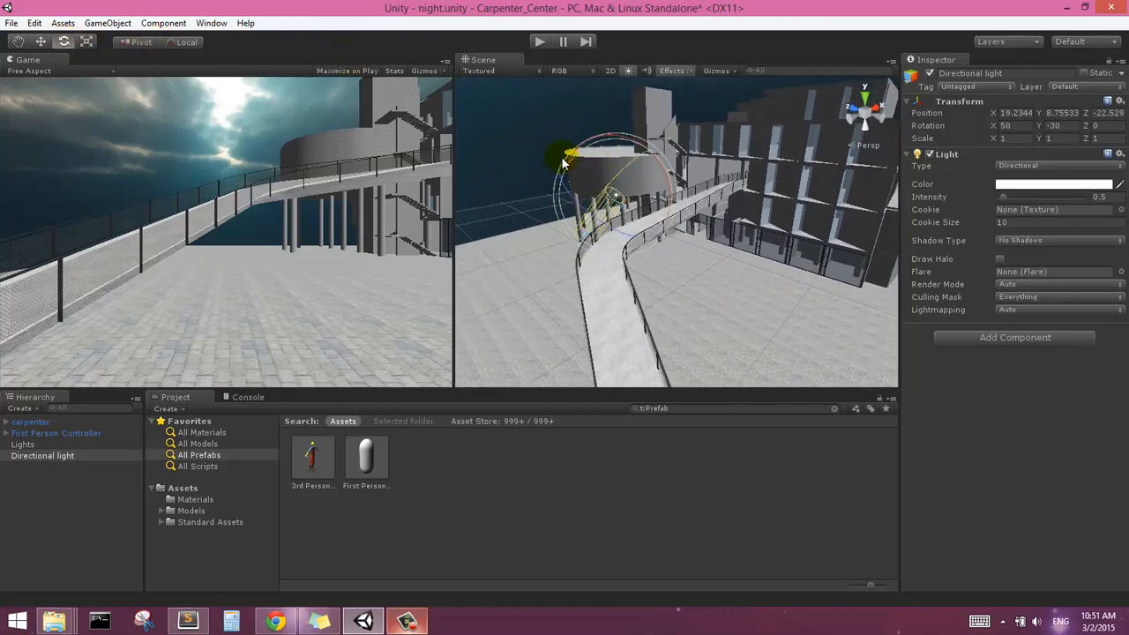
drag(583, 147, 563, 205)
drag(630, 223, 635, 257)
scroll(616, 234, down, 5)
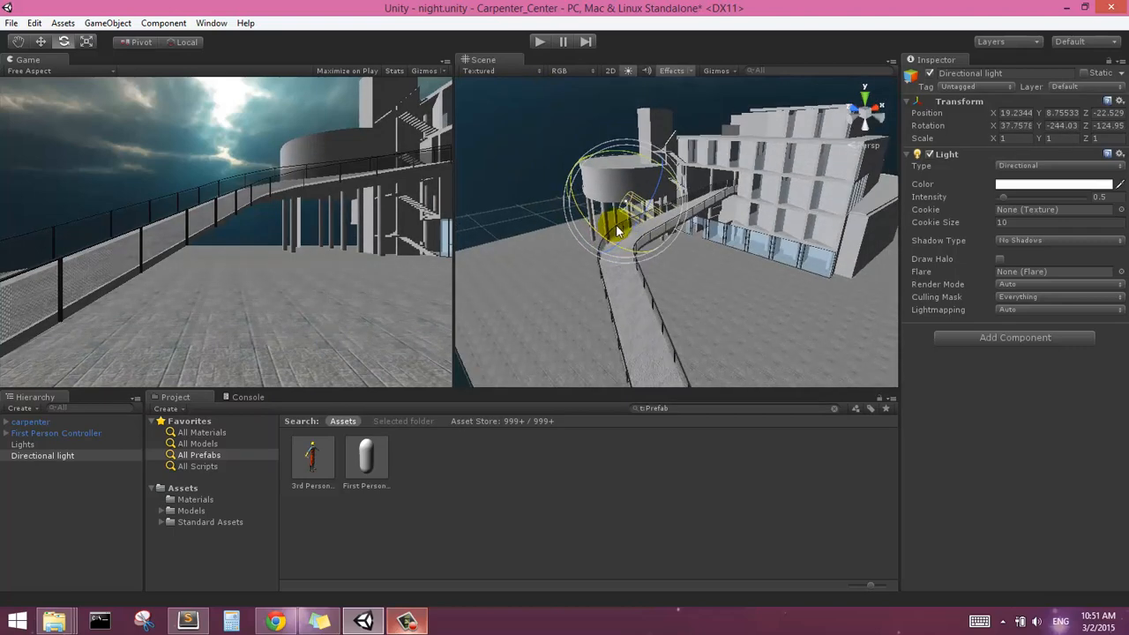
Move the directional light high and away from the building, to about X 5.7, Y 21.3, Z -12.8
click(41, 42)
drag(629, 209, 523, 157)
alt+drag(739, 224, 741, 271)
middle_drag(618, 228, 639, 221)
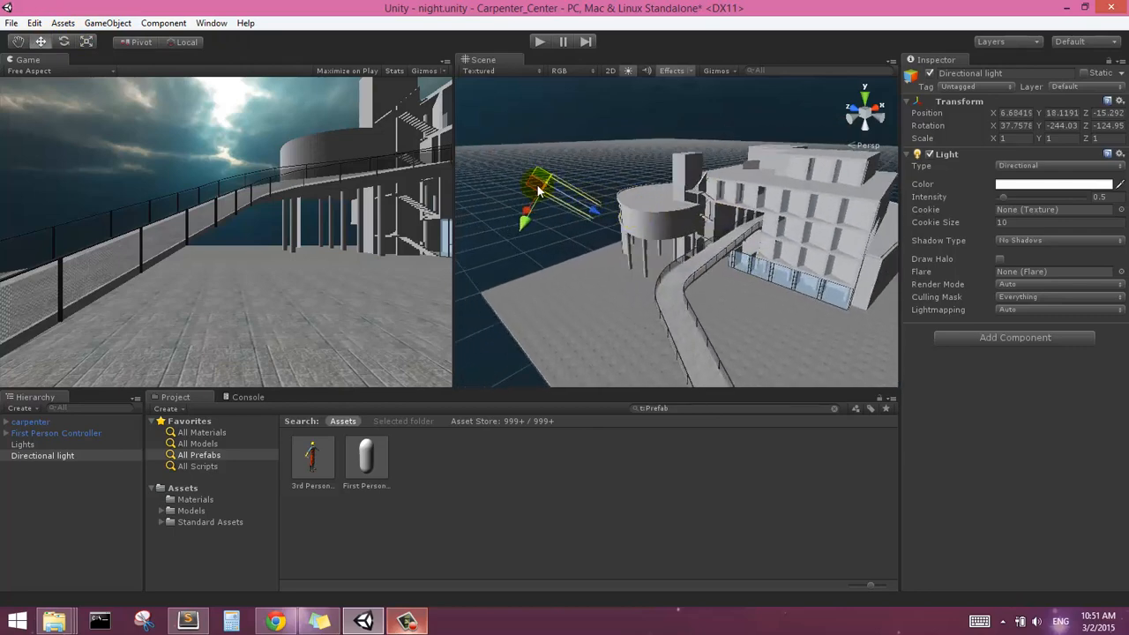
drag(535, 186, 522, 156)
alt+drag(770, 247, 781, 264)
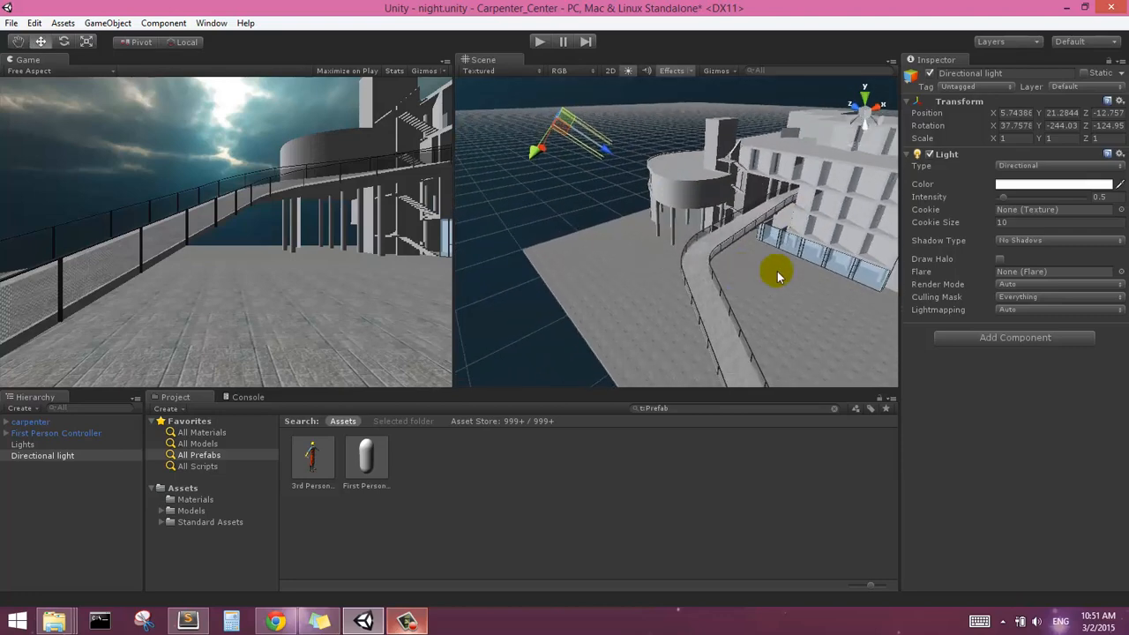
Set the directional light's colour to a pale yellowish grey (RGB 184, 184, 177) and its intensity to 0.3
click(1017, 185)
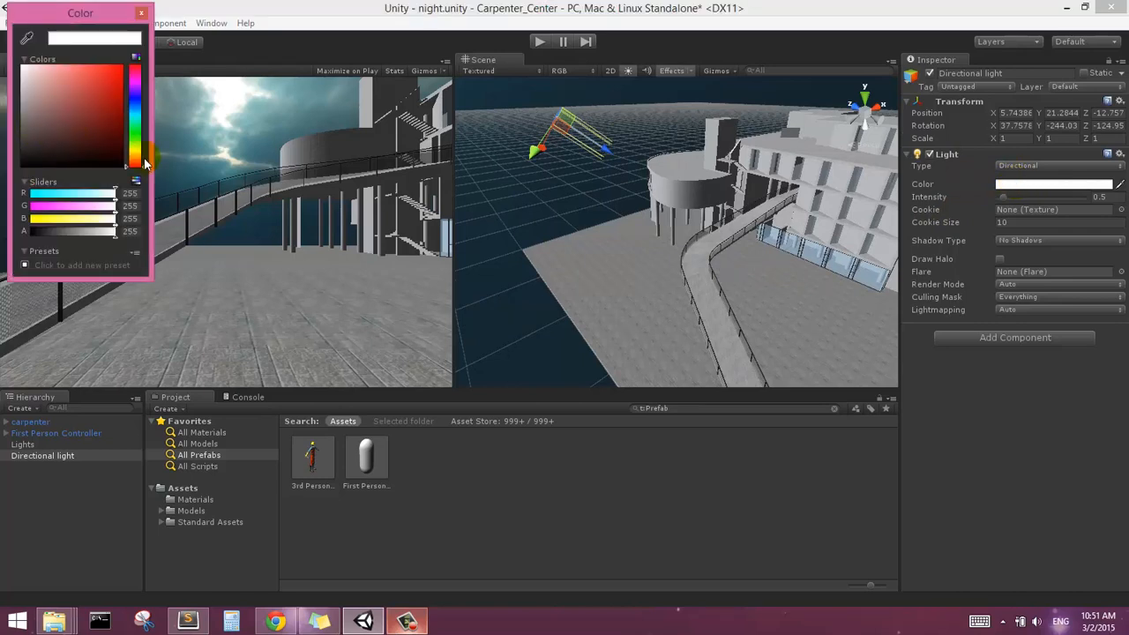
drag(146, 163, 137, 150)
drag(58, 106, 29, 98)
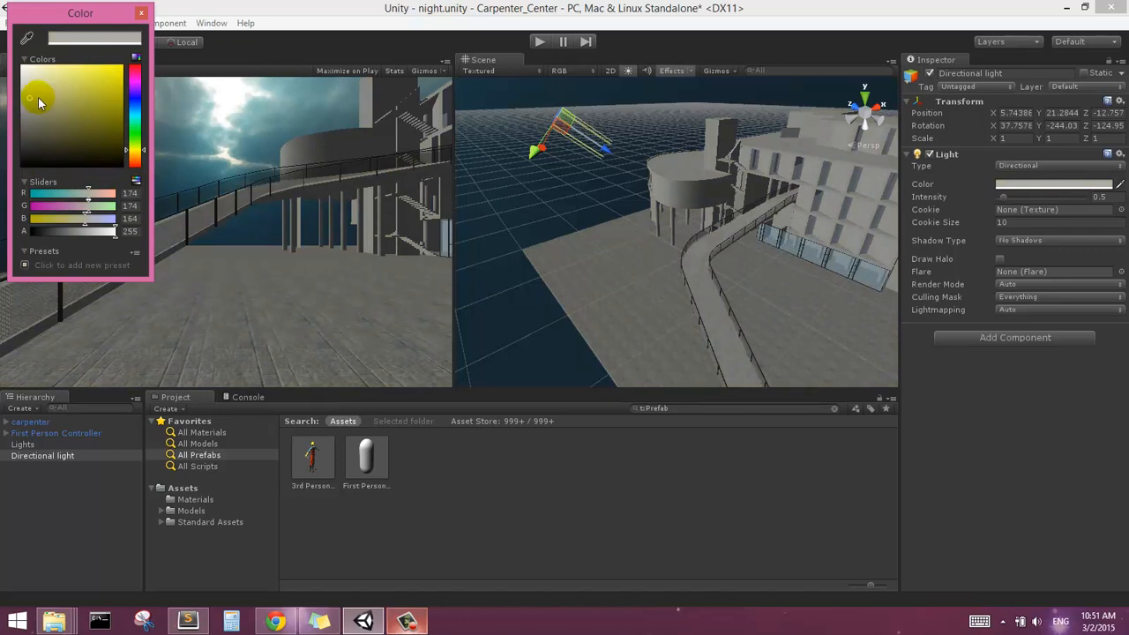
click(38, 97)
drag(33, 104, 28, 96)
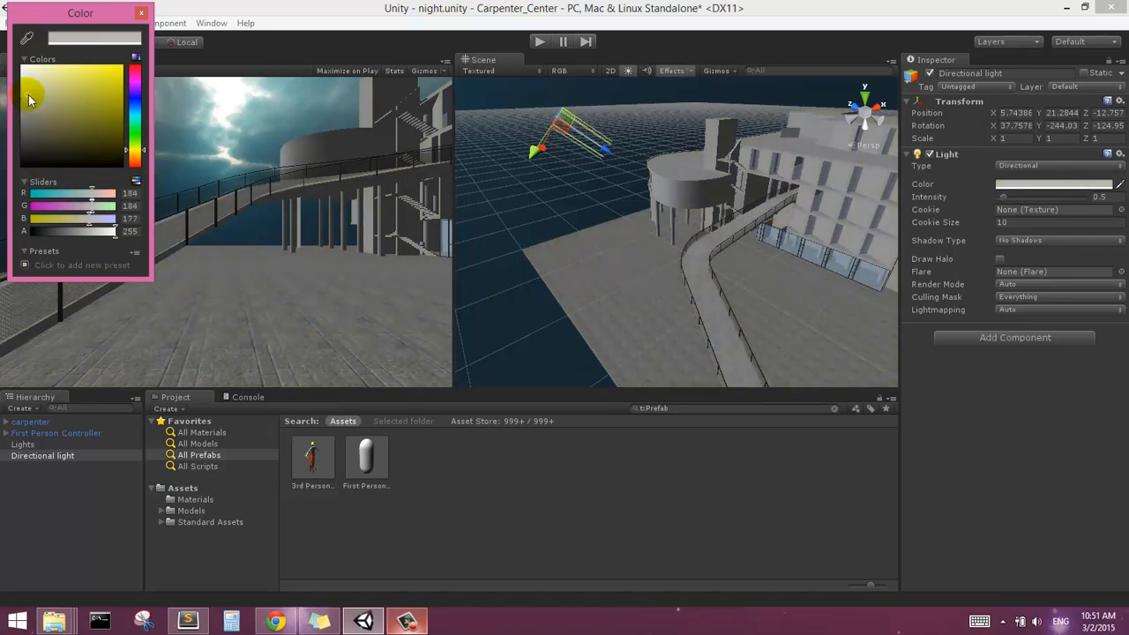
click(1002, 201)
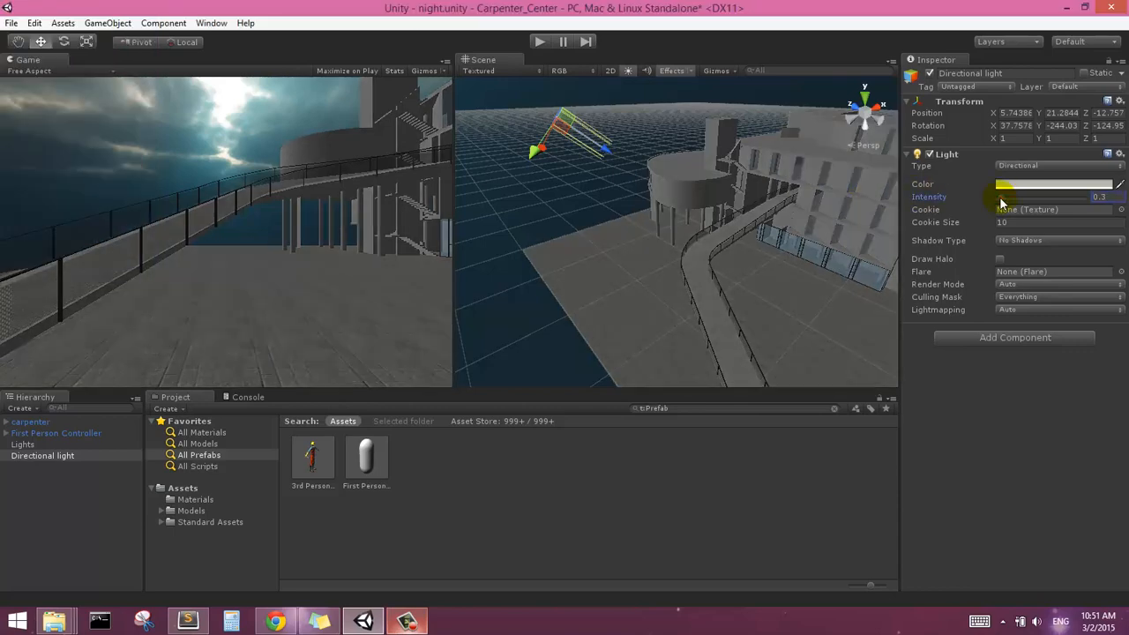
Set the directional light's intensity to 0.37 and its shadow type to Soft Shadows
drag(1001, 203, 1003, 199)
click(1010, 241)
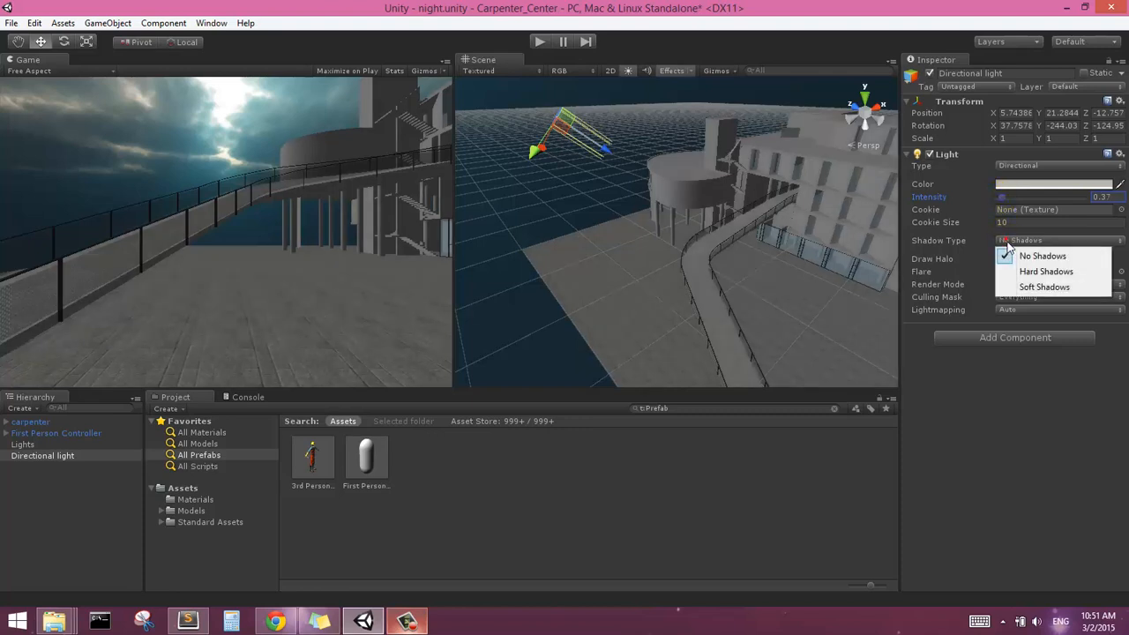
click(1027, 287)
Examine the soft shadows cast on the ramp, plaza and facade from several angles
right_drag(658, 298, 662, 295)
middle_drag(669, 278, 563, 234)
scroll(827, 278, up, 4)
middle_drag(829, 276, 742, 253)
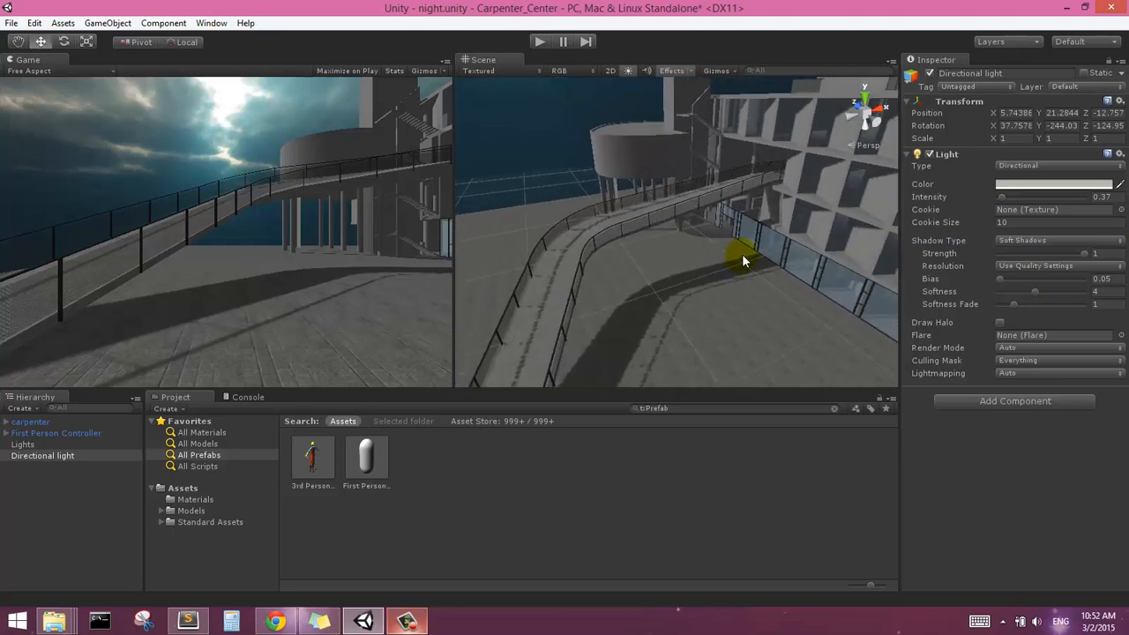
scroll(720, 251, up, 4)
scroll(719, 250, down, 3)
scroll(712, 250, down, 5)
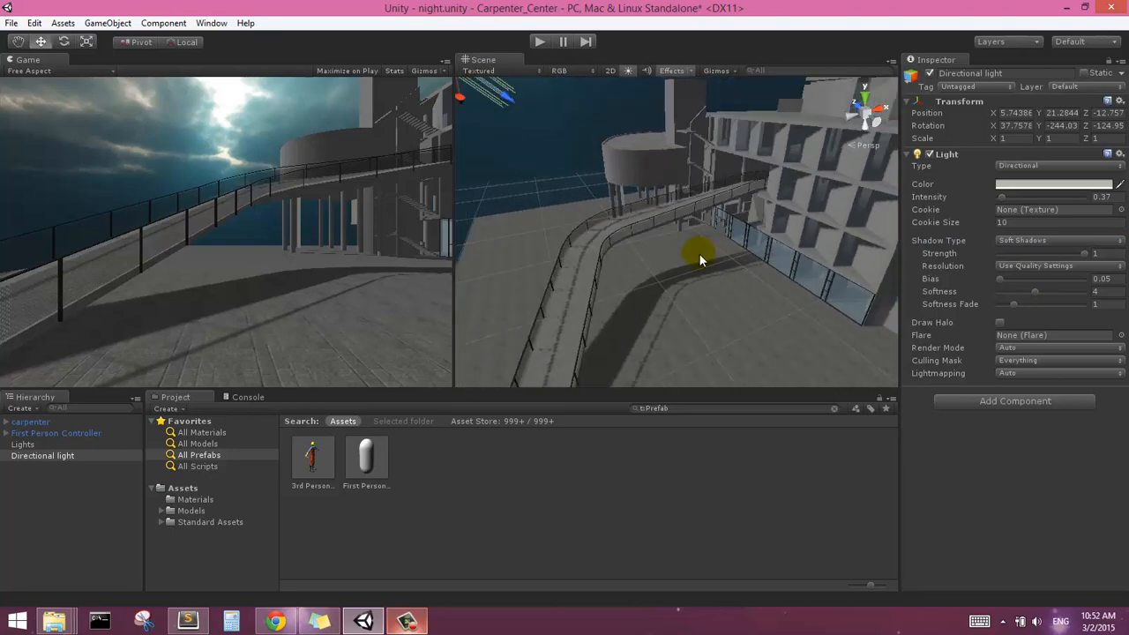
right_drag(706, 255, 750, 240)
middle_drag(717, 233, 790, 228)
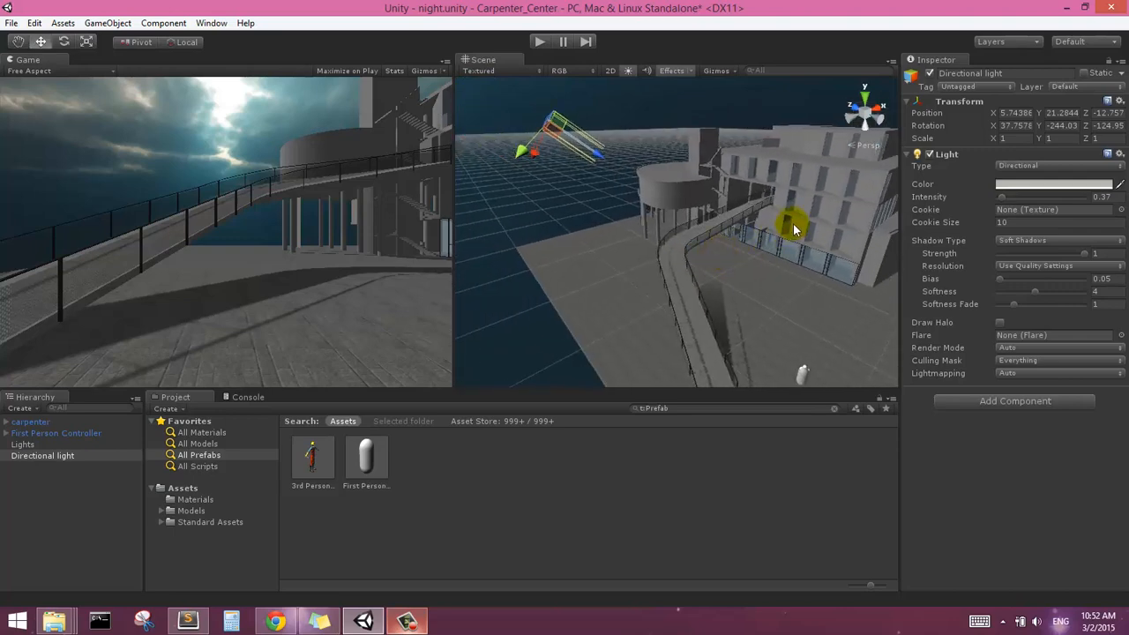
middle_drag(704, 231, 645, 254)
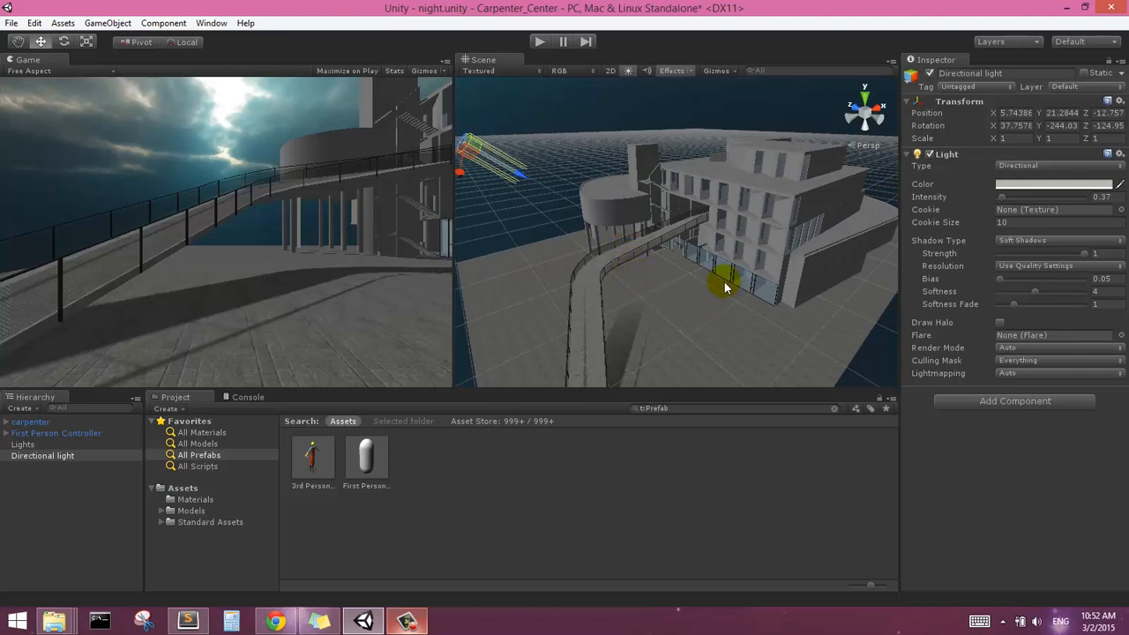
scroll(724, 282, up, 1)
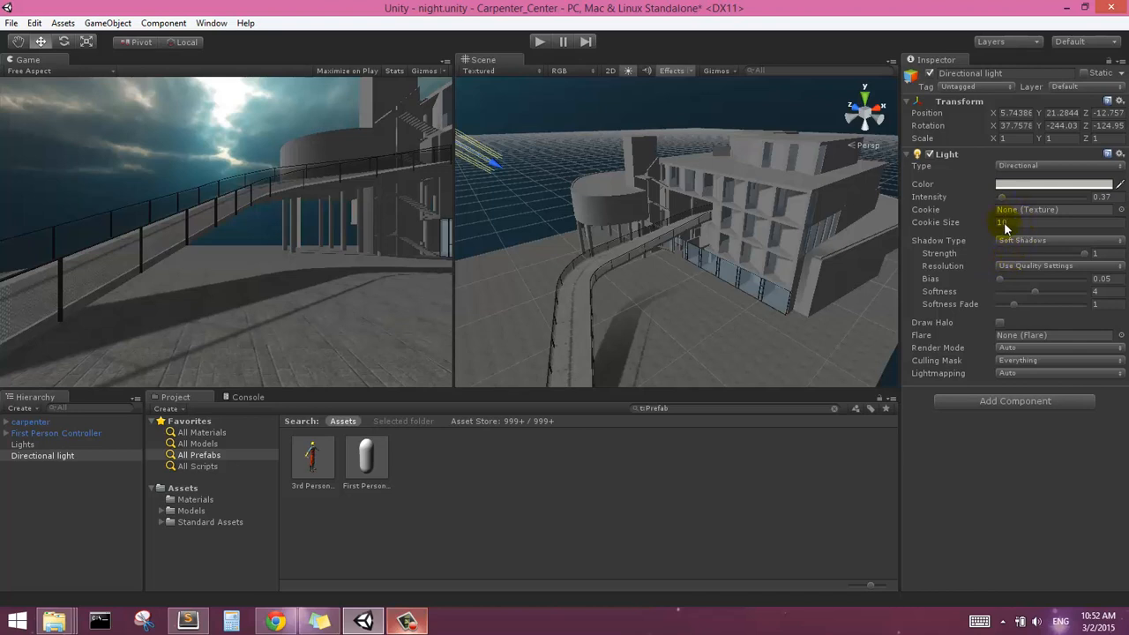
Set the directional light's shadow softness to 4.23 and its lightmapping mode to BakedOnly
click(1038, 298)
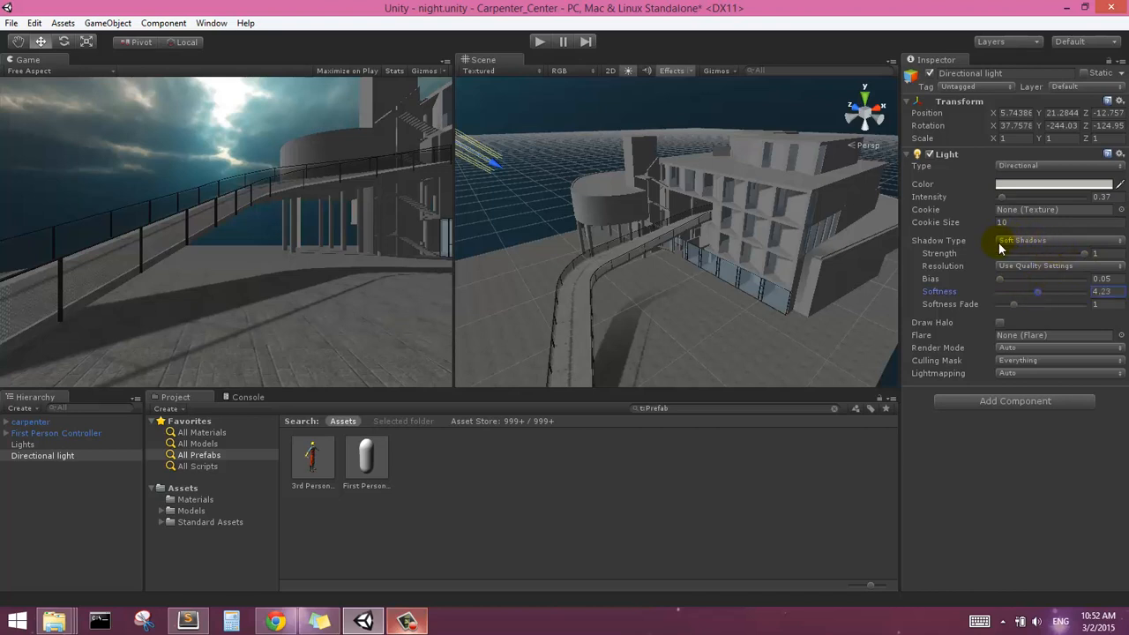
click(1031, 375)
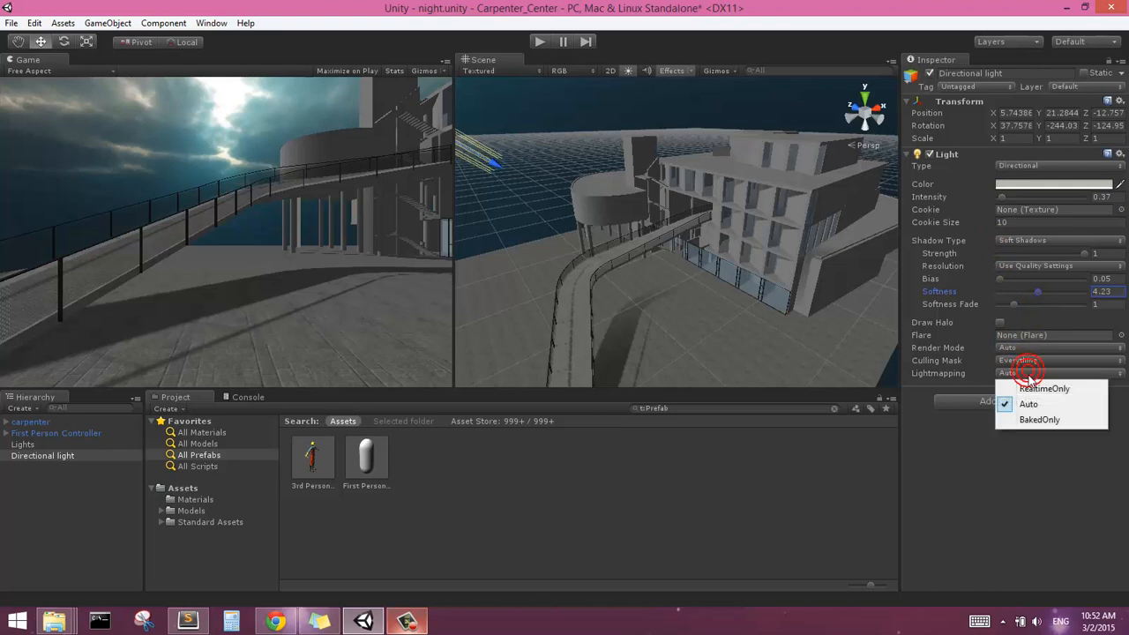
click(1025, 424)
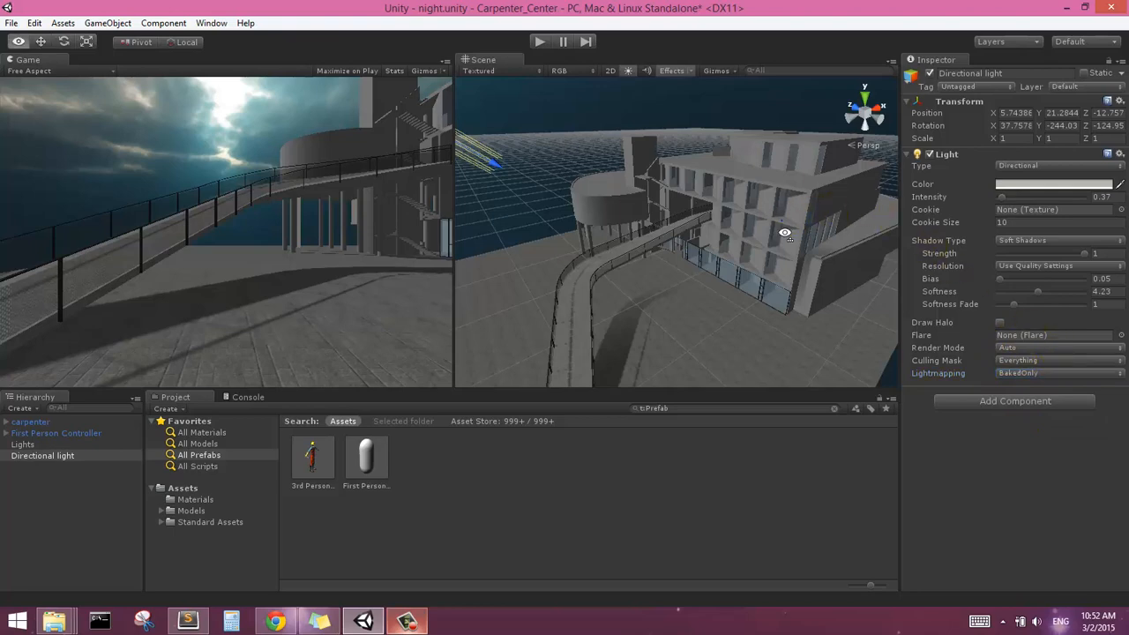
Inspect the lighting and shadows on the round volume, ramp and gridded facade, both close up and from afar
alt+drag(785, 234, 721, 232)
middle_drag(703, 217, 734, 172)
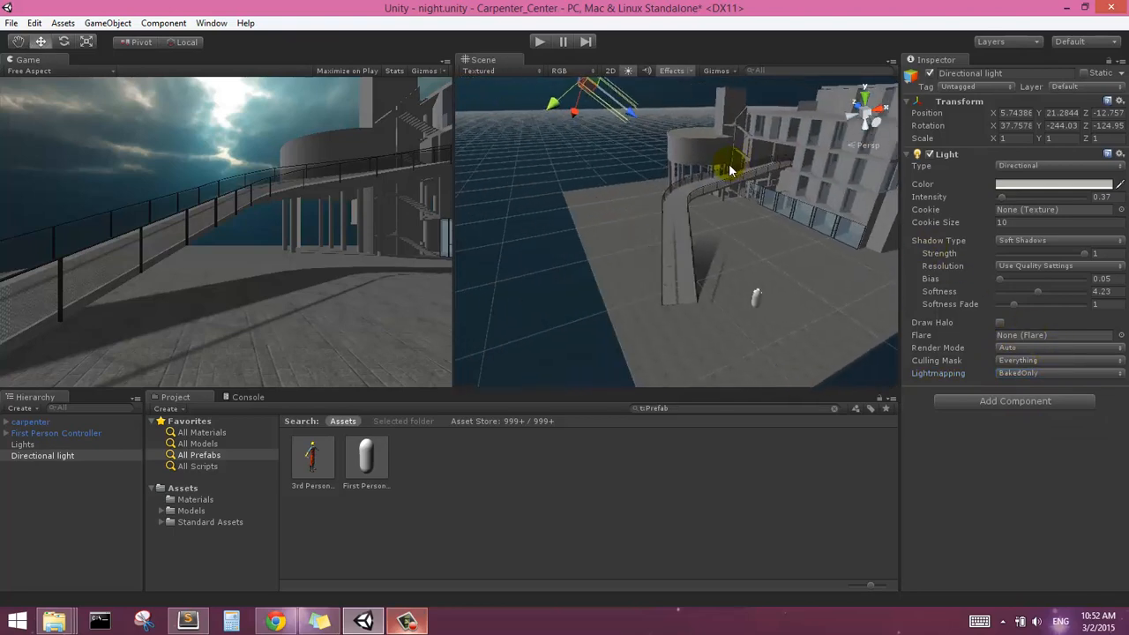
scroll(589, 212, down, 3)
right_drag(597, 212, 720, 210)
middle_drag(720, 210, 889, 223)
scroll(825, 221, down, 2)
middle_drag(656, 245, 573, 231)
scroll(720, 200, up, 3)
right_drag(723, 240, 618, 239)
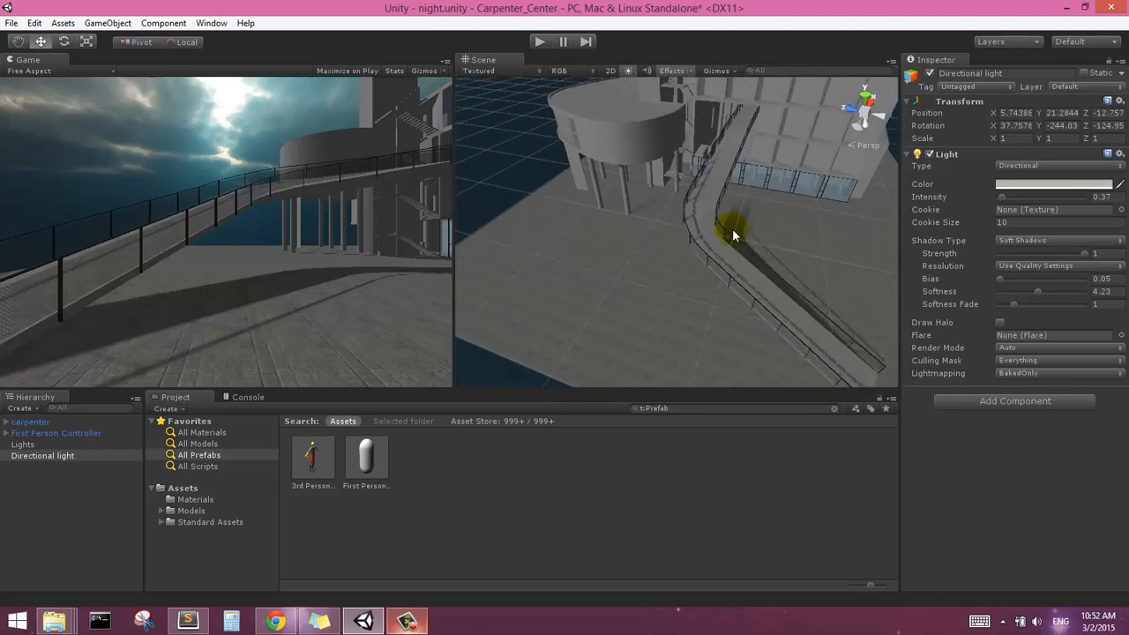
middle_drag(732, 229, 703, 221)
scroll(572, 215, up, 3)
right_drag(703, 221, 684, 191)
middle_drag(729, 245, 694, 199)
scroll(702, 208, down, 3)
right_drag(711, 236, 628, 228)
scroll(698, 222, down, 3)
middle_drag(749, 220, 695, 239)
scroll(696, 239, down, 2)
scroll(696, 240, up, 6)
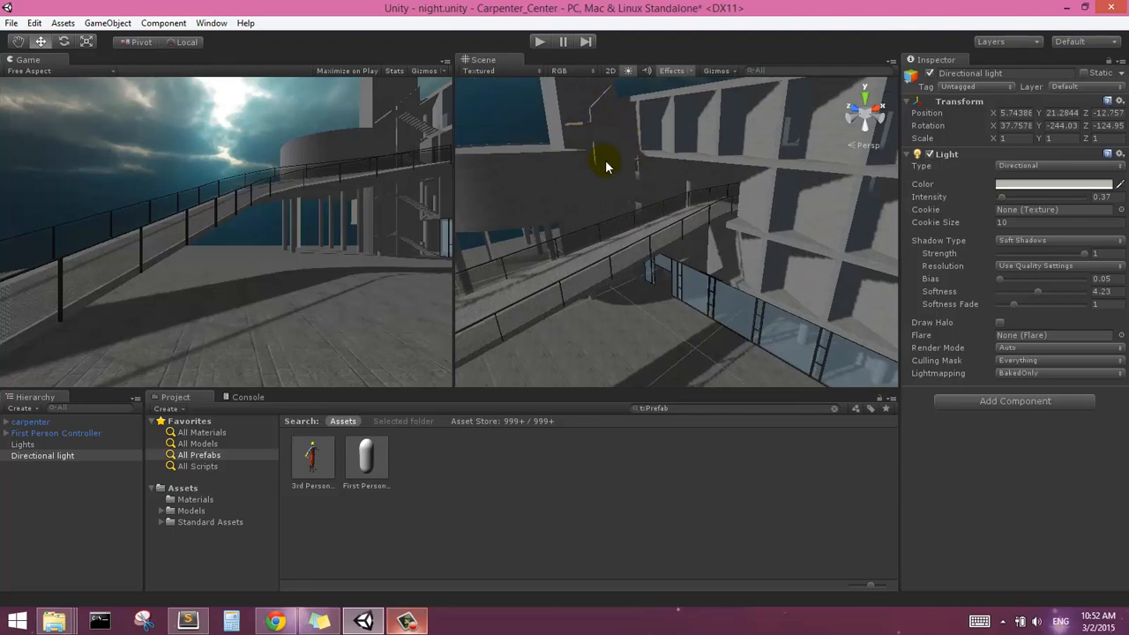
scroll(595, 176, down, 4)
middle_drag(600, 181, 644, 206)
scroll(610, 196, up, 2)
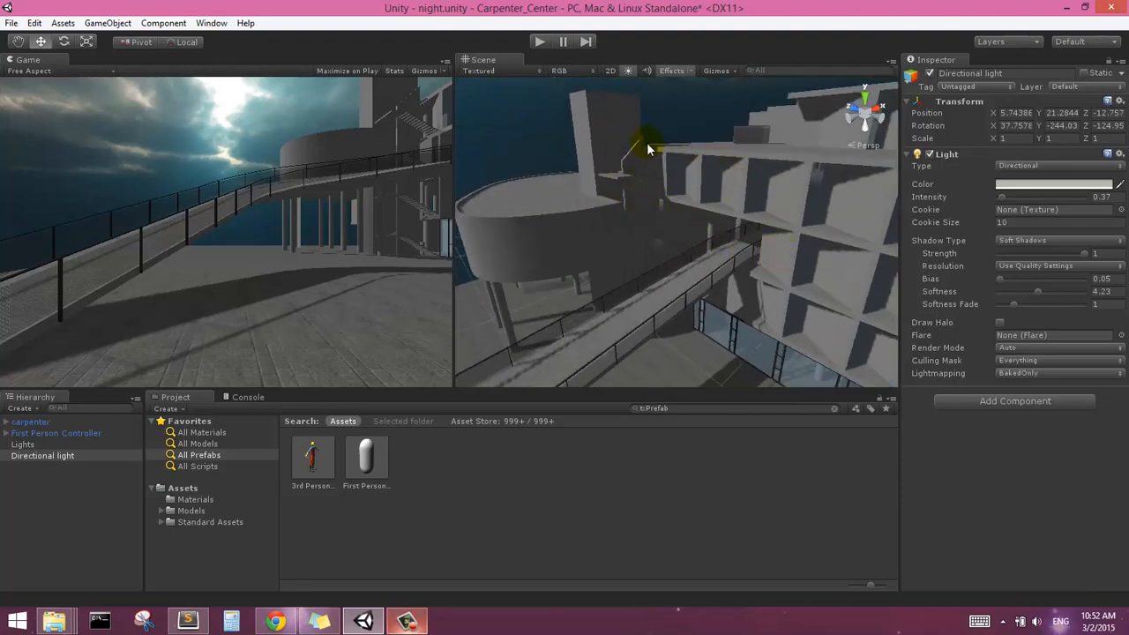
scroll(612, 169, down, 2)
scroll(615, 177, down, 3)
scroll(645, 220, down, 1)
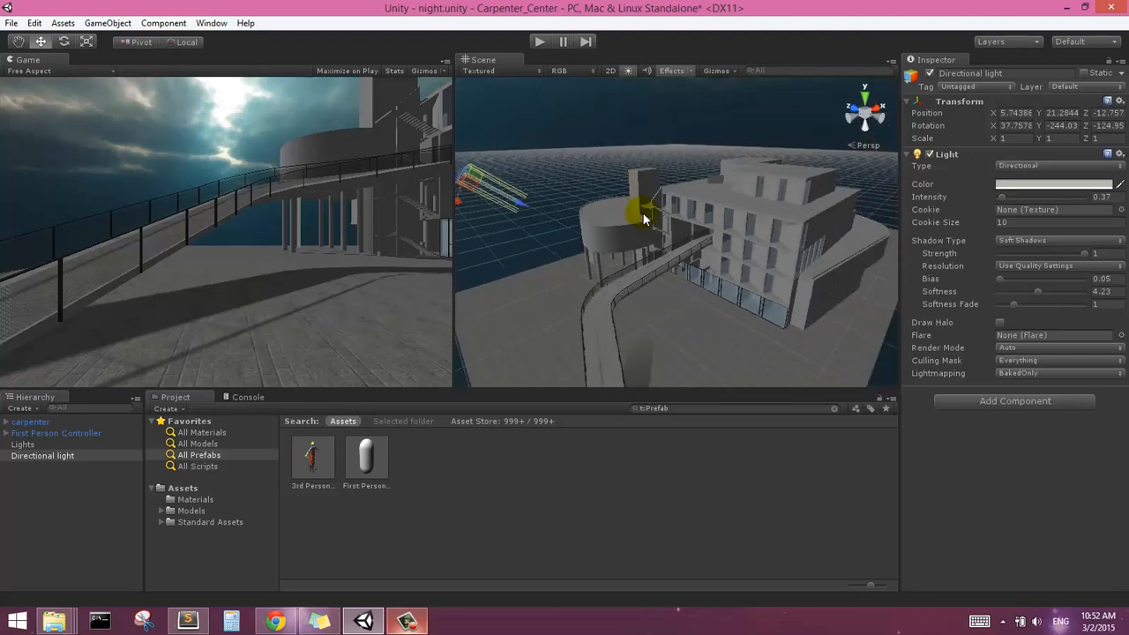
middle_drag(644, 220, 660, 194)
scroll(676, 180, up, 2)
scroll(676, 177, down, 1)
scroll(676, 177, down, 1)
scroll(653, 157, down, 1)
scroll(681, 162, down, 2)
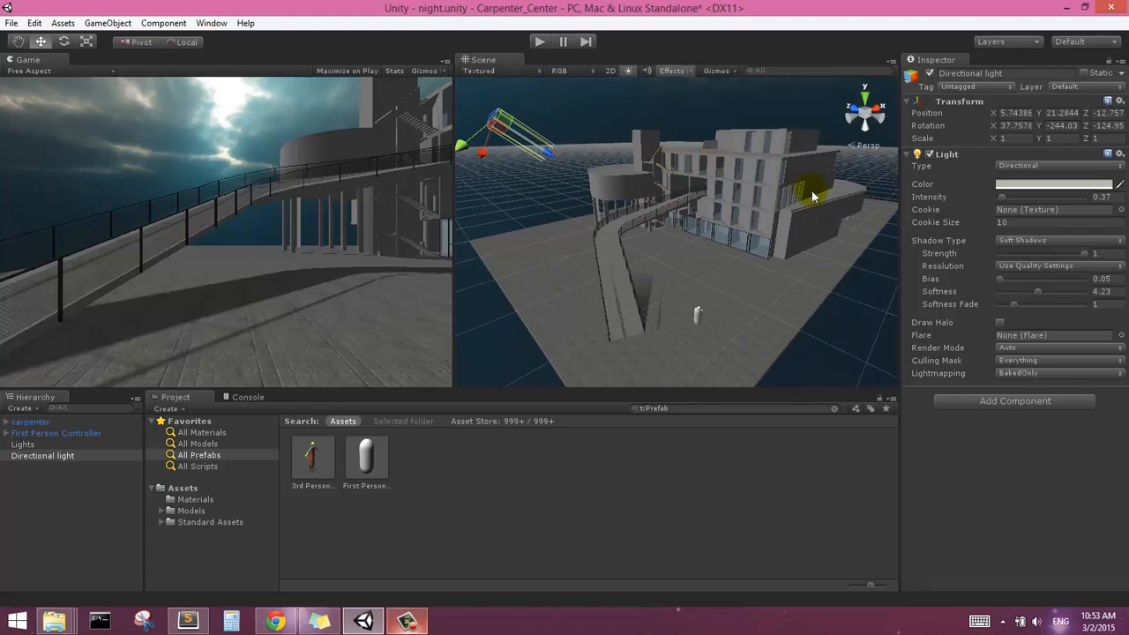
scroll(638, 164, down, 2)
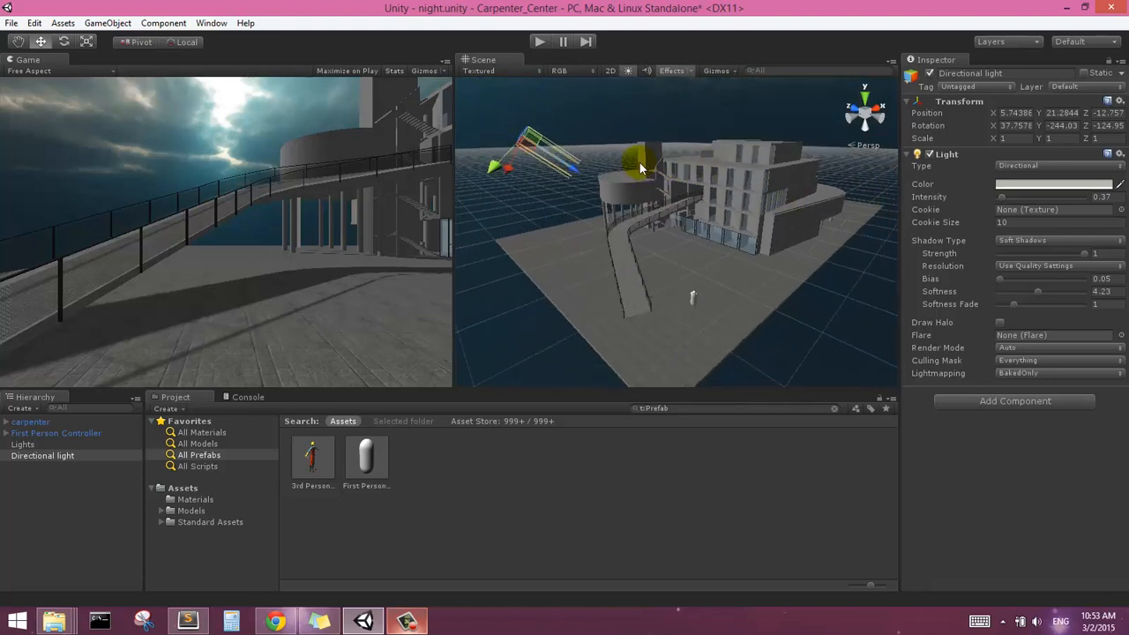
middle_drag(639, 165, 664, 183)
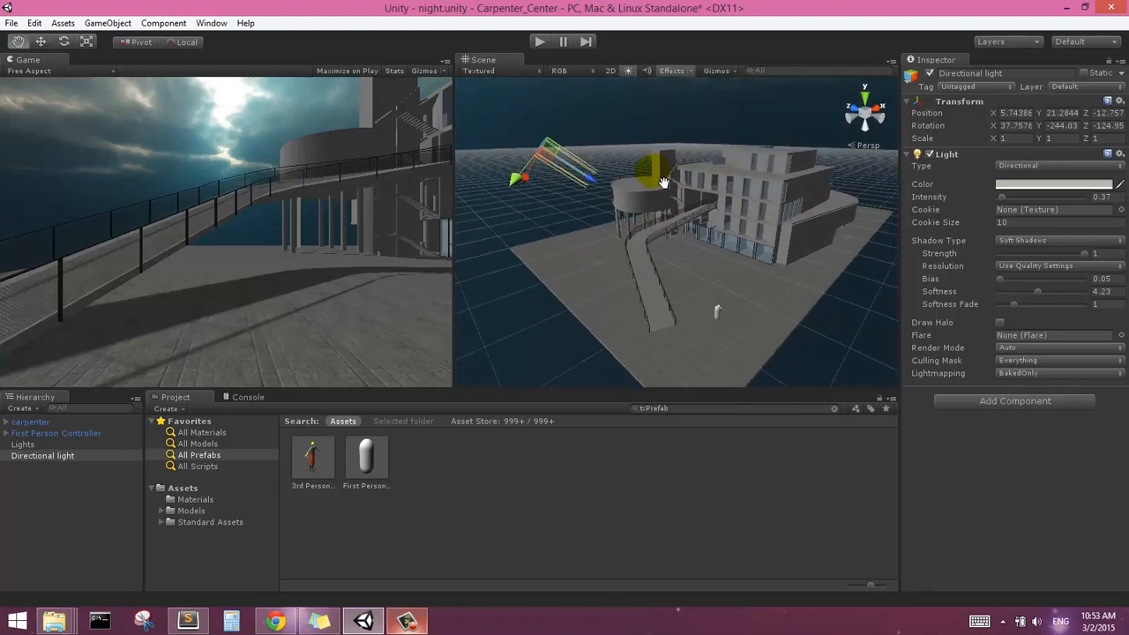
Open the Lightmapping window and parent the directional light under the Lights object
click(210, 24)
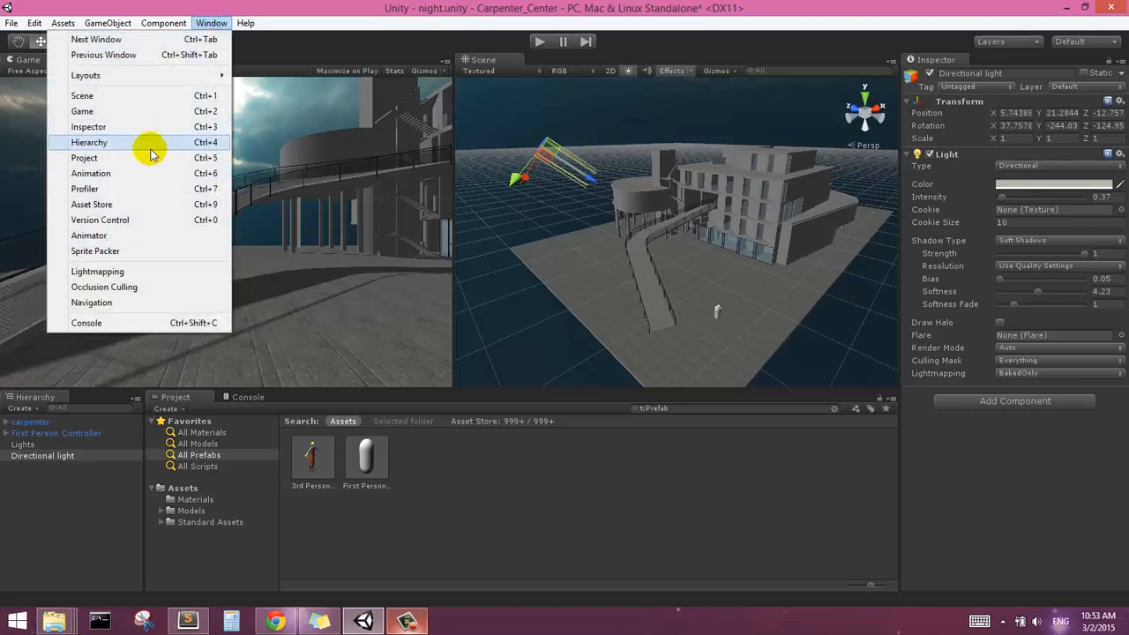
click(141, 278)
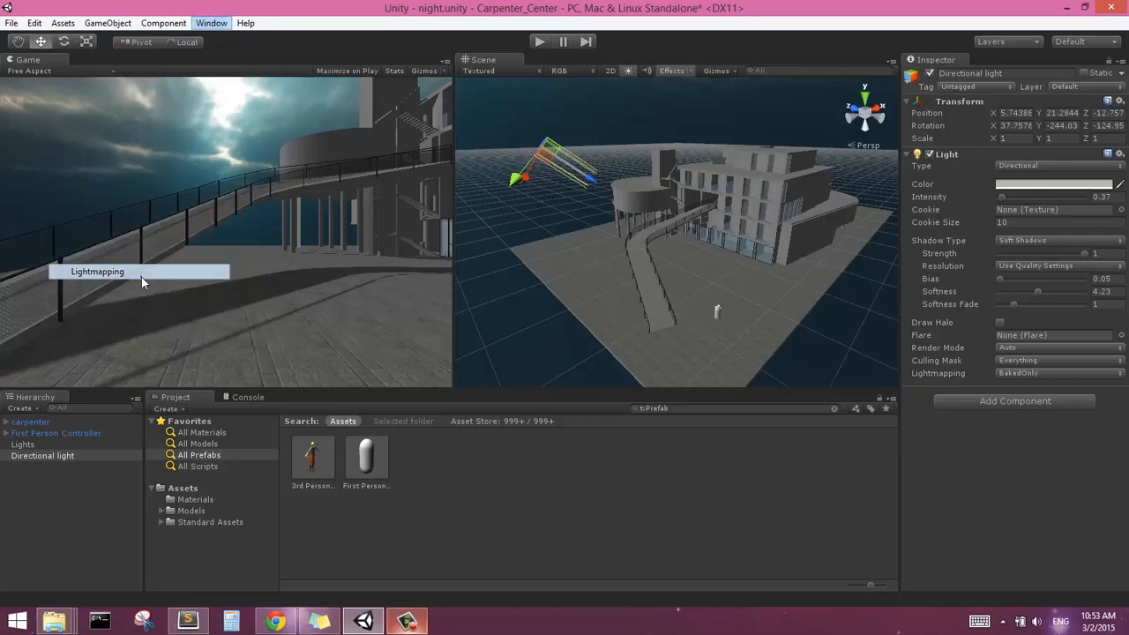
drag(296, 122, 213, 54)
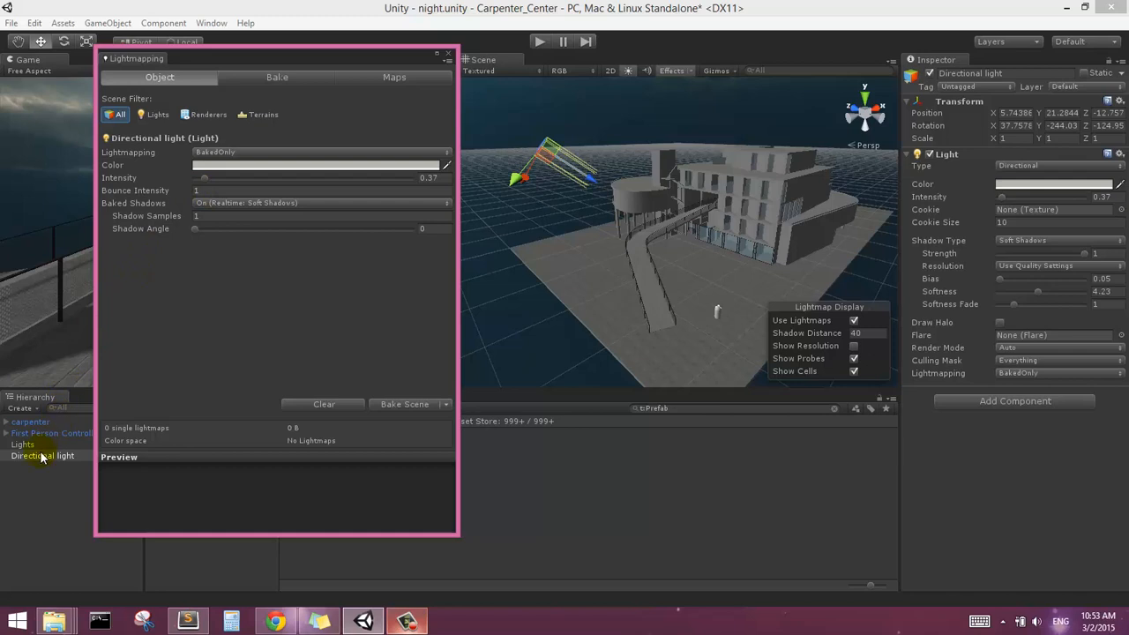
drag(41, 457, 37, 448)
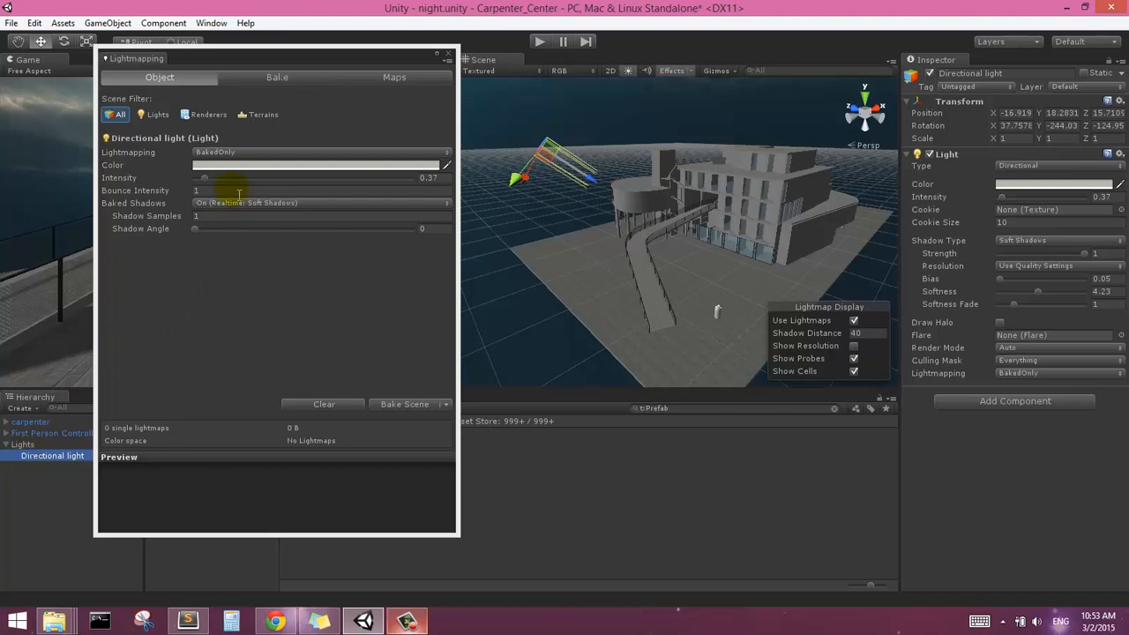
drag(204, 185, 203, 189)
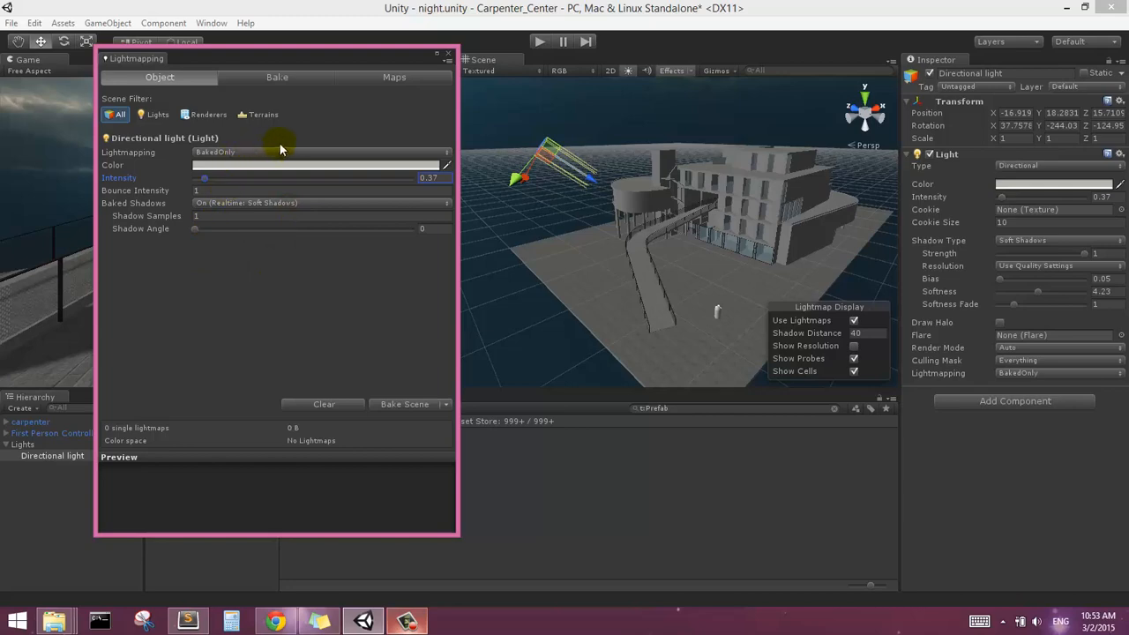
Compare the directional light's direction with the skybox glow and check how it lights the building, ramp and plaza
right_drag(718, 246, 667, 233)
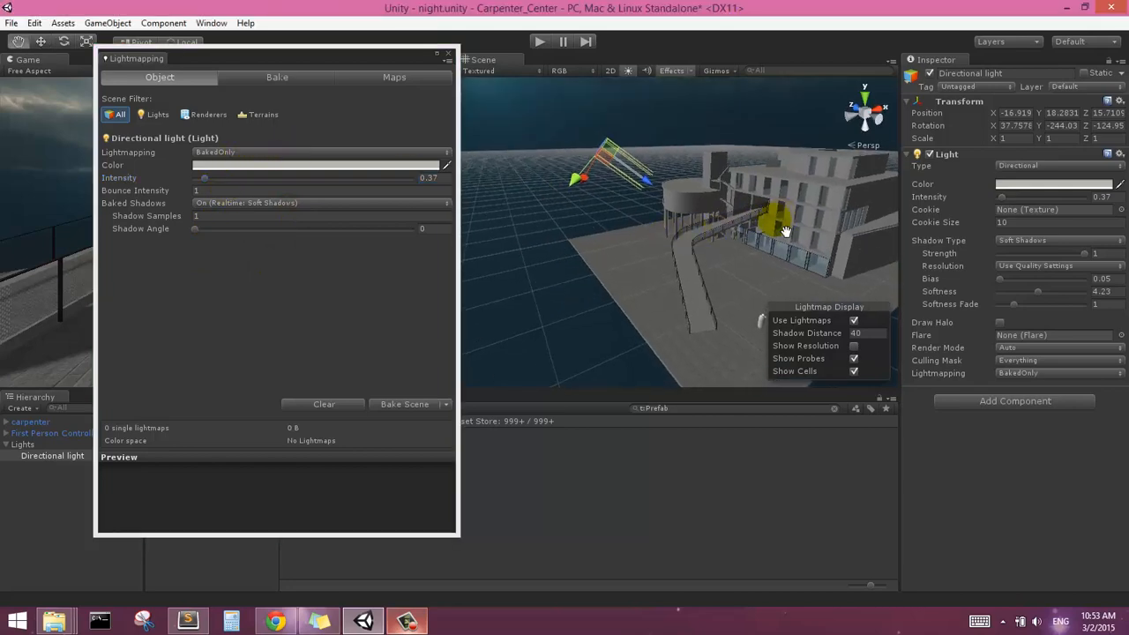
middle_drag(782, 230, 754, 260)
scroll(754, 260, down, 5)
right_drag(746, 258, 723, 181)
middle_drag(691, 261, 697, 196)
right_drag(700, 258, 701, 221)
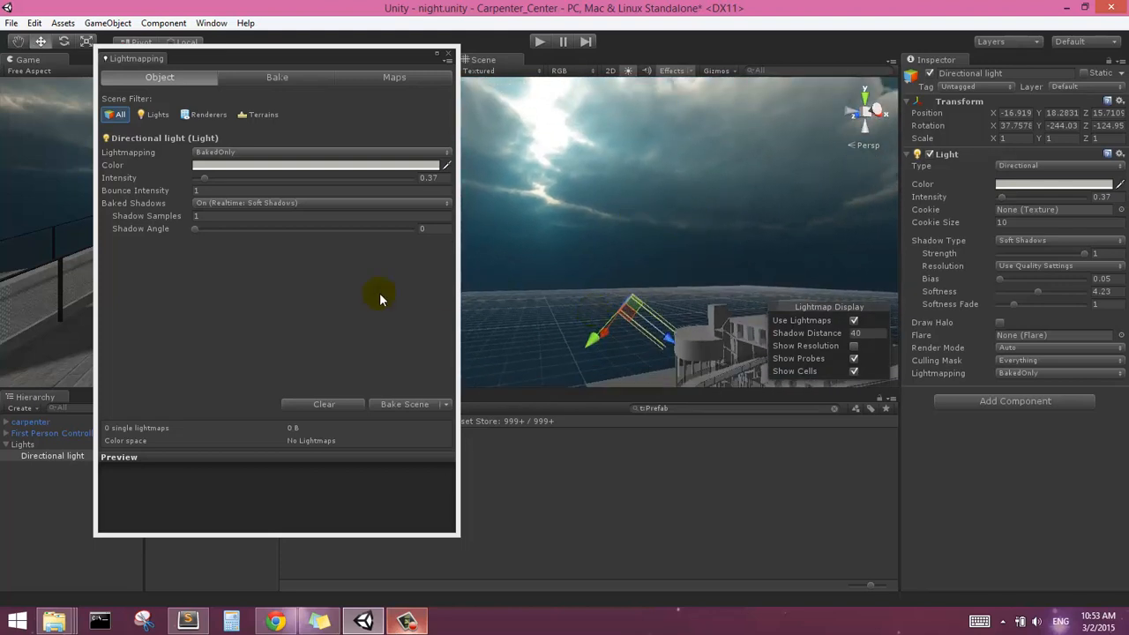
right_drag(635, 203, 674, 196)
middle_drag(674, 196, 678, 222)
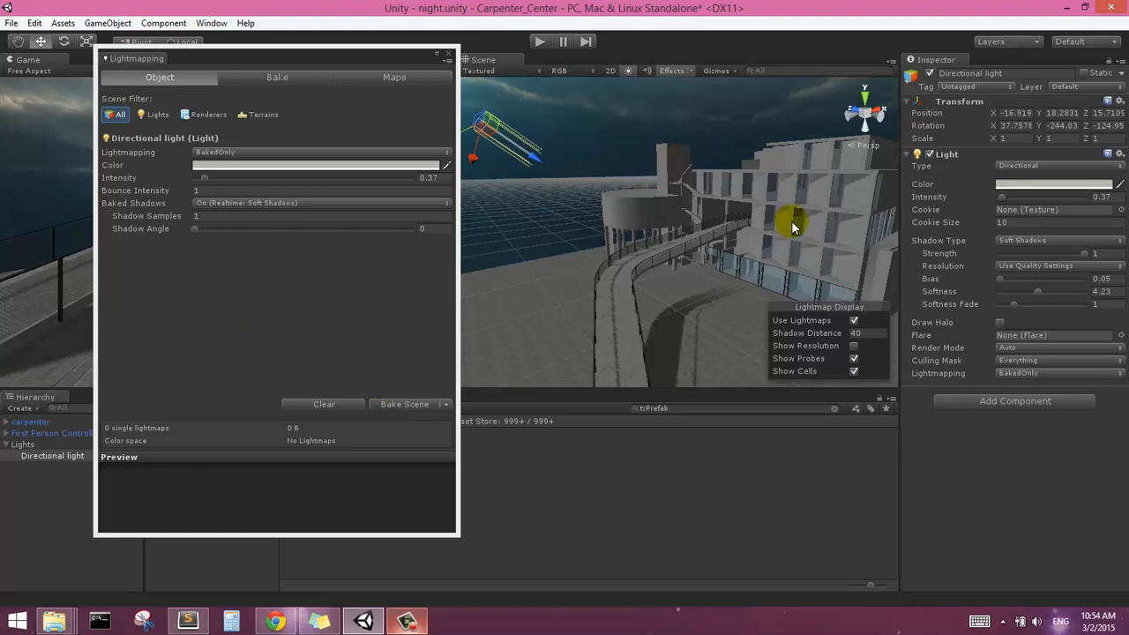
right_drag(611, 262, 650, 280)
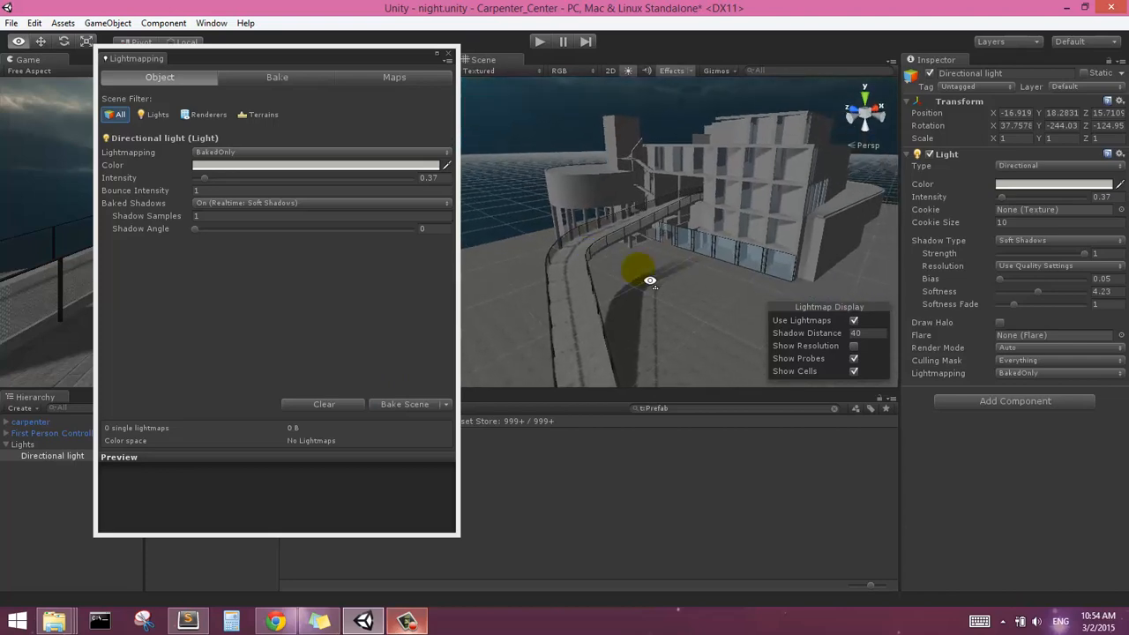
middle_drag(700, 186, 692, 209)
scroll(695, 214, up, 2)
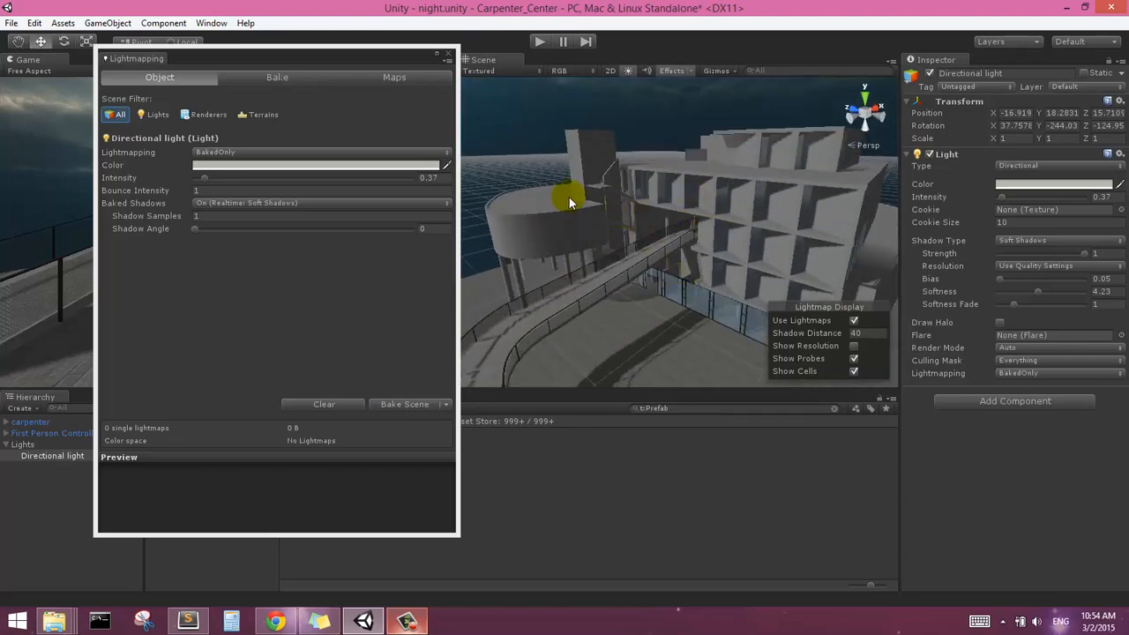
scroll(617, 253, down, 2)
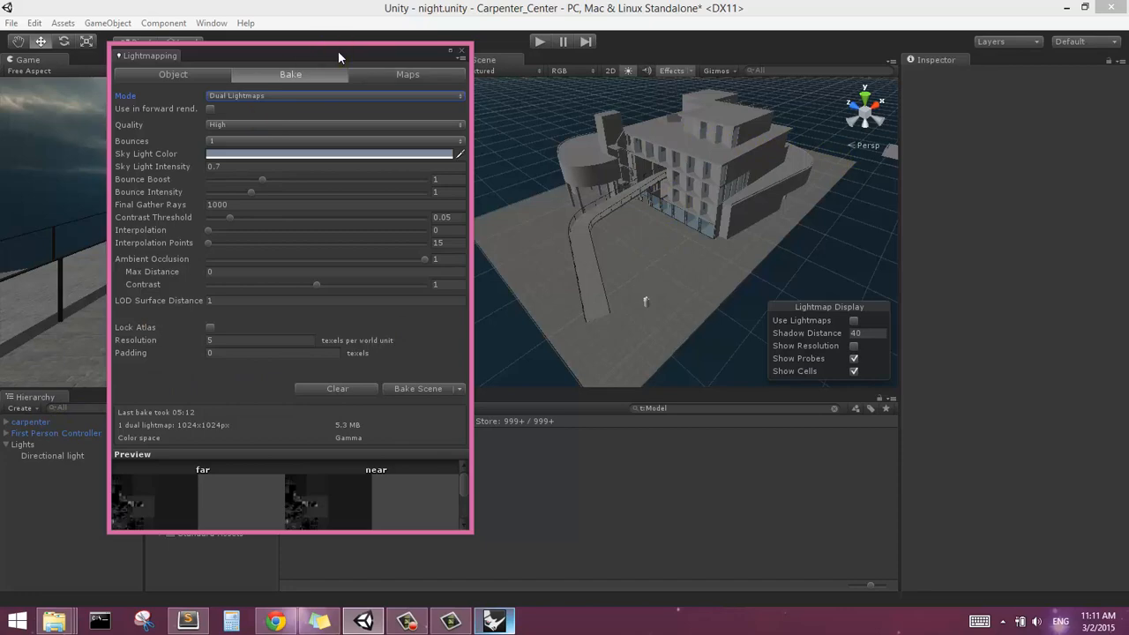
Find the carpenter model among the project's models and open its import settings, keeping the Lightmapping window clear of them
drag(338, 50, 504, 79)
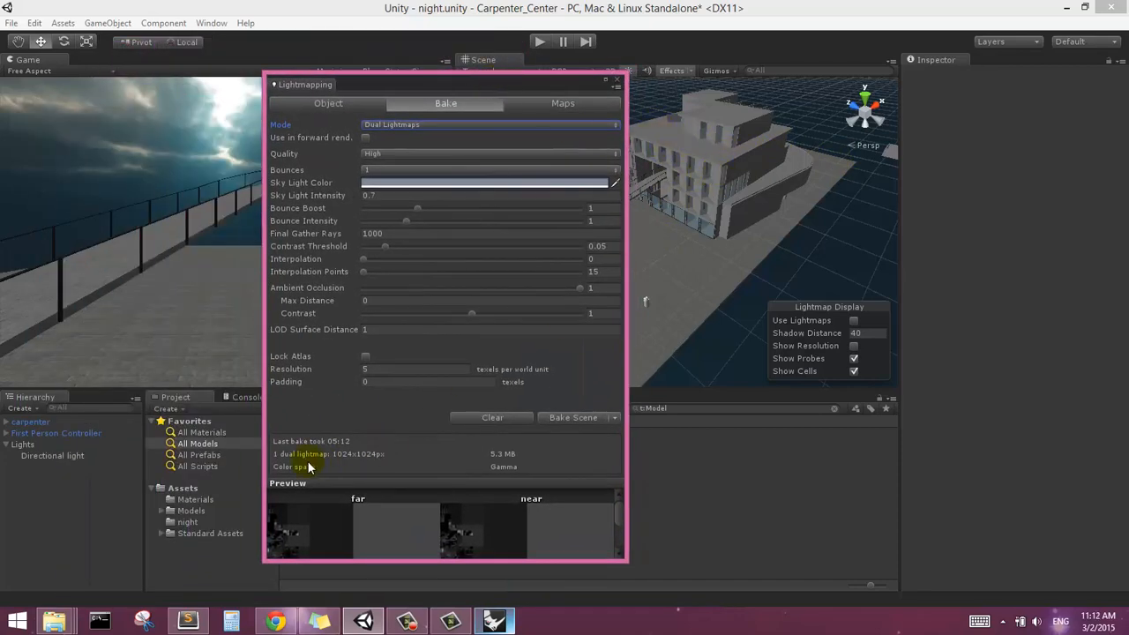
click(198, 444)
drag(573, 82, 744, 84)
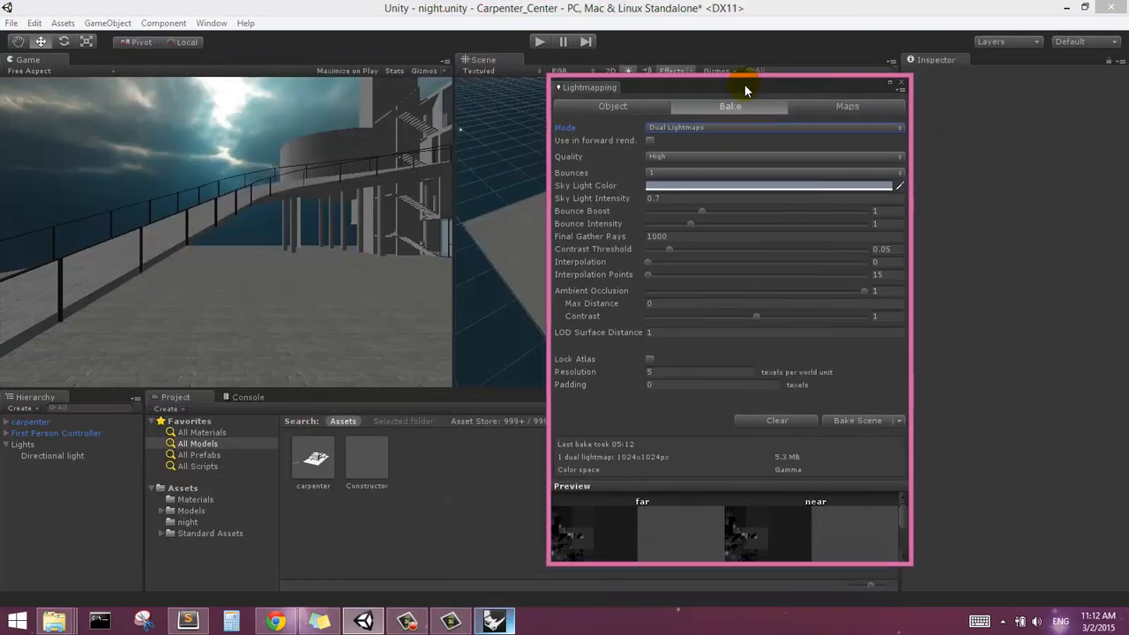
click(311, 457)
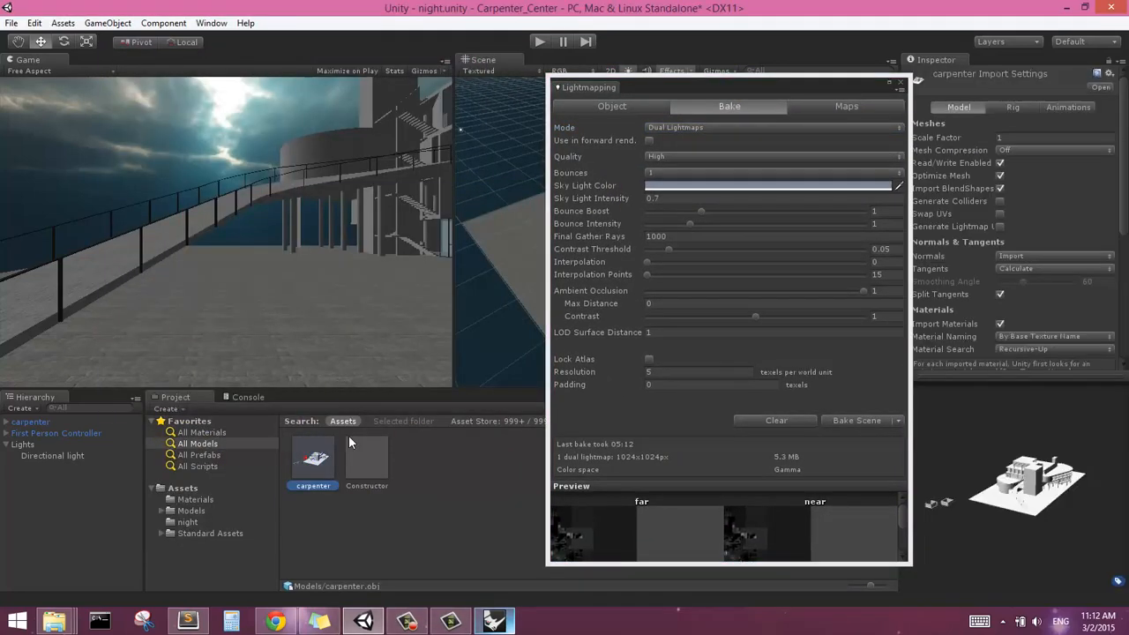
drag(638, 79, 148, 79)
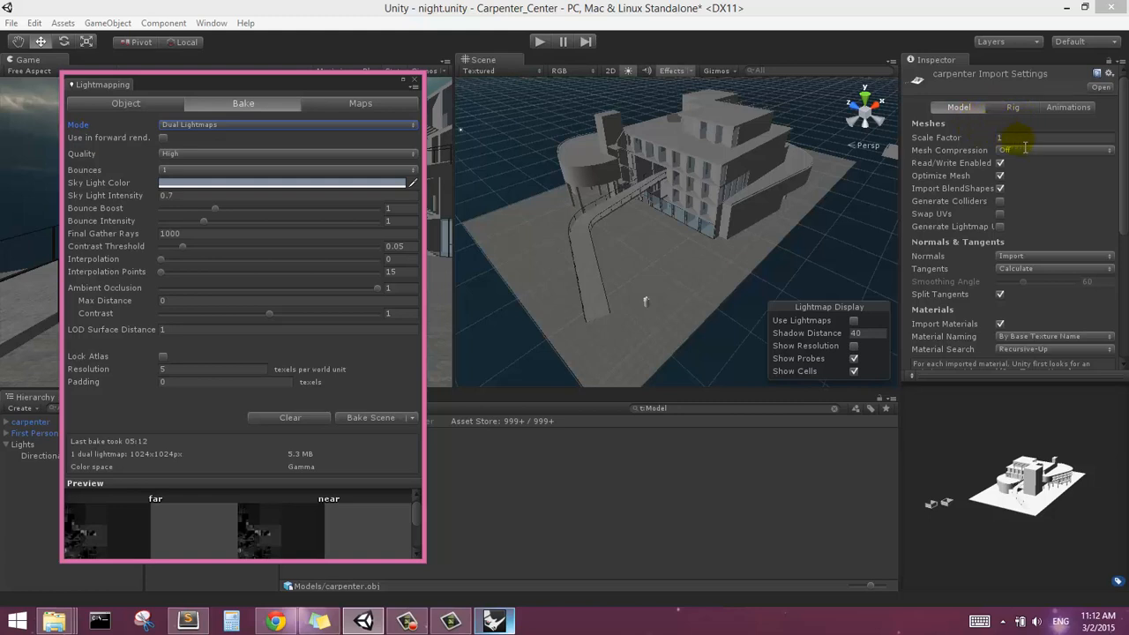
Enable Generate Colliders and Generate Lightmap UVs for the carpenter model and check the advanced lightmap UV options
click(1000, 202)
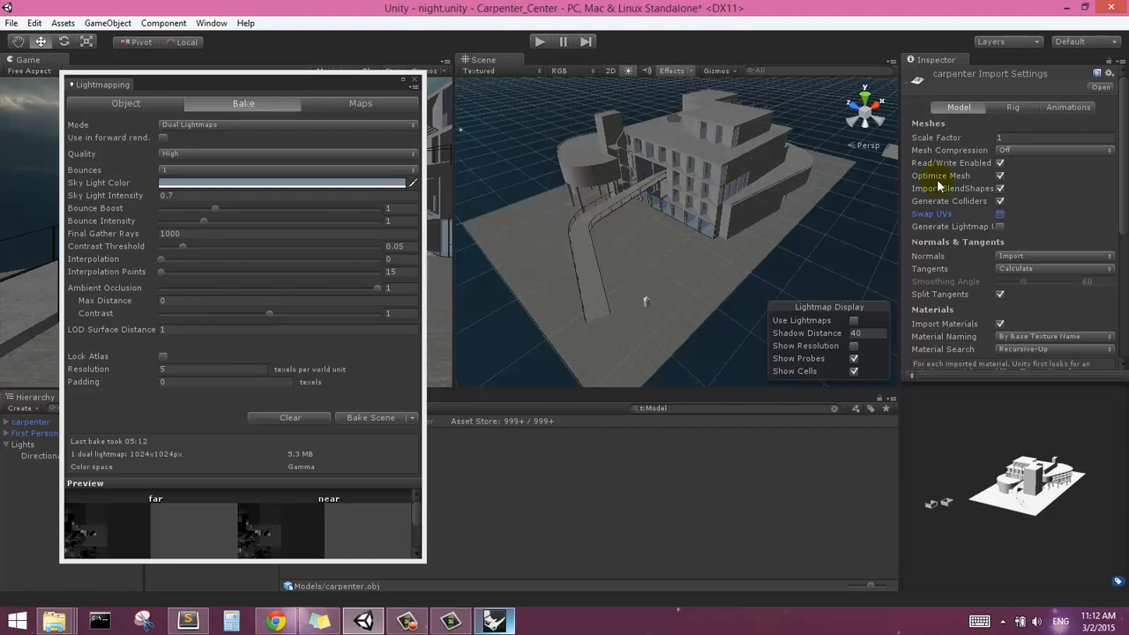
click(1000, 227)
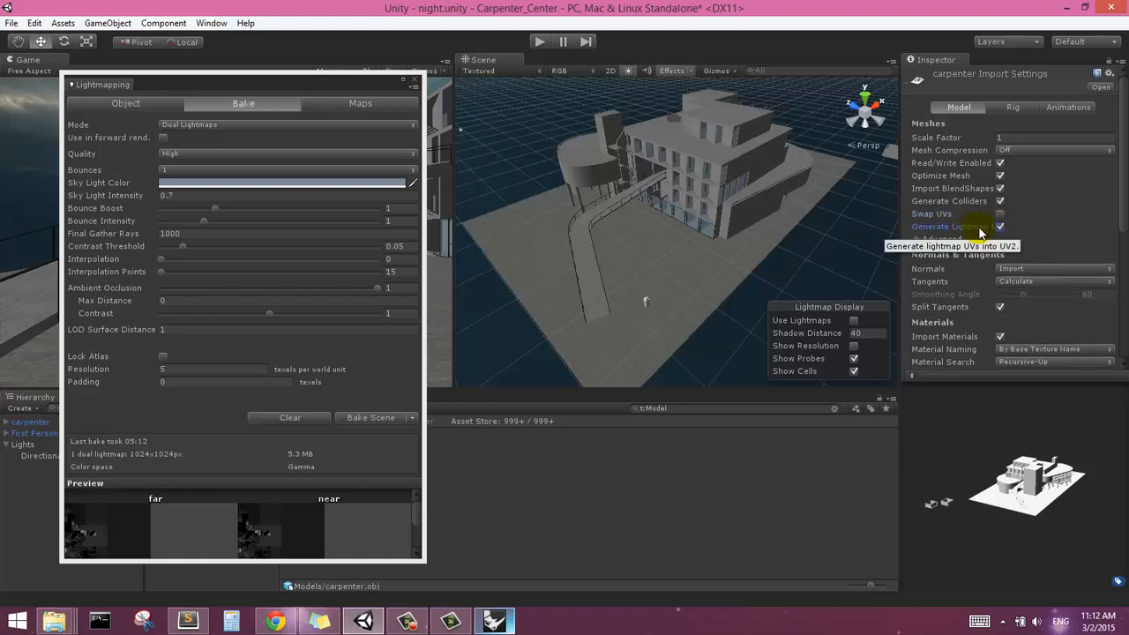
click(916, 239)
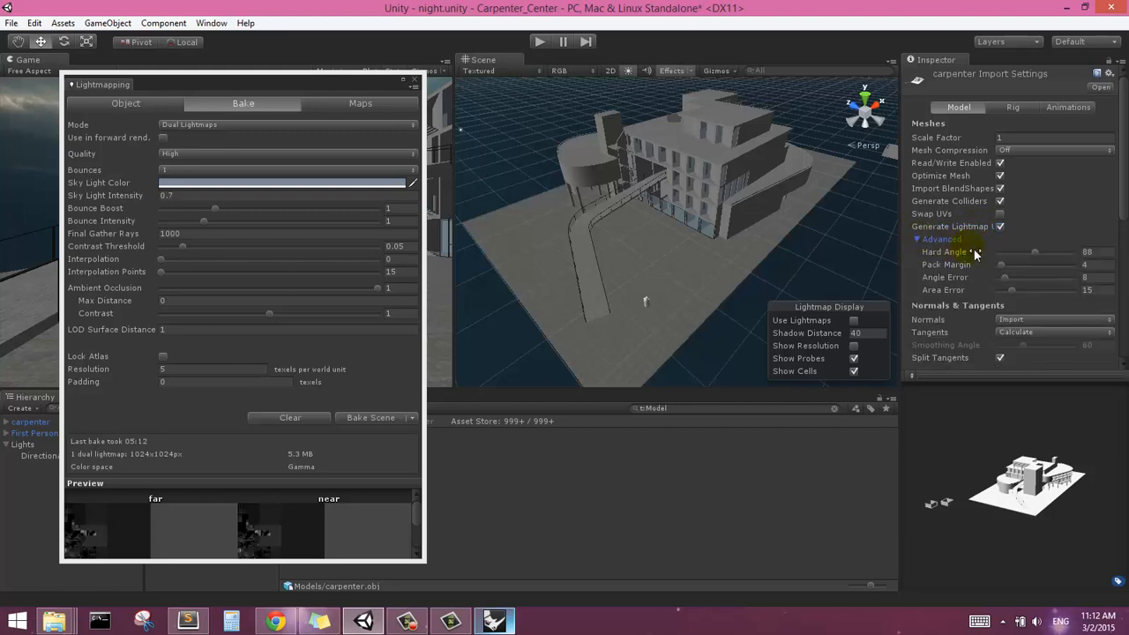
click(917, 238)
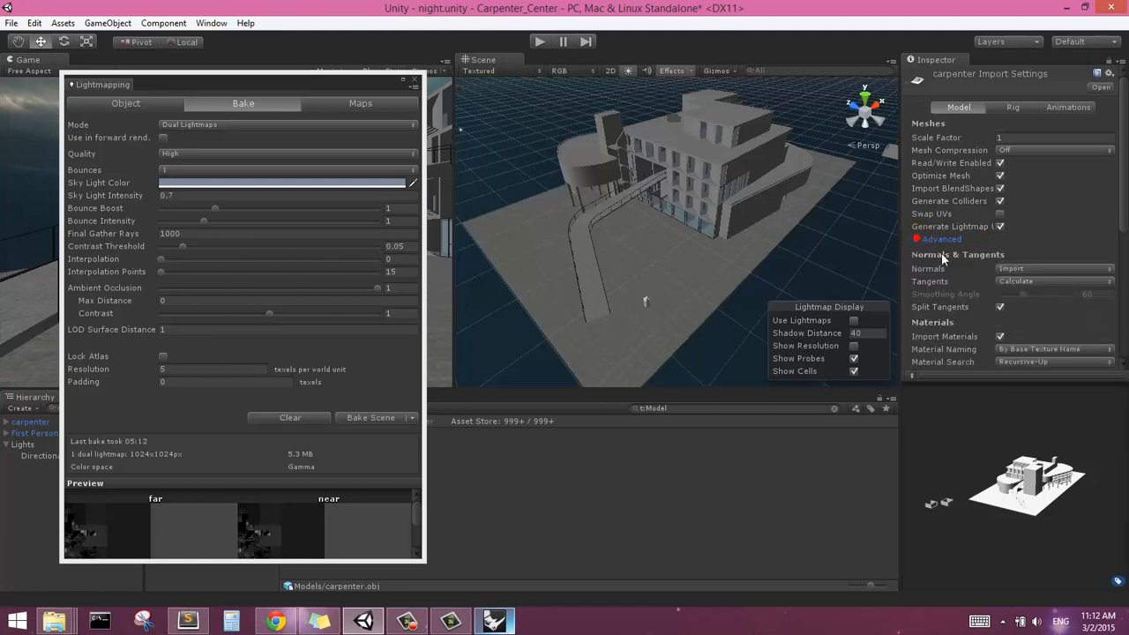
Review the normals options, keeping them on Import, and apply the carpenter model's import settings
scroll(1121, 198, down, 3)
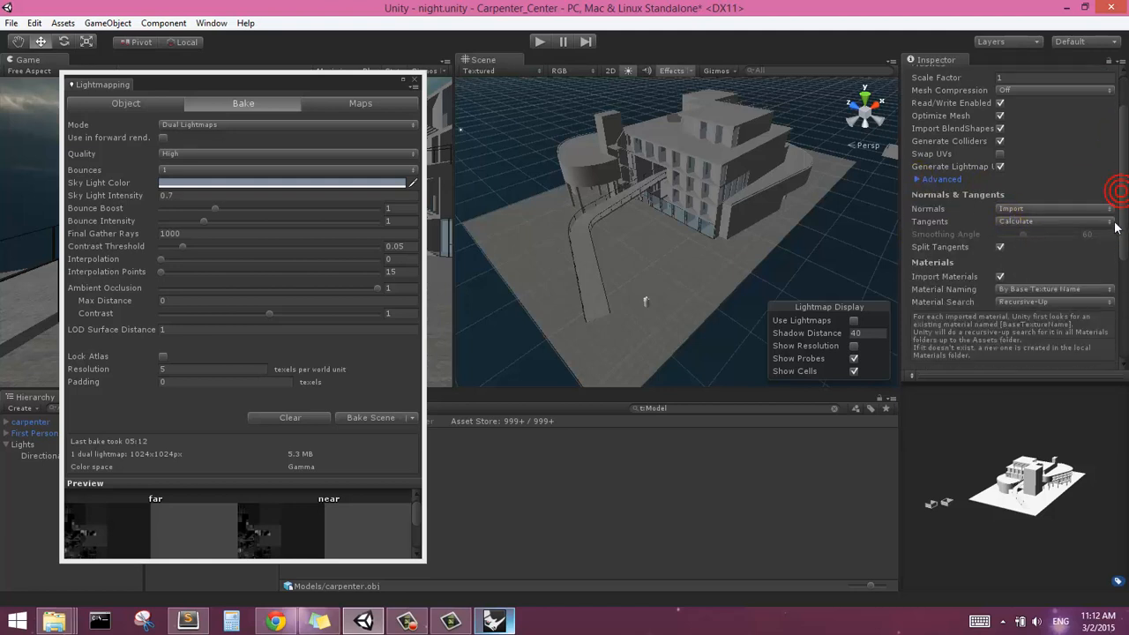
click(1023, 205)
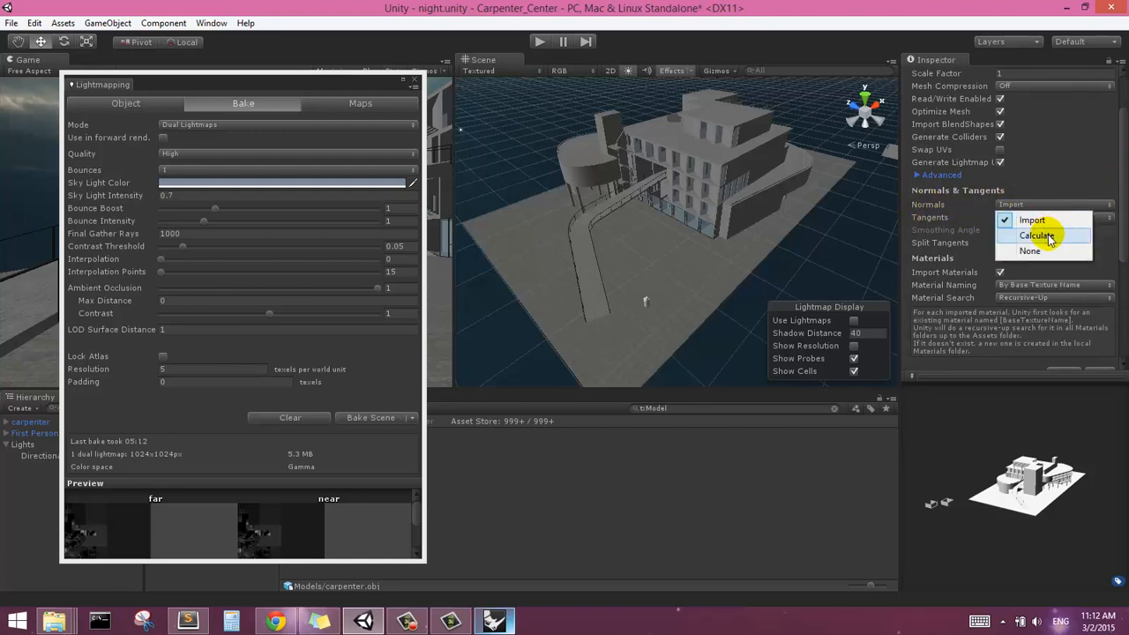
click(1004, 176)
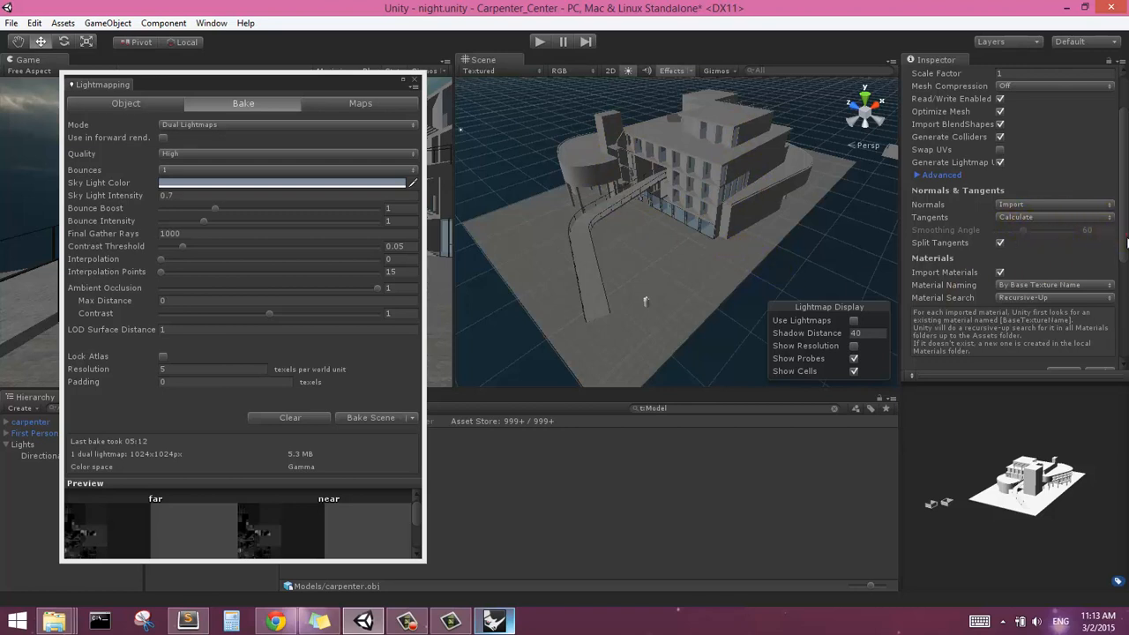
scroll(1121, 238, down, 2)
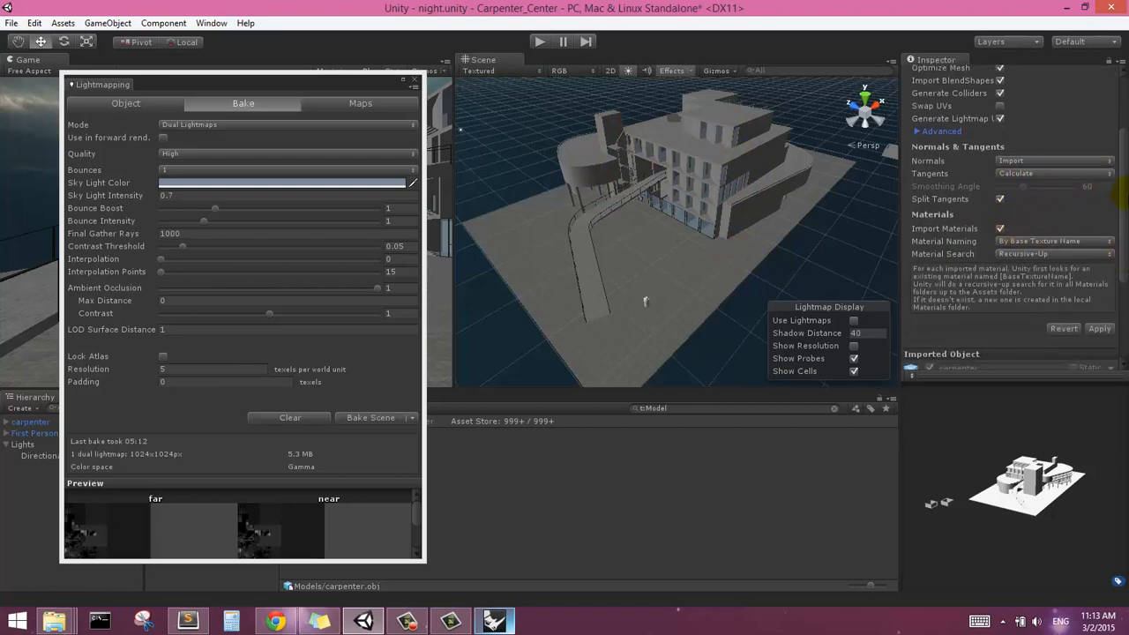
drag(1124, 200, 1073, 220)
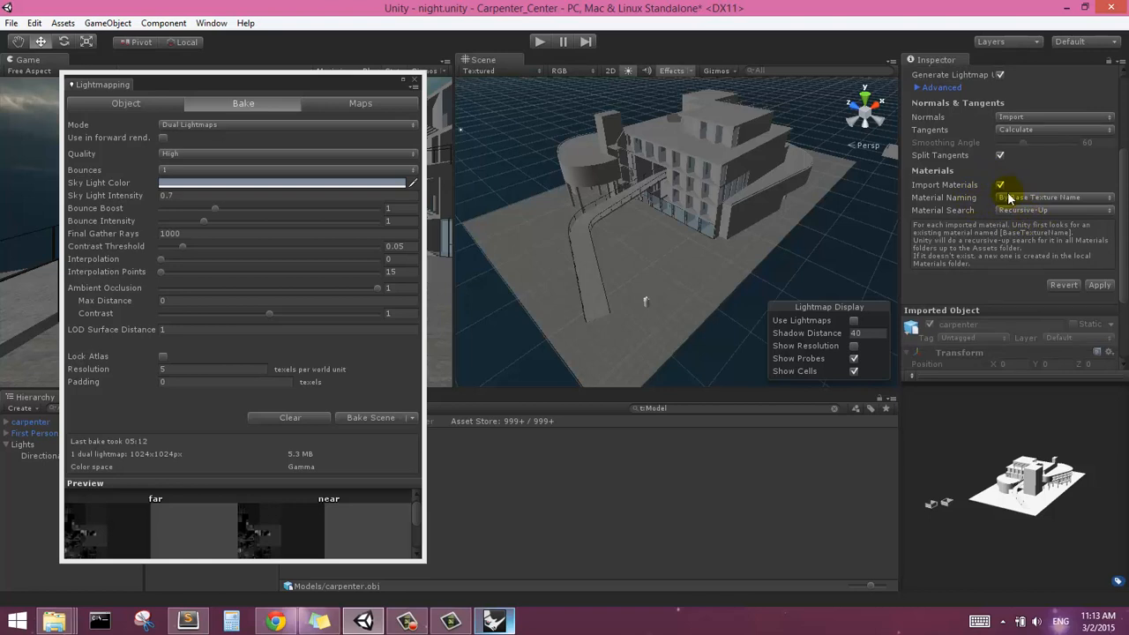
click(1100, 286)
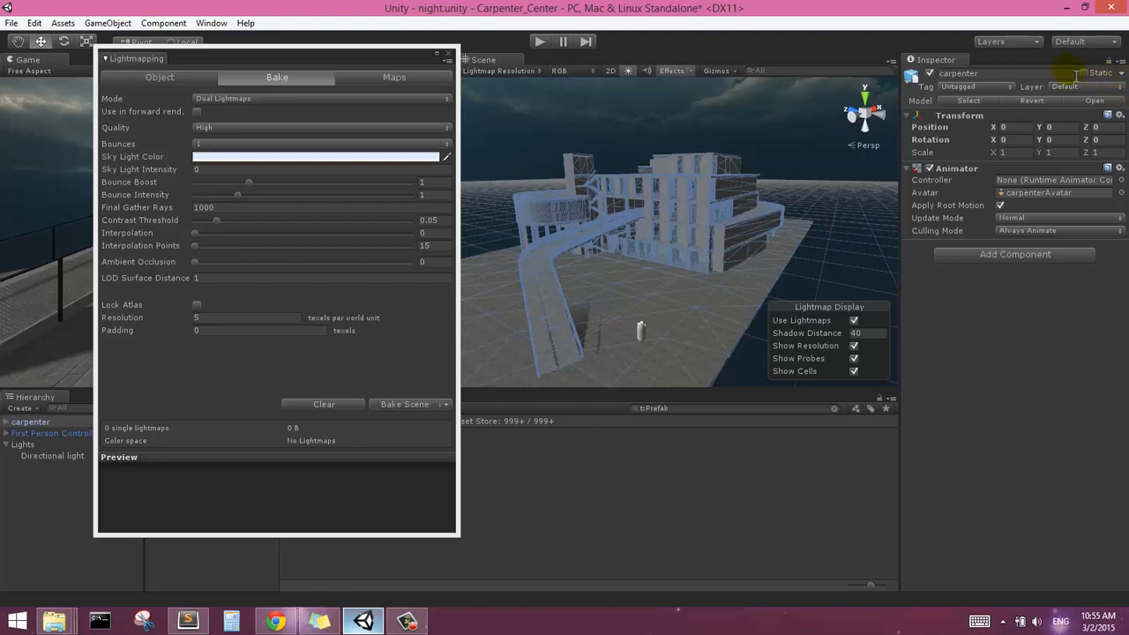
Select the whole carpenter building in the scene and mark it as static together with all its child objects
click(738, 150)
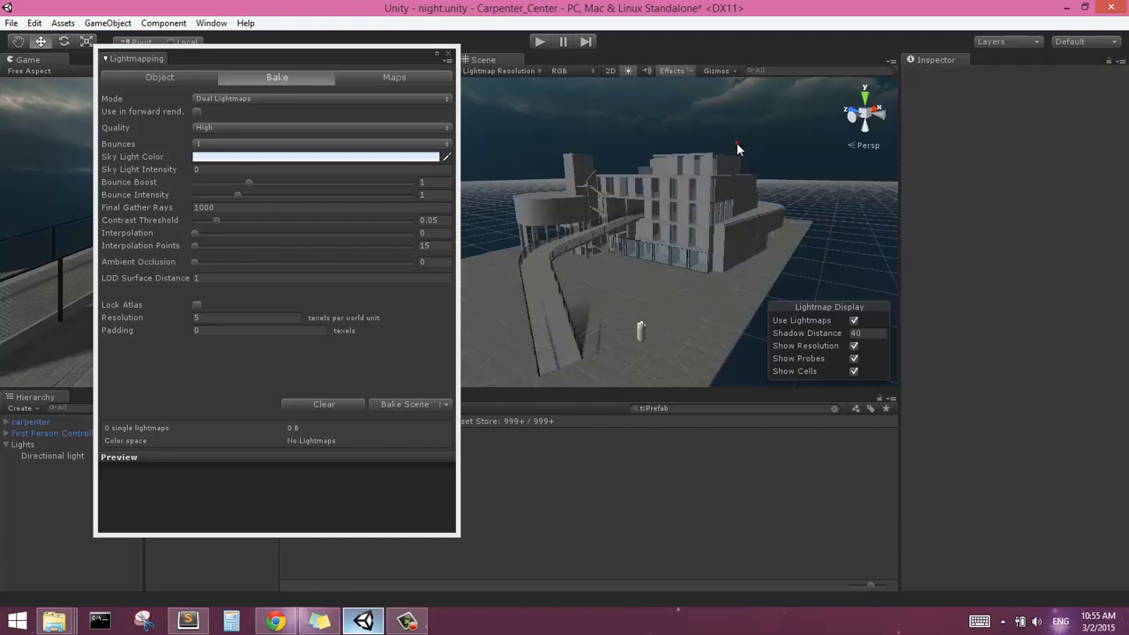
click(740, 236)
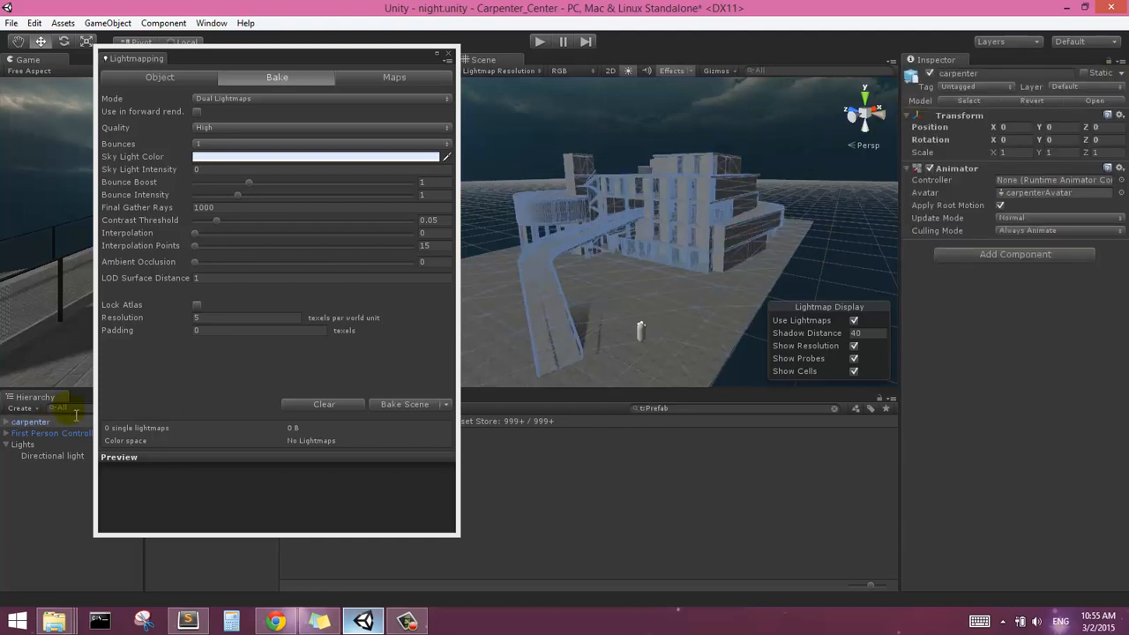
click(785, 125)
click(727, 201)
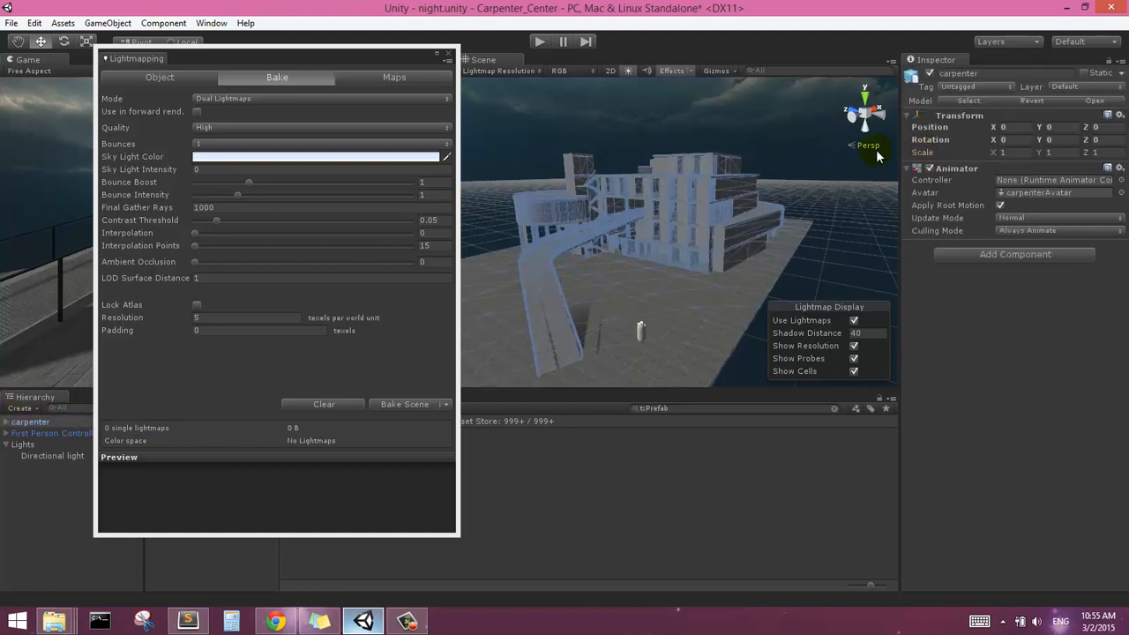
click(1084, 73)
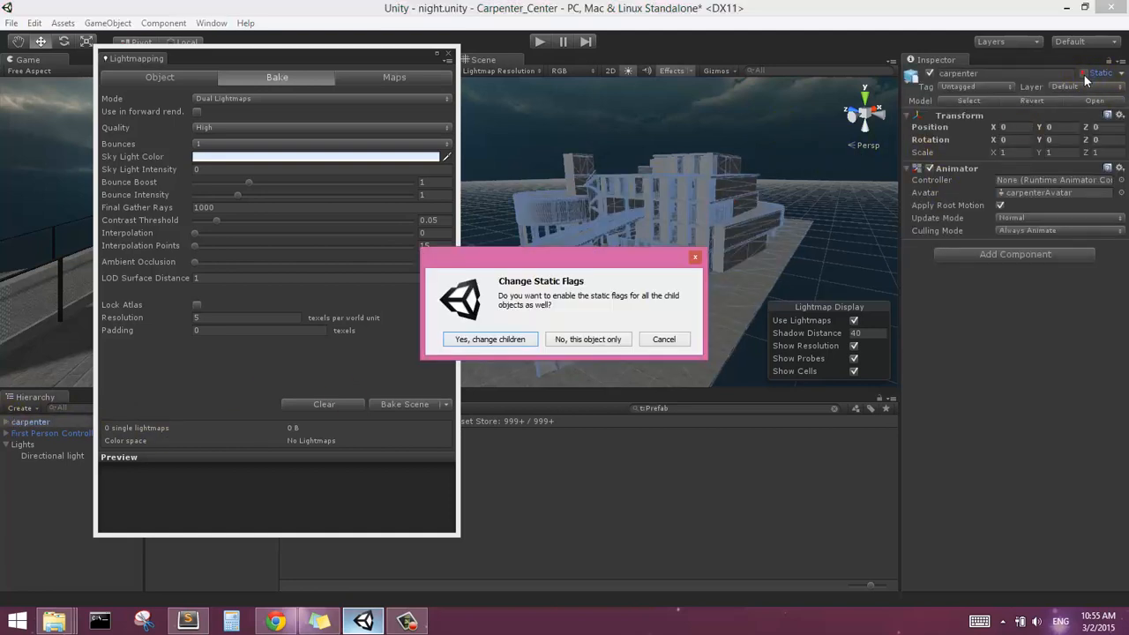
click(509, 344)
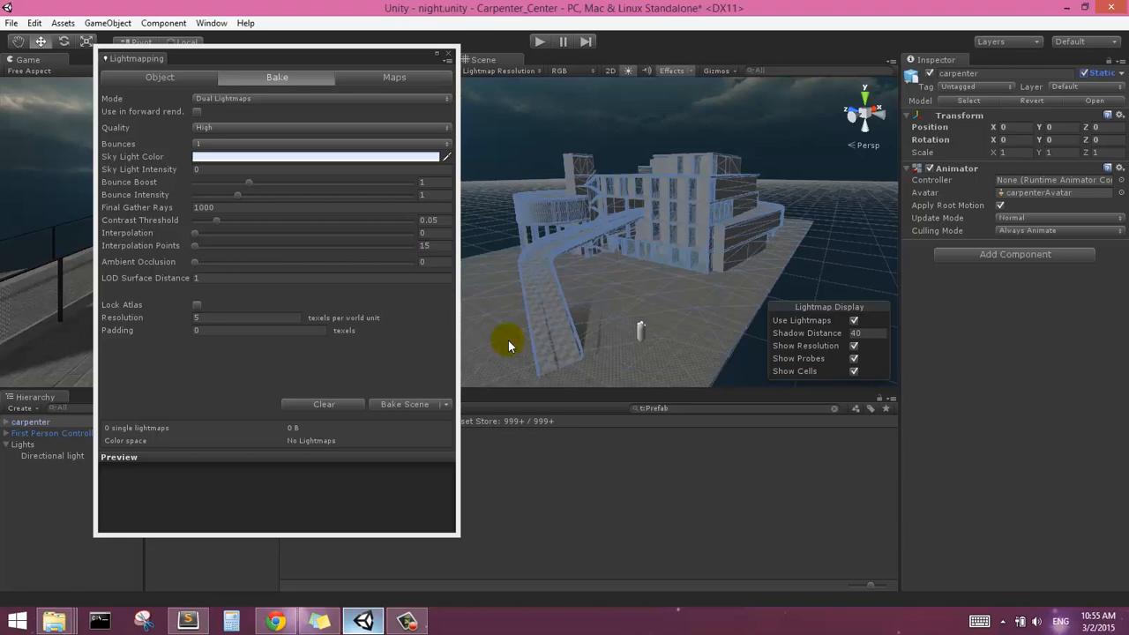
Examine the lightmap resolution checker pattern on the gridded facade, window recesses and ramp, both close up and from afar
right_drag(611, 253, 604, 305)
scroll(595, 262, up, 6)
middle_drag(600, 233, 723, 275)
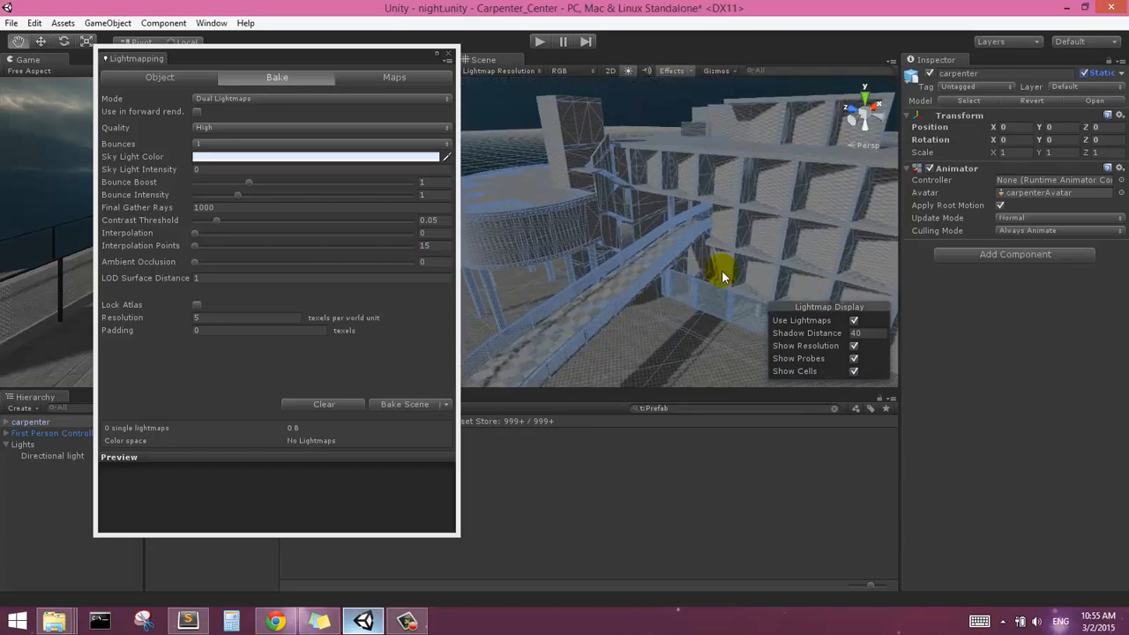
scroll(722, 275, up, 6)
right_drag(721, 272, 709, 166)
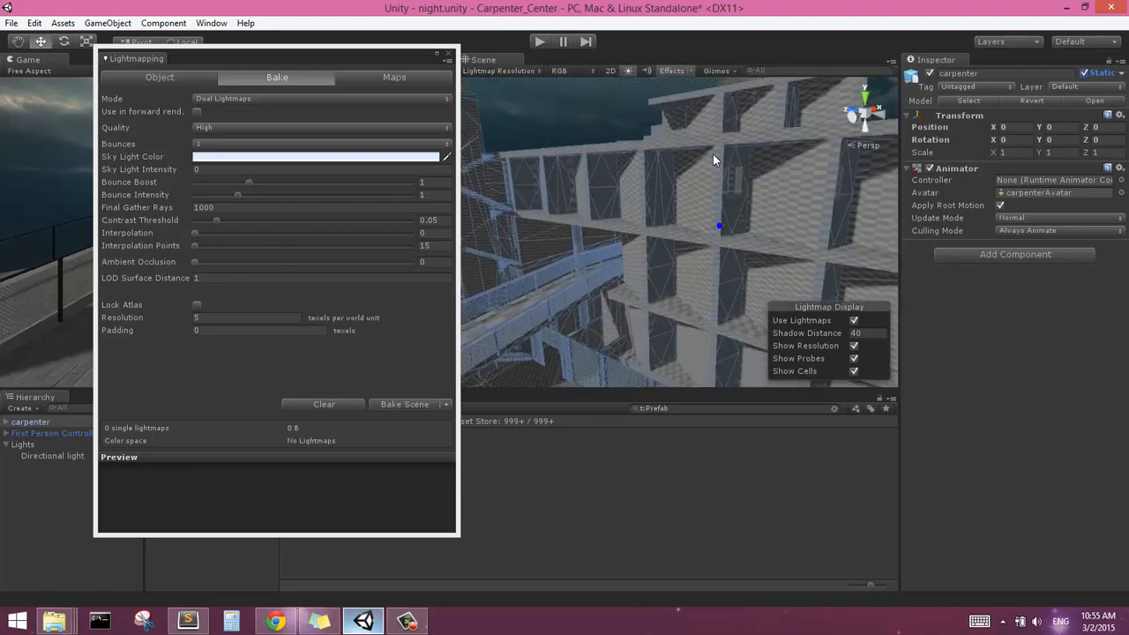
scroll(721, 168, down, 3)
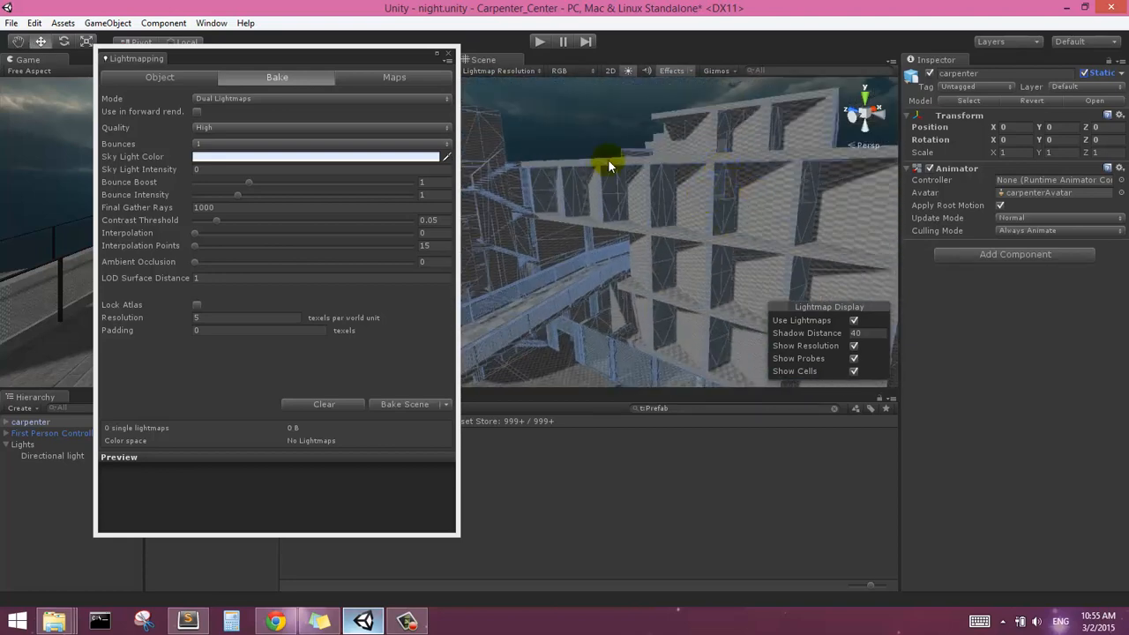
scroll(640, 167, down, 4)
right_drag(748, 250, 731, 239)
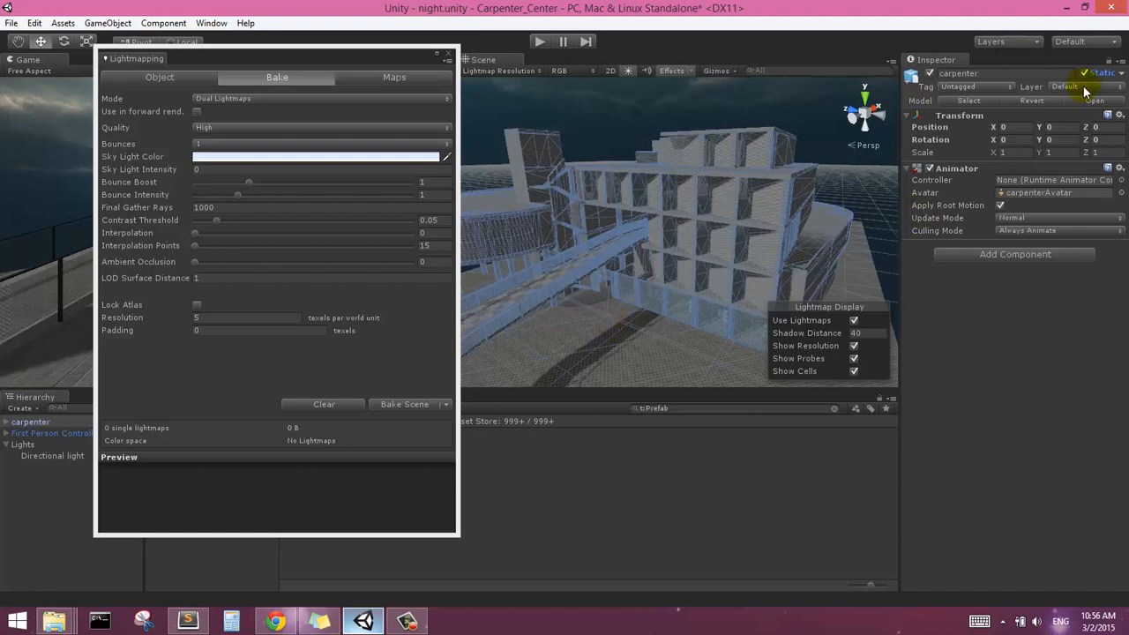
right_drag(697, 315, 680, 263)
scroll(681, 256, up, 10)
scroll(729, 180, down, 8)
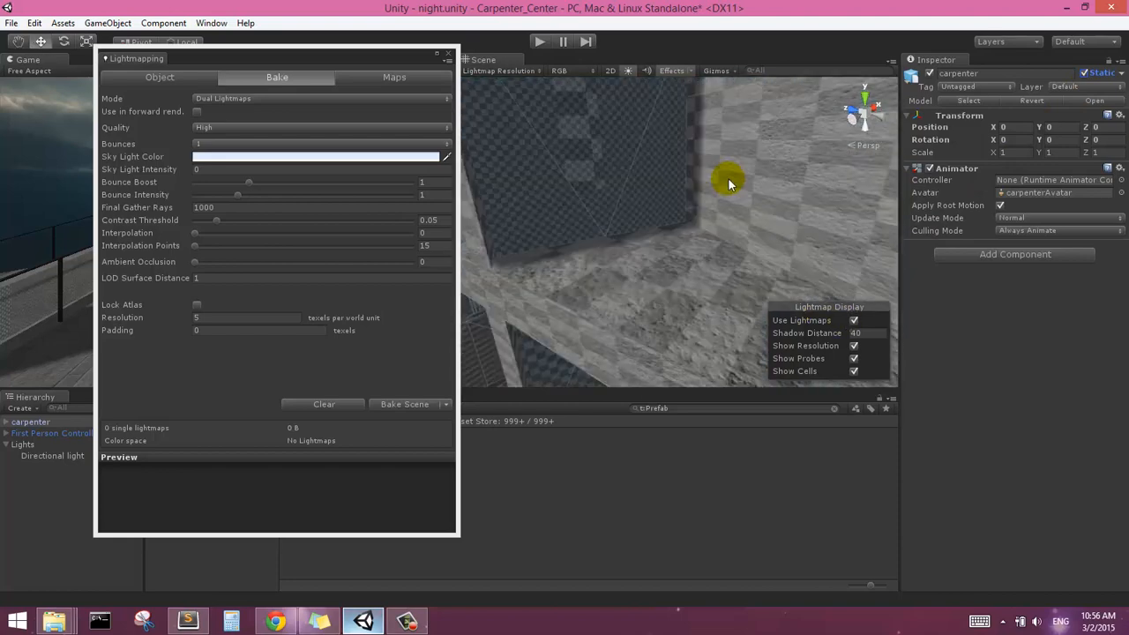
right_drag(728, 178, 667, 185)
scroll(733, 183, up, 7)
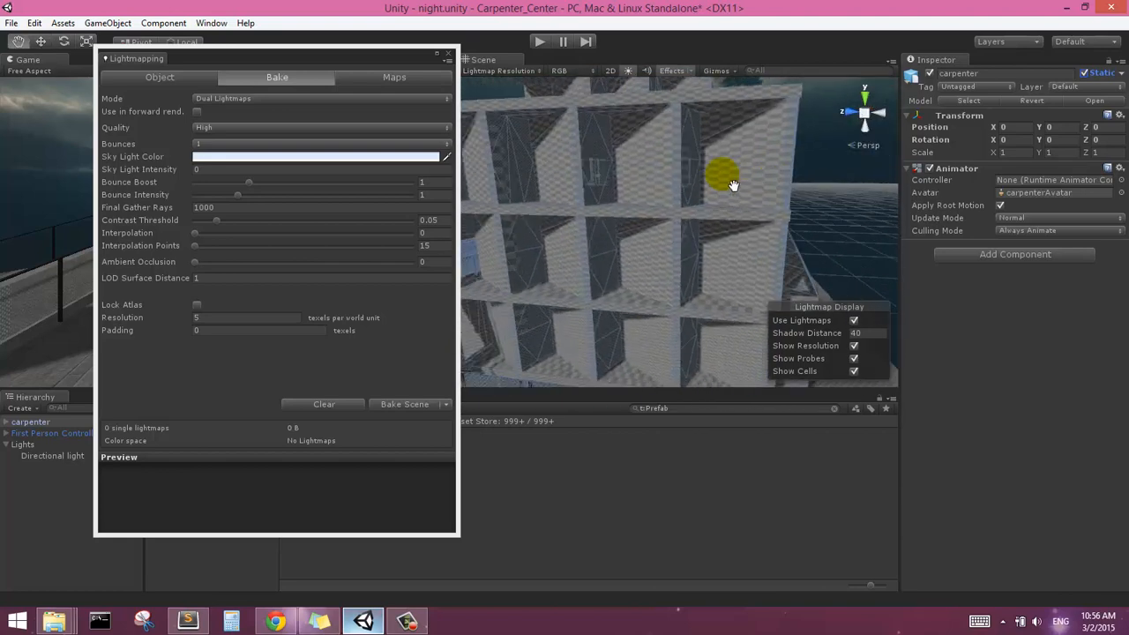
scroll(664, 232, down, 6)
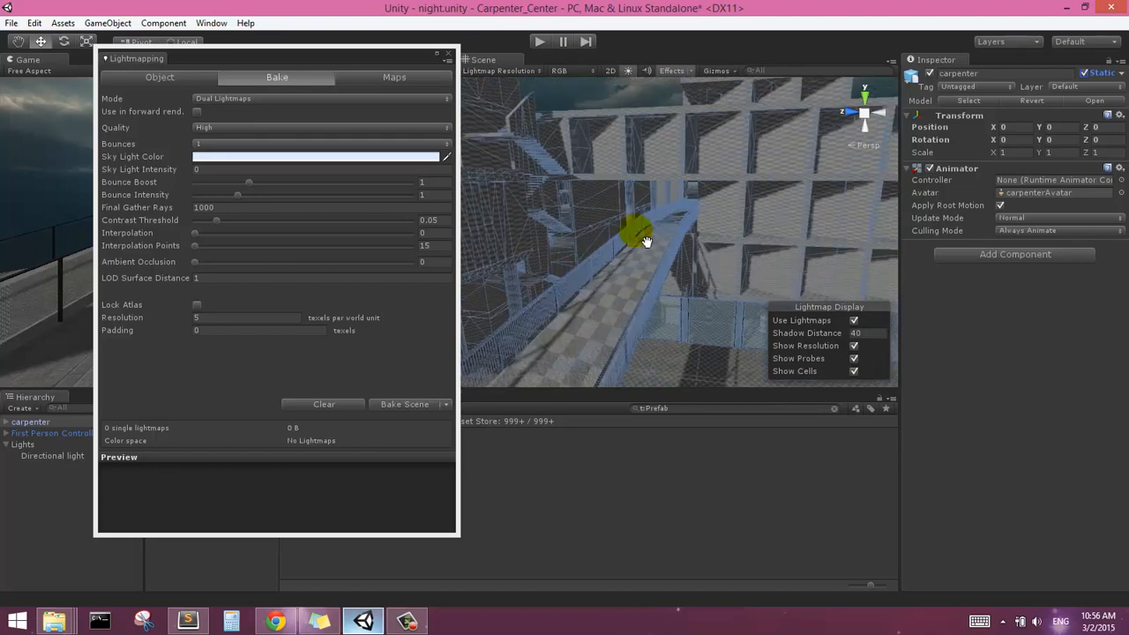
Keep the bake at 1 bounce, and set the sky light intensity to 0.7 and ambient occlusion to 1
click(211, 144)
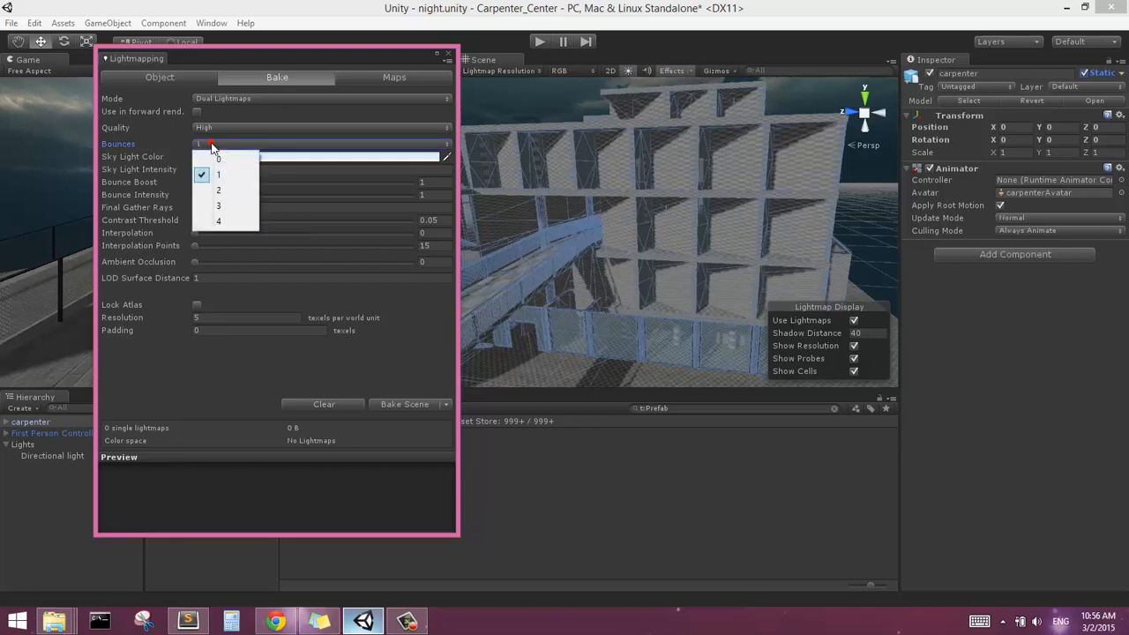
click(362, 56)
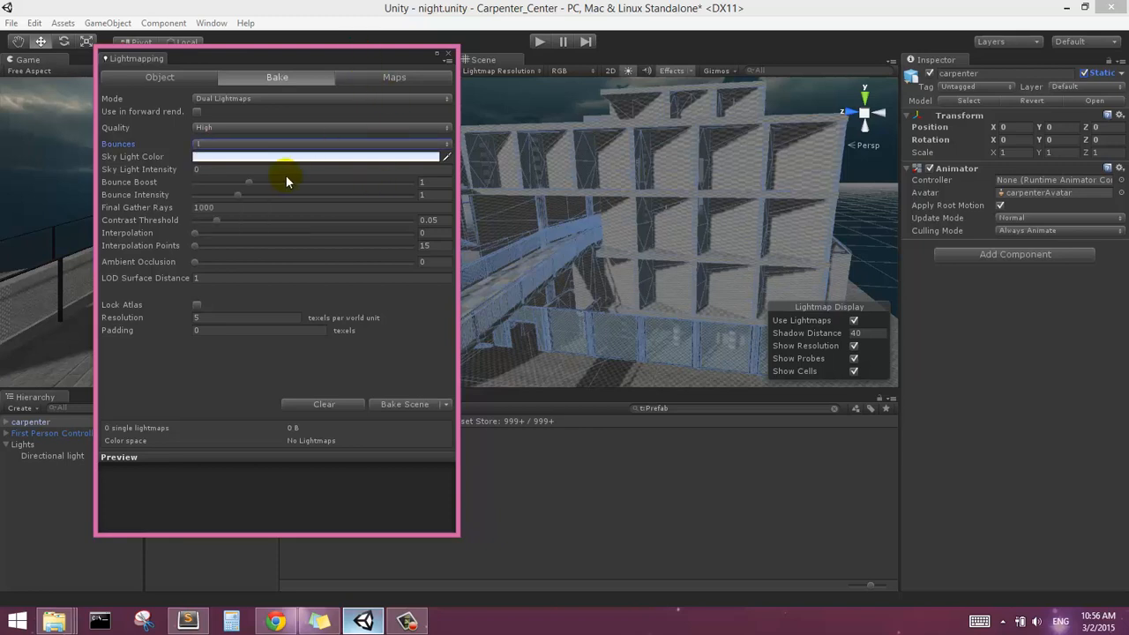
click(210, 171)
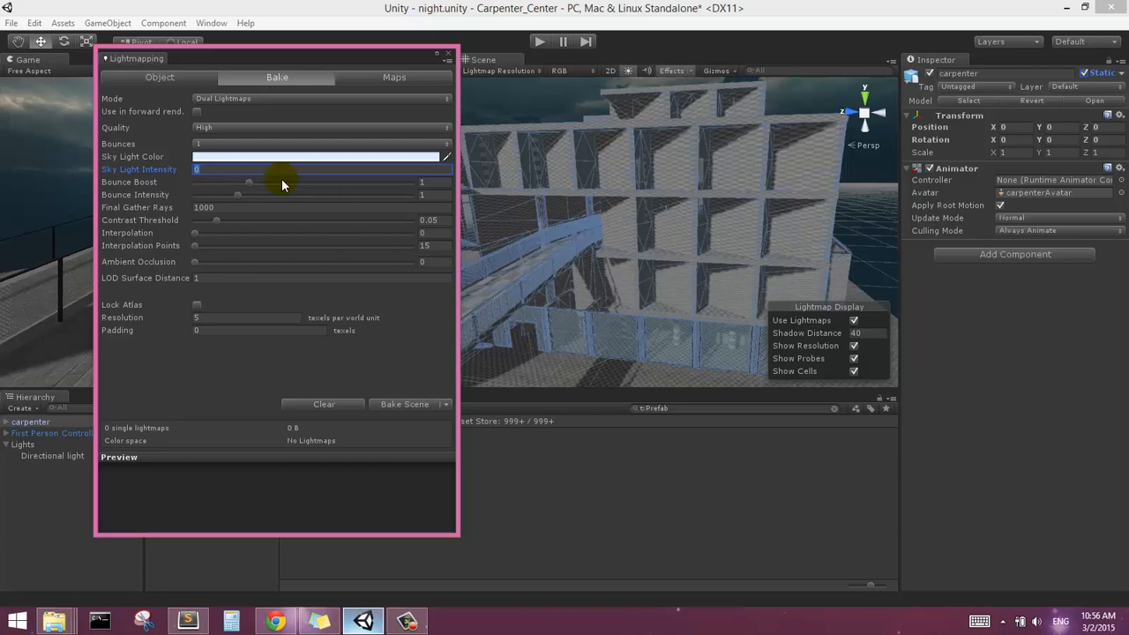
key(BackSpace)
text(.7)
drag(196, 261, 418, 270)
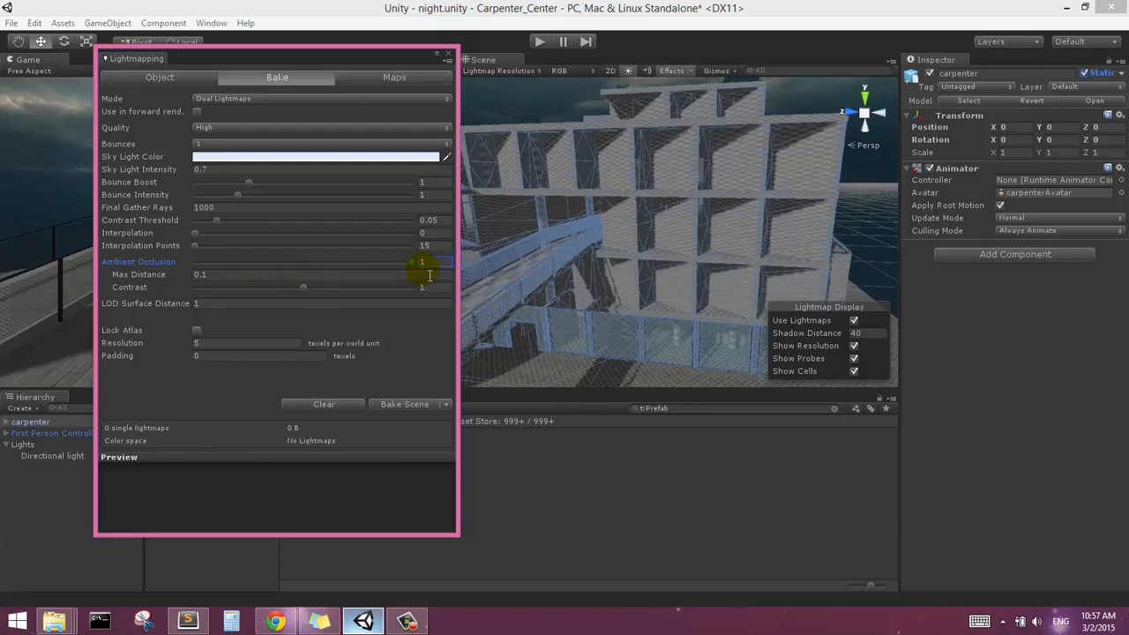
Examine the corners and recesses of the gridded facade where ambient occlusion would darken the surfaces
right_drag(660, 173, 708, 161)
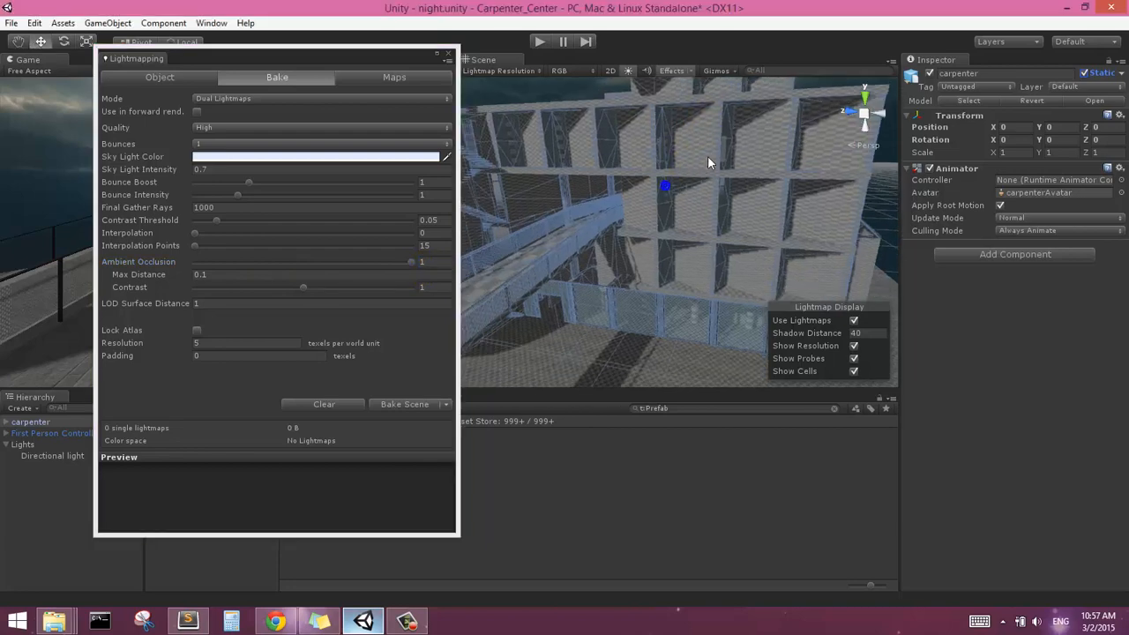
scroll(711, 156, up, 3)
middle_drag(713, 156, 683, 228)
scroll(684, 227, up, 4)
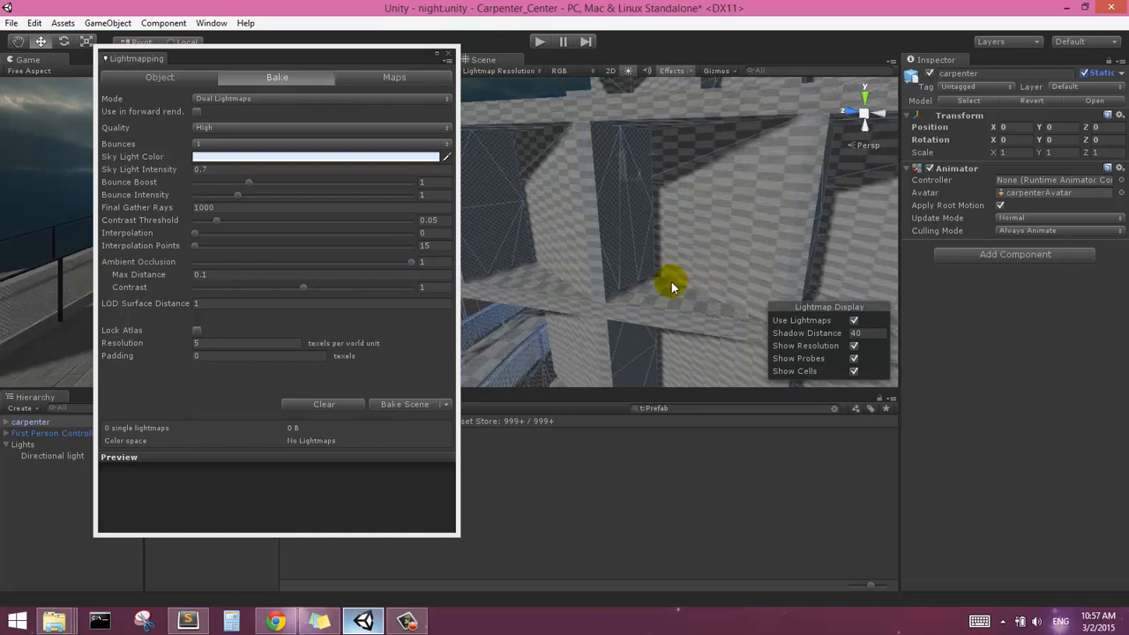
scroll(671, 283, down, 5)
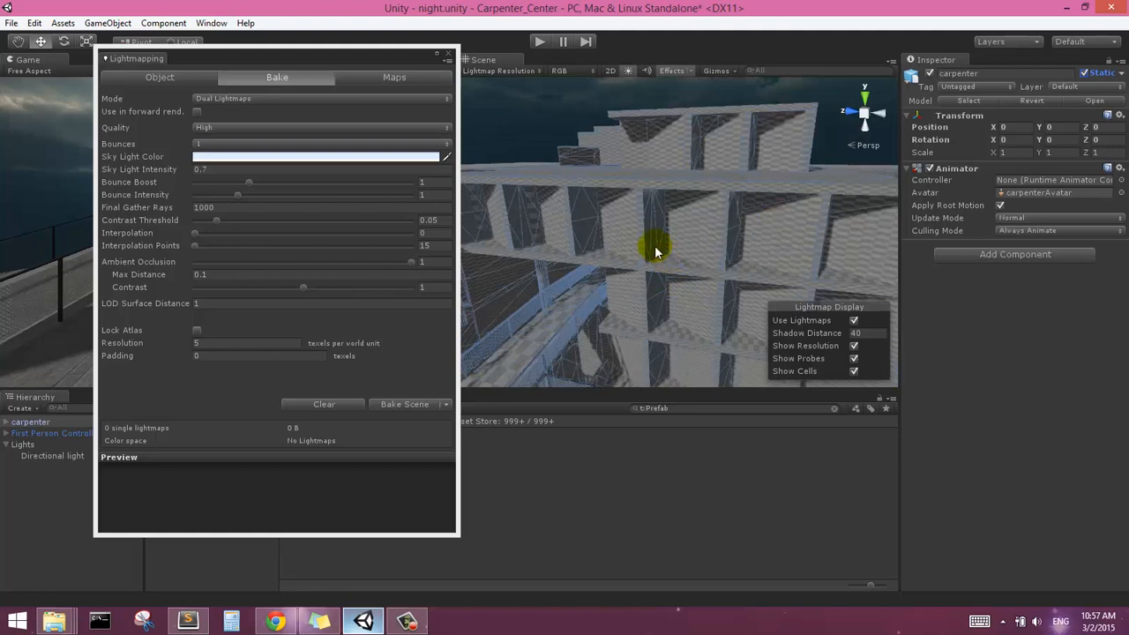
right_drag(656, 252, 656, 243)
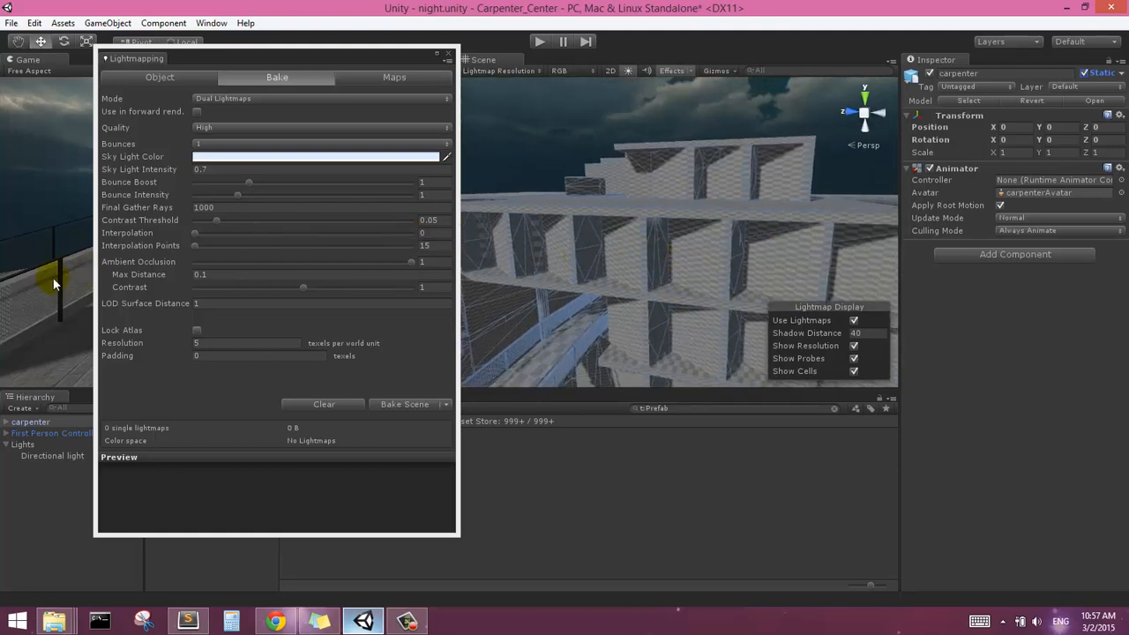
middle_drag(722, 271, 467, 270)
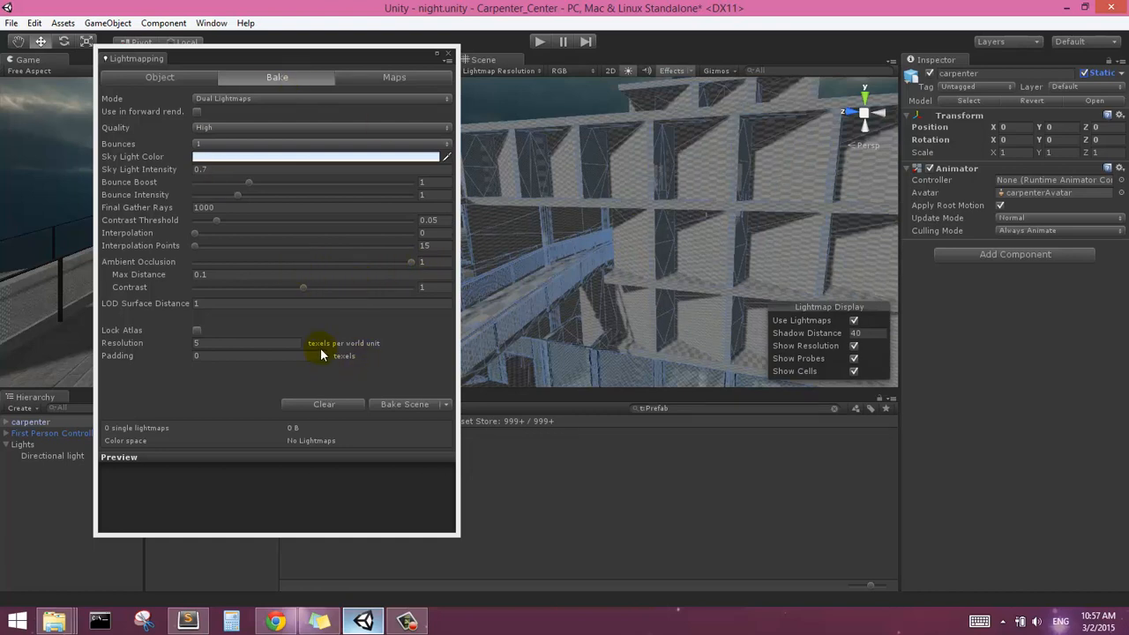
Set the ambient occlusion max distance to 0 and the sky light color to a grey-blue of RGB 123, 137, 152
click(238, 279)
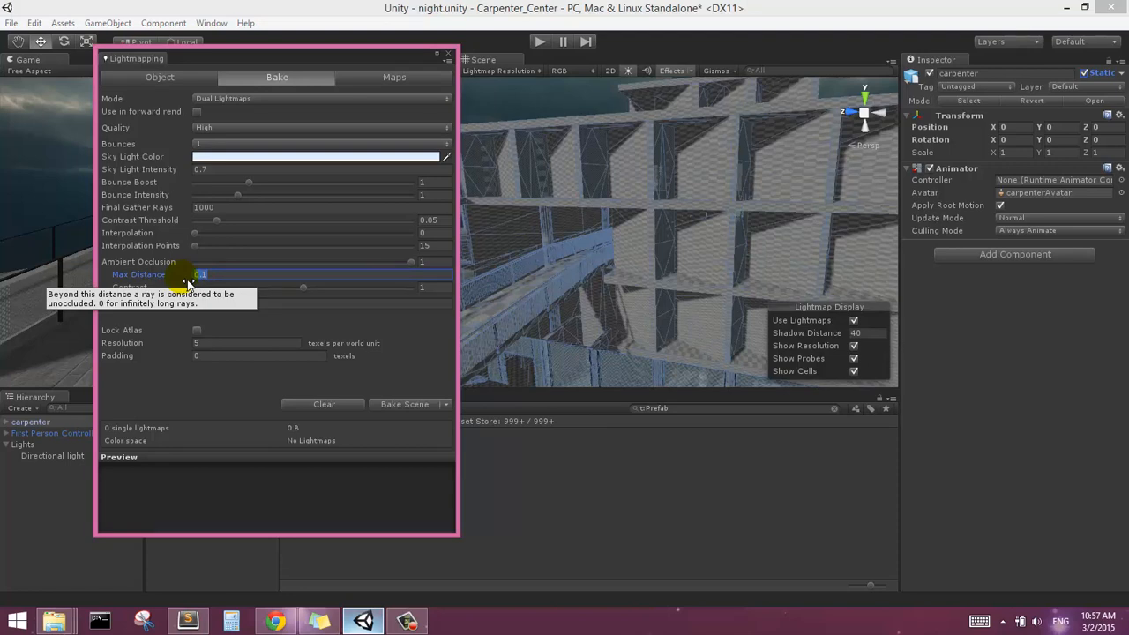
text(0)
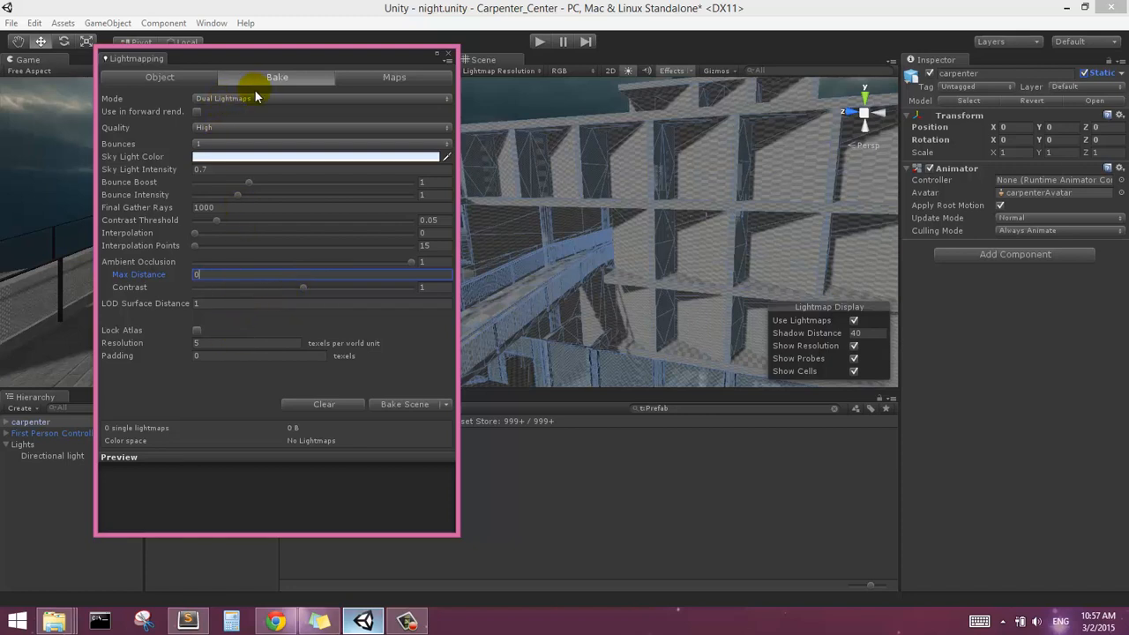
click(213, 158)
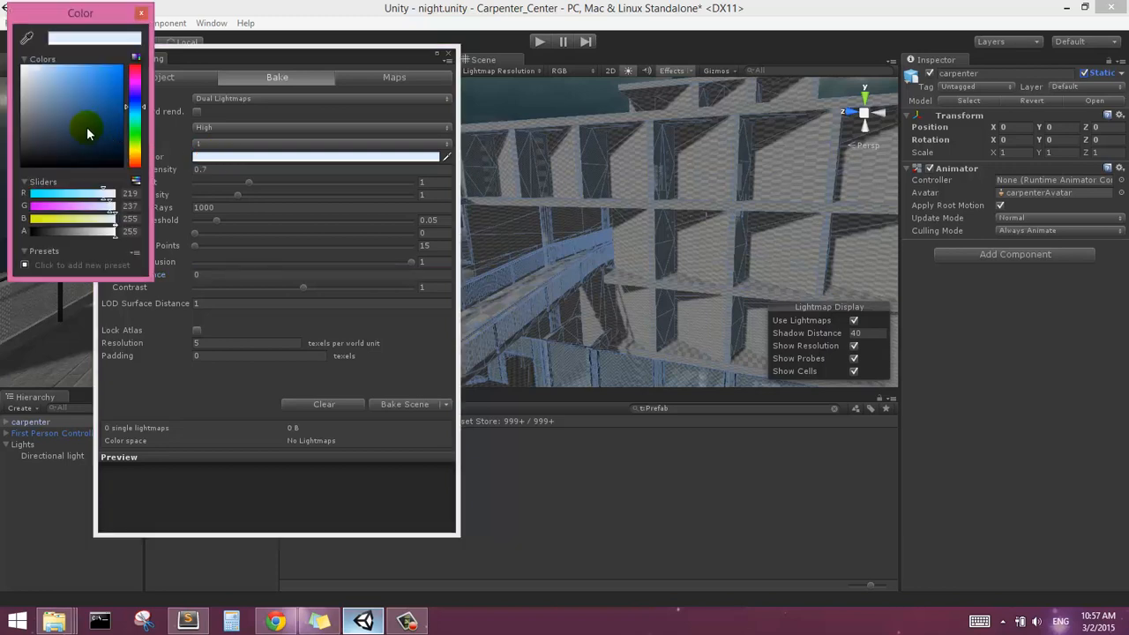
drag(28, 121, 42, 110)
drag(43, 112, 42, 106)
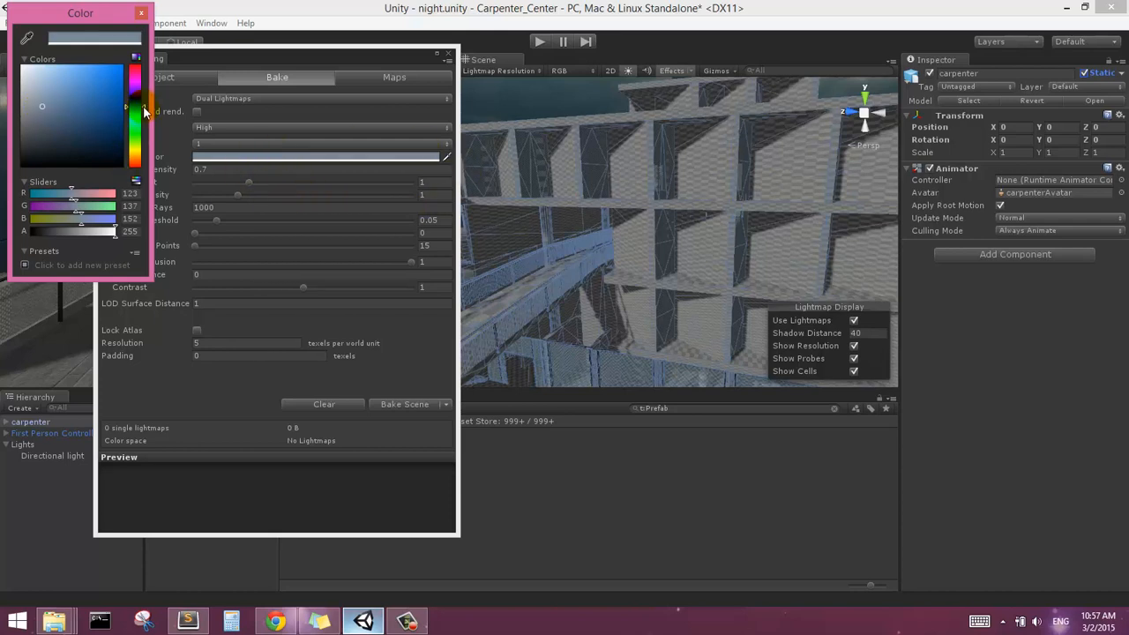
click(140, 13)
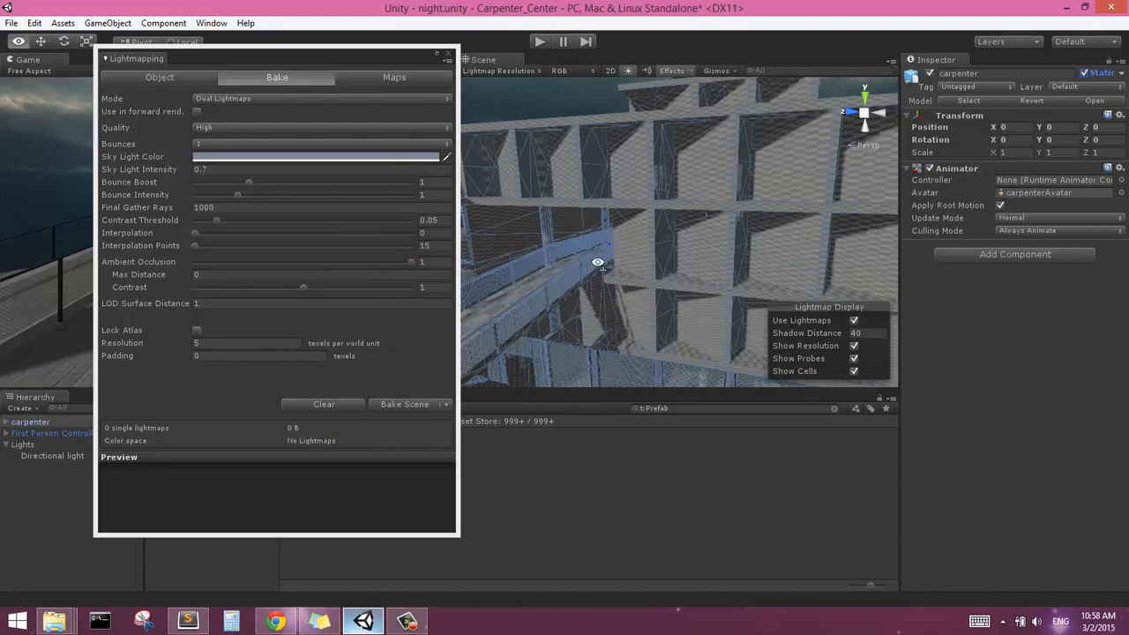
Bake the scene's lightmaps with the configured dual lightmap settings
right_drag(594, 259, 521, 349)
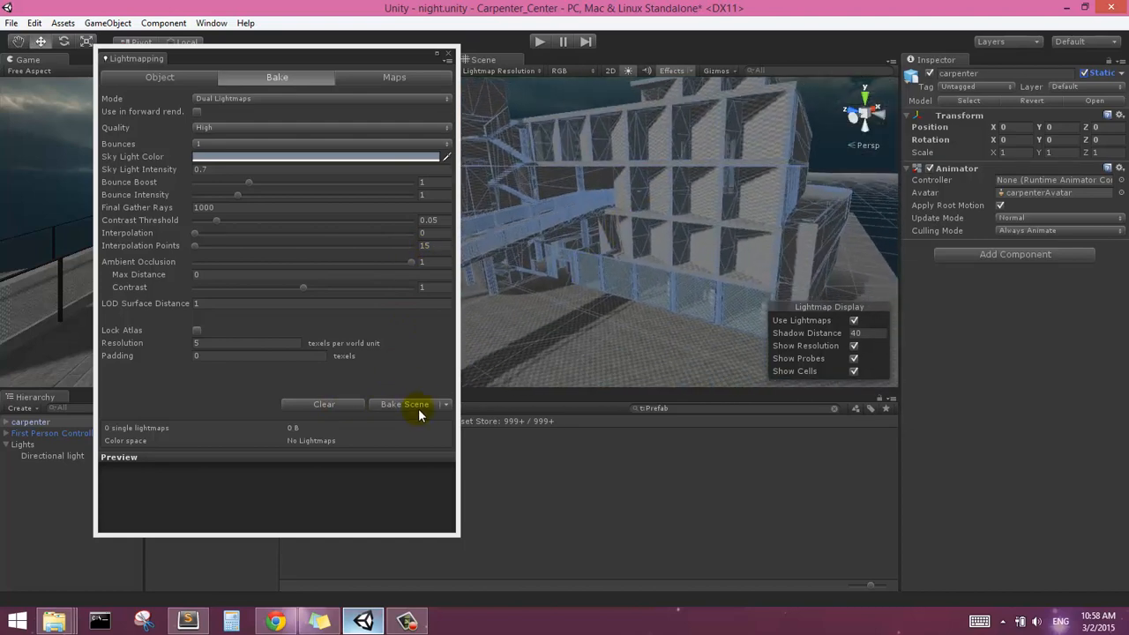
click(409, 406)
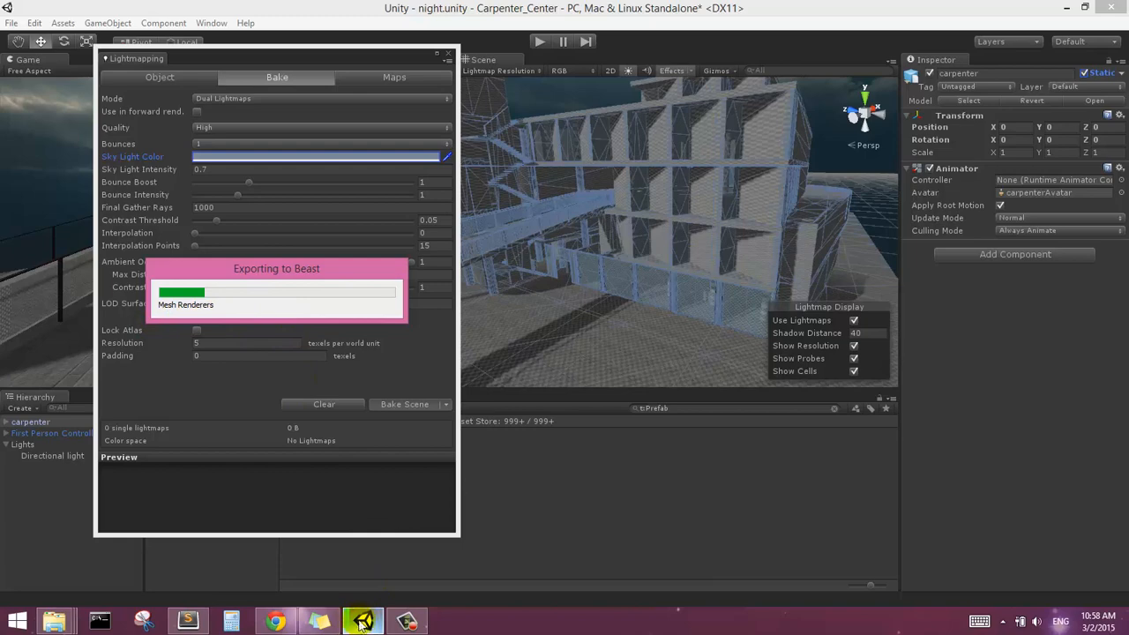
click(402, 623)
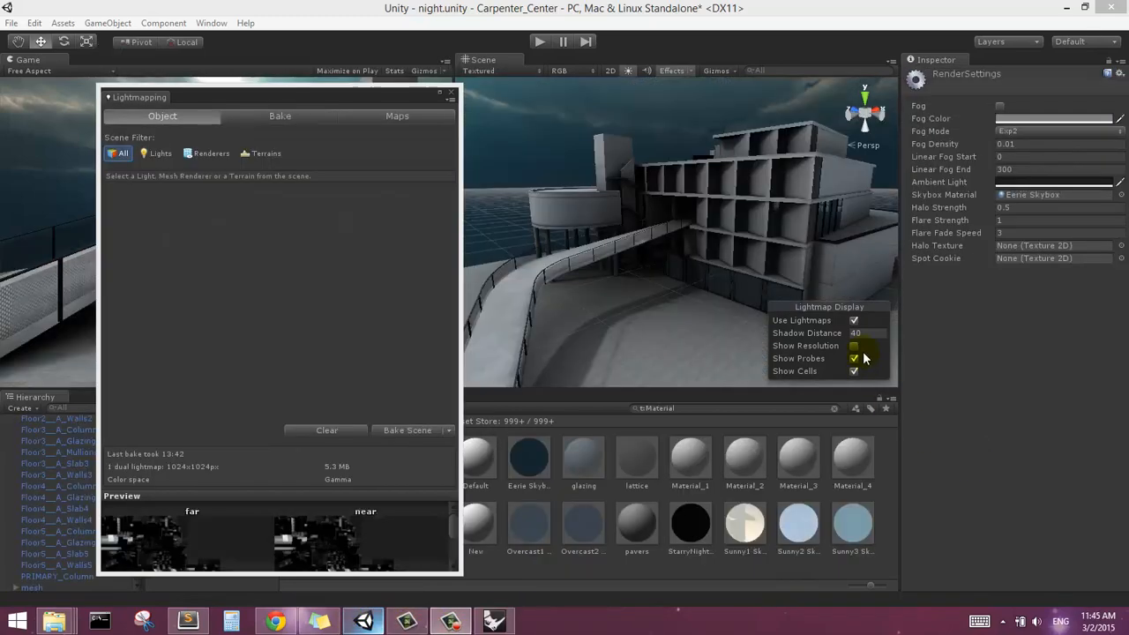
Compare the building and ramp with the baked lightmaps switched off and on in the scene view
right_drag(651, 263, 671, 273)
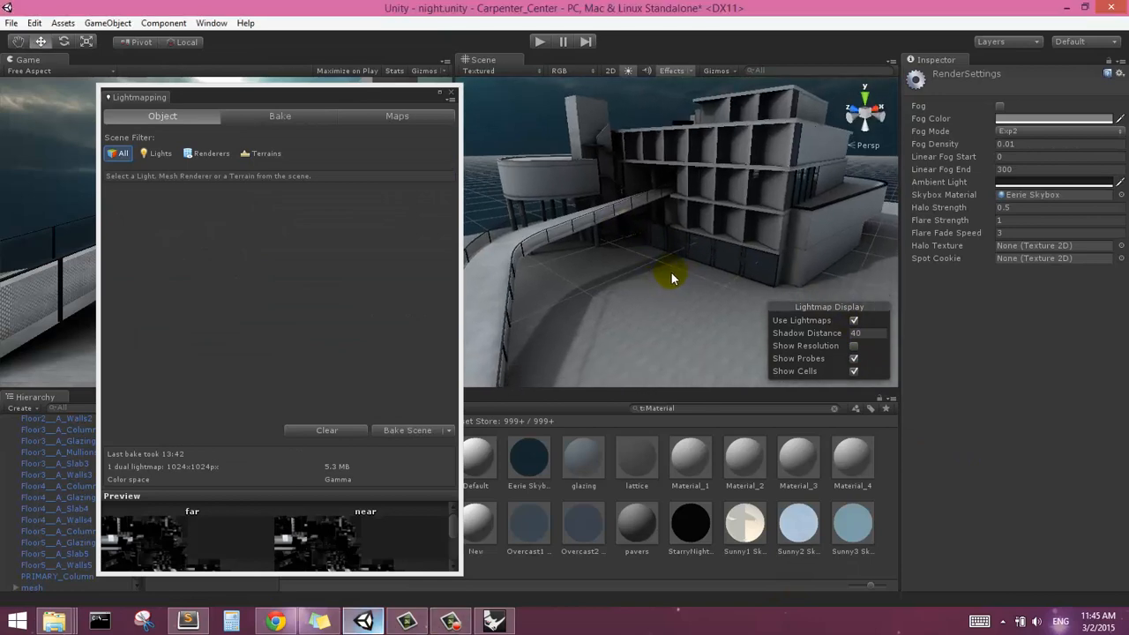
mouse_move(675, 271)
middle_down()
mouse_move(628, 229)
mouse_move(666, 260)
middle_up()
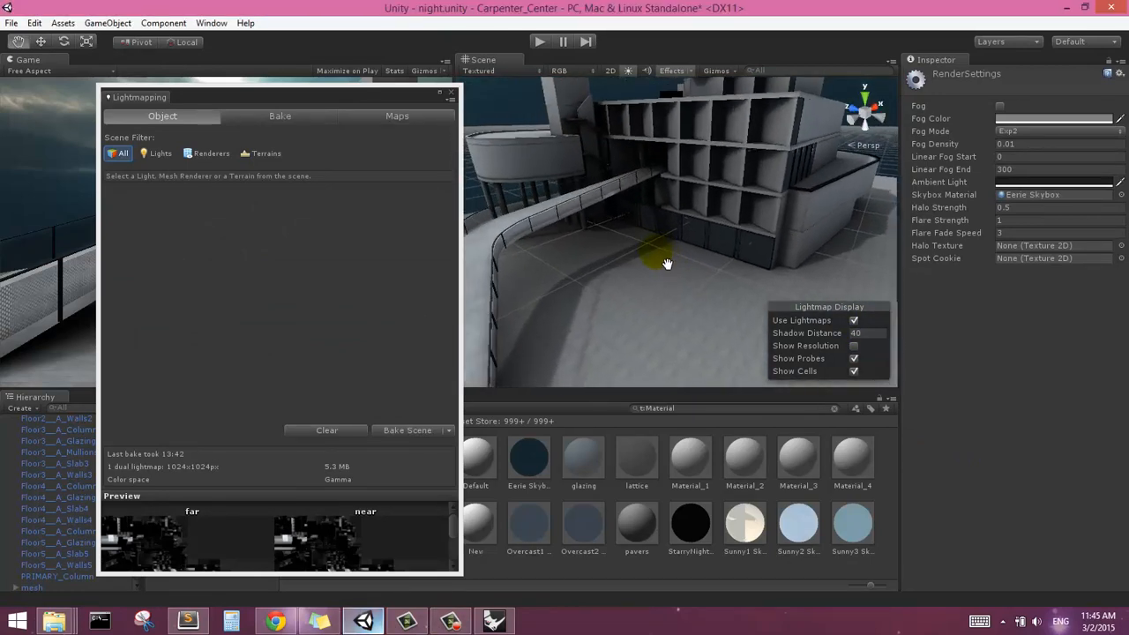
mouse_move(662, 257)
right_down()
mouse_move(662, 246)
mouse_move(675, 256)
right_up()
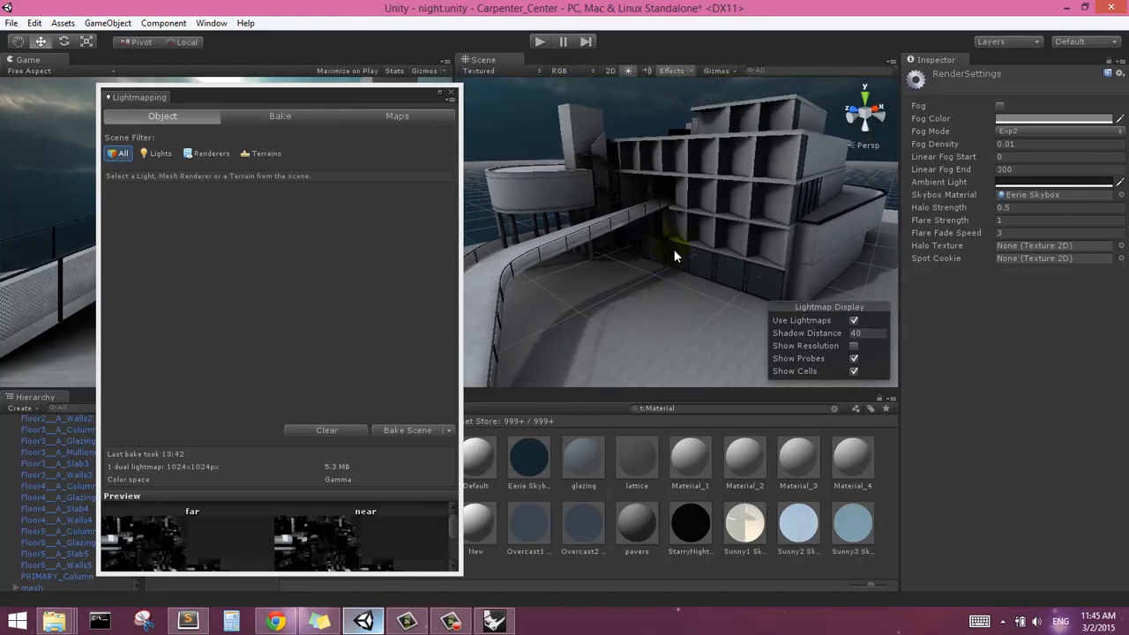
click(854, 321)
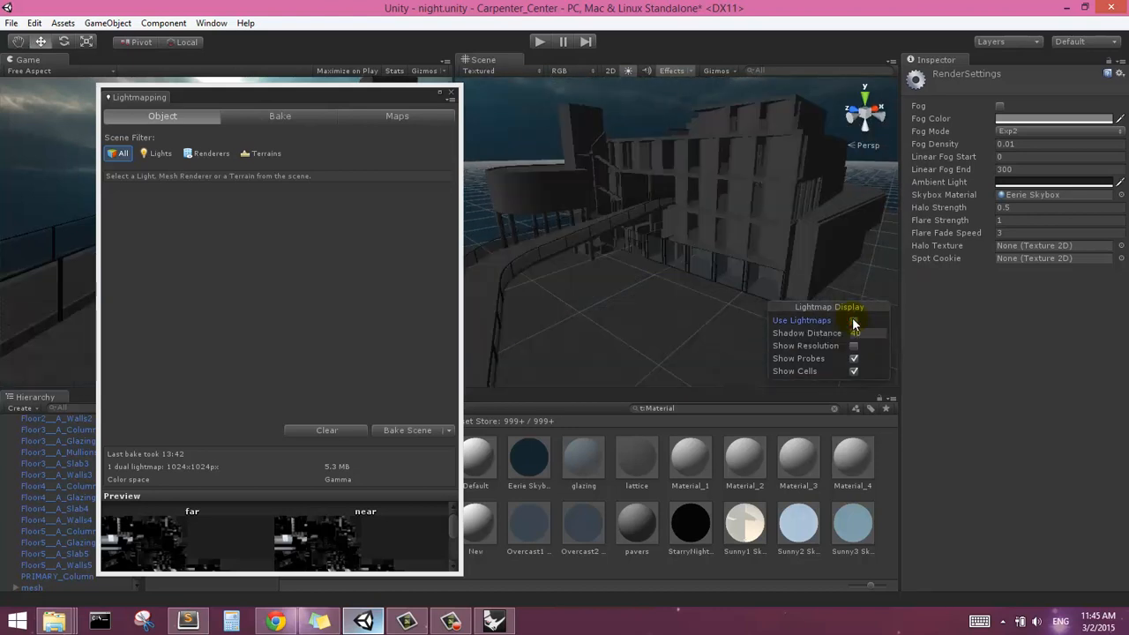
click(854, 321)
right_drag(732, 251, 721, 246)
middle_drag(720, 246, 715, 232)
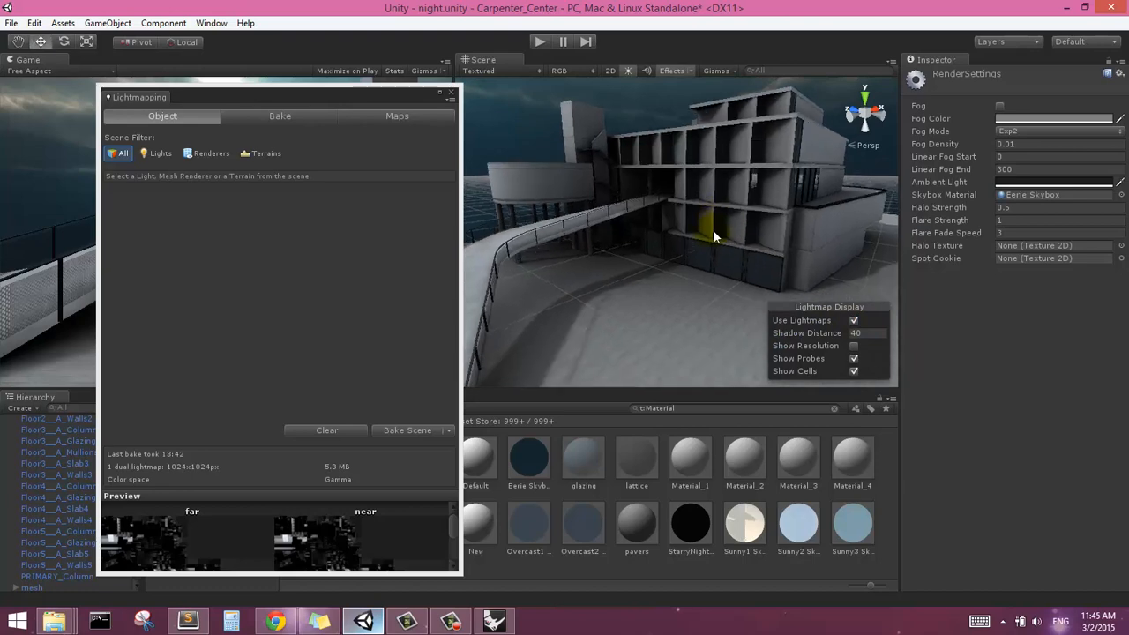
click(854, 322)
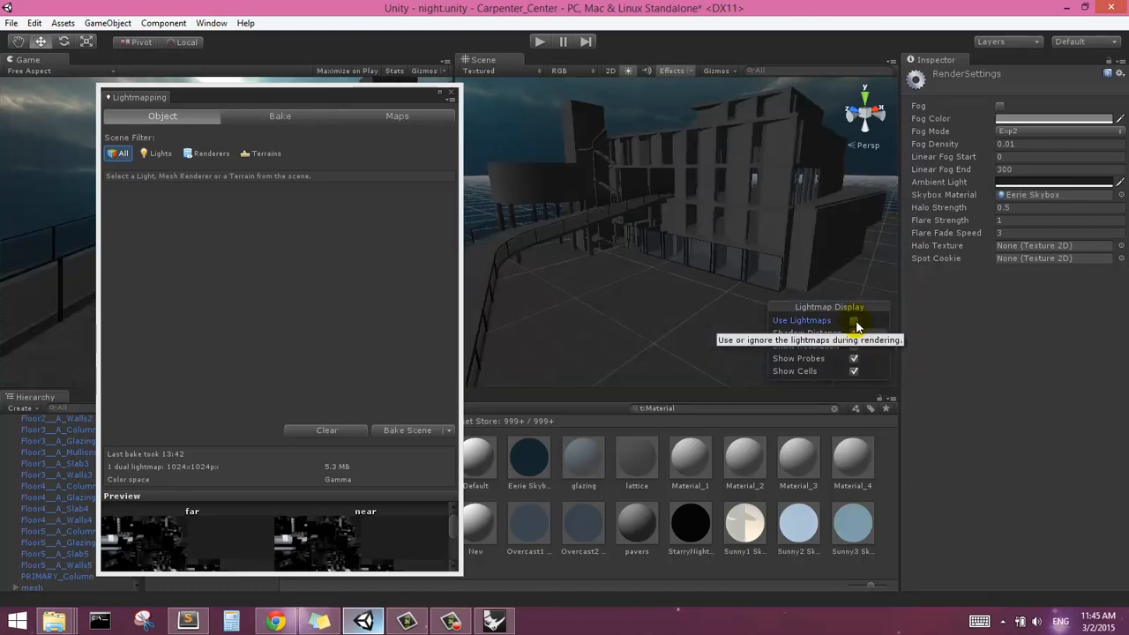
click(854, 321)
Examine the baked shading on the gridded facade, beneath the ramp and on the ground plane
right_drag(720, 263, 696, 258)
middle_drag(696, 258, 701, 260)
right_drag(701, 260, 667, 252)
middle_drag(679, 257, 662, 244)
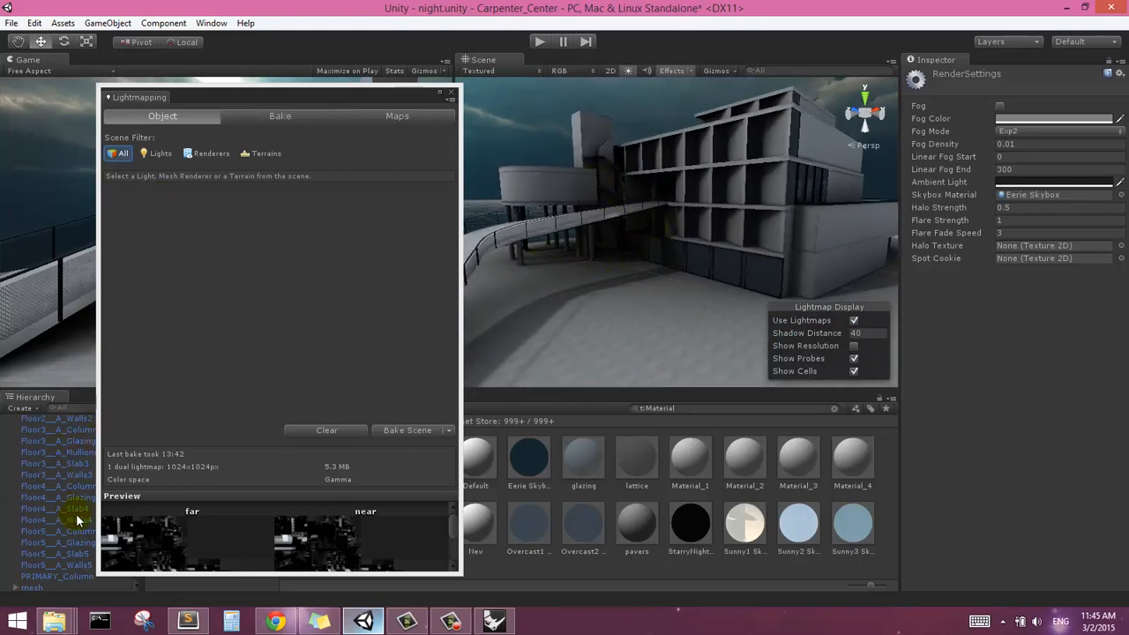
drag(347, 96, 319, 97)
middle_drag(496, 160, 682, 249)
scroll(622, 247, up, 3)
scroll(653, 221, up, 2)
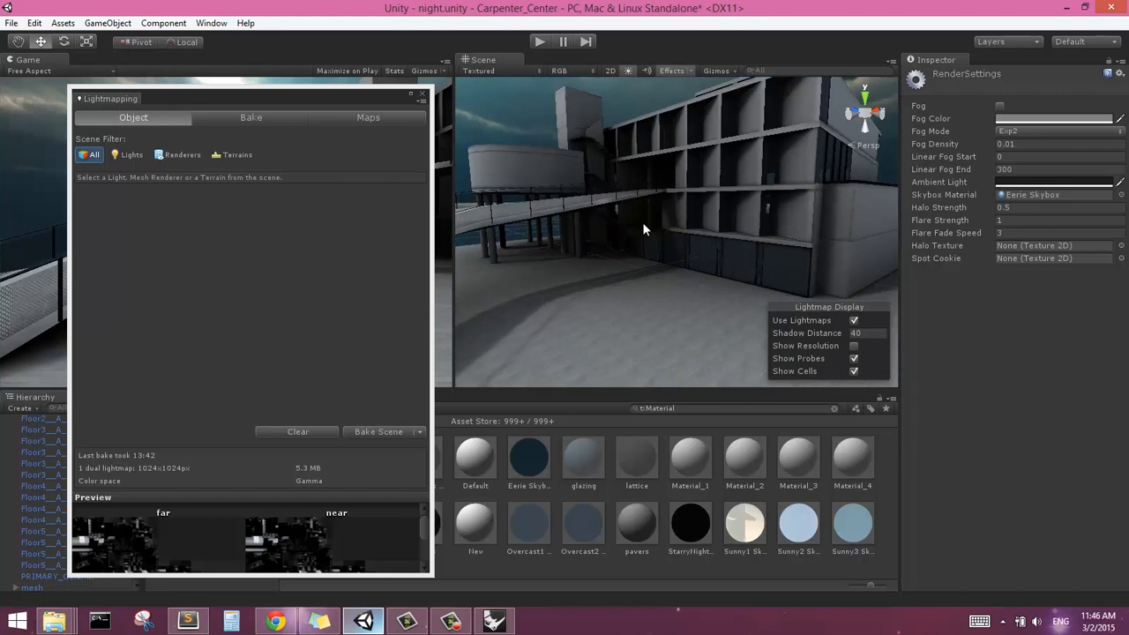
middle_drag(630, 200, 634, 213)
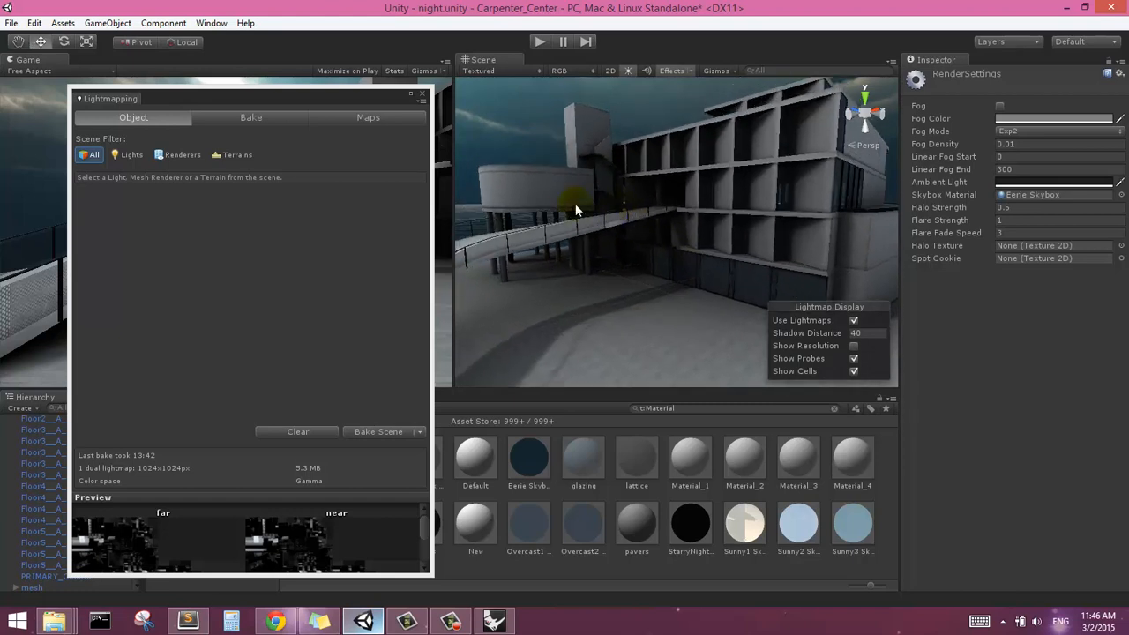
Filter the scene to lights, review the directional light's lightmapping settings, and close the Lightmapping window
click(133, 155)
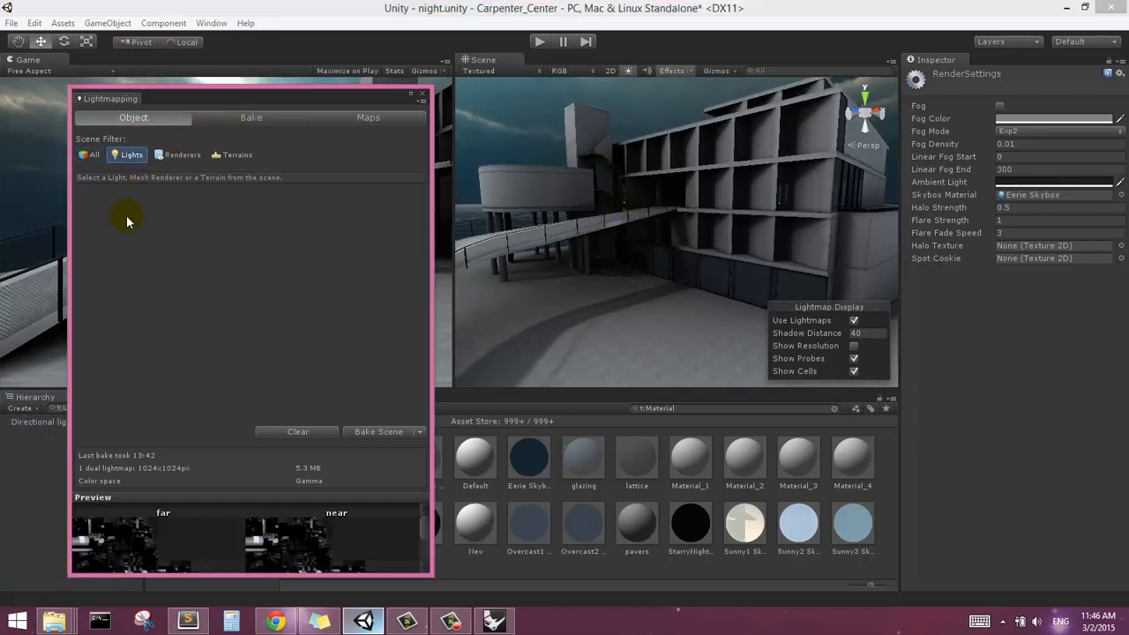
click(27, 423)
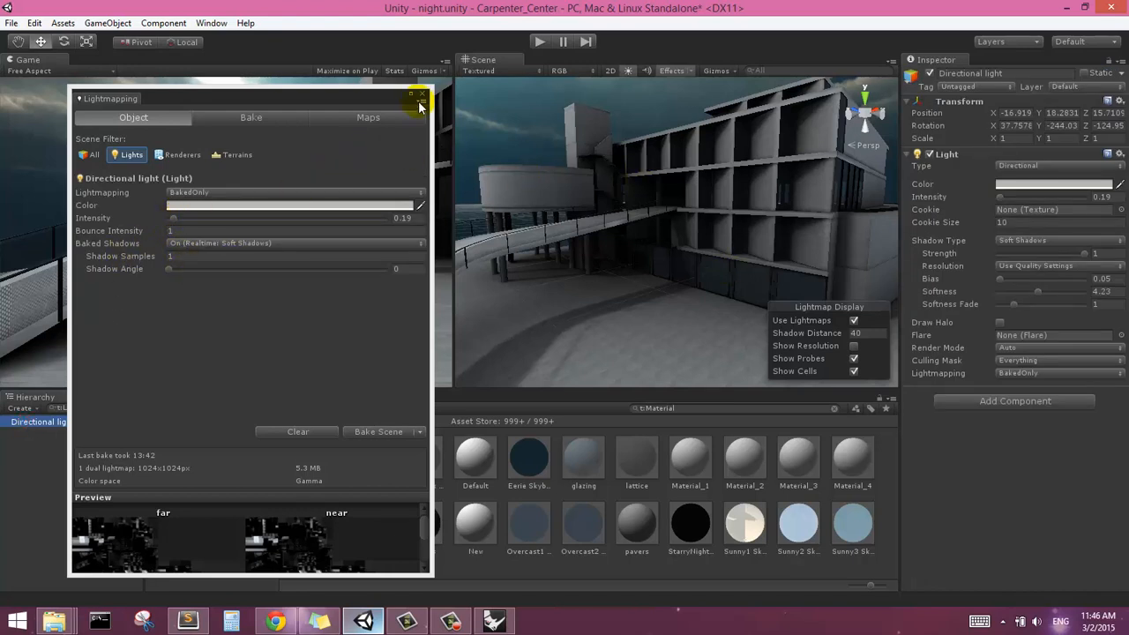
right_drag(651, 196, 644, 213)
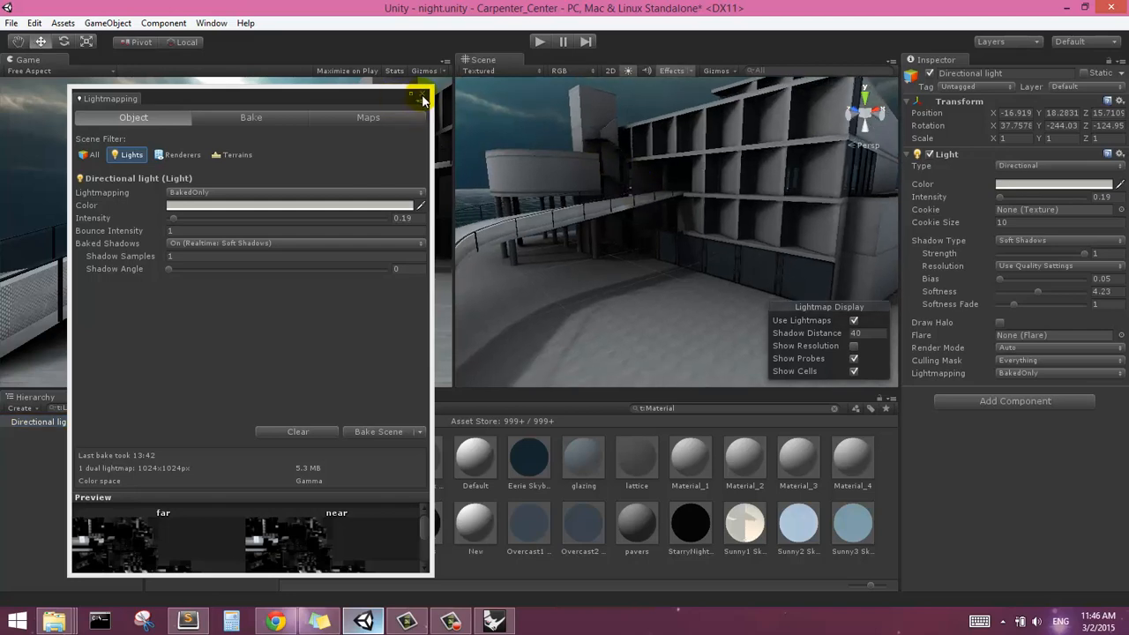
click(422, 97)
Examine the baked result around the cylindrical volume, tower and facade recesses, from afar and close up
middle_drag(683, 227, 655, 184)
scroll(661, 245, down, 2)
scroll(660, 235, down, 3)
scroll(703, 179, up, 3)
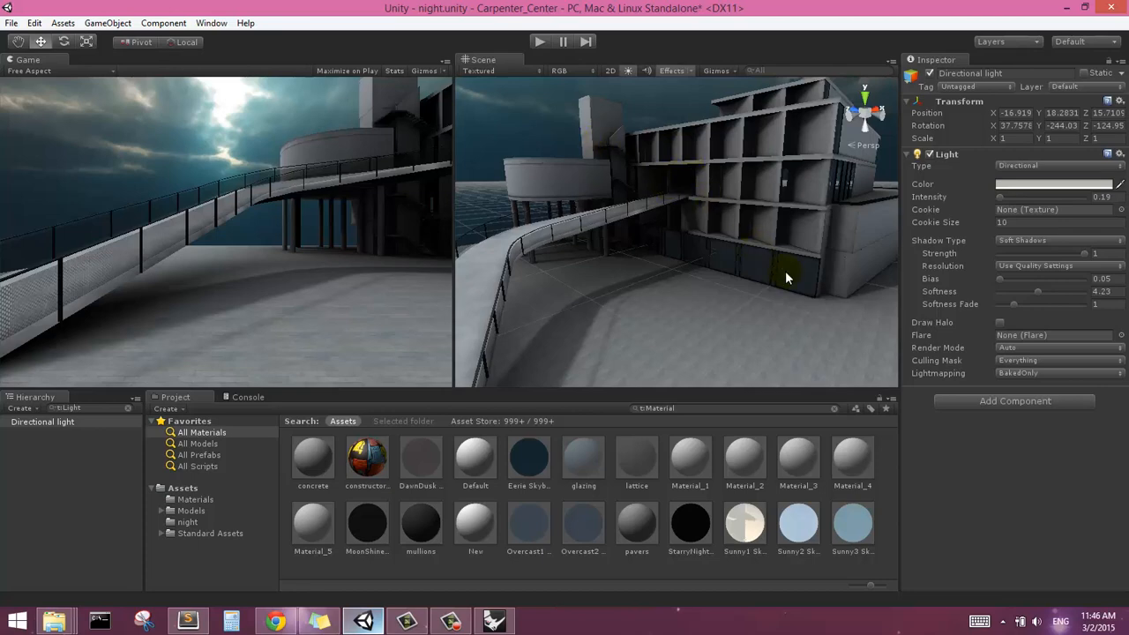
scroll(633, 192, down, 3)
scroll(625, 181, up, 3)
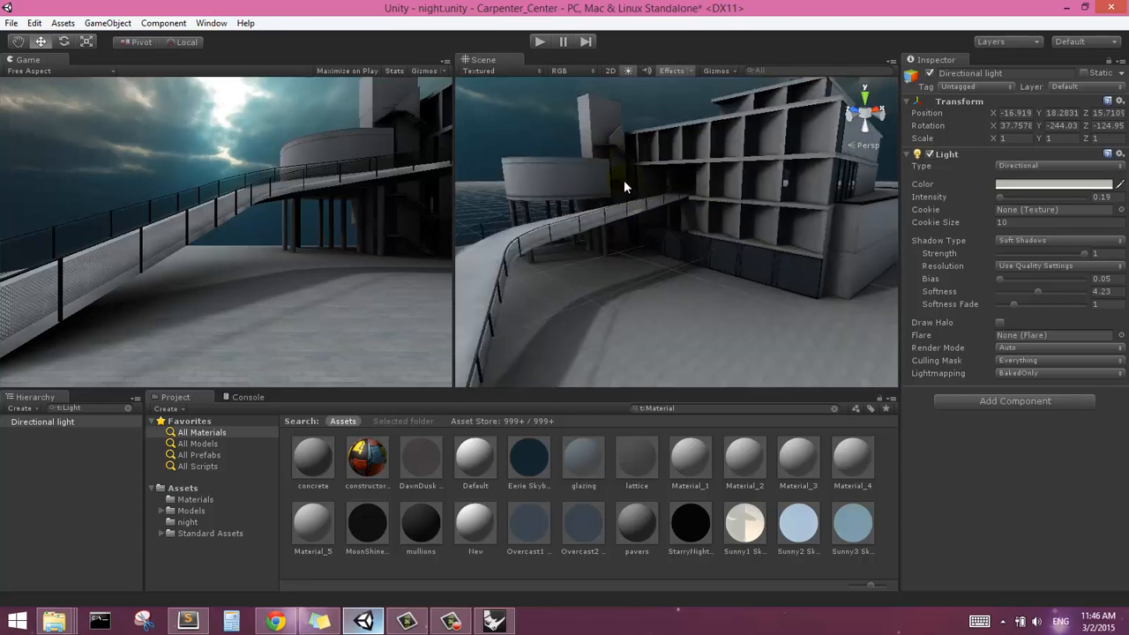
middle_drag(615, 163, 624, 177)
scroll(618, 168, up, 2)
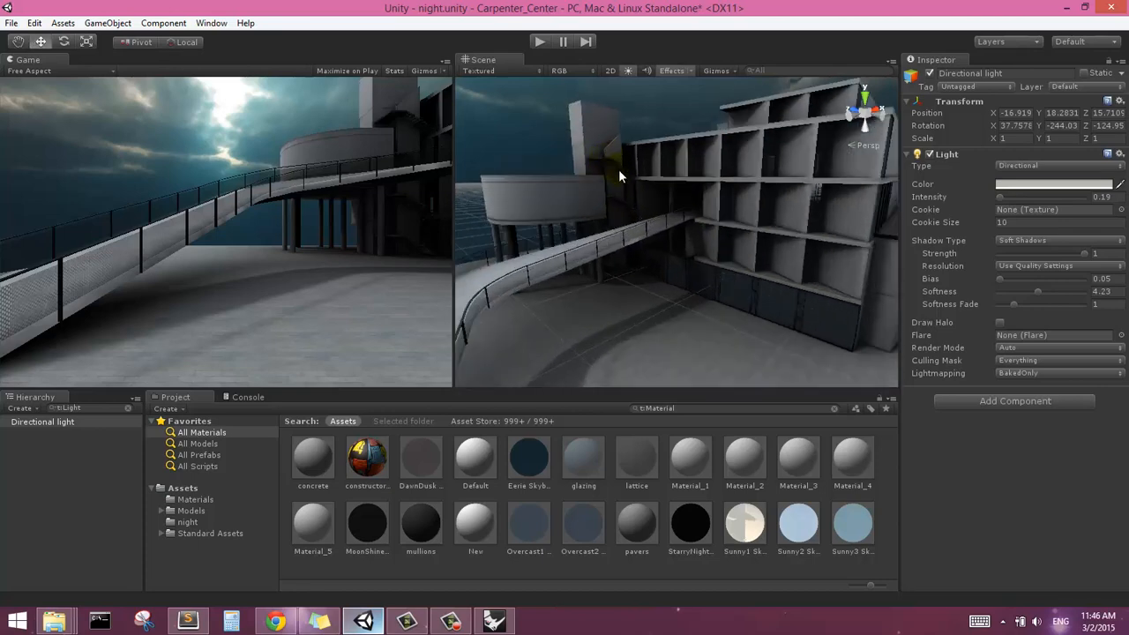
right_drag(621, 261, 617, 232)
middle_drag(621, 262, 625, 231)
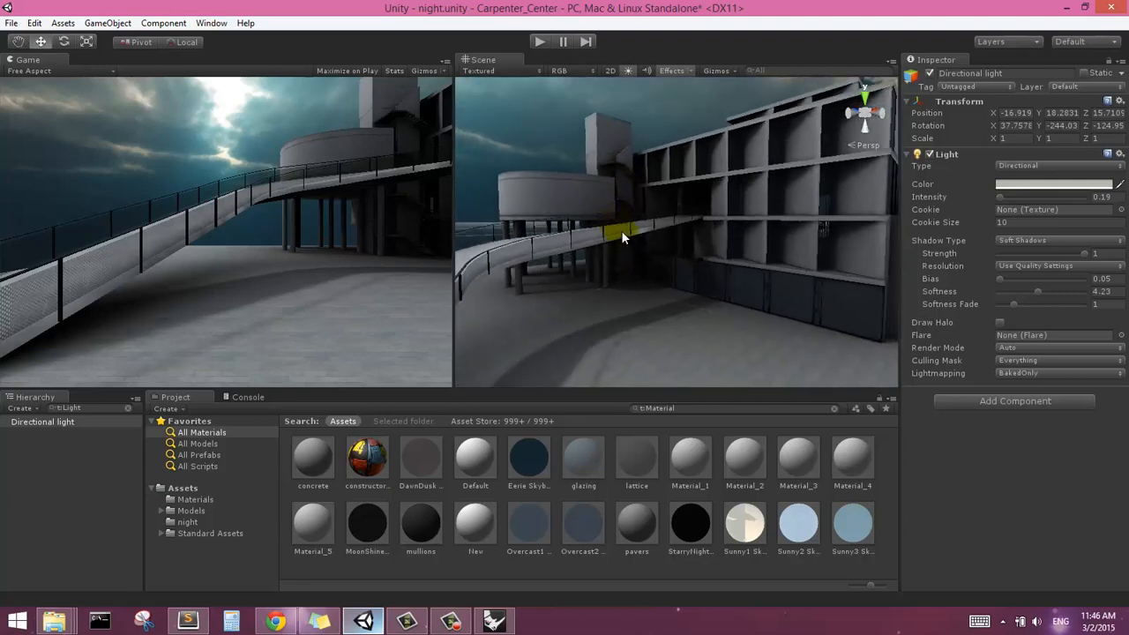
scroll(622, 232, down, 2)
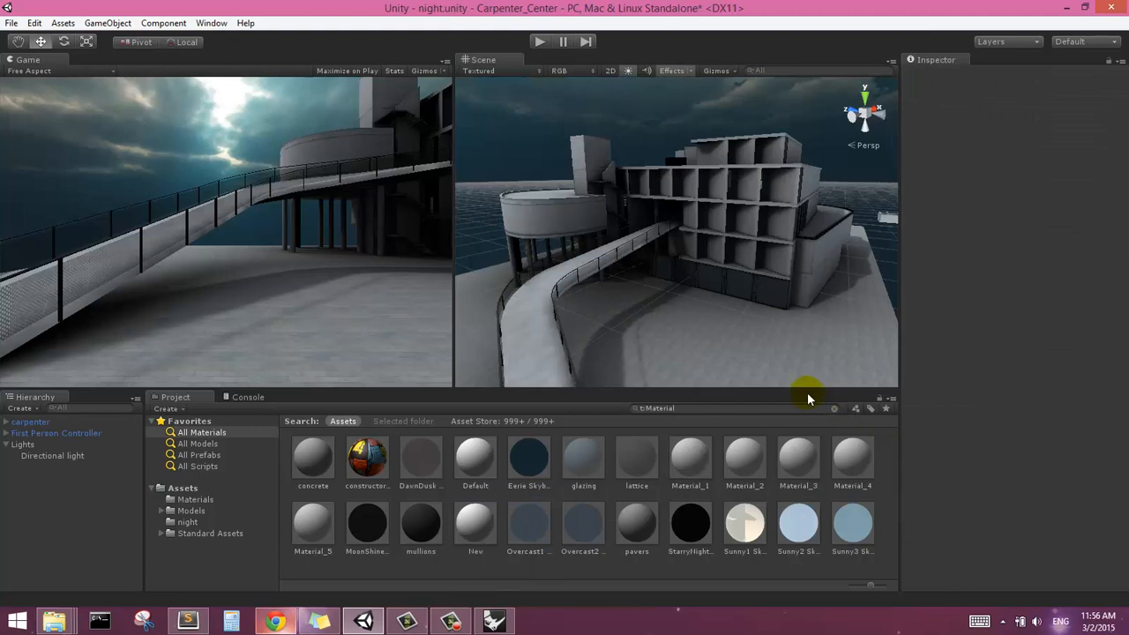
Inspect the dark entrance area where the ramp meets the building for where extra lighting is needed
right_drag(731, 327, 726, 288)
middle_drag(726, 288, 708, 233)
scroll(608, 169, up, 3)
middle_drag(594, 157, 646, 178)
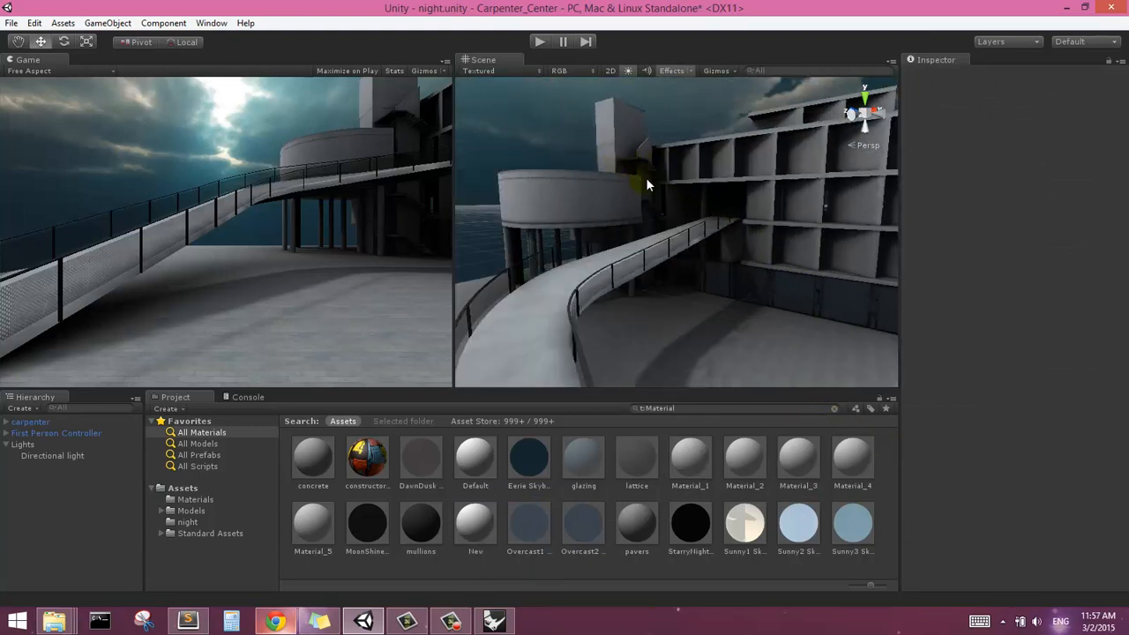
right_drag(708, 219, 738, 213)
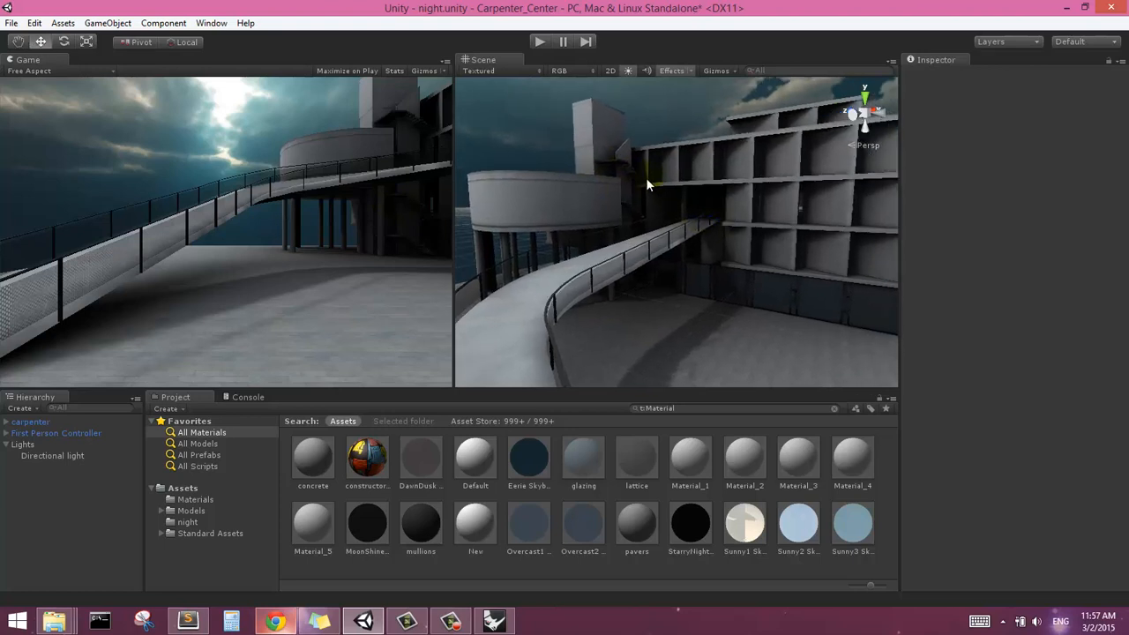
alt+drag(646, 178, 594, 192)
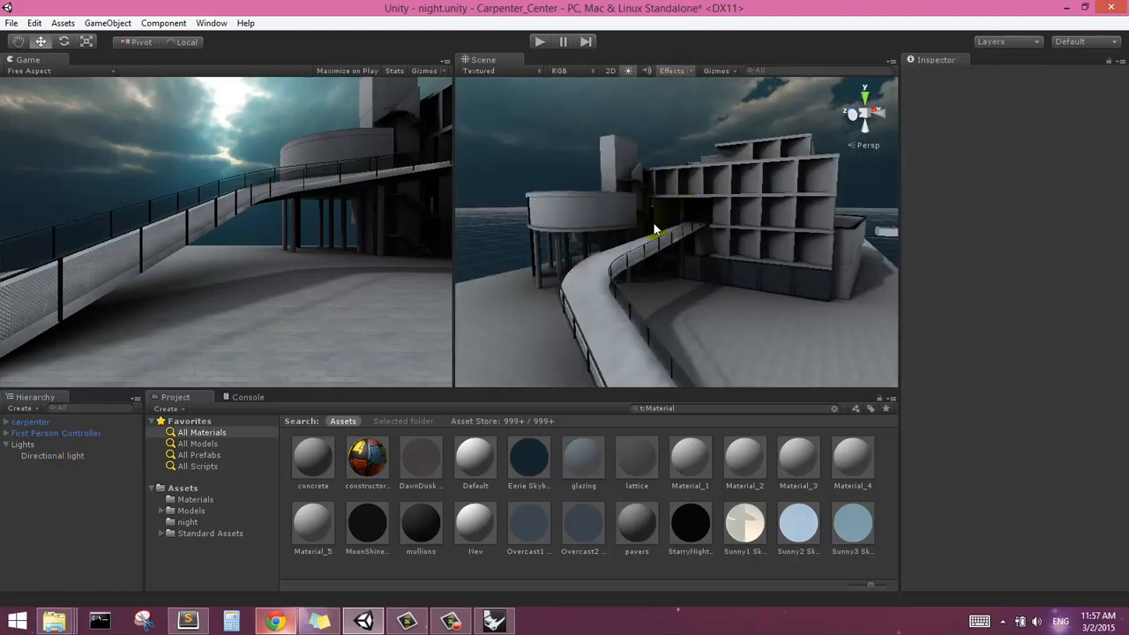
scroll(767, 203, up, 4)
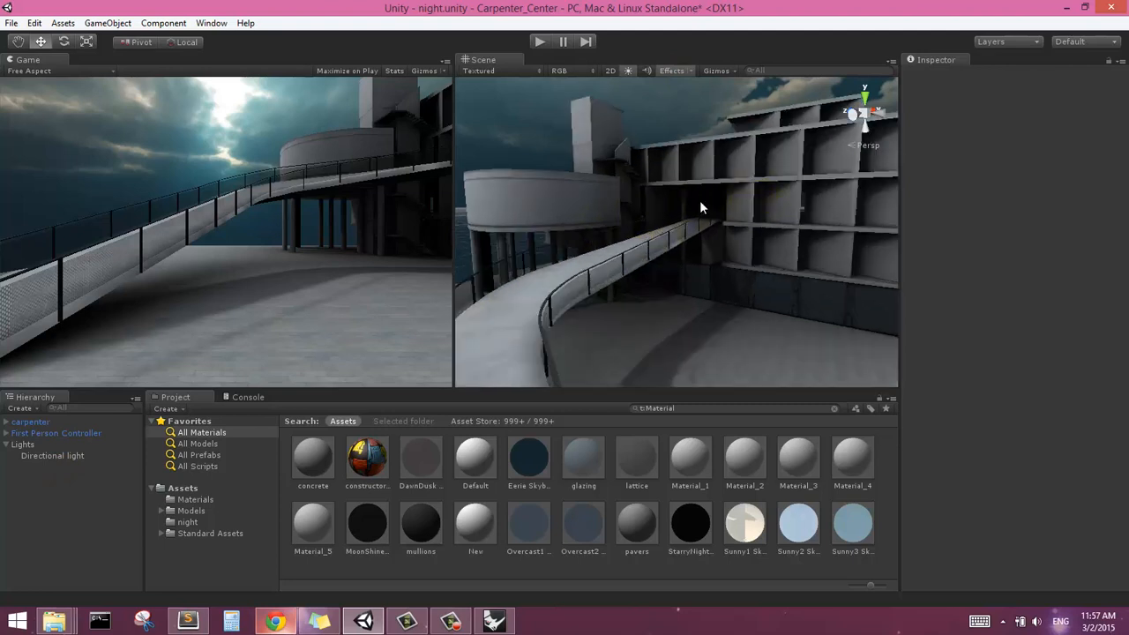
mouse_move(700, 202)
alt+mouse_down()
mouse_move(577, 215)
mouse_move(610, 212)
alt+mouse_up()
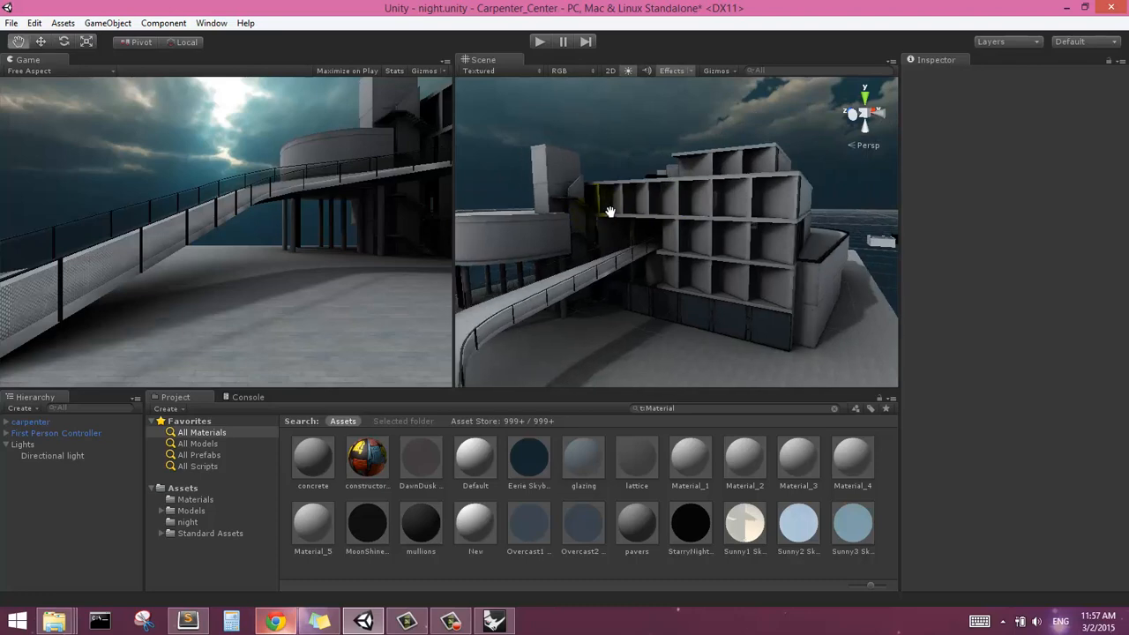
middle_drag(609, 212, 588, 210)
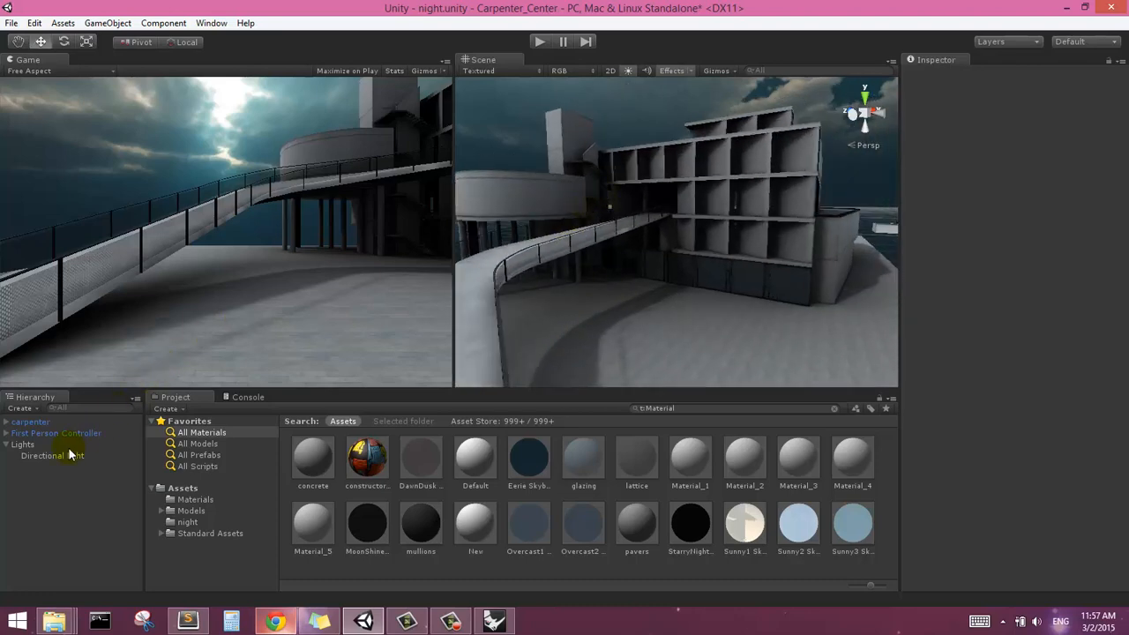
Create a point light in the scene
click(25, 446)
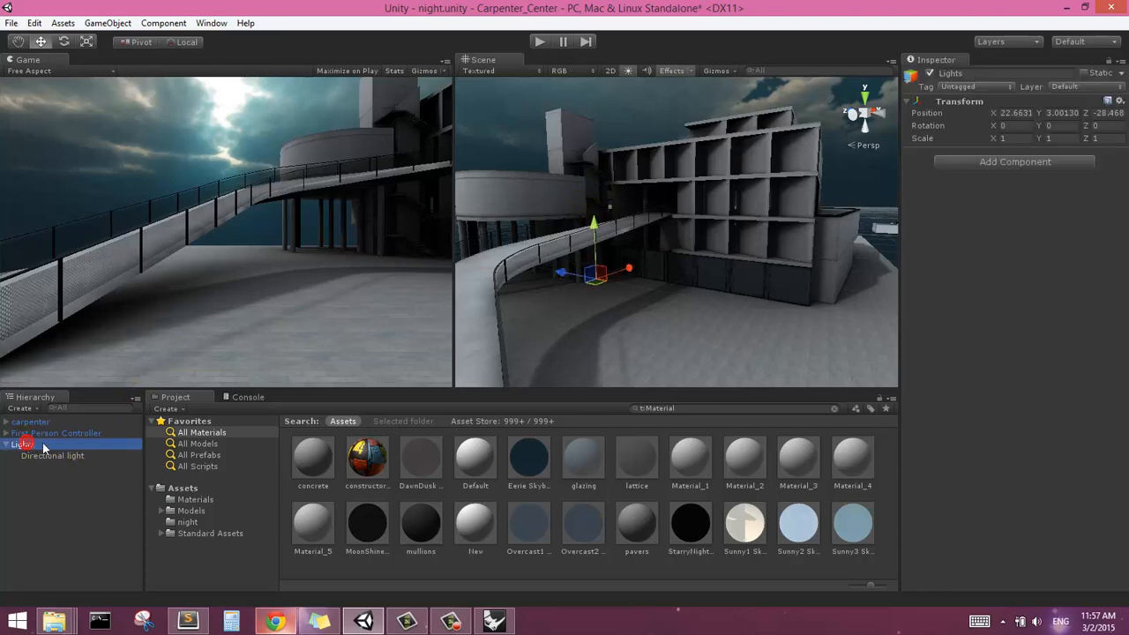
click(164, 22)
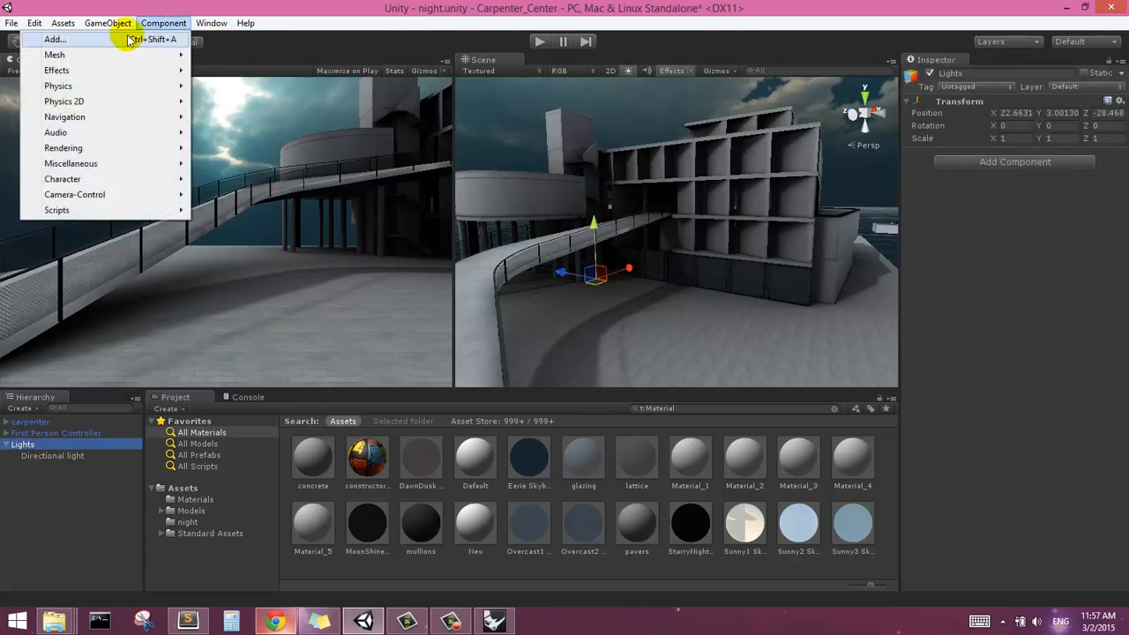
mouse_move(106, 22)
mouse_move(150, 75)
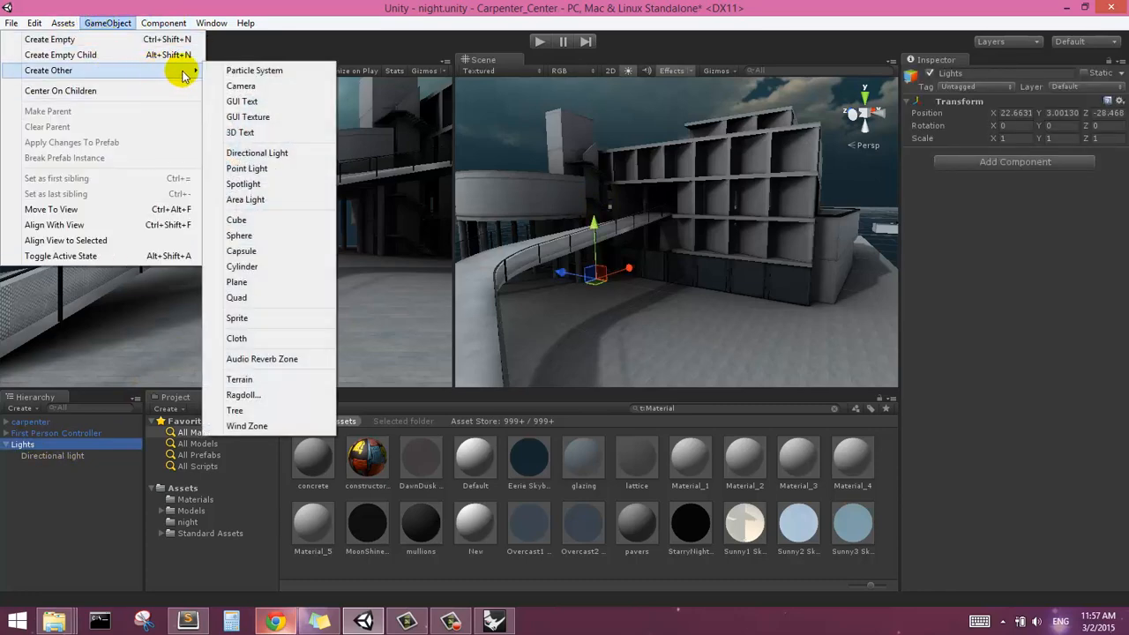
click(267, 169)
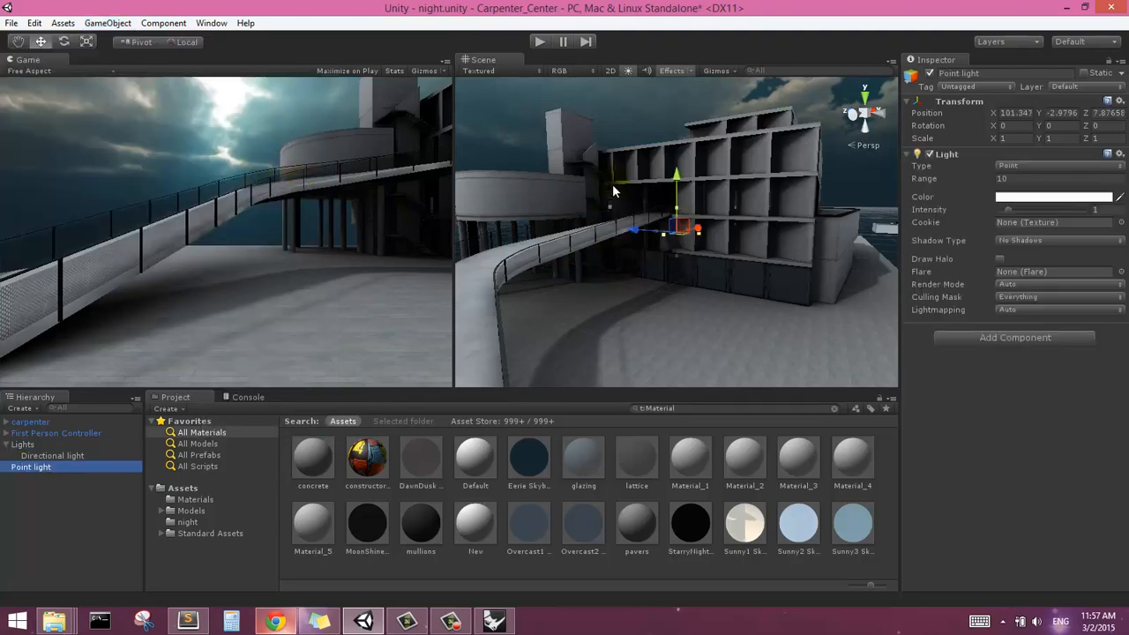
Raise the point light above the building to about Y 22.6 and shift it along Z to about -25
middle_drag(614, 188, 678, 229)
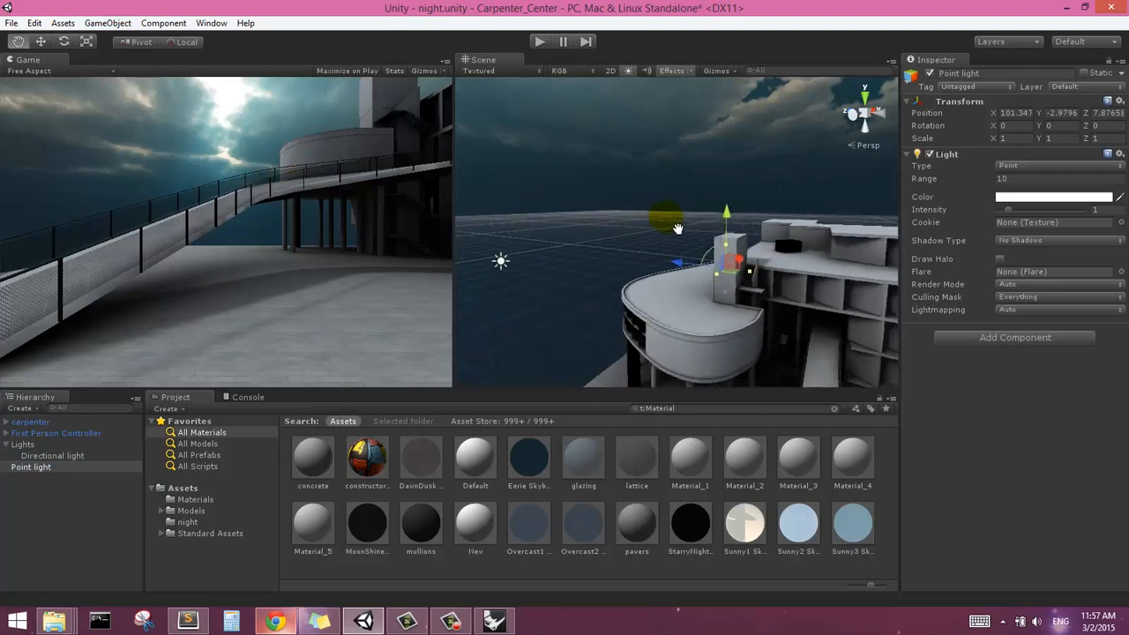
scroll(666, 218, down, 5)
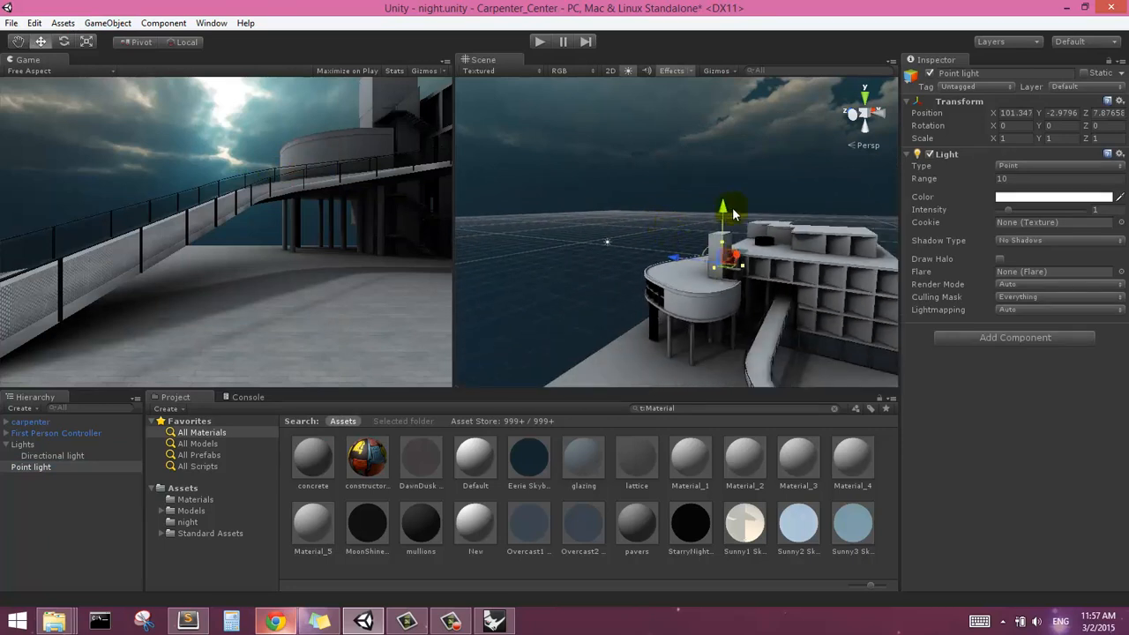
drag(732, 212, 667, 214)
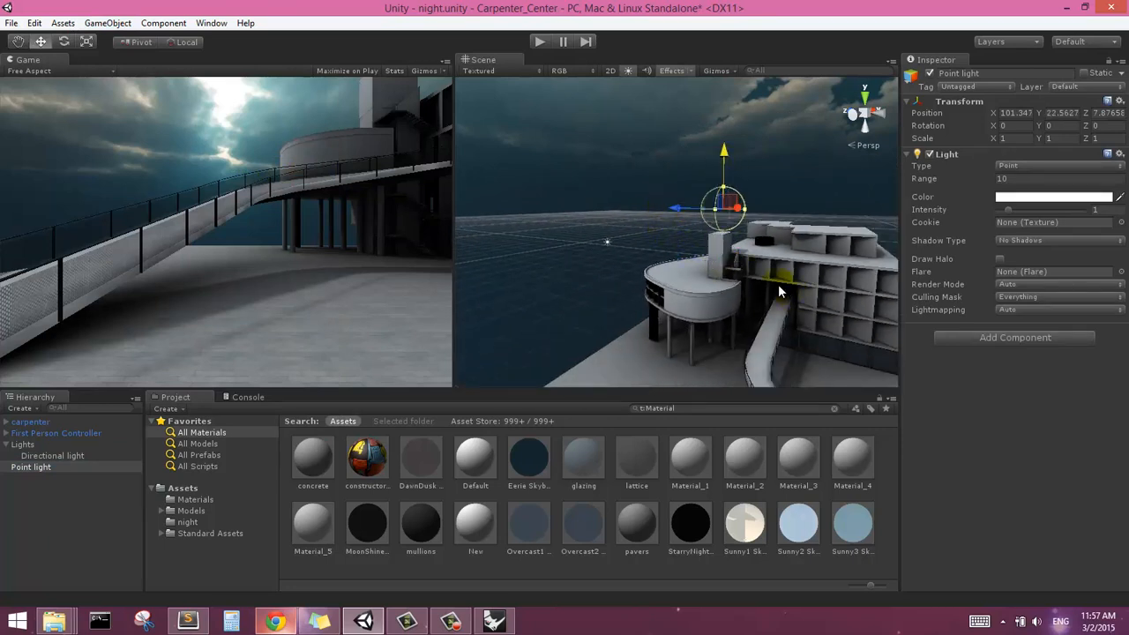
middle_drag(834, 357, 777, 266)
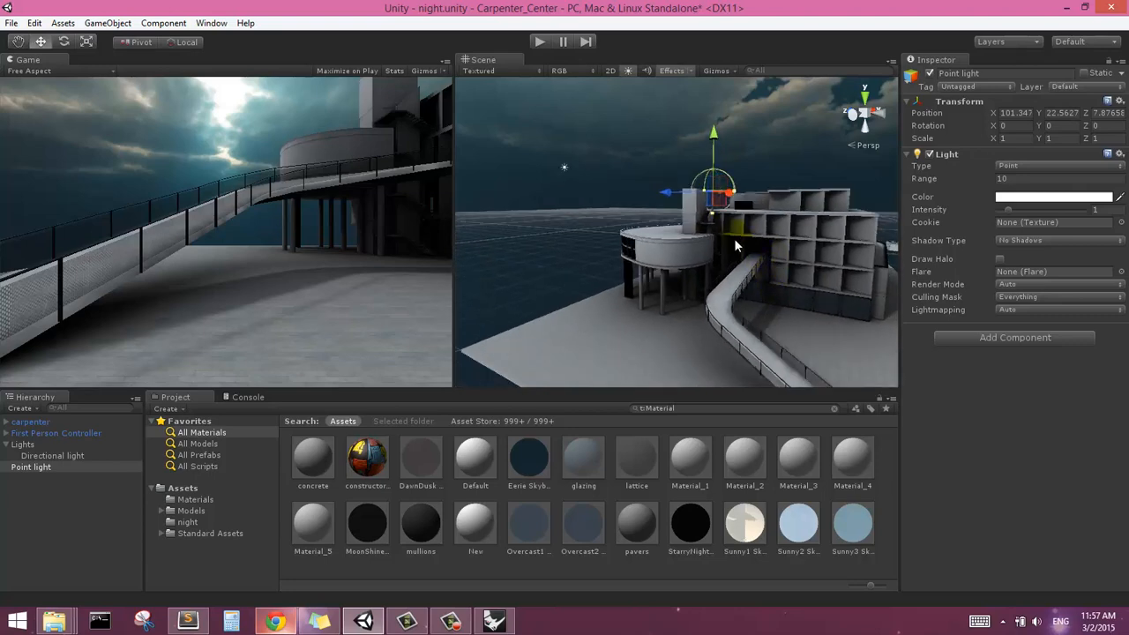
drag(669, 193, 738, 196)
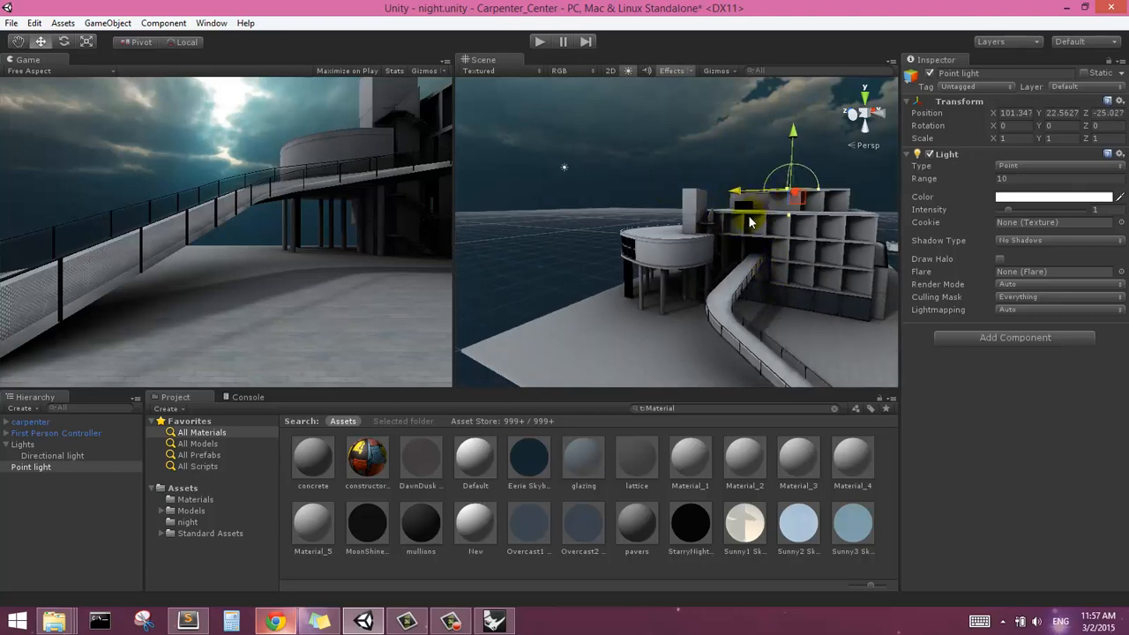
Lower the point light to about Y 9.2 and bring it to about X 32.9, where the ramp enters the building
middle_drag(751, 222, 716, 251)
mouse_move(716, 249)
alt+mouse_down()
mouse_move(767, 240)
mouse_move(718, 262)
alt+mouse_up()
drag(801, 185, 623, 262)
middle_drag(648, 301, 721, 194)
scroll(721, 194, up, 5)
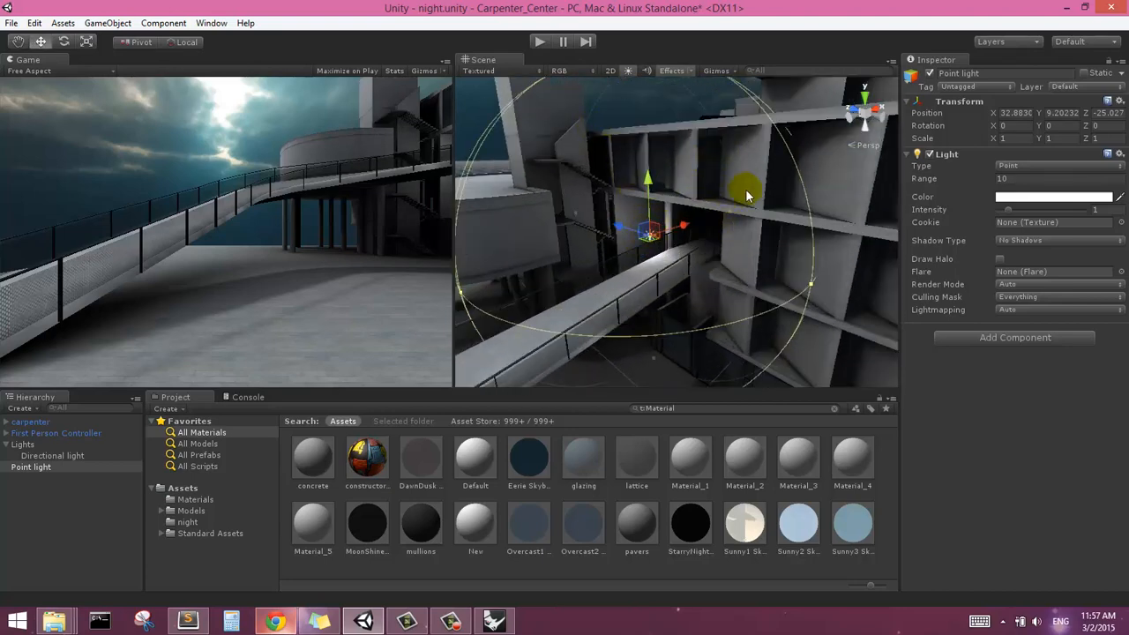
Set the point light's range to 50
middle_drag(692, 276, 717, 138)
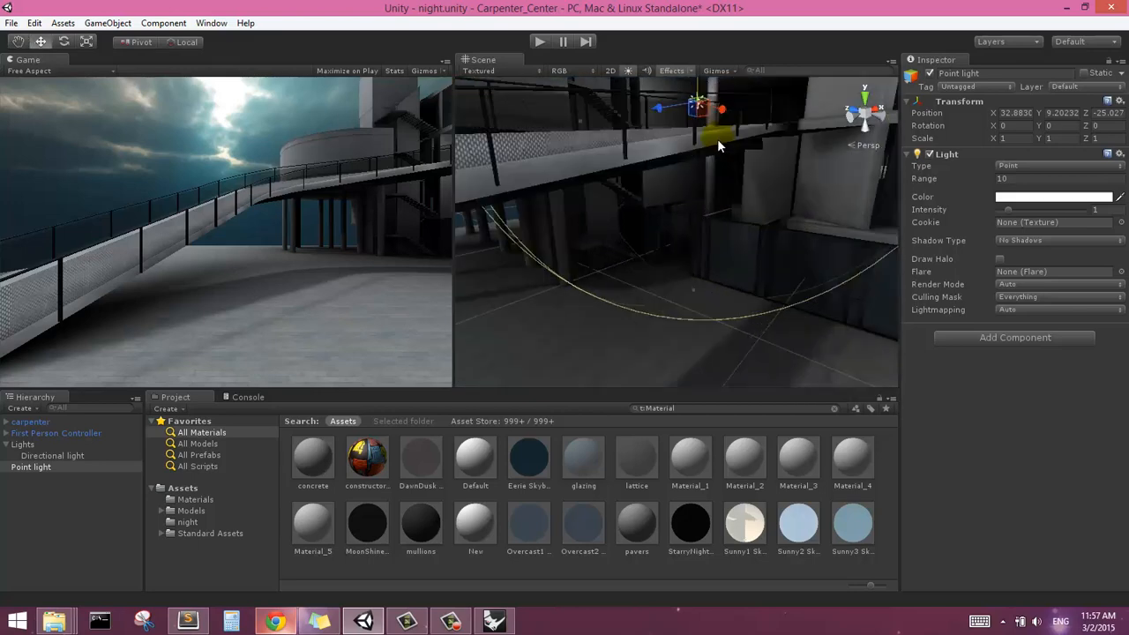
alt+drag(717, 139, 739, 183)
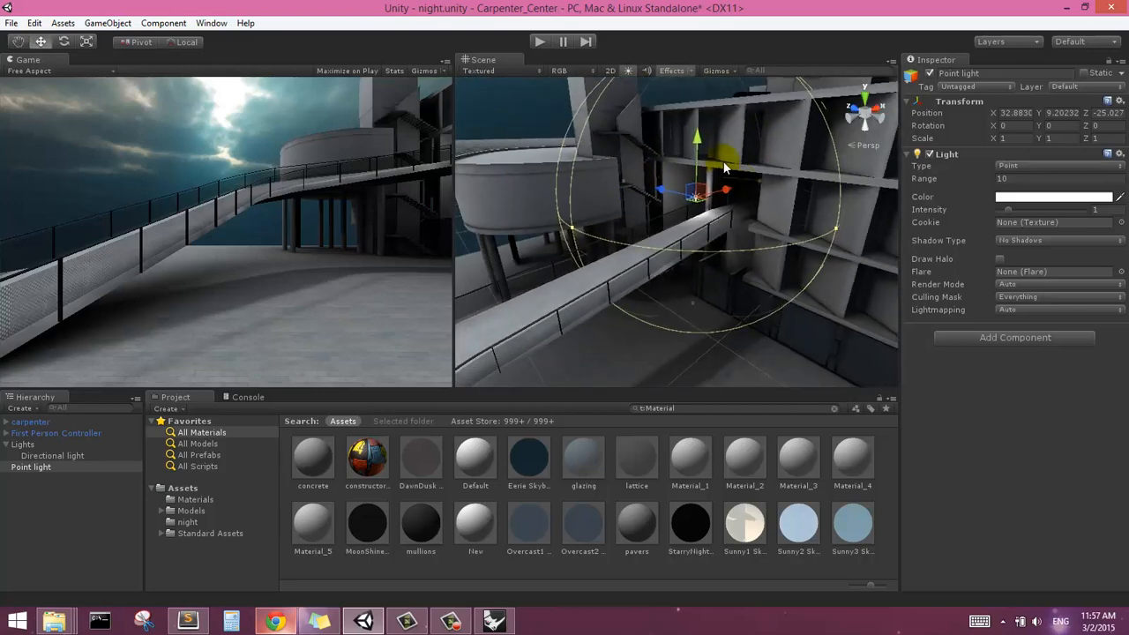
scroll(720, 162, down, 8)
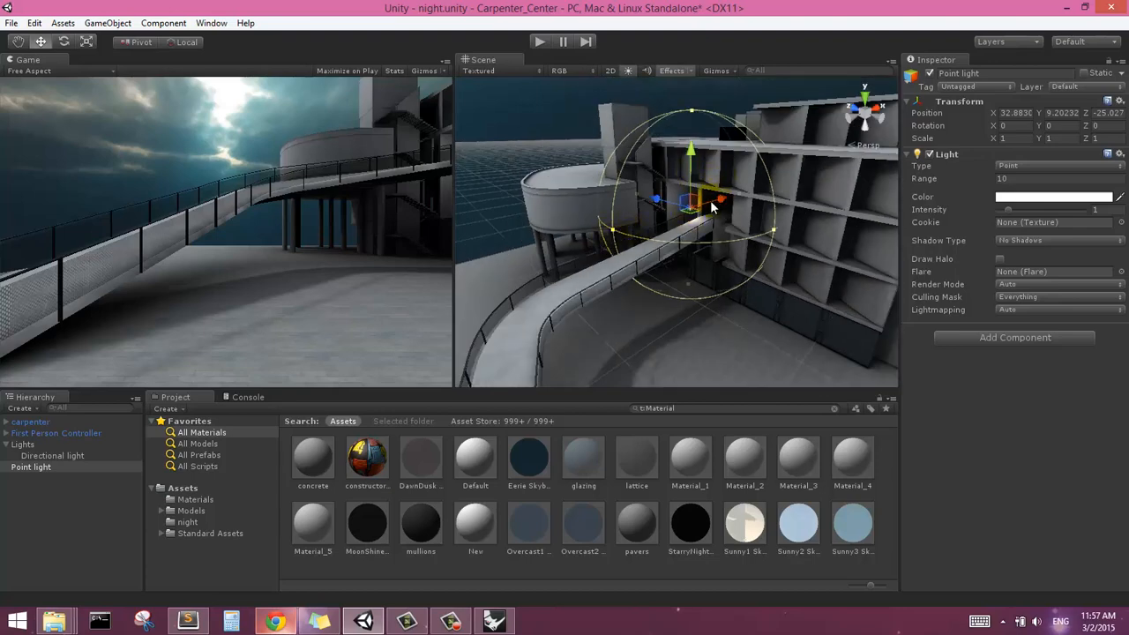
alt+drag(697, 219, 723, 185)
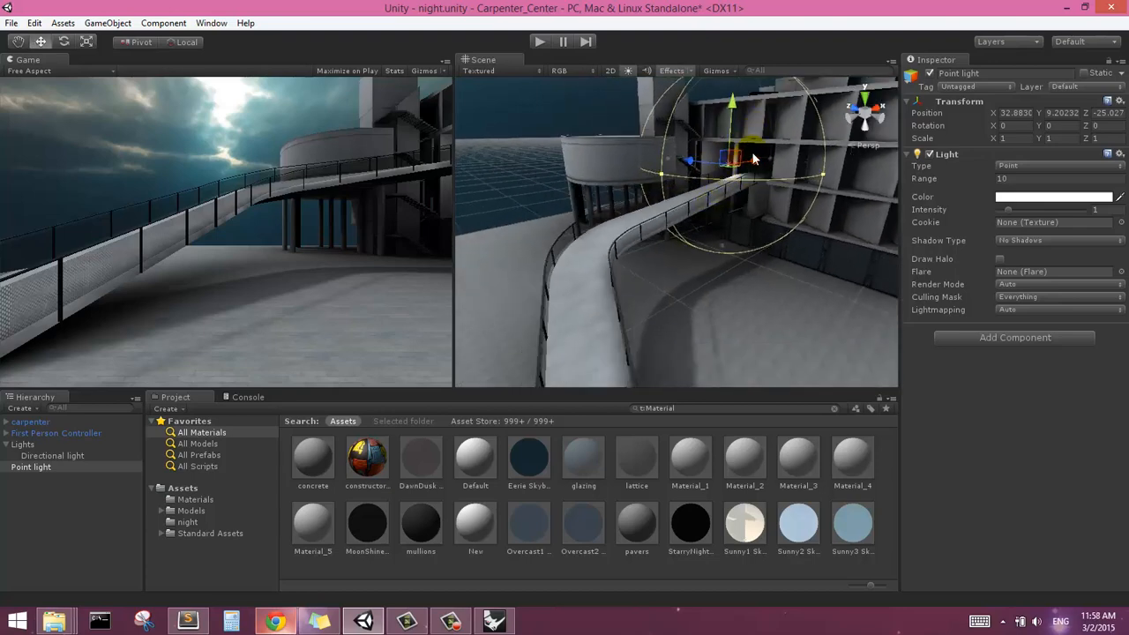
scroll(756, 139, up, 4)
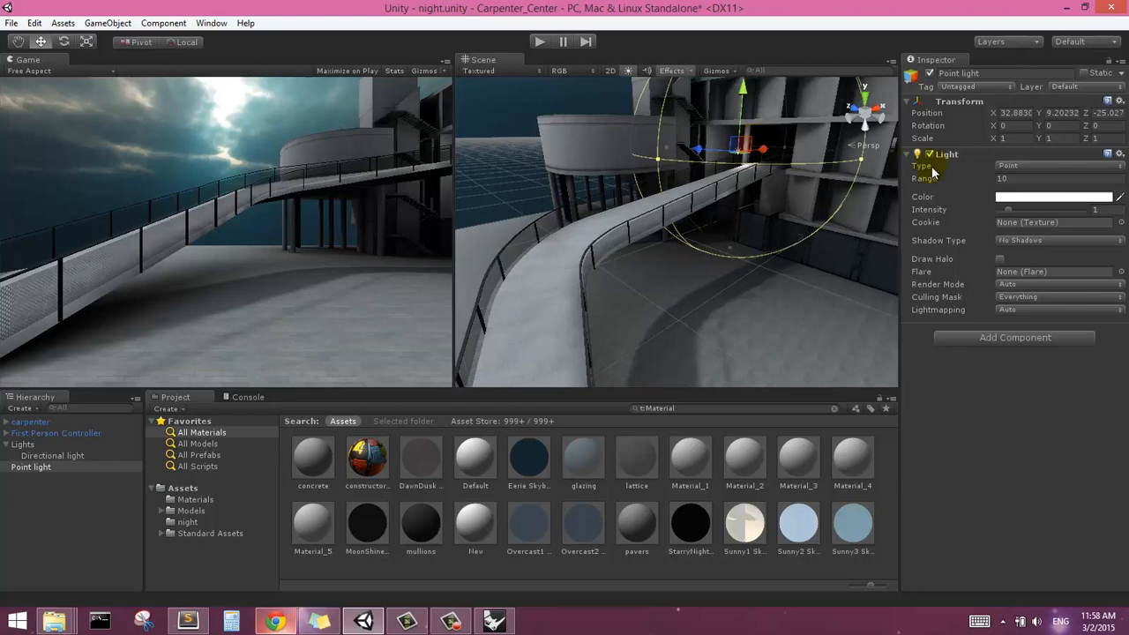
middle_drag(814, 152, 813, 182)
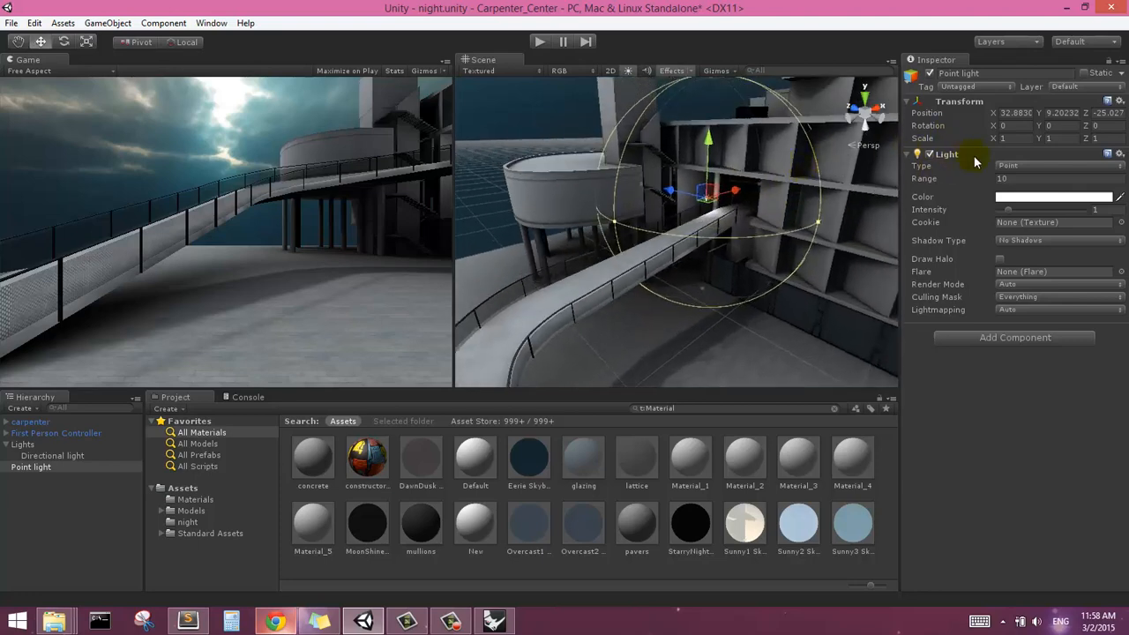
click(1018, 181)
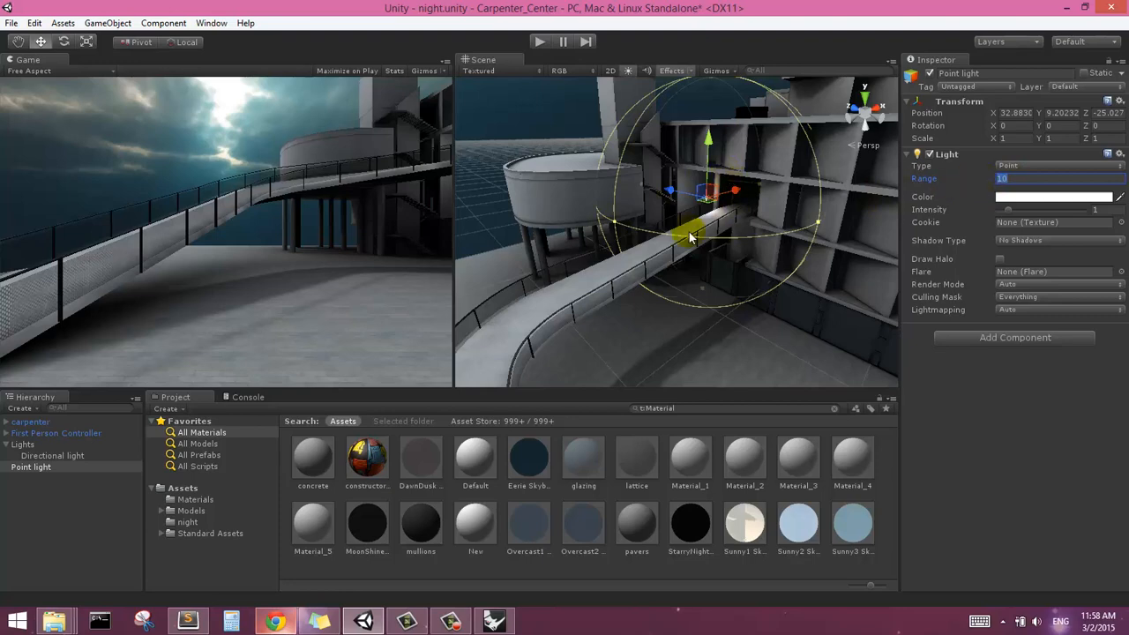
middle_drag(799, 167, 673, 185)
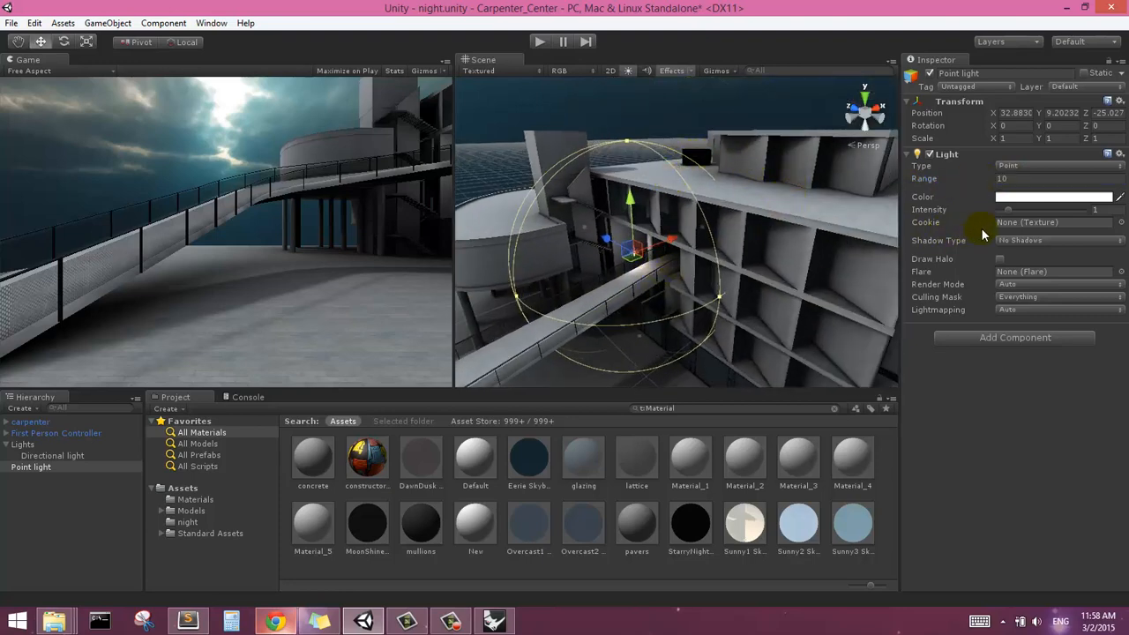
click(1002, 180)
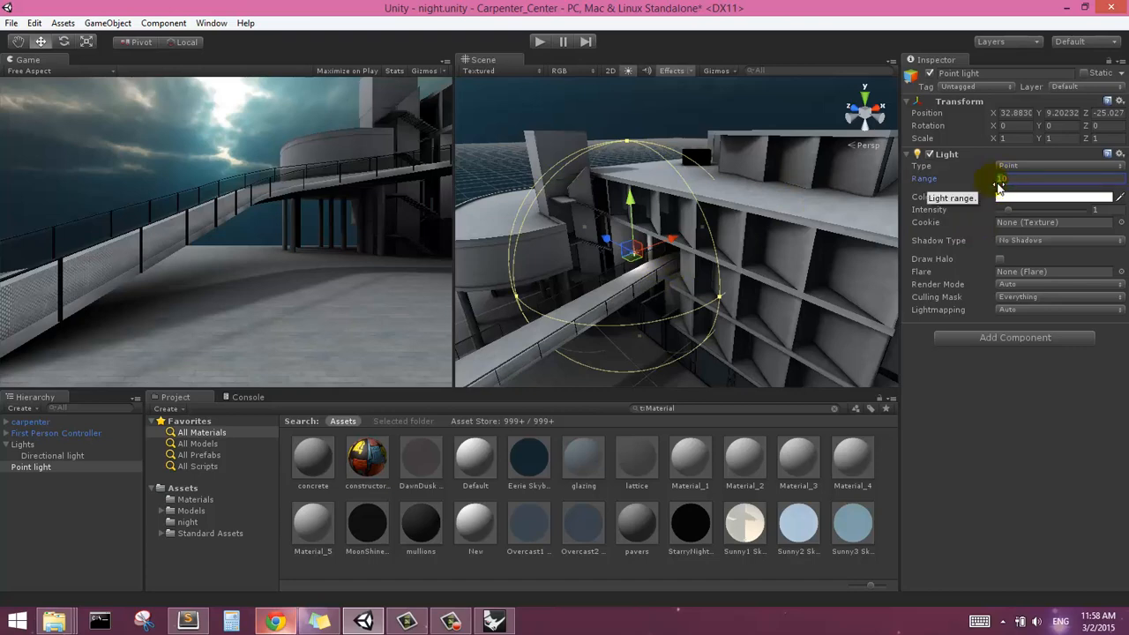
text(50)
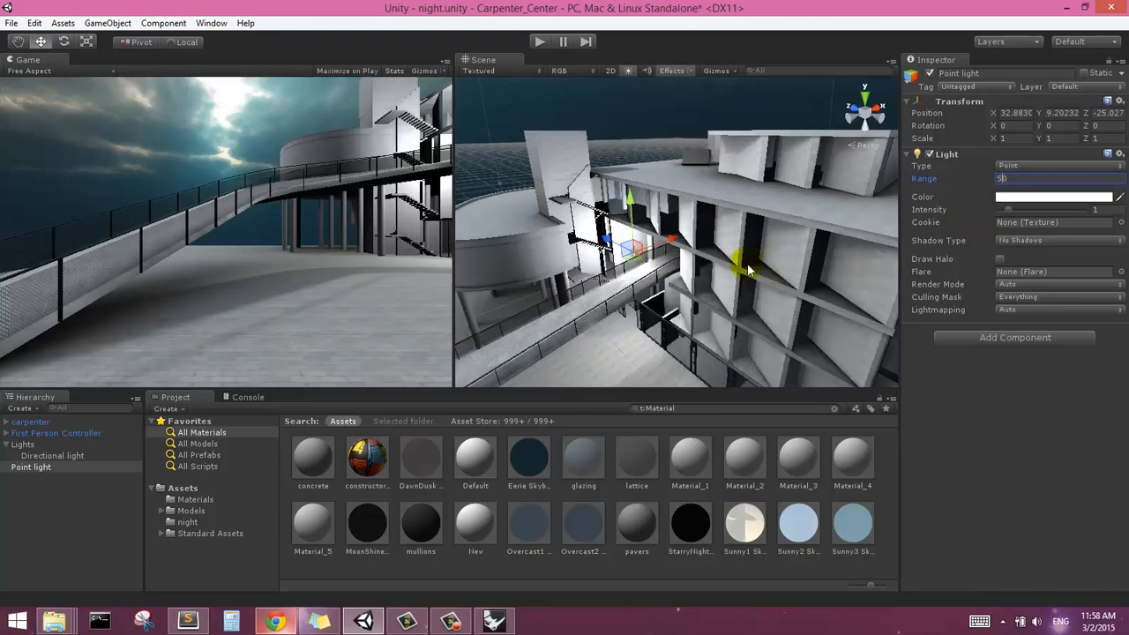
Reduce the point light's intensity to 0.41
middle_drag(732, 269, 744, 250)
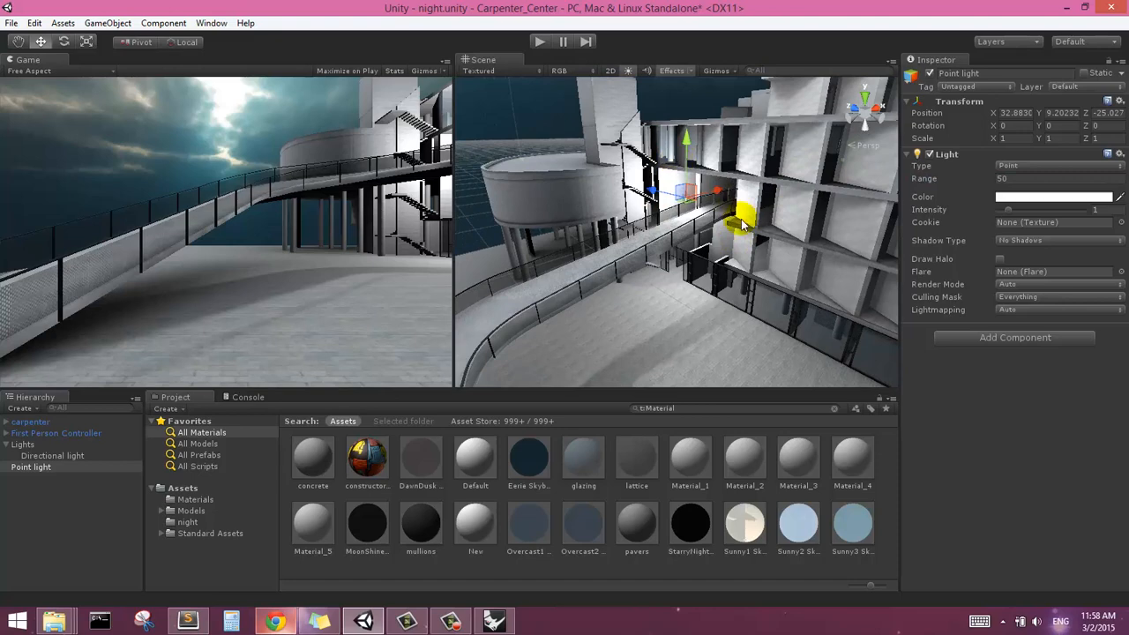
scroll(678, 229, down, 2)
scroll(675, 217, down, 2)
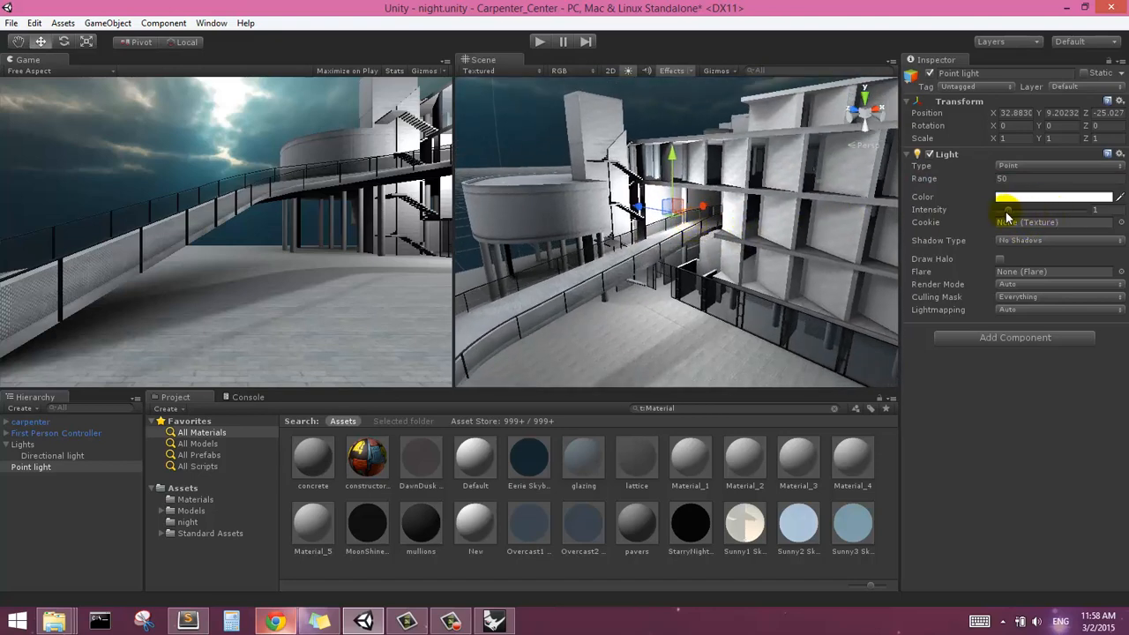
drag(1007, 216, 1003, 219)
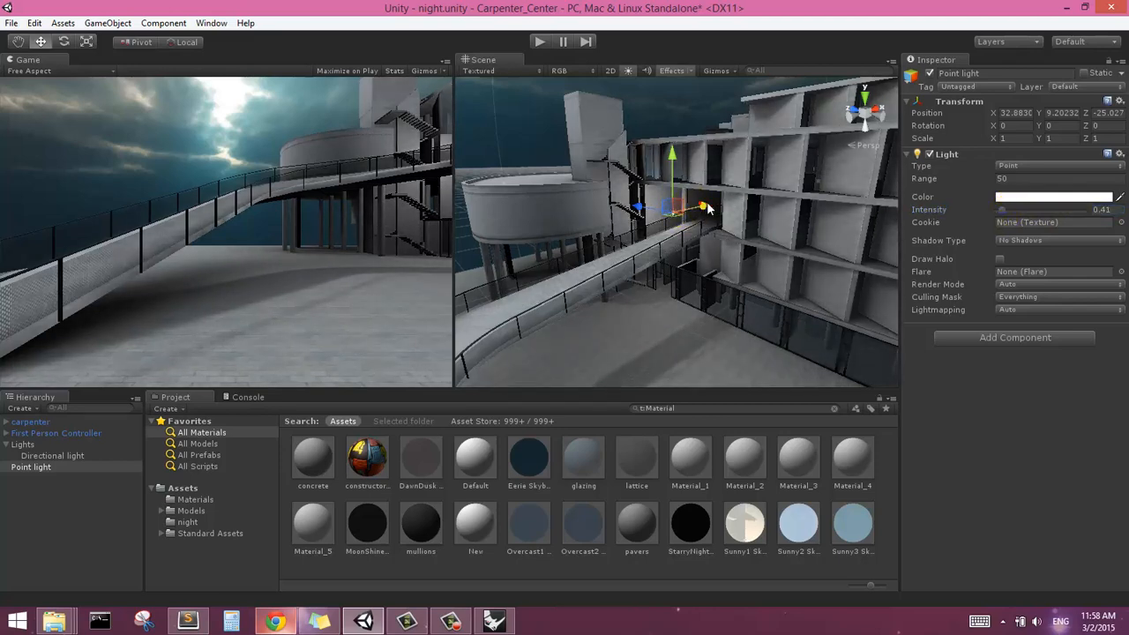
Move the point light deeper into the ramp passage to about X 44.5 and raise it to about Y 10.2
drag(706, 206, 778, 194)
scroll(681, 220, up, 5)
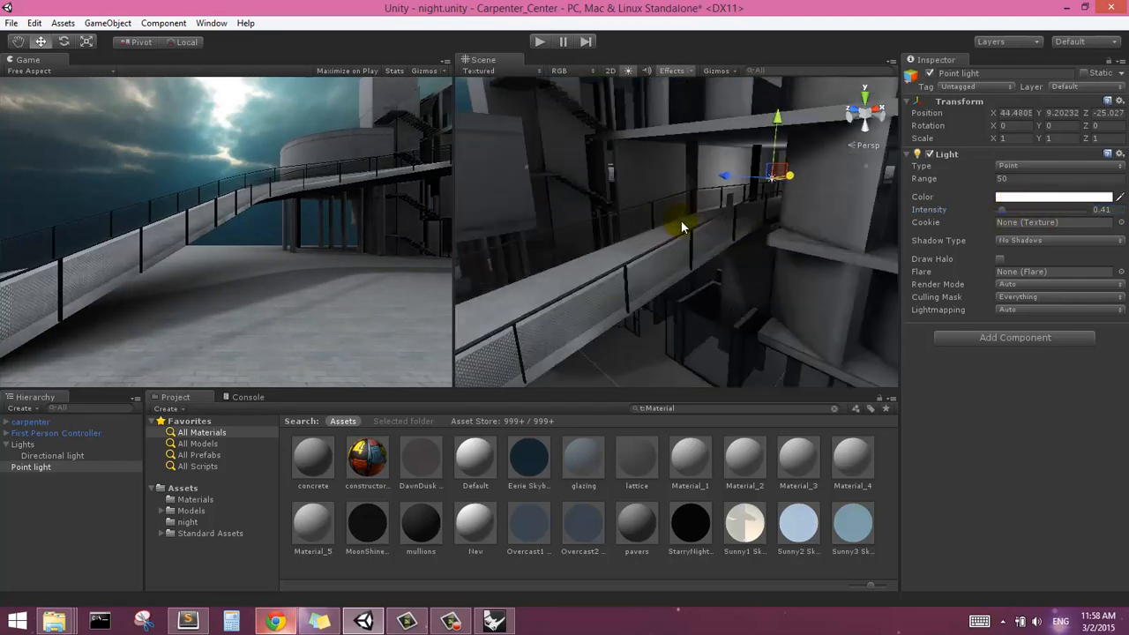
right_drag(696, 262, 737, 250)
scroll(645, 218, up, 5)
scroll(649, 218, down, 5)
alt+drag(651, 217, 741, 228)
scroll(583, 177, down, 4)
mouse_move(583, 177)
middle_down()
mouse_move(601, 198)
mouse_move(596, 173)
middle_up()
drag(729, 112, 730, 93)
scroll(740, 123, down, 5)
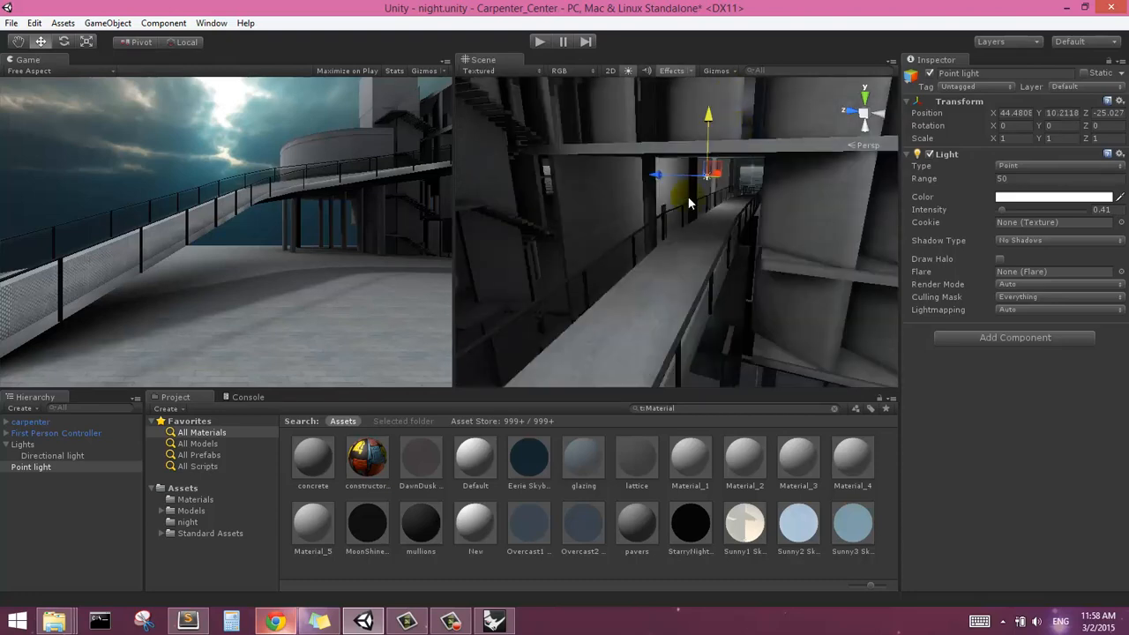
Increase the point light's range to 70
alt+drag(687, 199, 638, 208)
scroll(639, 208, down, 5)
scroll(648, 205, down, 3)
scroll(650, 205, up, 3)
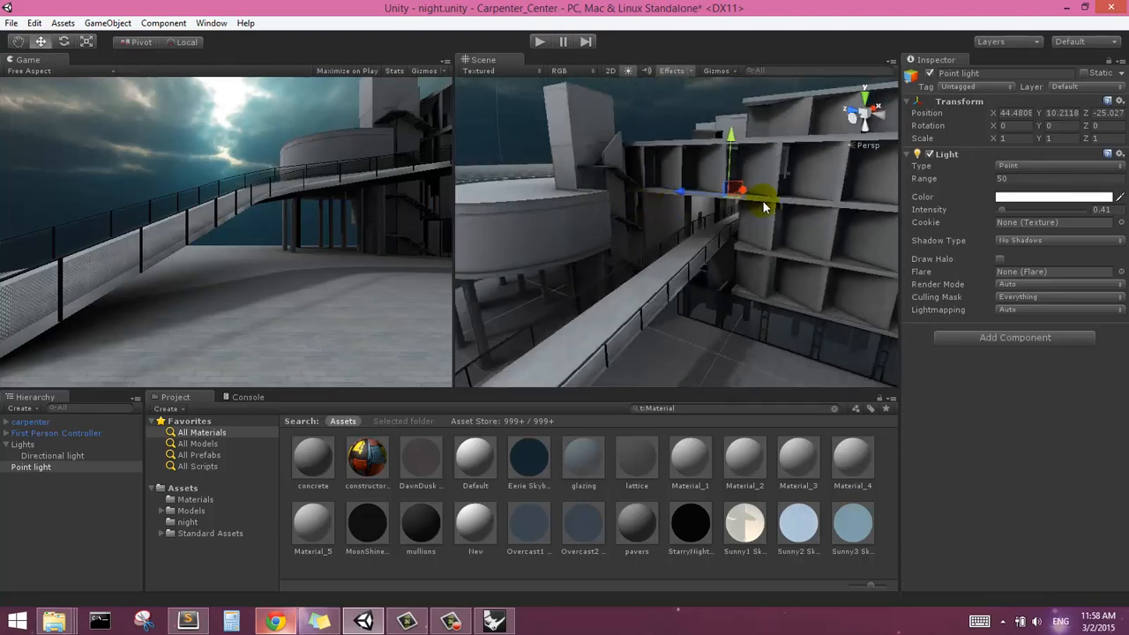
click(1002, 179)
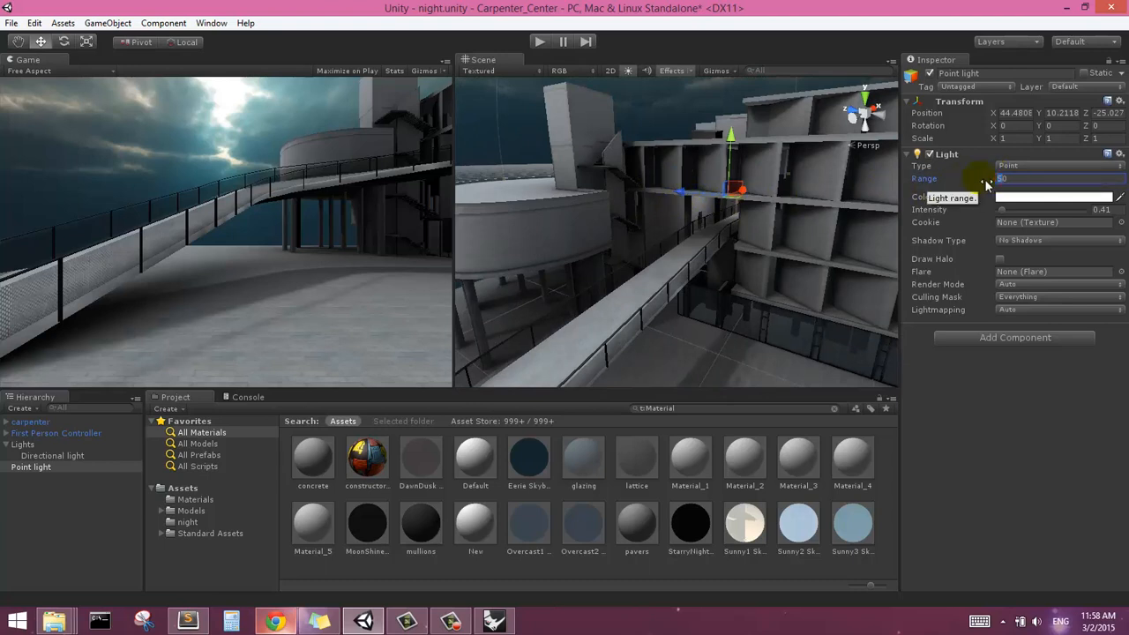
mouse_move(732, 222)
middle_down()
mouse_move(741, 199)
mouse_move(725, 212)
middle_up()
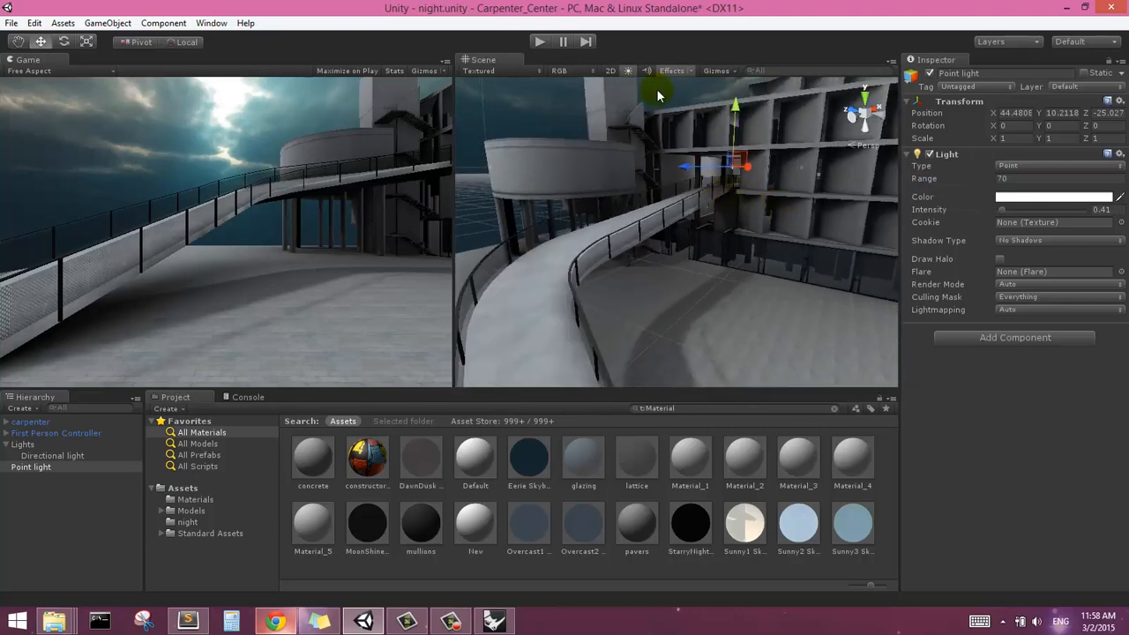
Parent the point light to the Lights group
click(540, 117)
scroll(778, 188, down, 3)
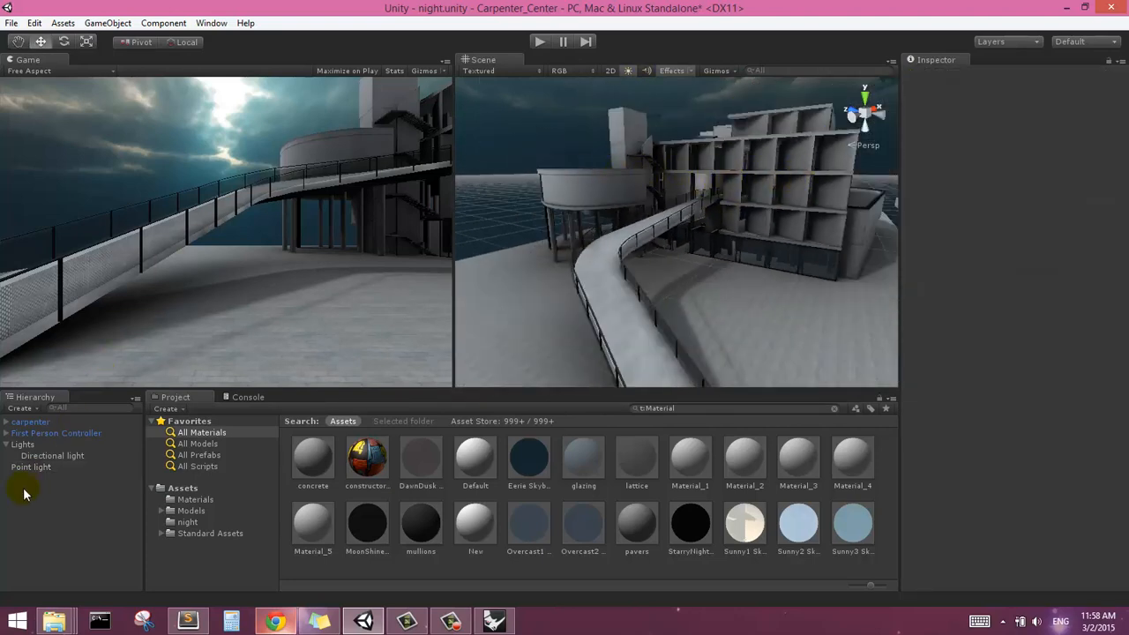
drag(31, 475, 39, 446)
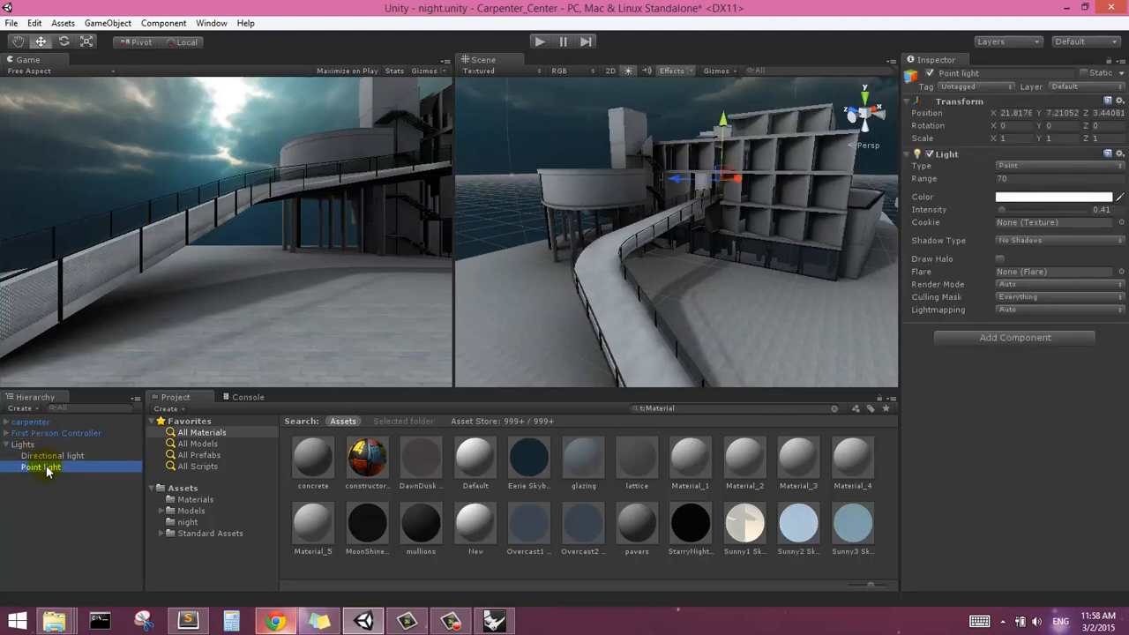
Toggle the point light off and on to compare its effect, and lower its intensity to 0.28
click(930, 155)
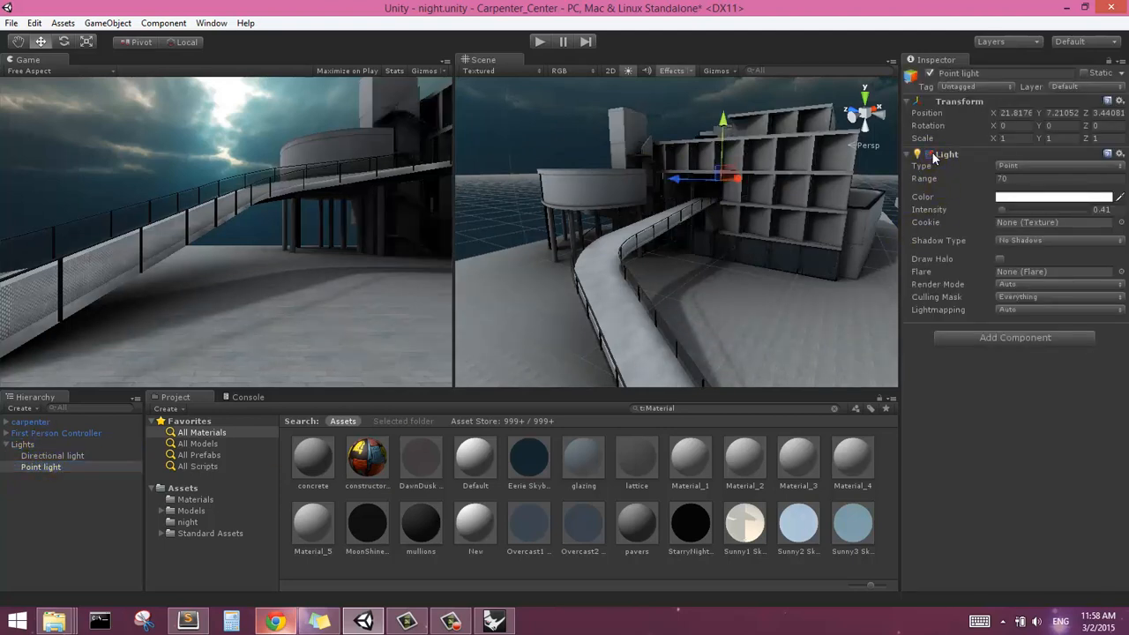
click(930, 155)
click(930, 155)
click(929, 154)
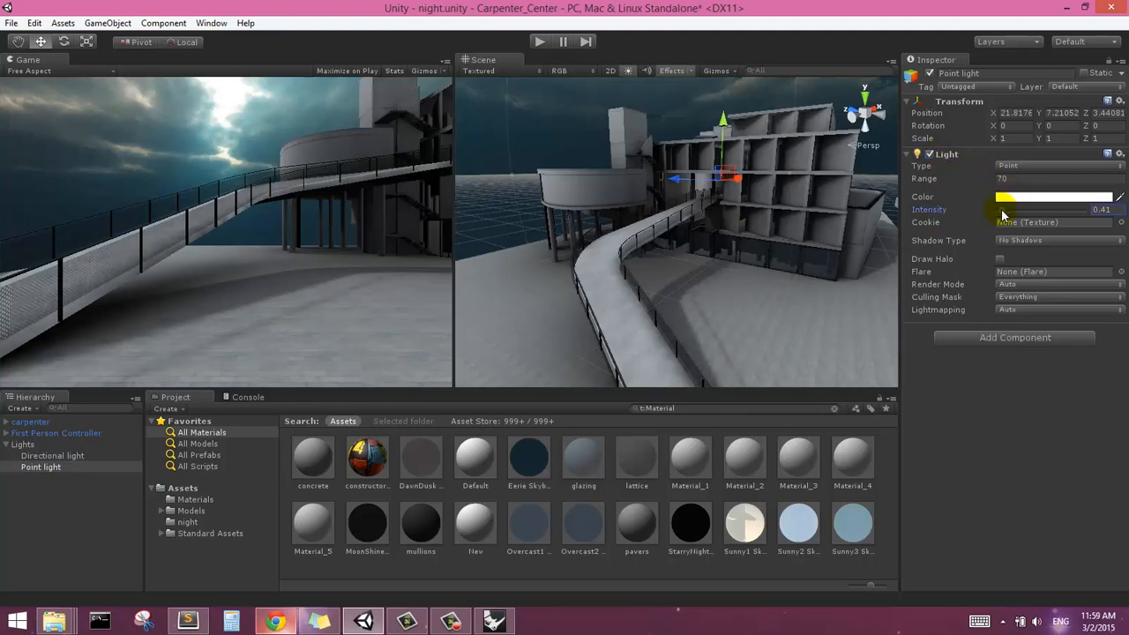
drag(1002, 215, 1000, 214)
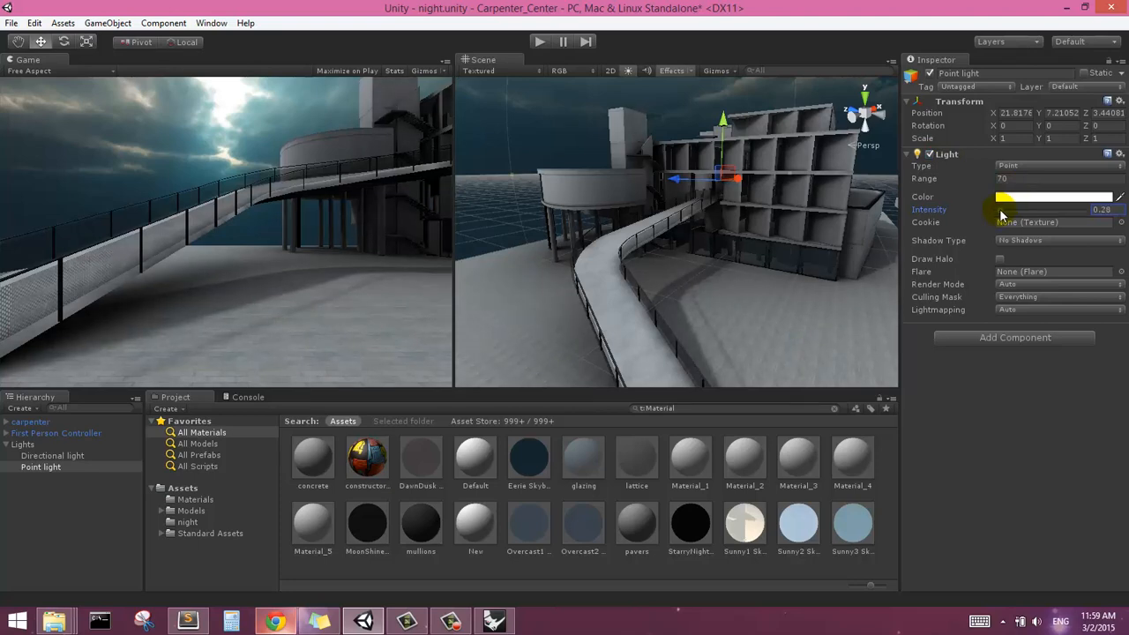
Examine the point light's effect on the ramp entrance, facade and plaza, up close and from afar with nothing selected
scroll(774, 187, up, 10)
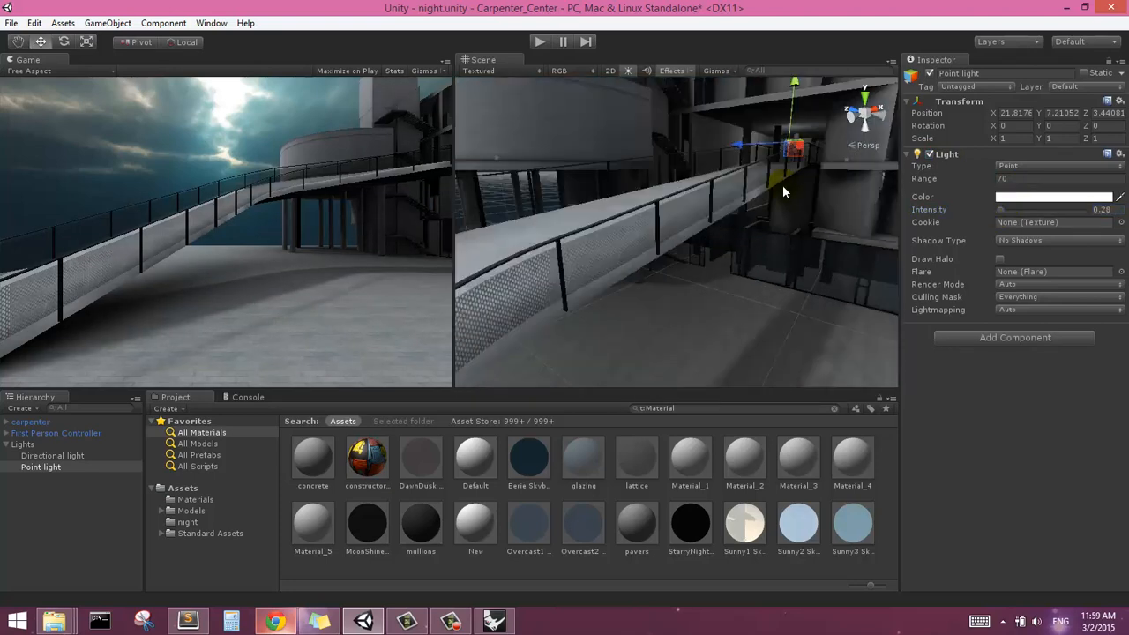
mouse_move(783, 186)
middle_down()
mouse_move(779, 196)
mouse_move(769, 183)
middle_up()
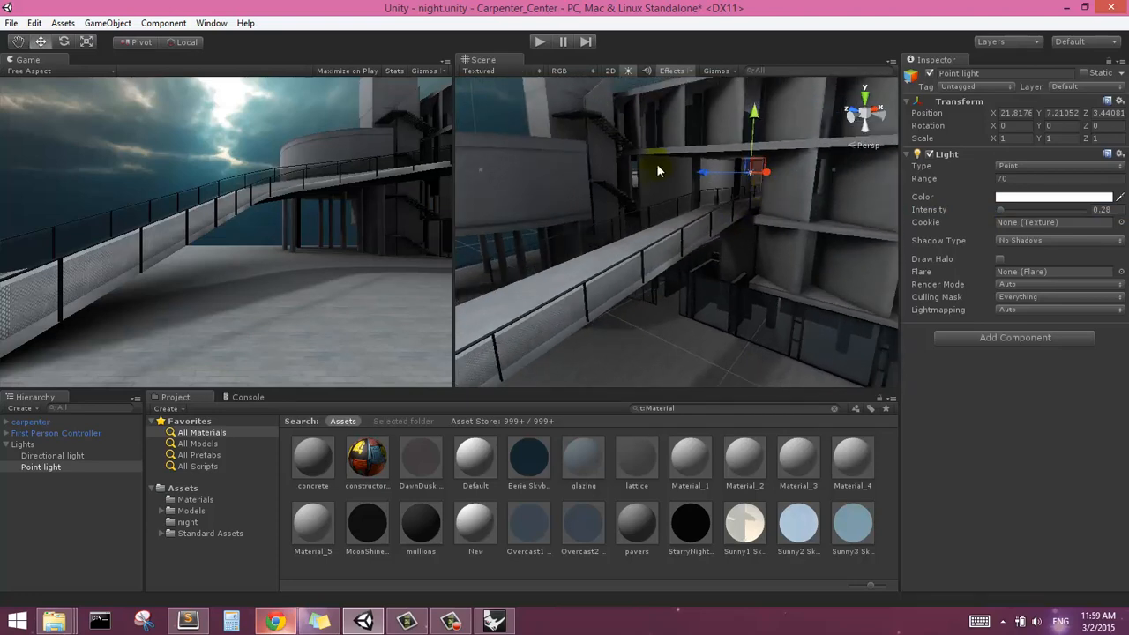
scroll(741, 188, up, 2)
scroll(741, 189, down, 5)
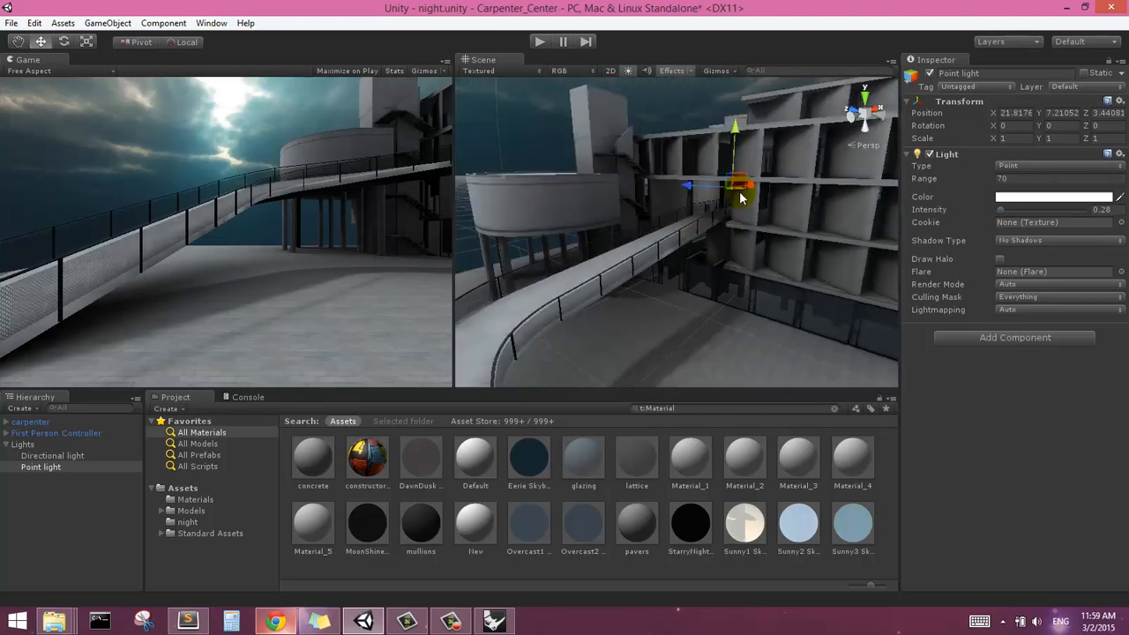
right_drag(637, 249, 653, 225)
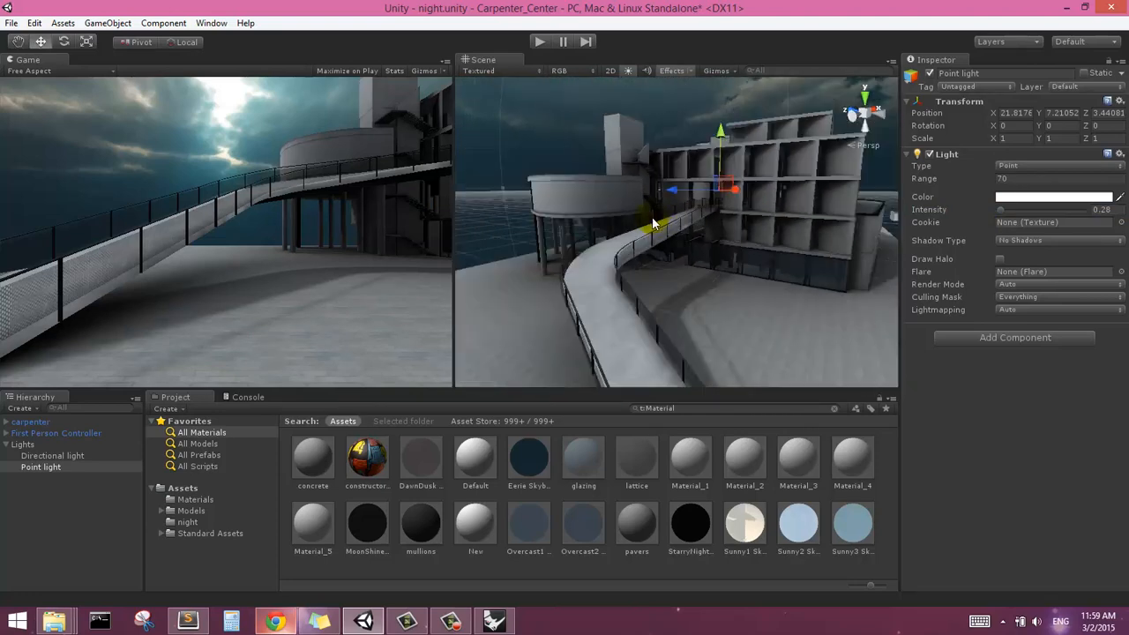
click(663, 110)
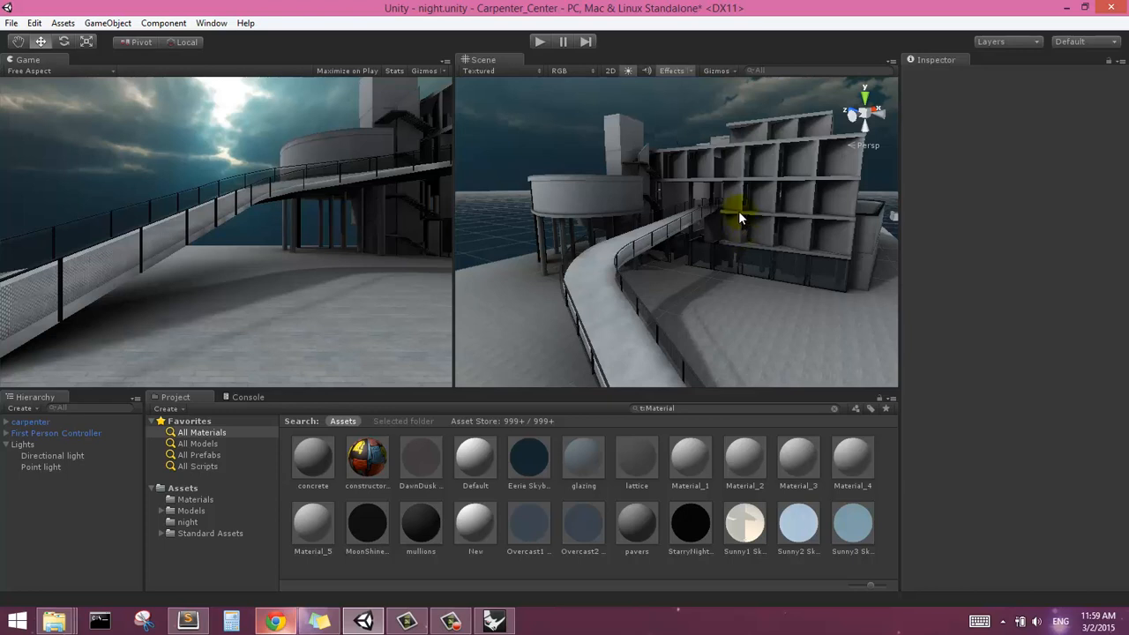
mouse_move(739, 213)
middle_down()
mouse_move(727, 211)
mouse_move(776, 207)
mouse_move(748, 206)
middle_up()
scroll(779, 202, up, 2)
scroll(746, 205, up, 4)
scroll(705, 191, down, 4)
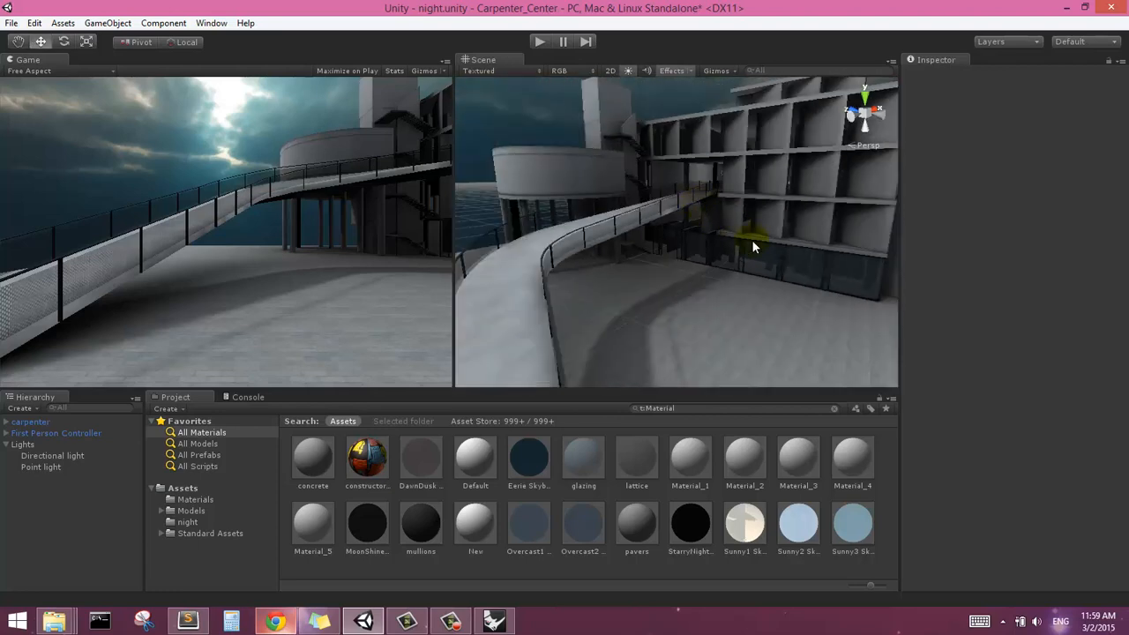
middle_drag(855, 263, 822, 256)
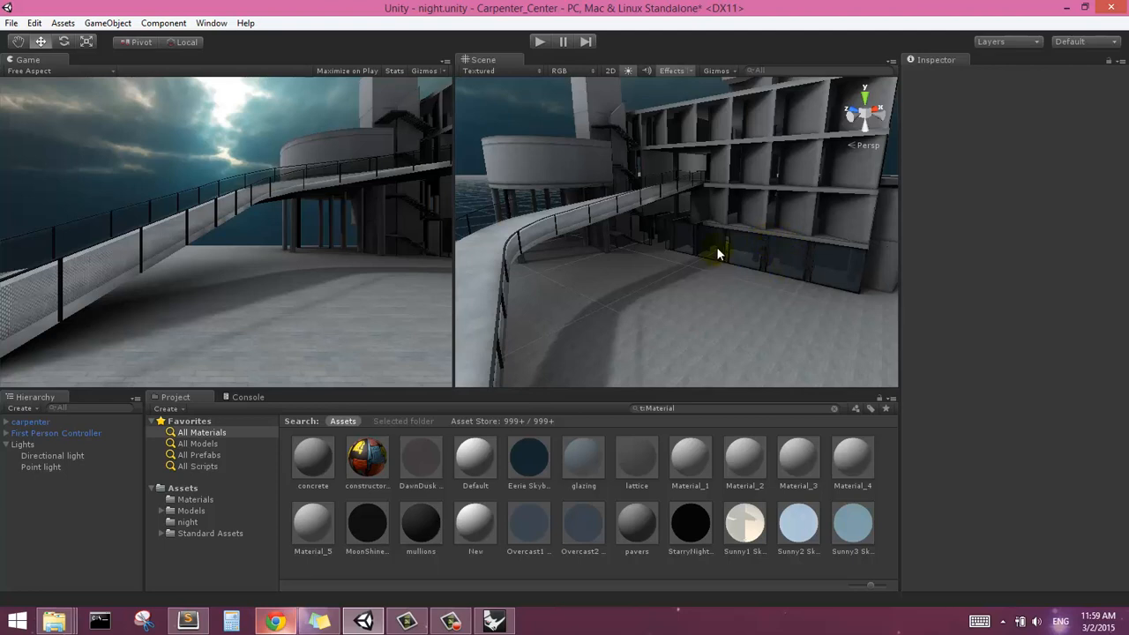
Create a spotlight in the scene
middle_drag(705, 245, 756, 255)
scroll(706, 245, down, 4)
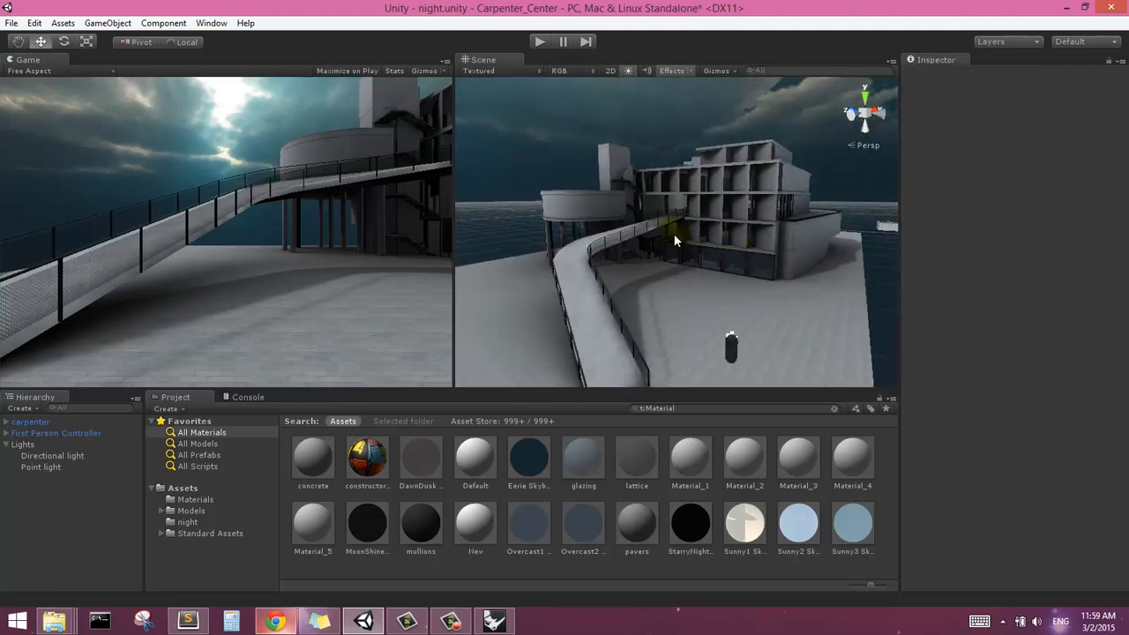
scroll(673, 239, up, 1)
scroll(643, 227, up, 2)
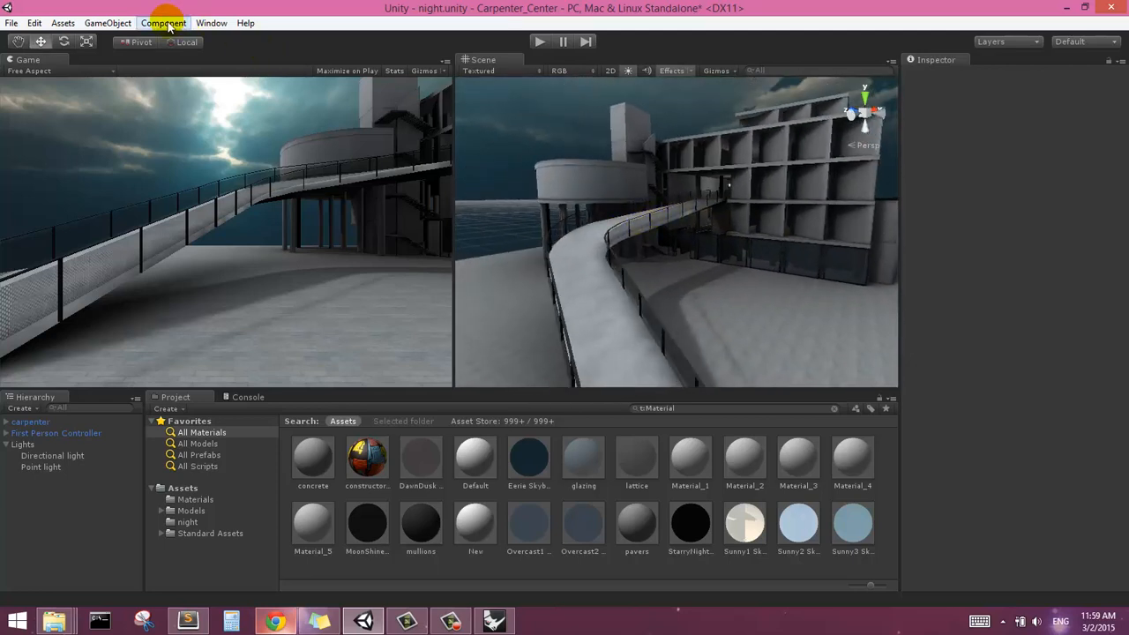
click(111, 24)
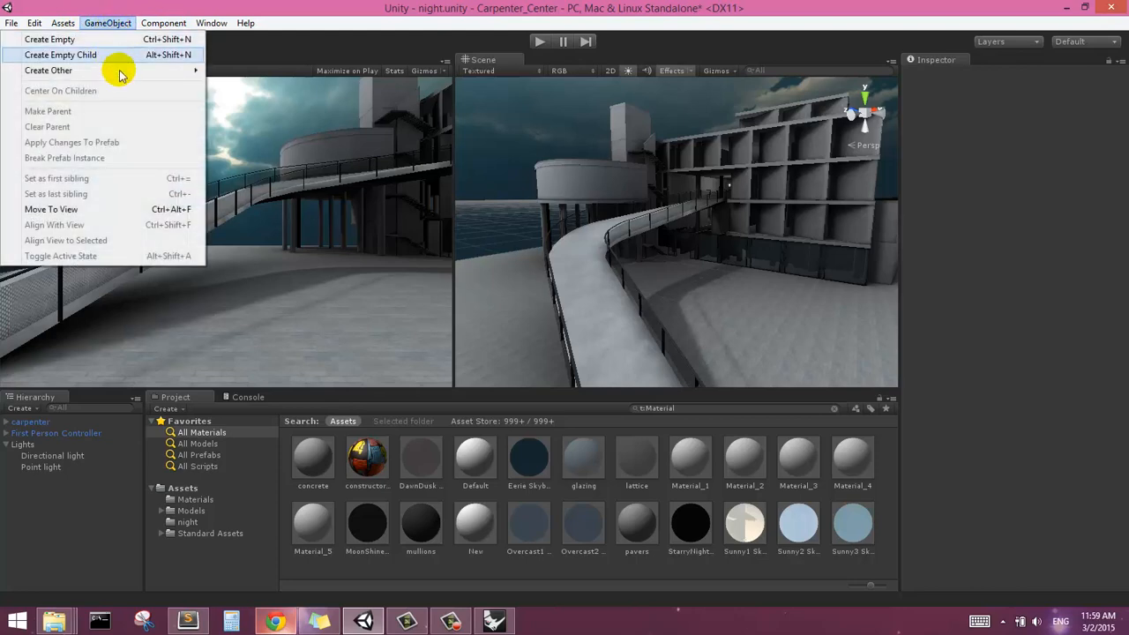
mouse_move(168, 70)
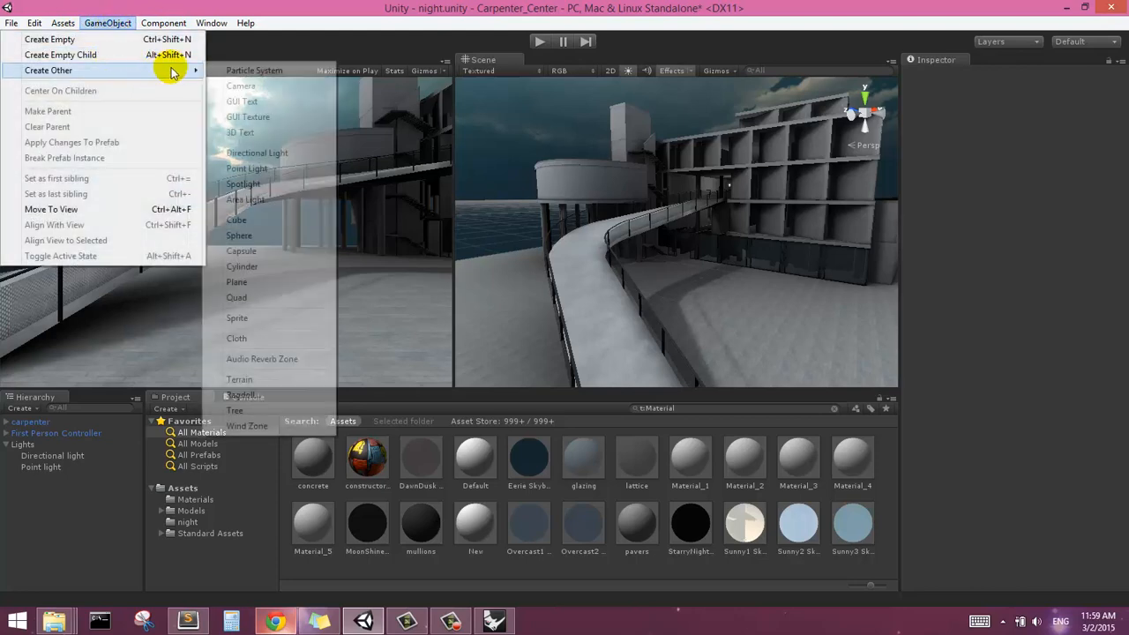
click(275, 183)
Move the spotlight in front of the ground-floor glazing, to about X 40.3, Y 0.5, Z -36.2
alt+drag(782, 254, 748, 252)
drag(642, 245, 675, 260)
drag(824, 255, 746, 343)
middle_drag(736, 351, 854, 336)
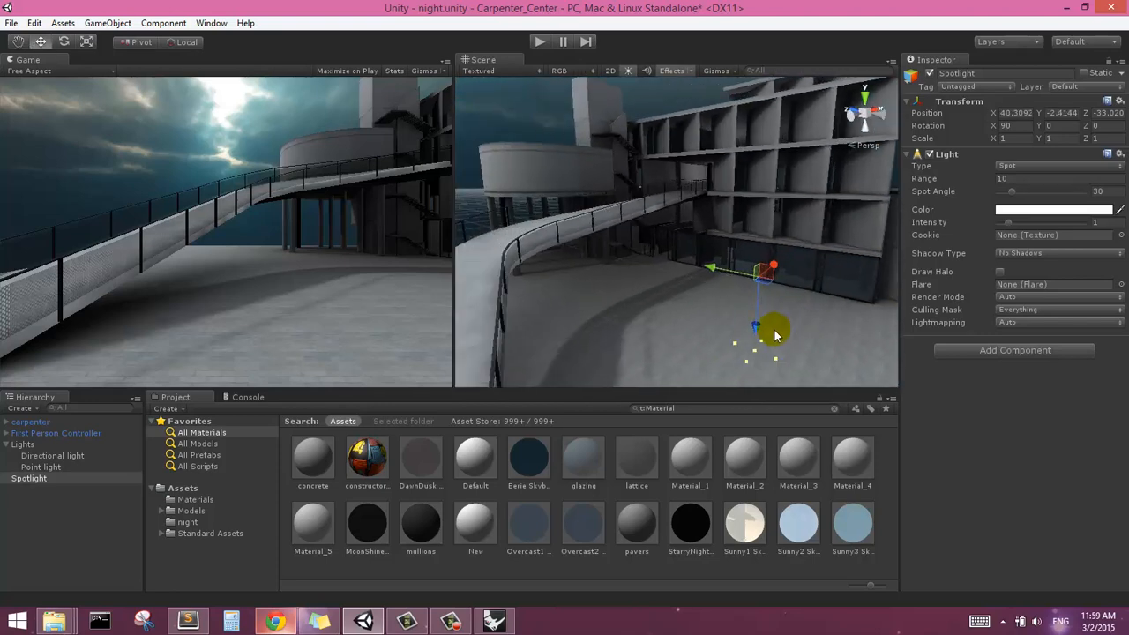
drag(717, 275, 738, 275)
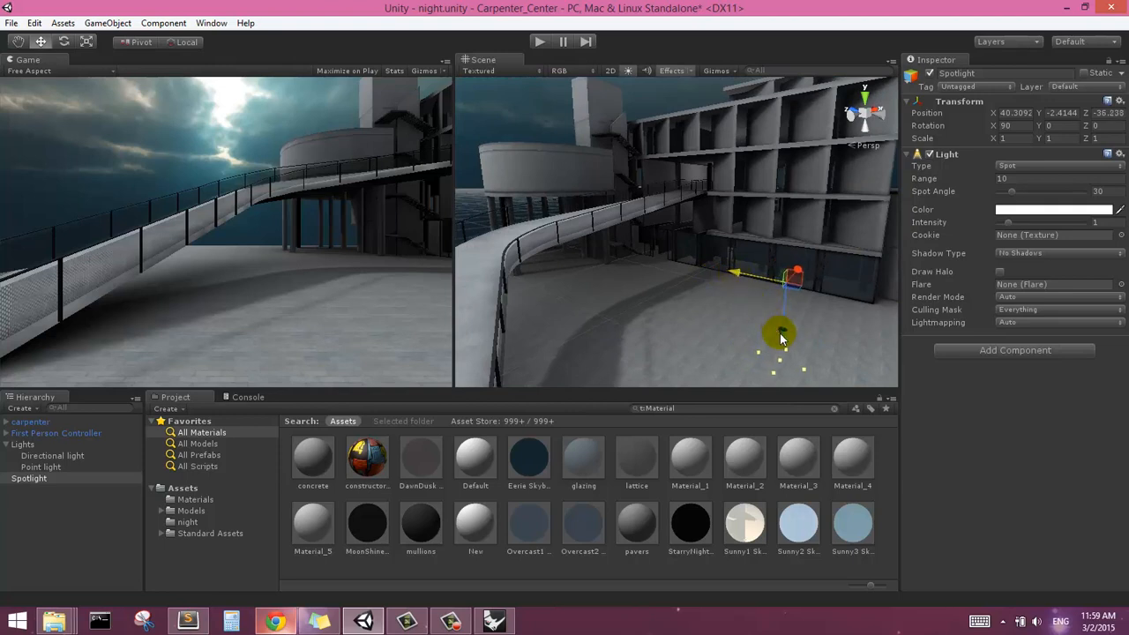
drag(782, 328, 793, 313)
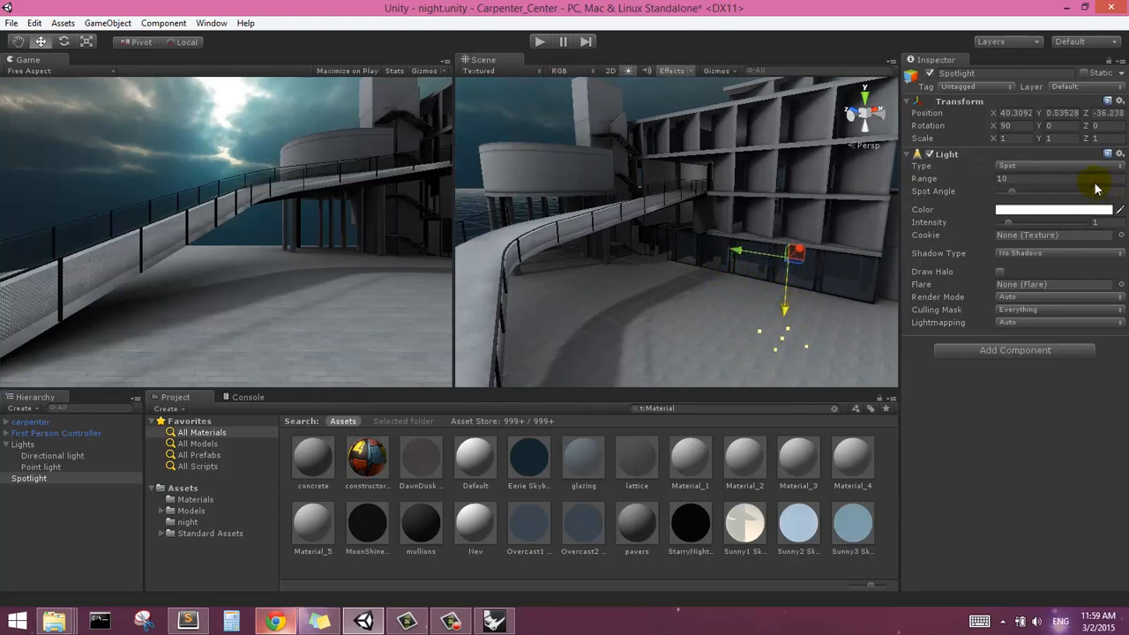
Set the spotlight's spot angle to 75, range to 4 and intensity to 2.24
drag(1019, 196, 1026, 197)
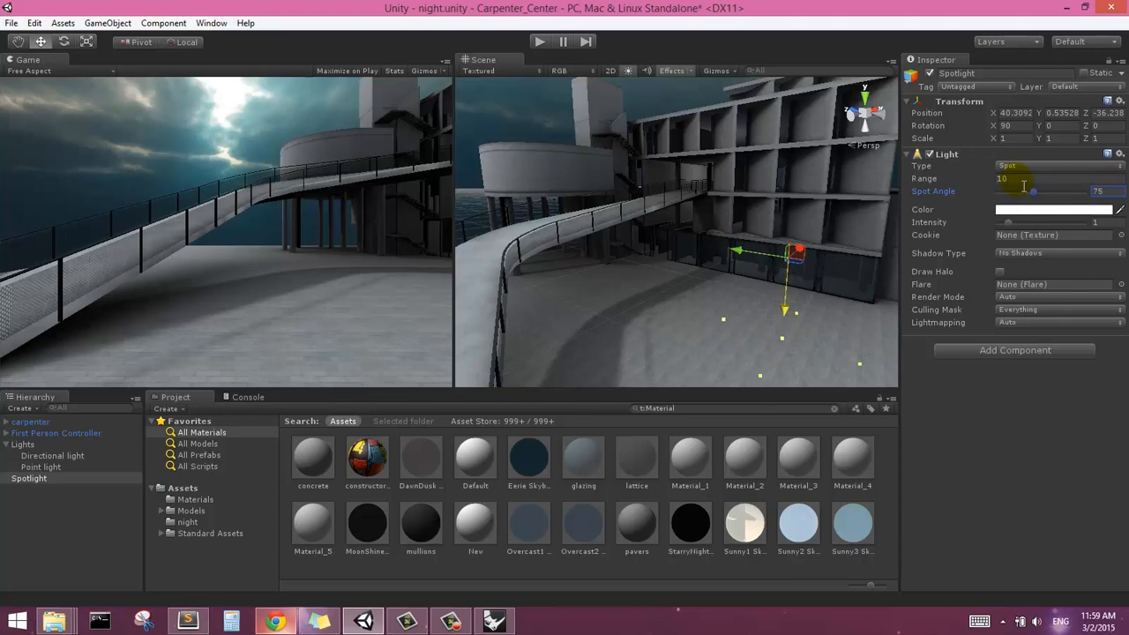
click(1002, 180)
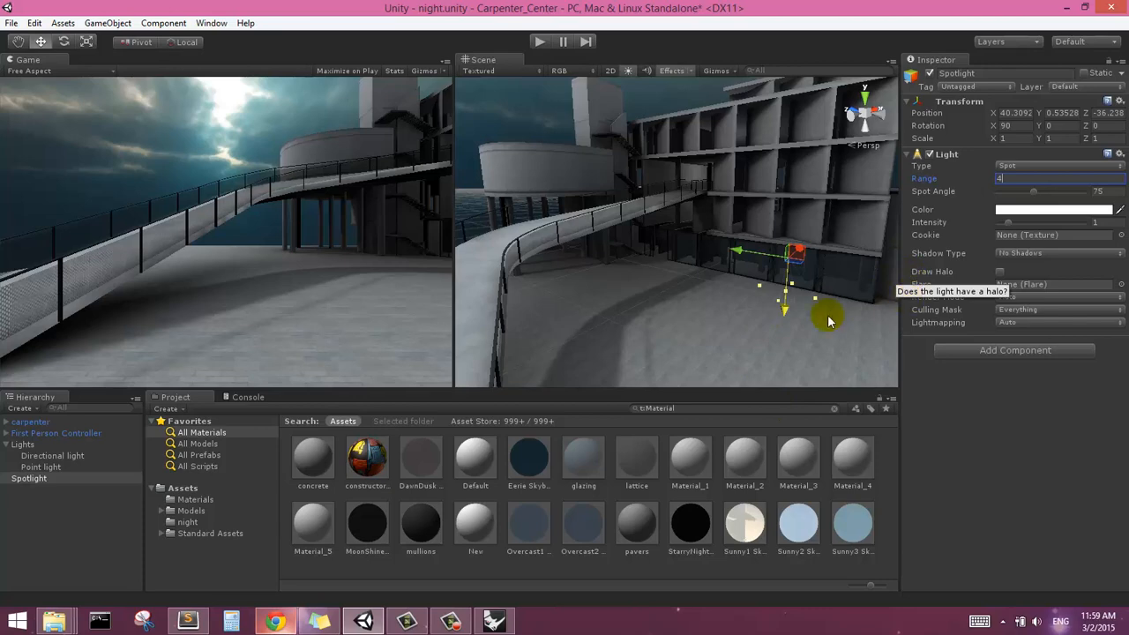
scroll(819, 320, up, 5)
middle_drag(821, 290, 804, 282)
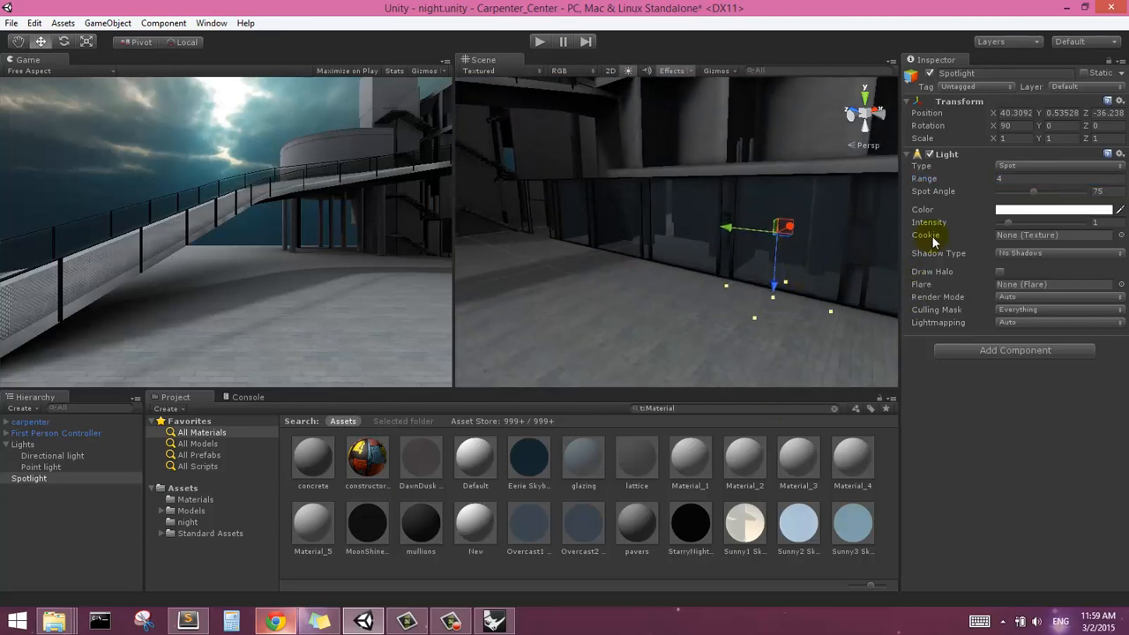
drag(1009, 227, 1019, 225)
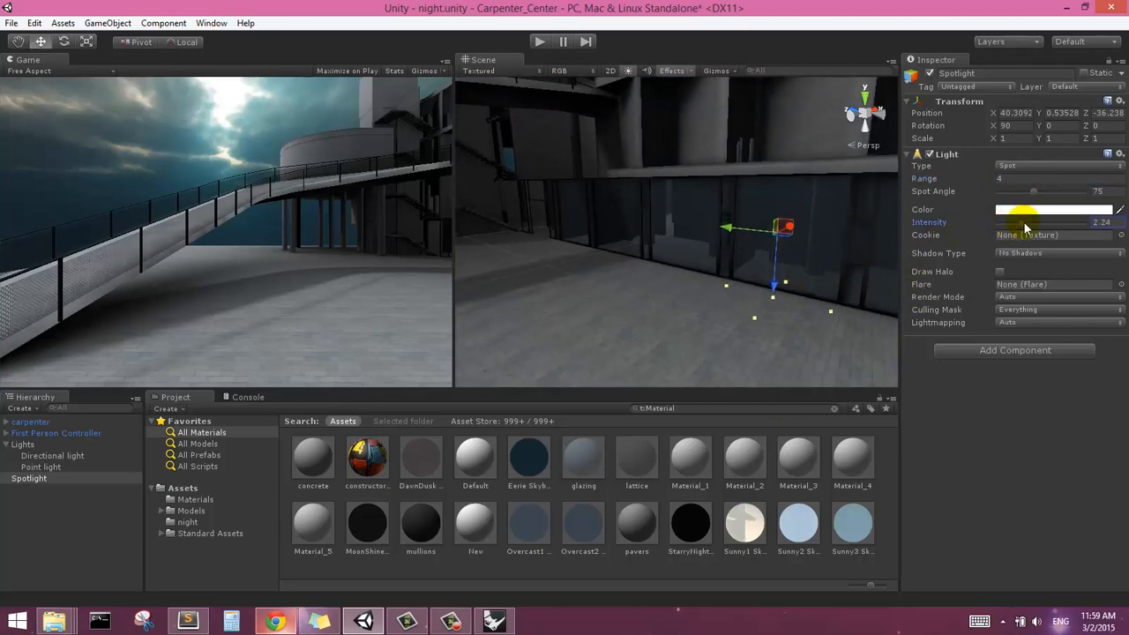
Move the spotlight inside the building behind the ground-floor glazing, to about X 35.7, Y 2.2, Z -37.9
drag(774, 297, 801, 211)
right_drag(801, 212, 774, 229)
middle_drag(855, 232, 782, 239)
drag(706, 215, 640, 232)
middle_drag(606, 304, 636, 294)
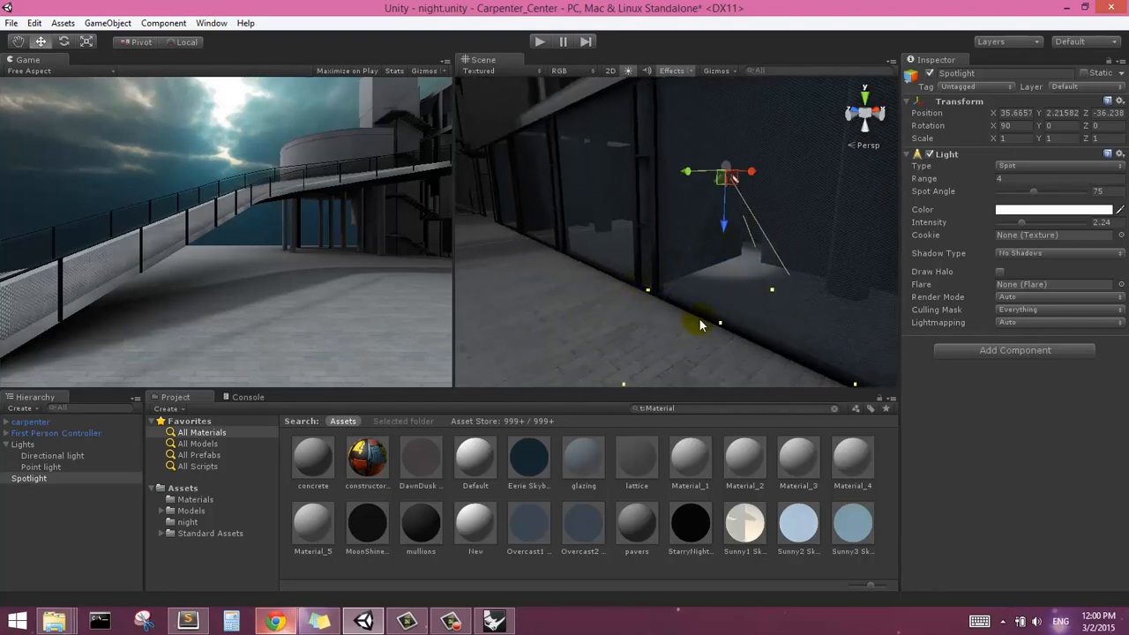
scroll(651, 299, down, 5)
scroll(649, 206, up, 5)
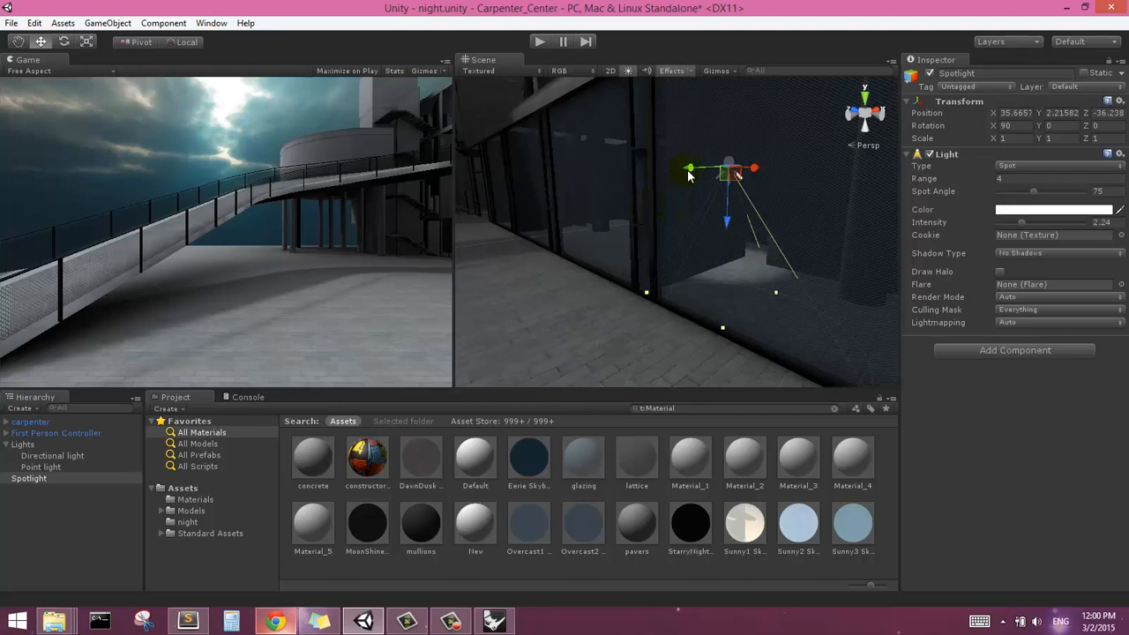
drag(690, 176, 749, 193)
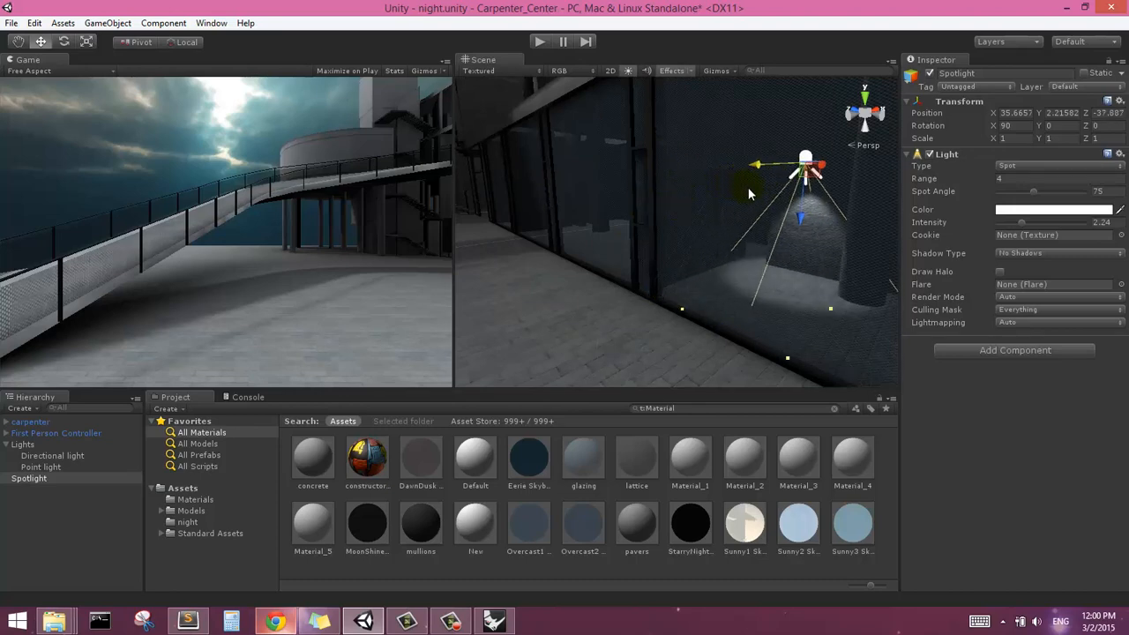
Raise the spotlight inside the ground-floor room to a Y position of about 3.1
scroll(748, 193, down, 4)
right_drag(713, 263, 768, 300)
scroll(607, 197, up, 6)
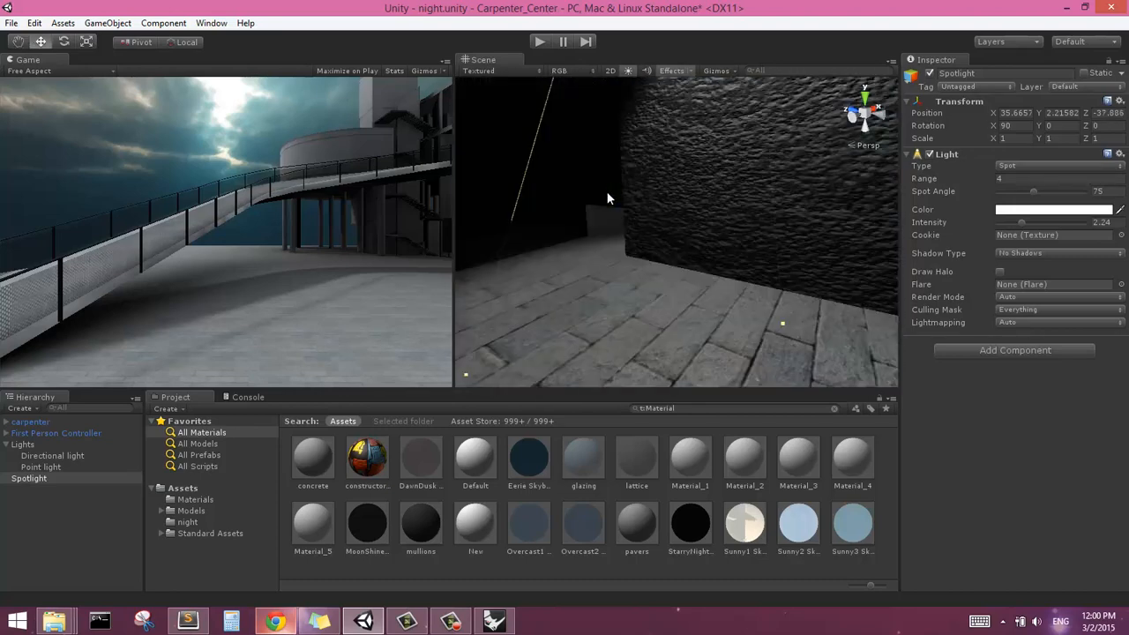
scroll(605, 196, down, 10)
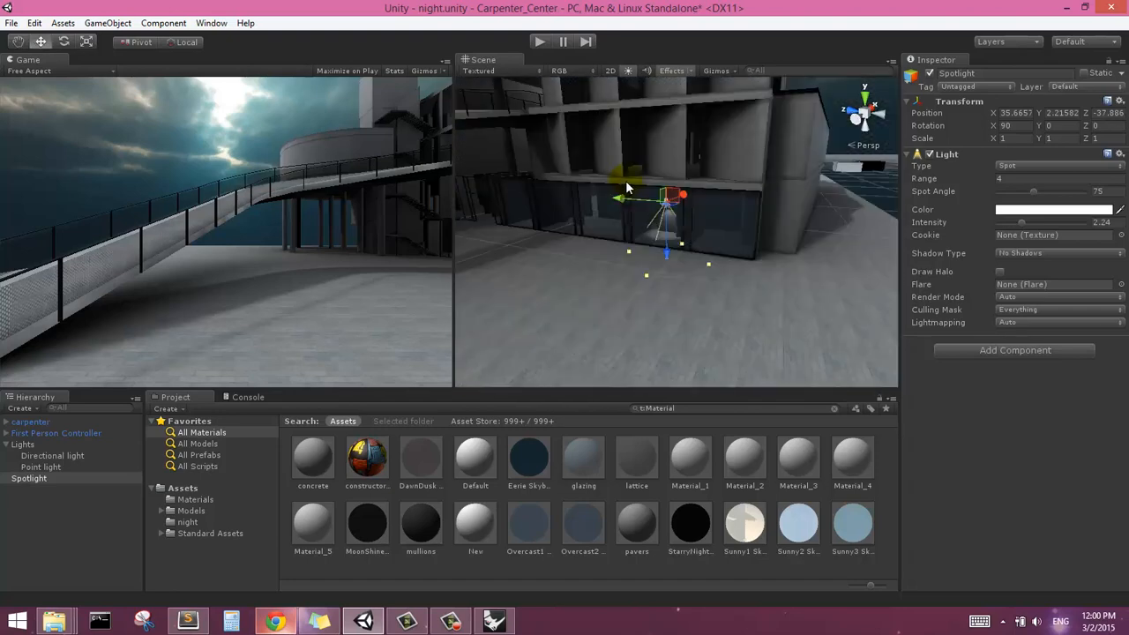
right_drag(612, 189, 635, 209)
scroll(606, 206, up, 5)
middle_drag(605, 205, 629, 217)
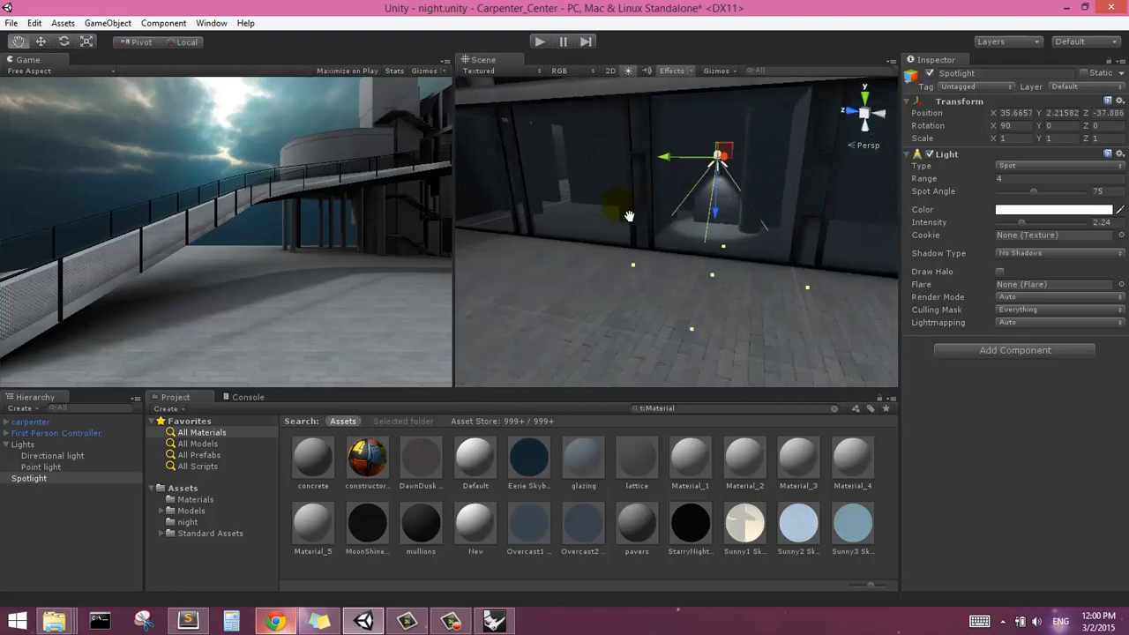
scroll(629, 216, up, 2)
middle_drag(787, 183, 826, 153)
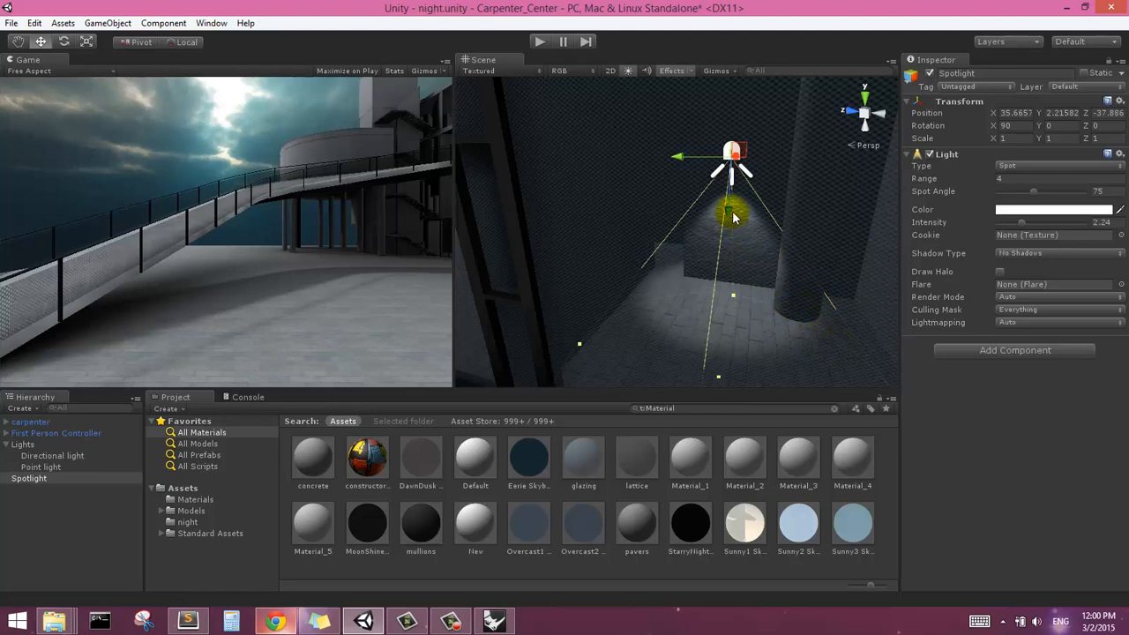
drag(733, 218, 735, 167)
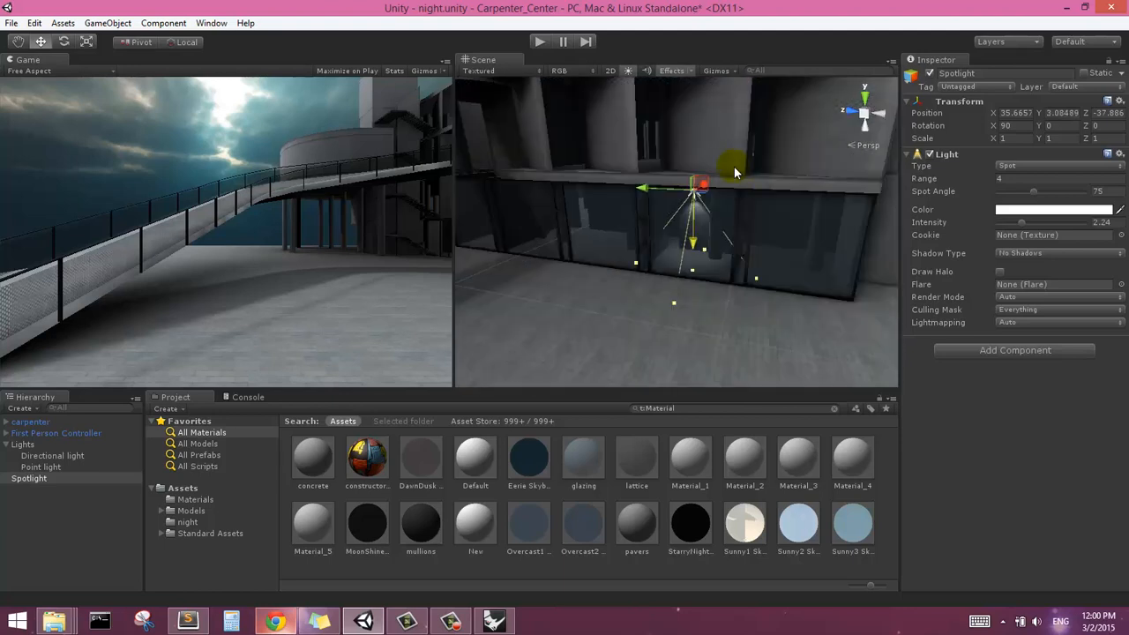
Change the spotlight's colour to a muted greyish yellow, RGB 150, 154, 128
key(f)
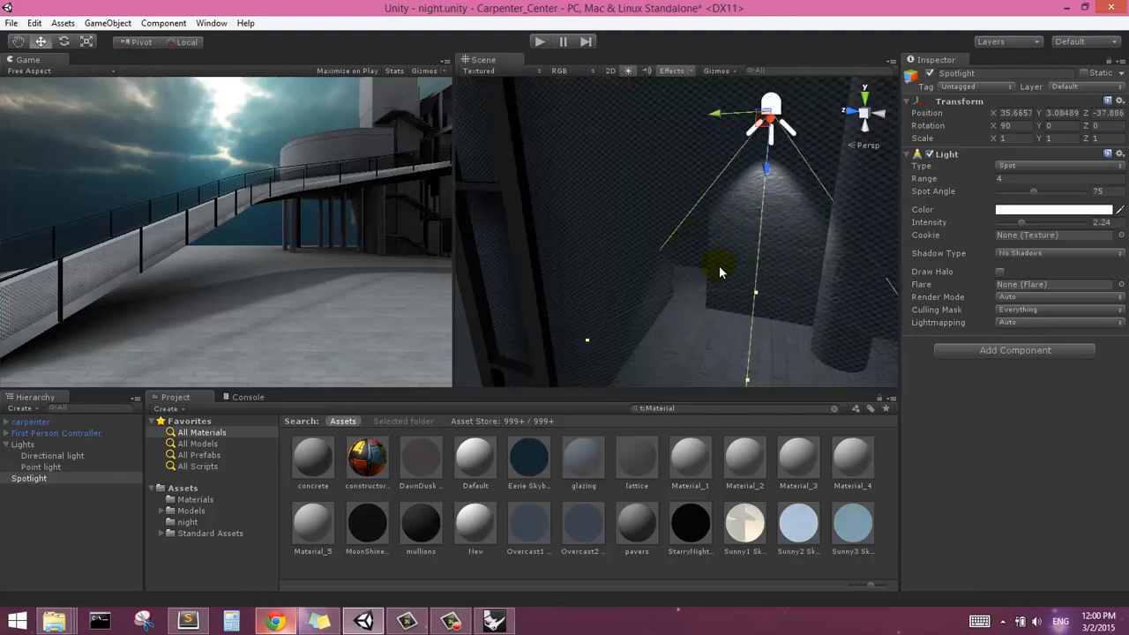
mouse_move(719, 267)
right_down()
mouse_move(719, 279)
mouse_move(701, 268)
right_up()
middle_drag(700, 268, 694, 266)
double_click(29, 479)
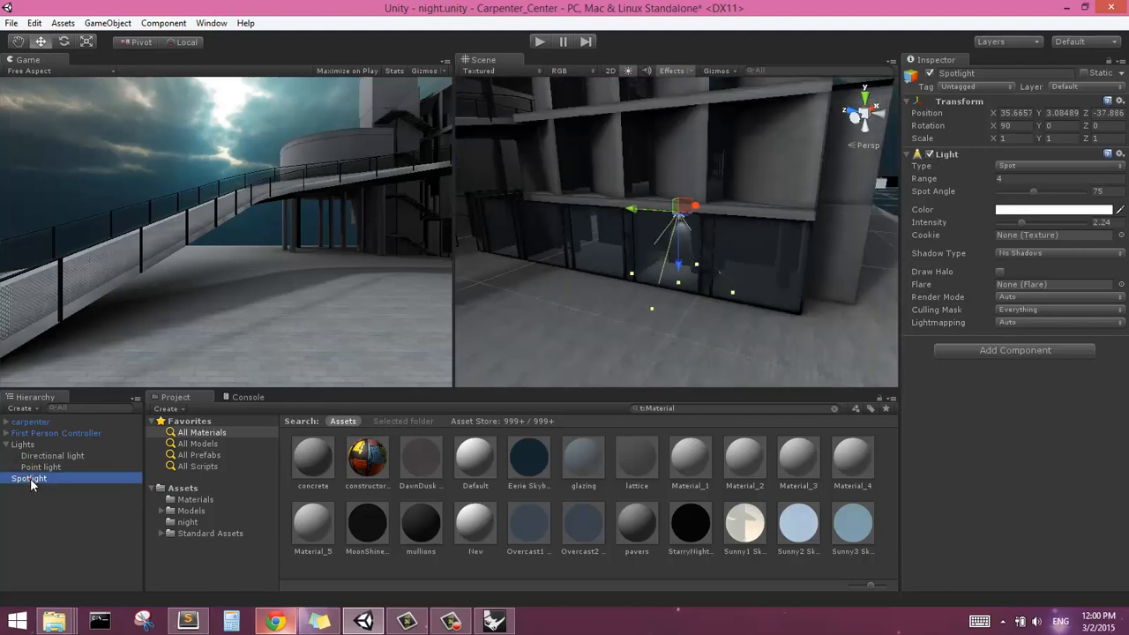
scroll(651, 277, up, 5)
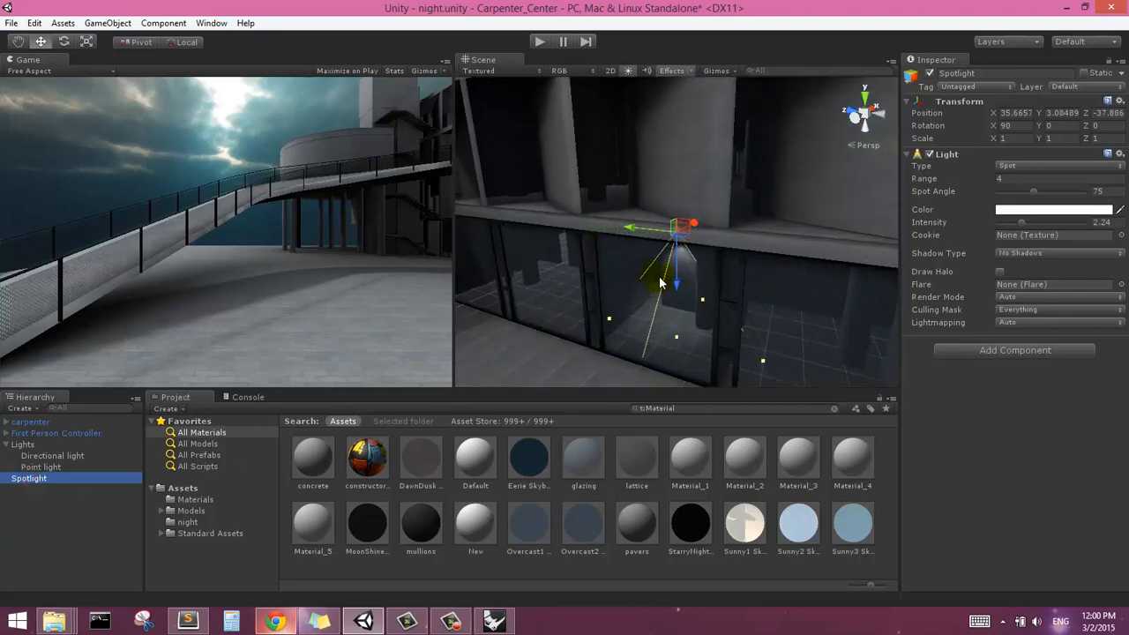
click(1004, 212)
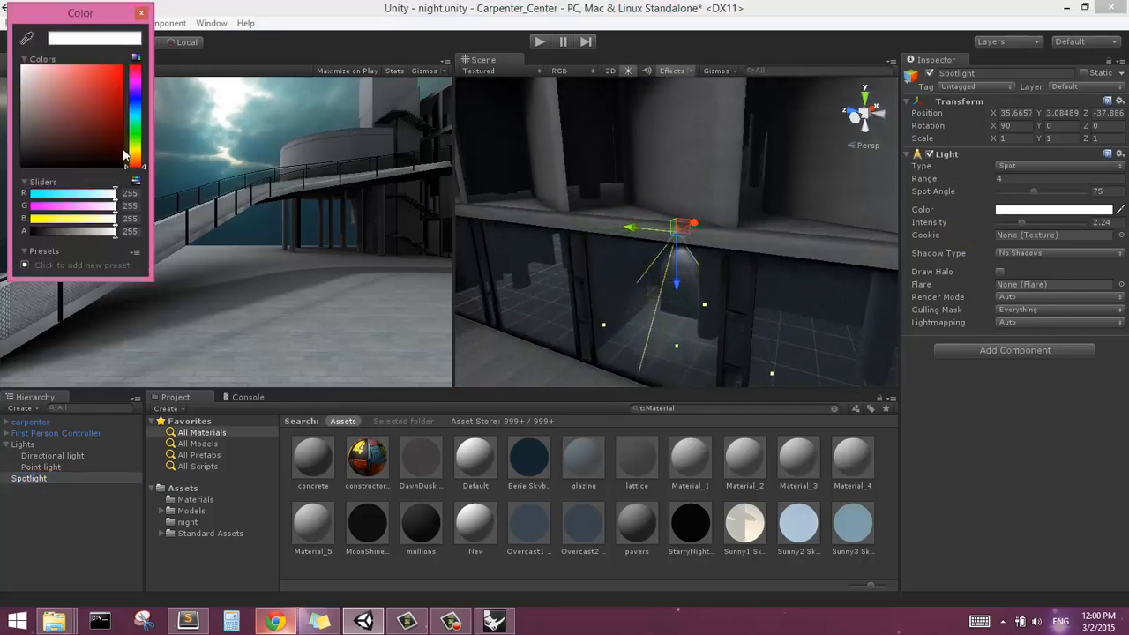
click(136, 150)
drag(65, 129, 39, 105)
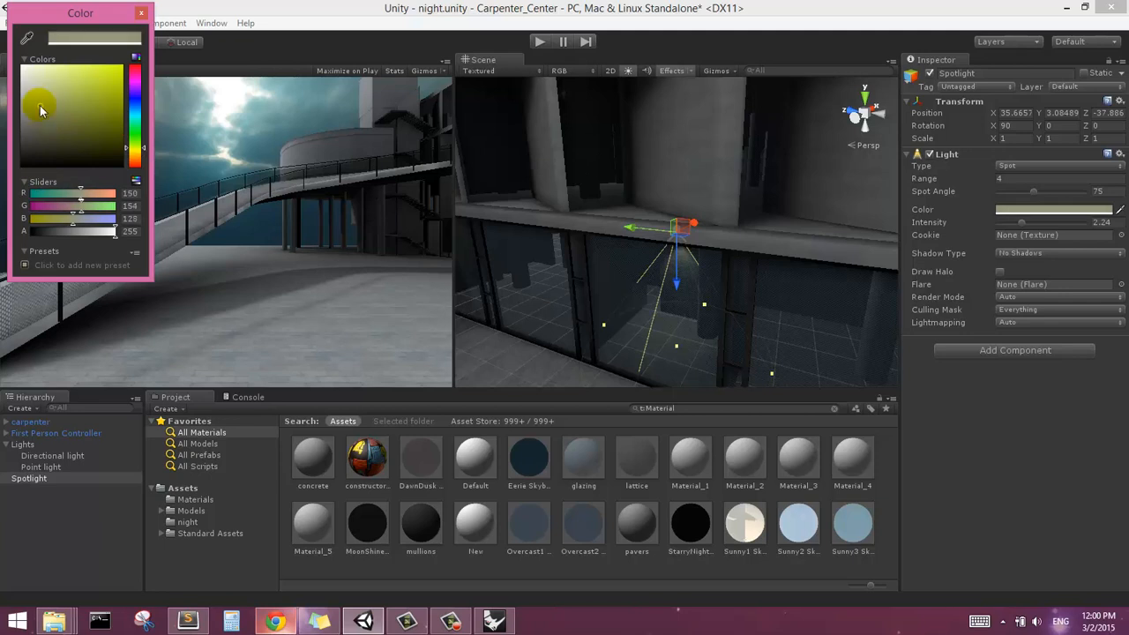
click(577, 215)
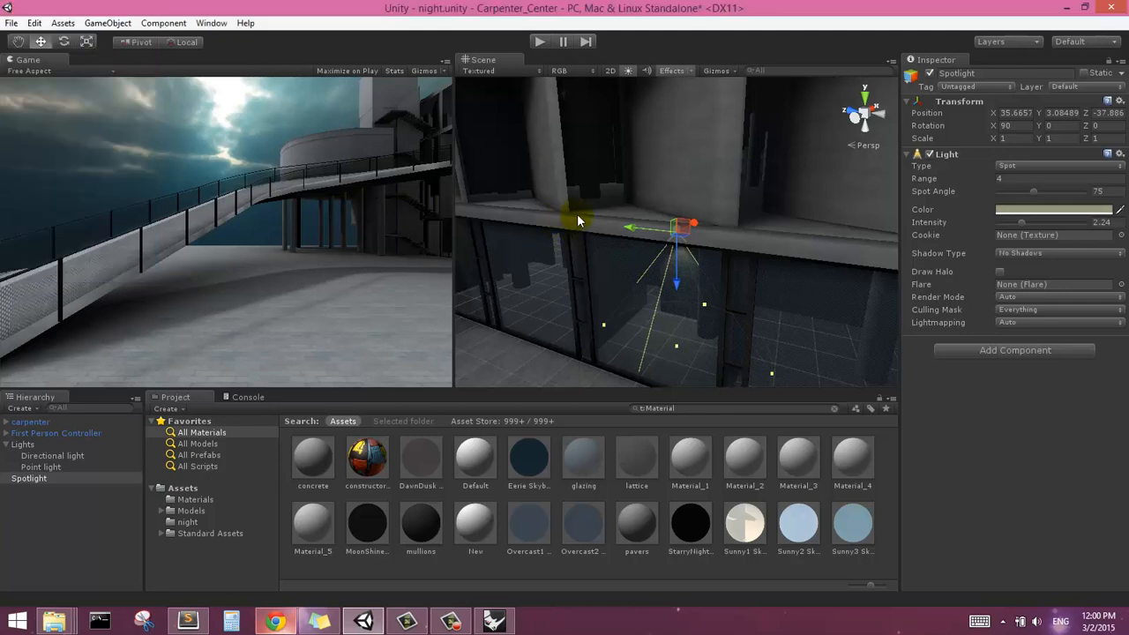
Tilt the spotlight towards the room's interior, to a rotation of about X 57.9, Y 90, Z 90
click(63, 41)
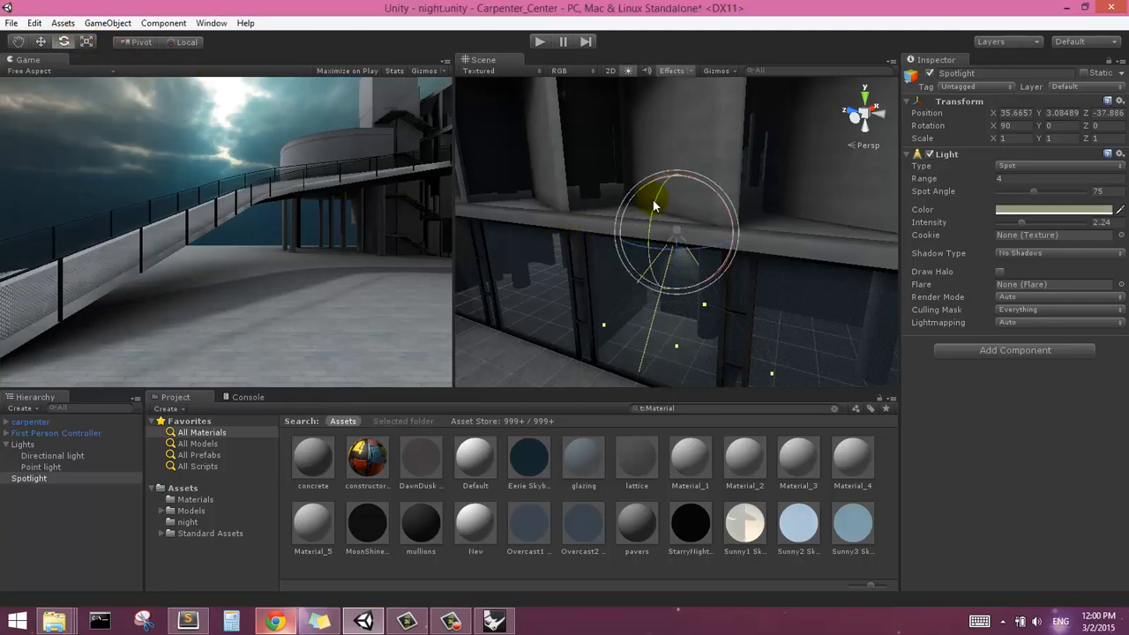
drag(653, 200, 631, 263)
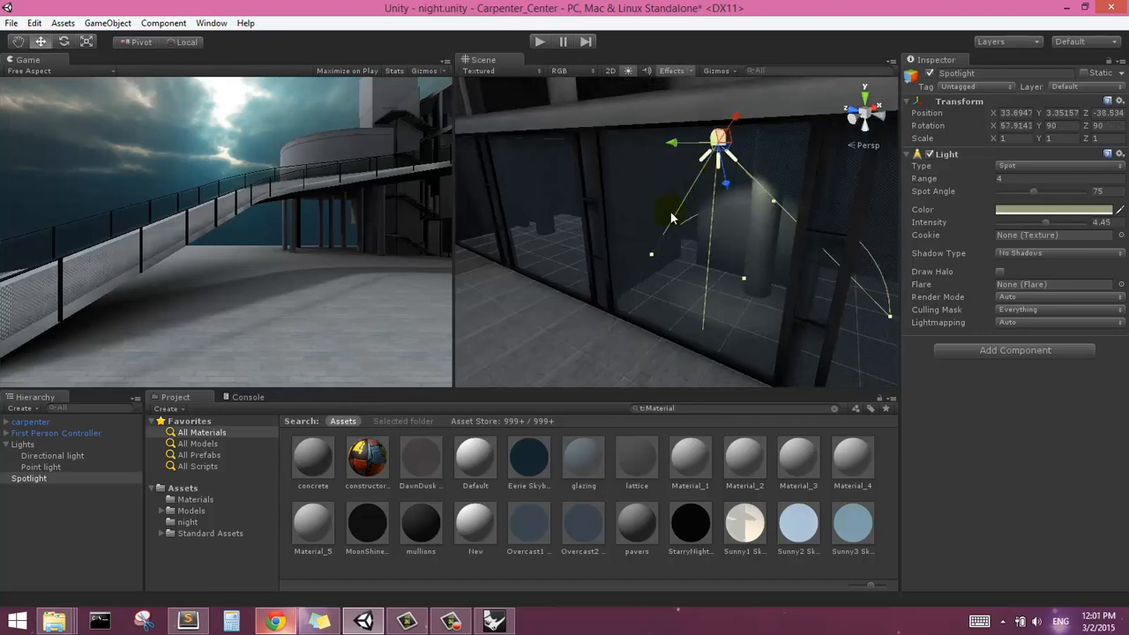
Shift the tilted spotlight to about X 33.9, Y 3.35, Z -38.5 and increase its intensity to 4.45
alt+drag(808, 215, 733, 245)
scroll(733, 244, down, 2)
middle_drag(698, 232, 737, 225)
alt+drag(722, 258, 648, 282)
scroll(648, 280, down, 5)
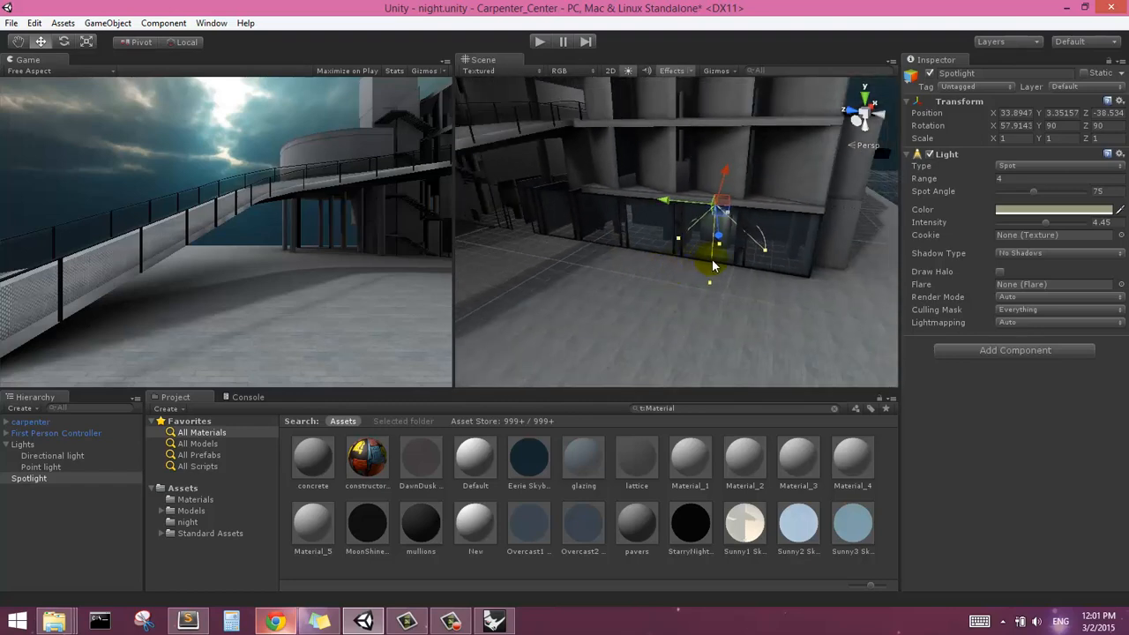
Deselect the spotlight and run the scene with the game view maximized on play
click(880, 195)
alt+drag(786, 252, 695, 212)
middle_drag(684, 219, 671, 238)
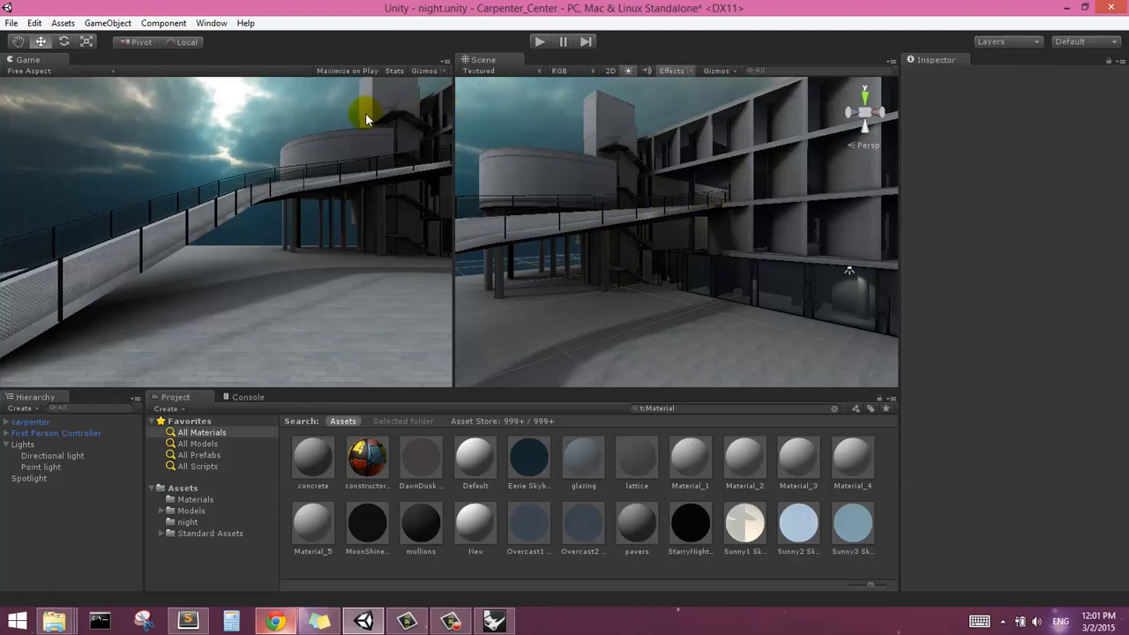
click(347, 72)
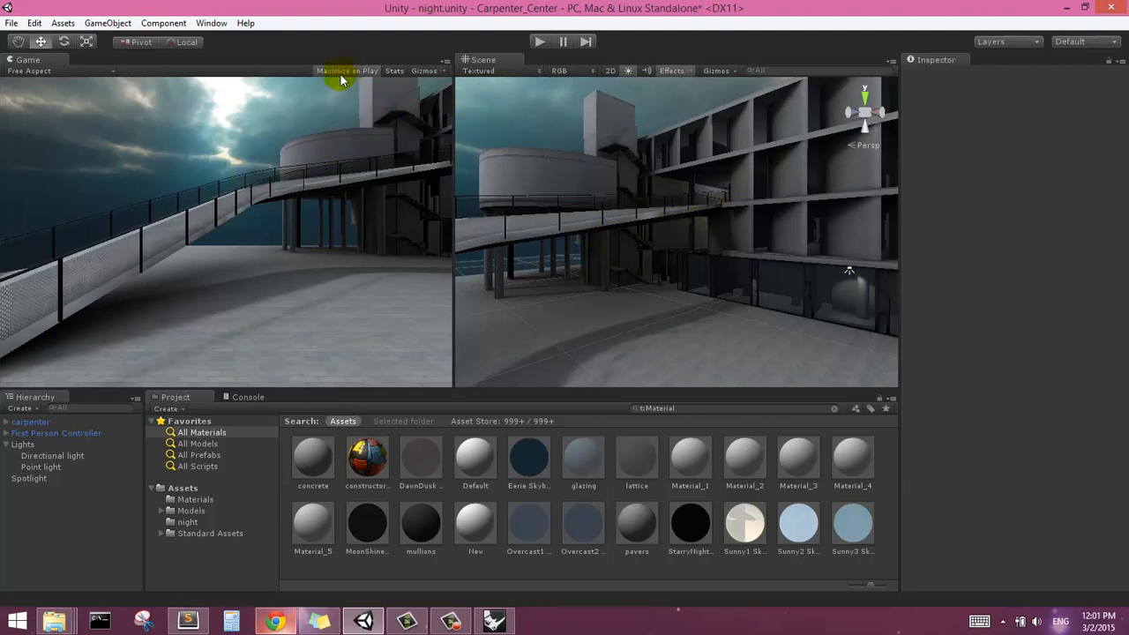
click(540, 41)
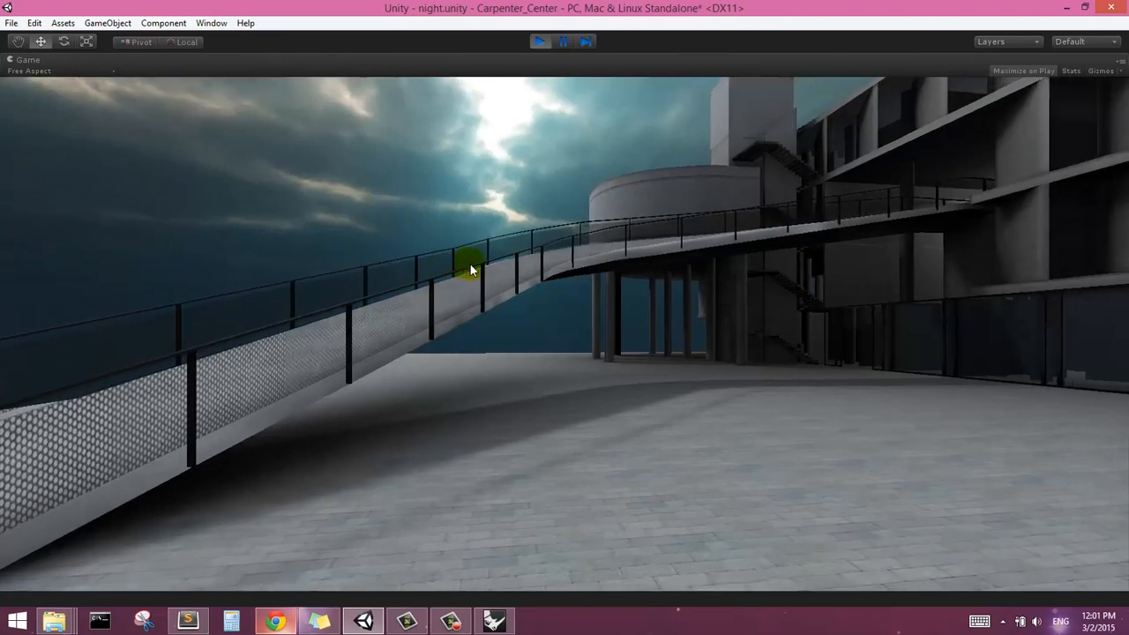
Walk across the plaza to the ground-floor glazing and examine the spotlight's effect inside
key(w)
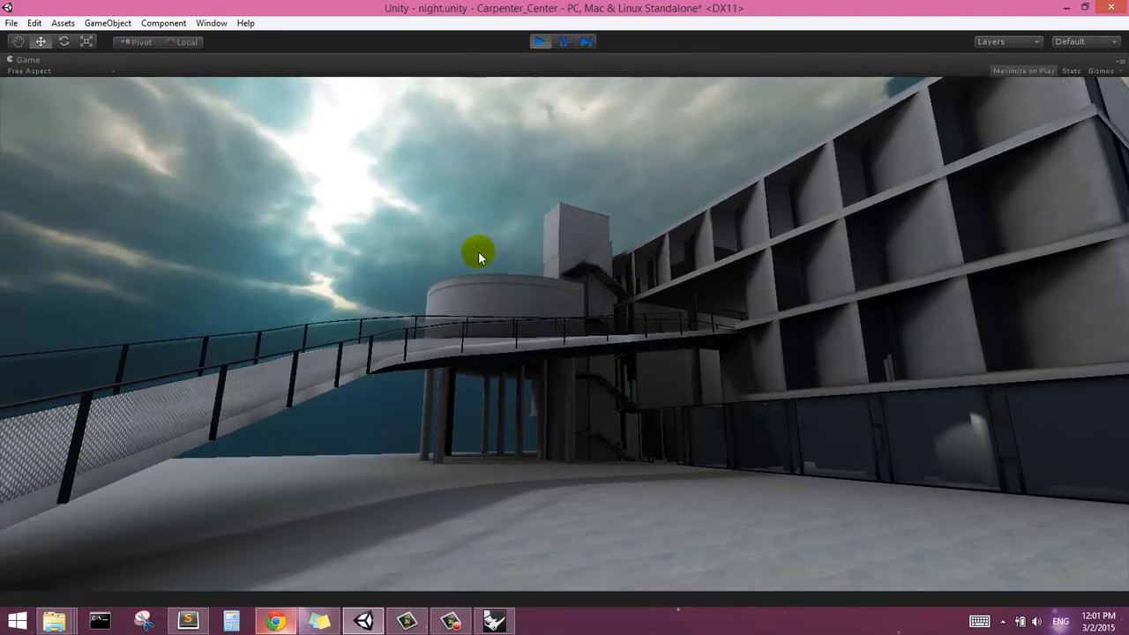
key(w)
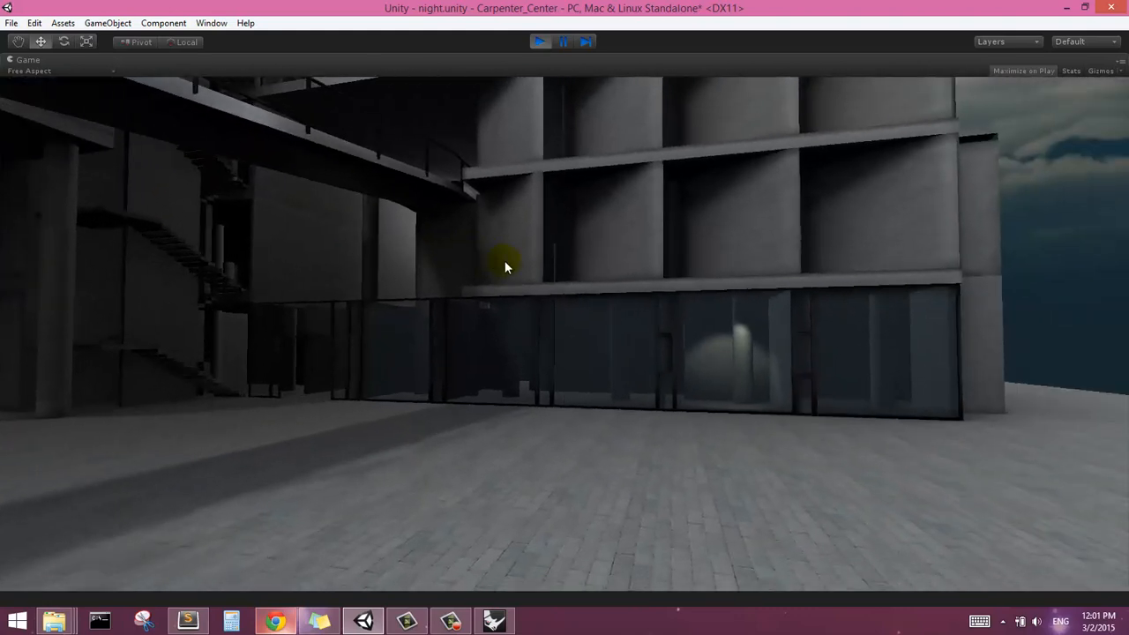
key(w)
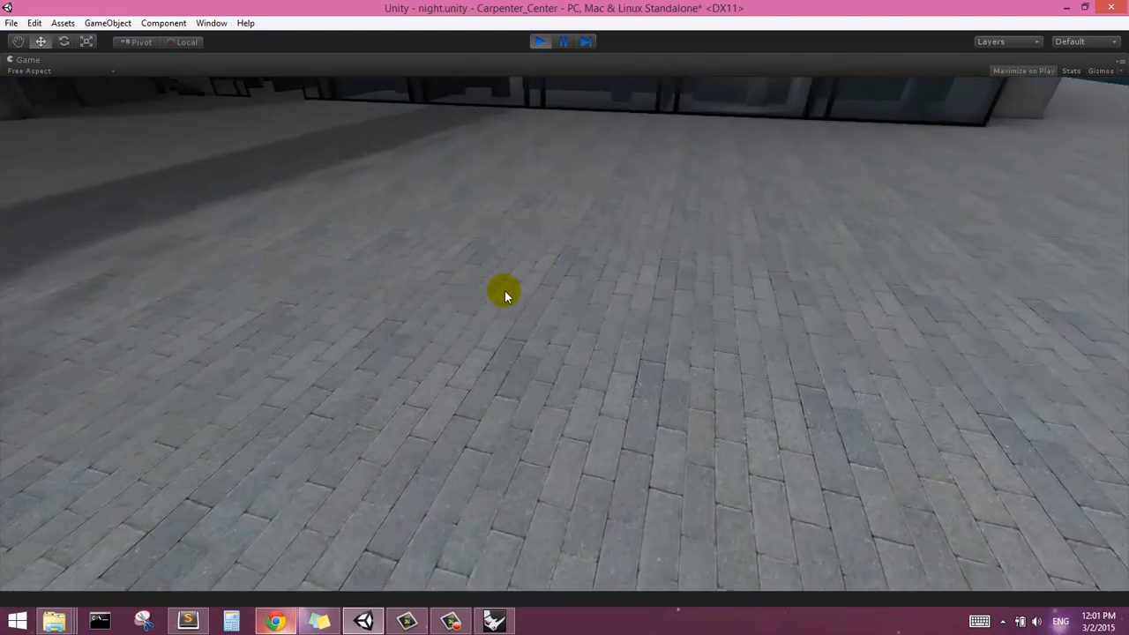
key(w)
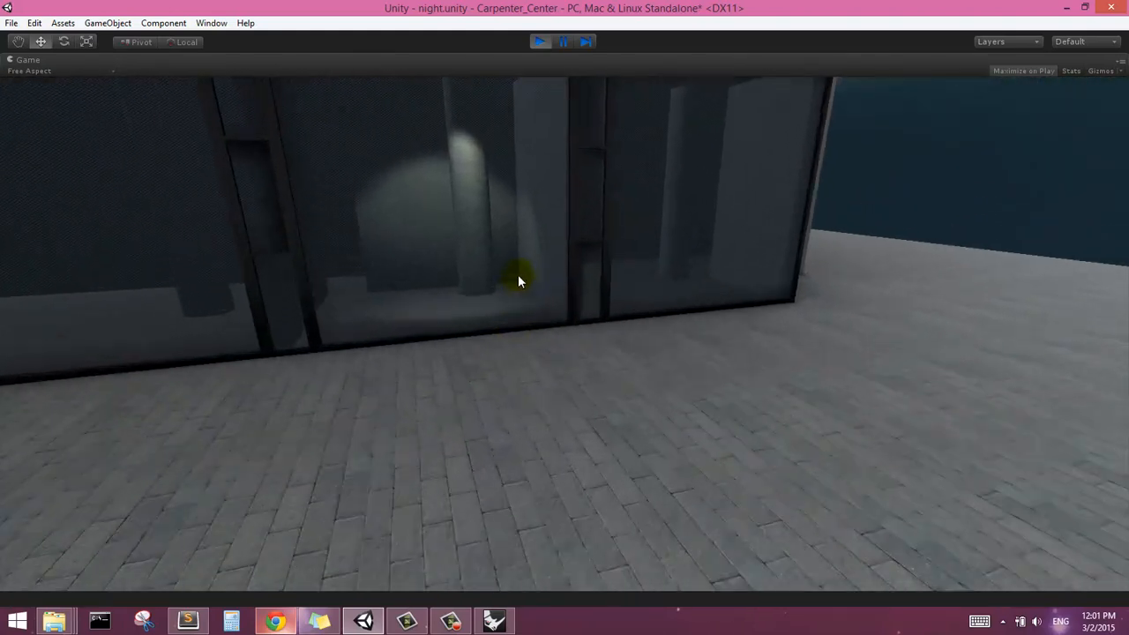
Back away from the ground-floor glazing to view the spotlight's effect from out on the plaza
key(s)
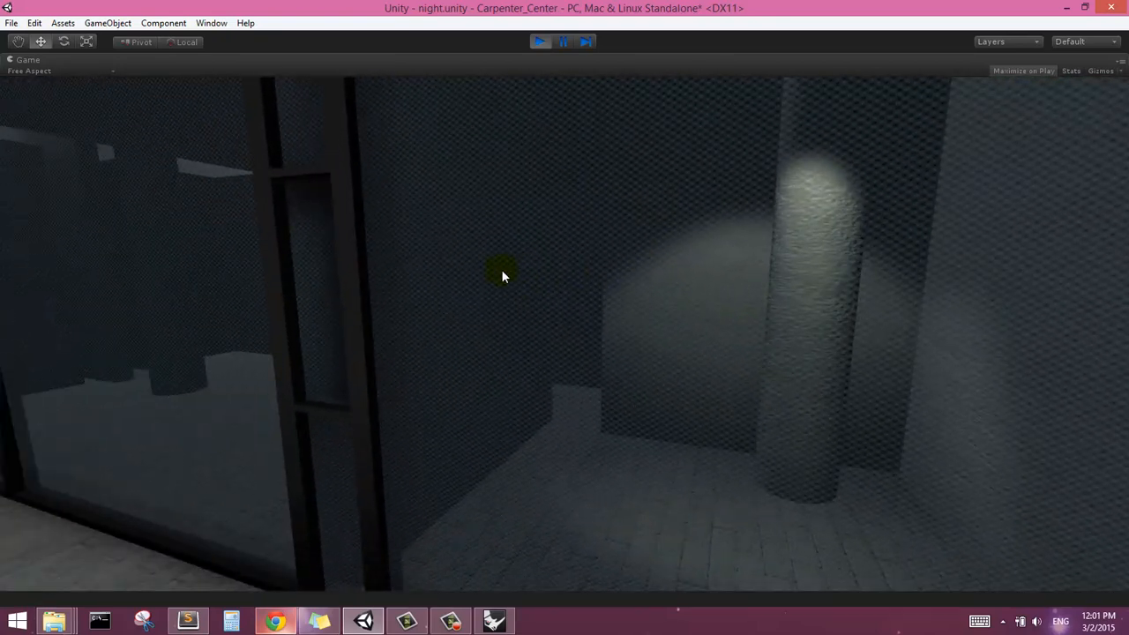
key(s)
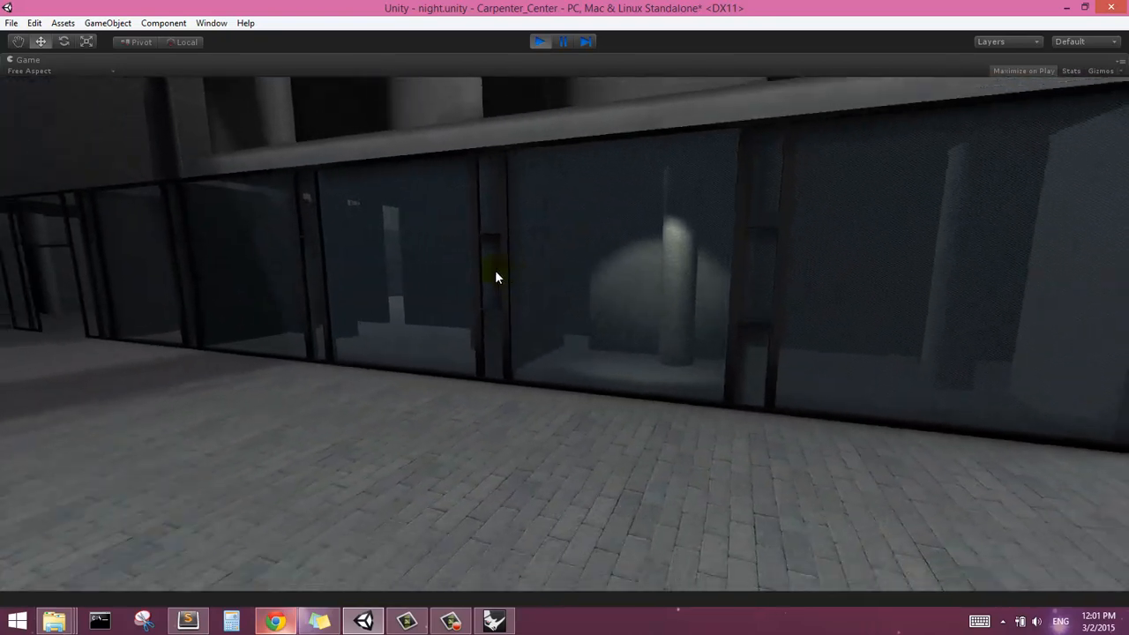
key(s)
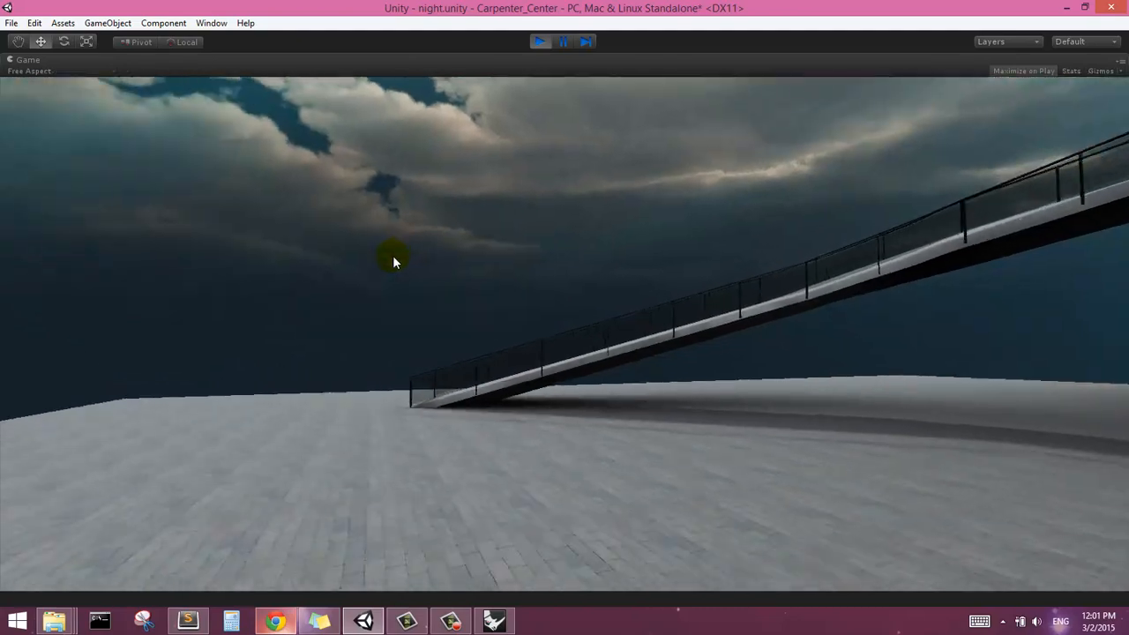
Walk up the curved ramp and through the building's passage to examine the night lighting, and end play mode
key(w)
key(w)
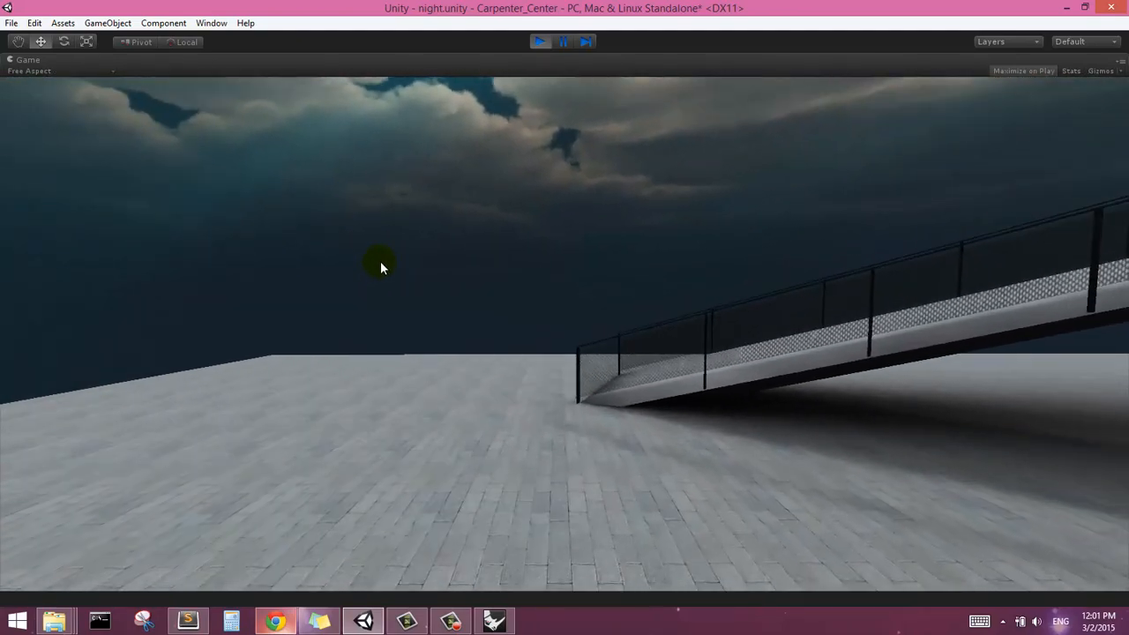
key(w)
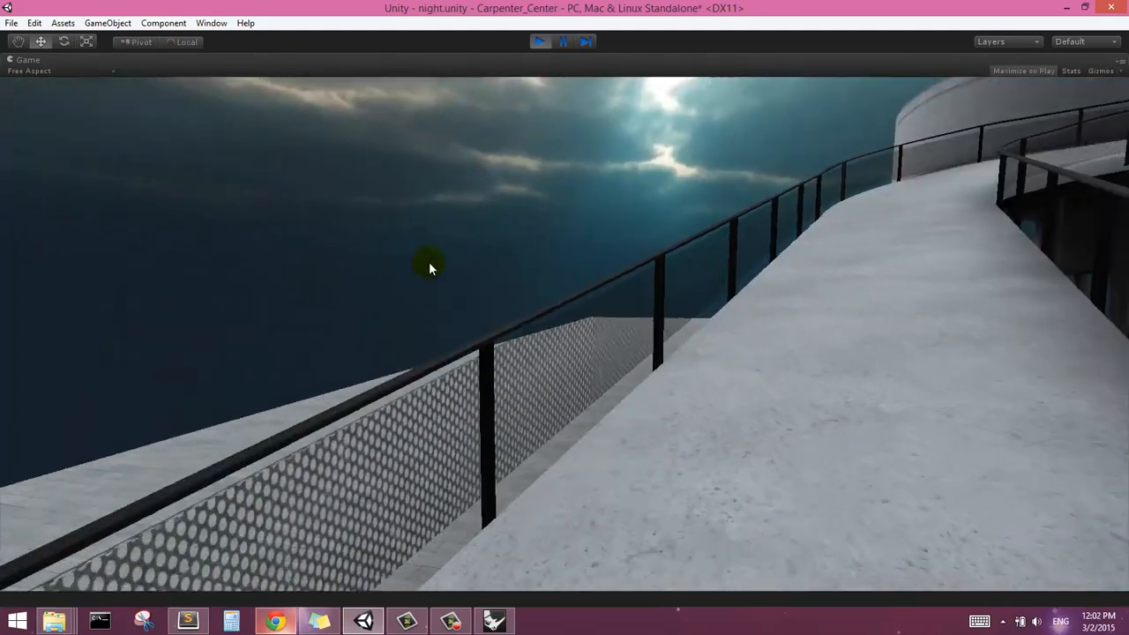
key(w)
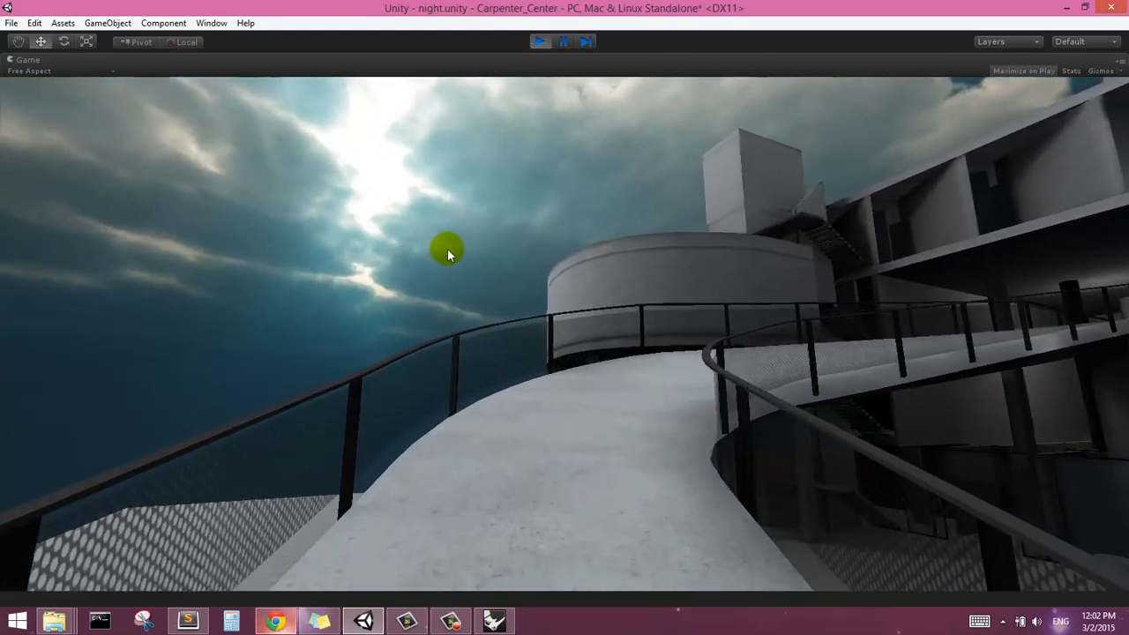
key(w)
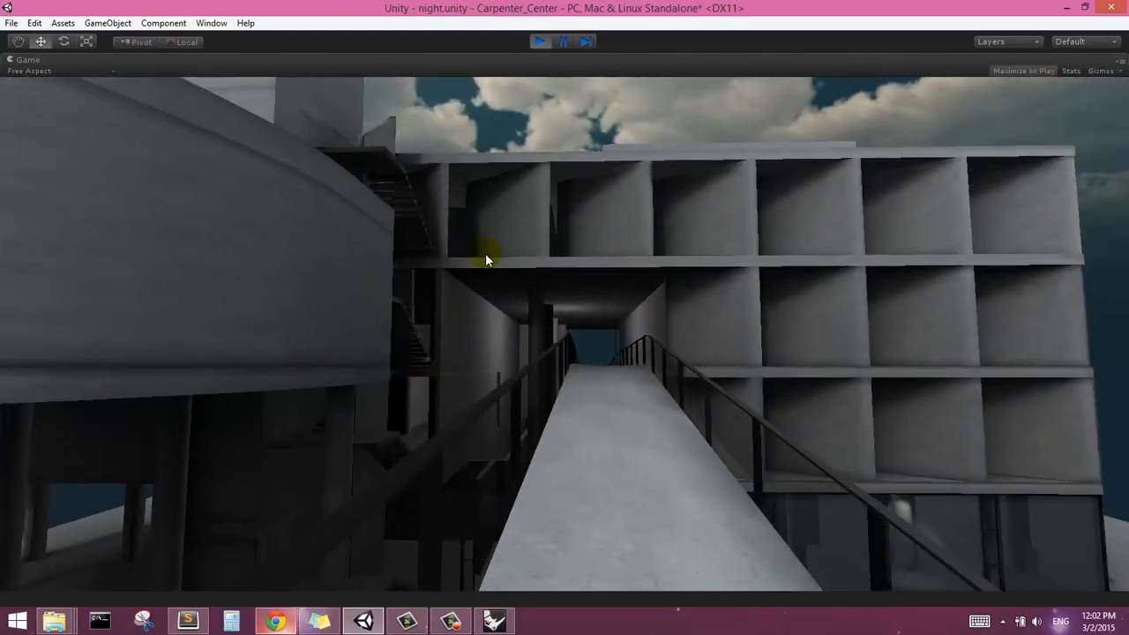
key(w)
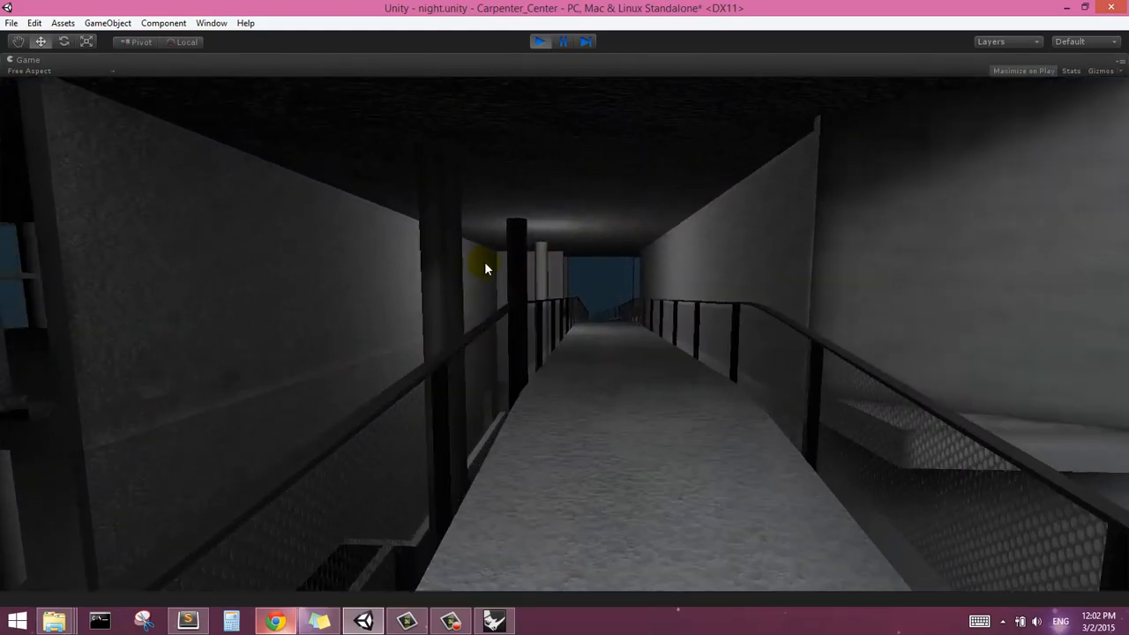
key(w)
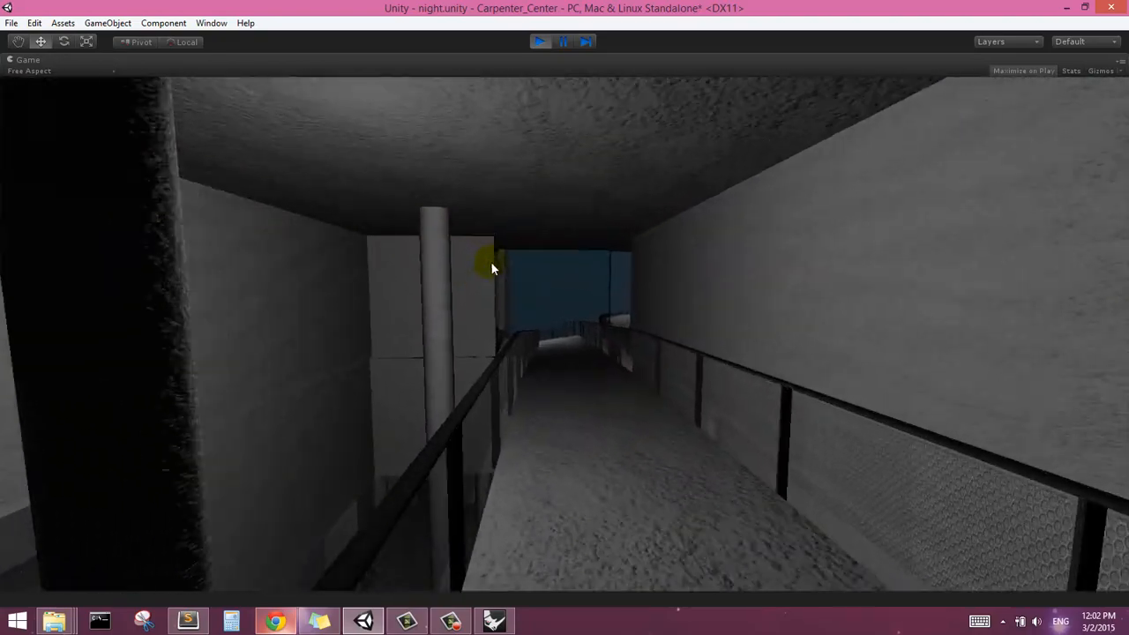
key(w)
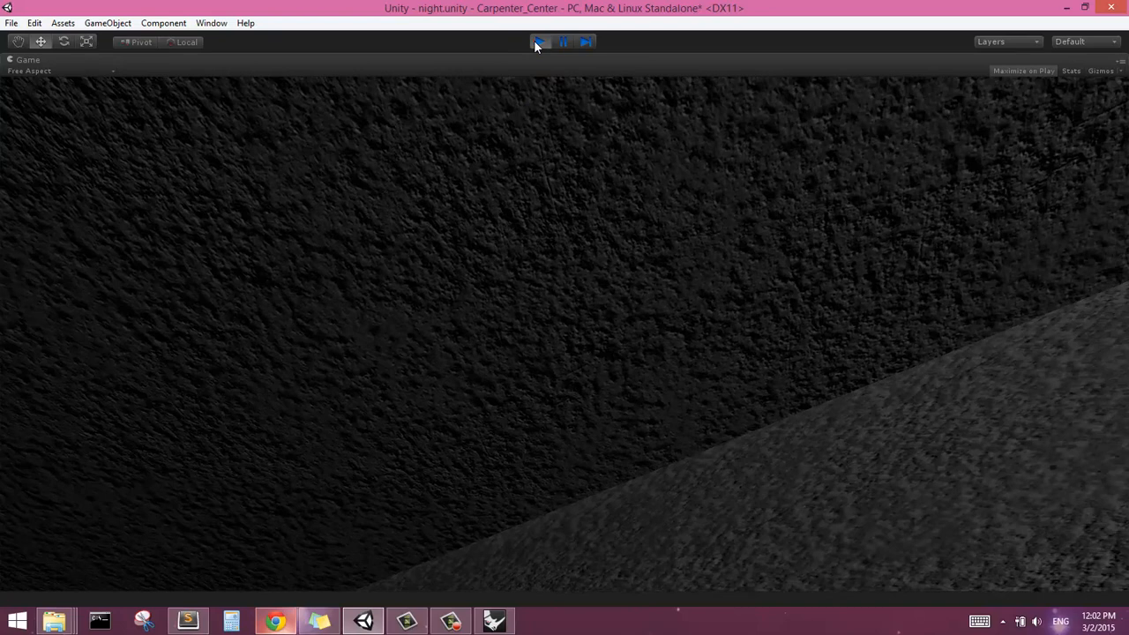
click(536, 42)
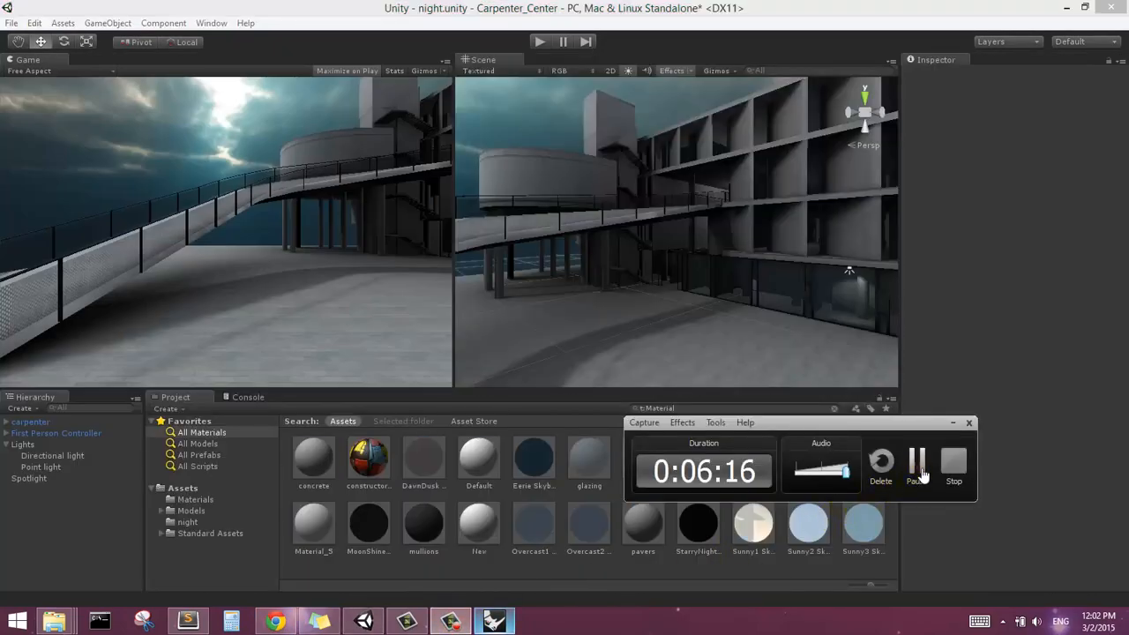
click(917, 468)
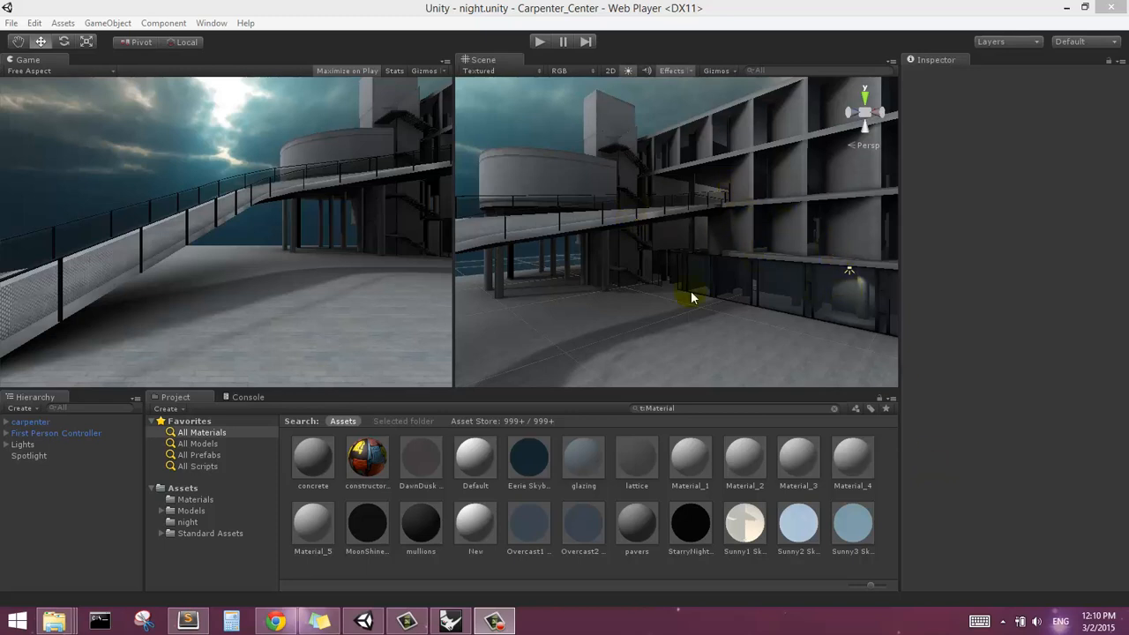
Open the build settings for the night scene and review the available target platforms
alt+drag(635, 257, 703, 224)
scroll(641, 237, down, 3)
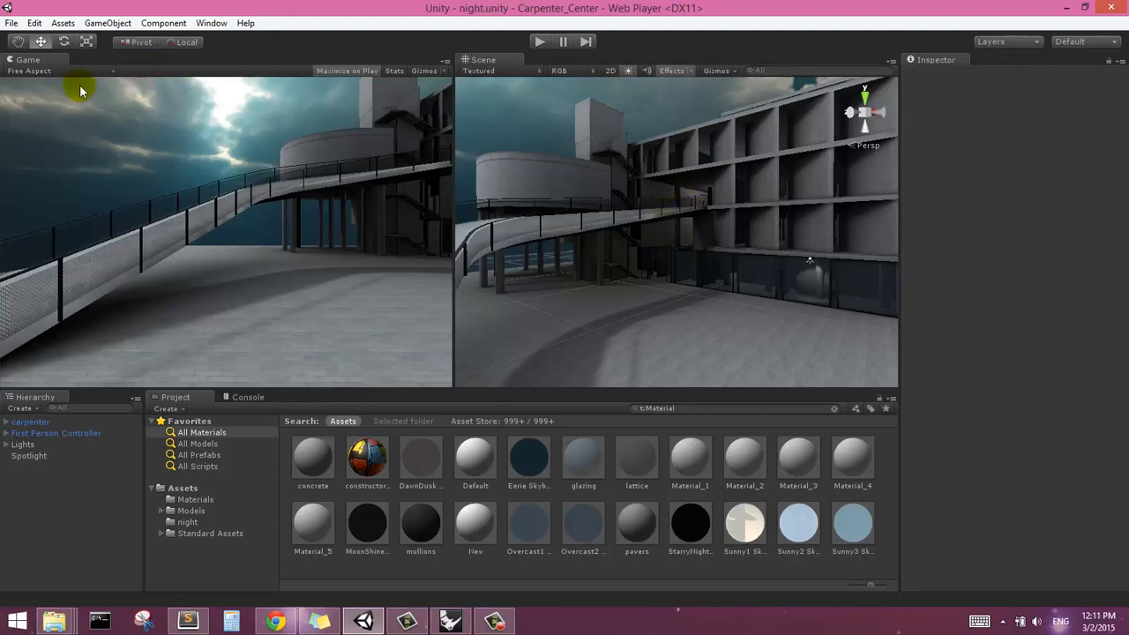
click(12, 25)
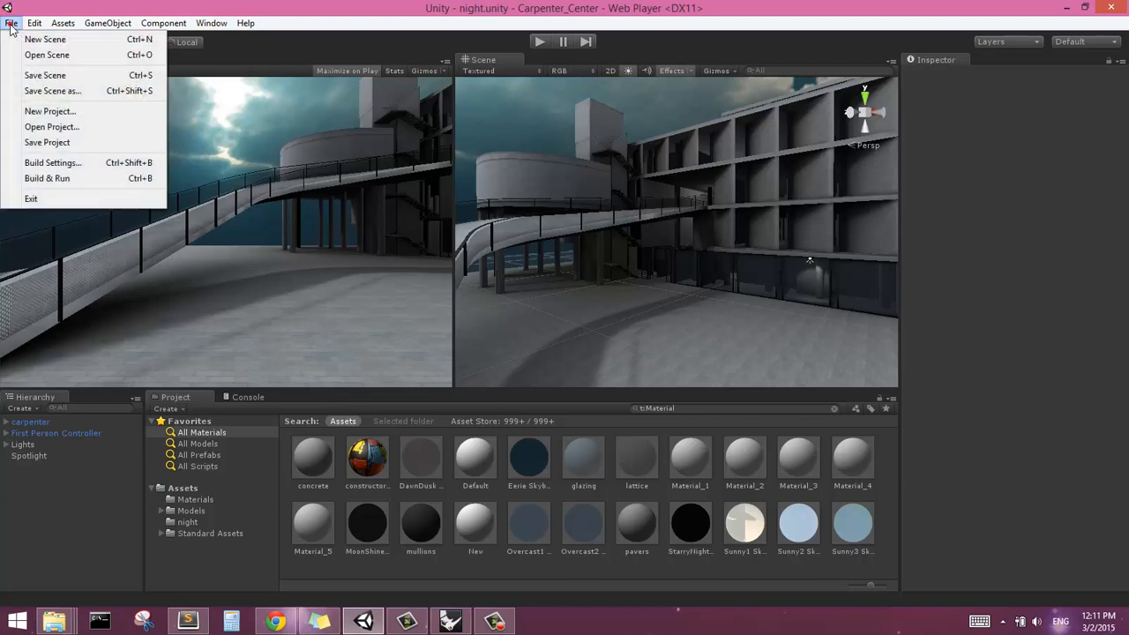
click(74, 164)
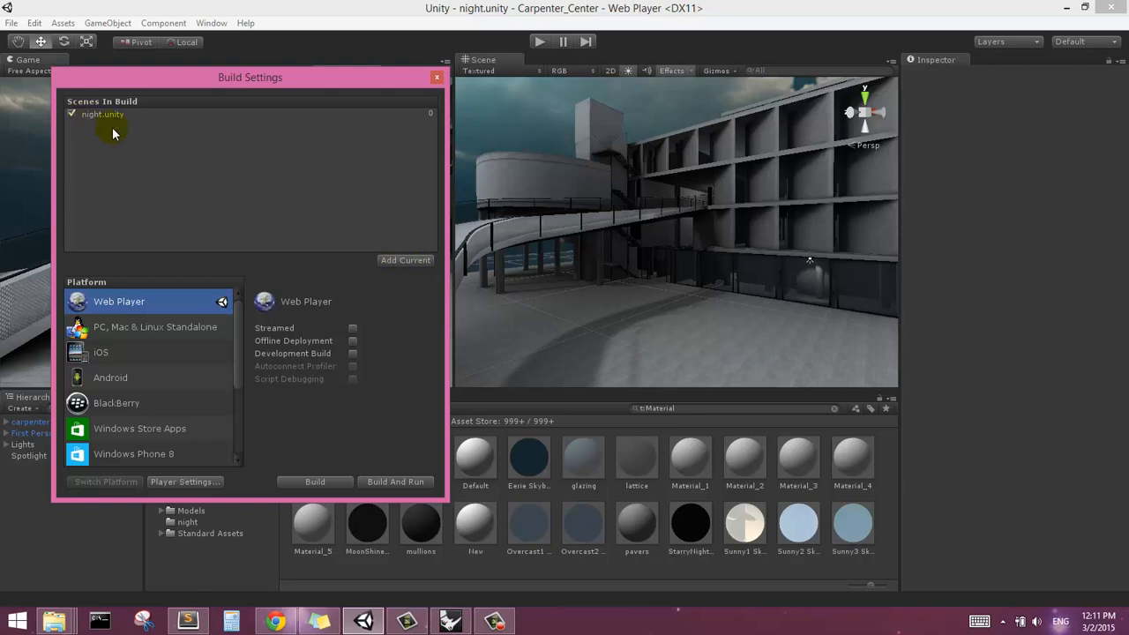
right_drag(655, 275, 653, 242)
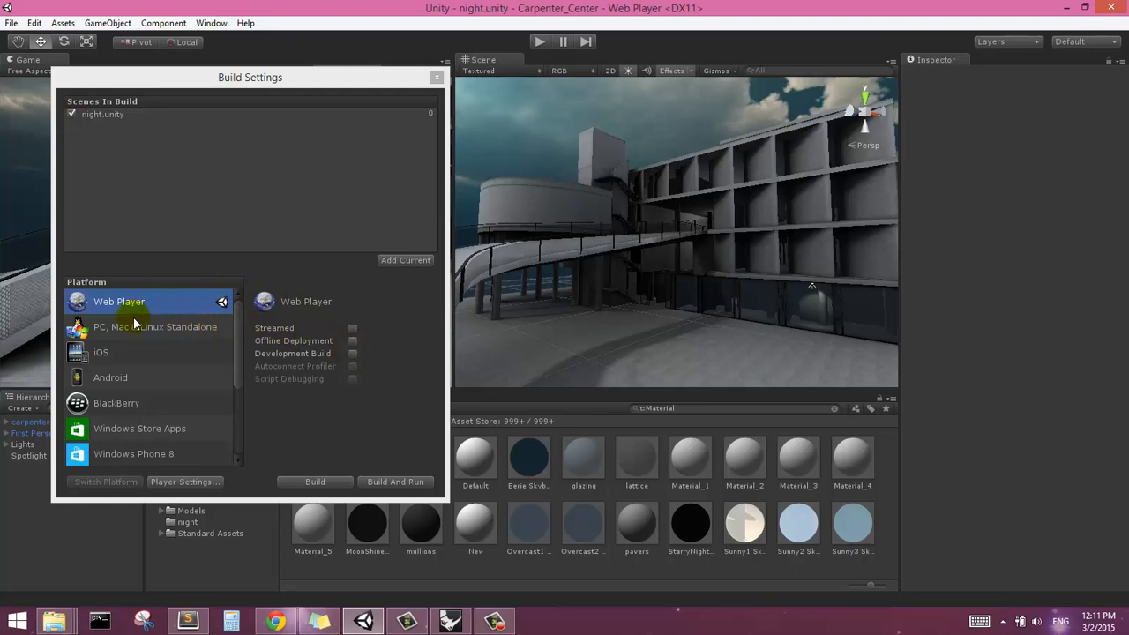
click(236, 335)
scroll(231, 380, down, 5)
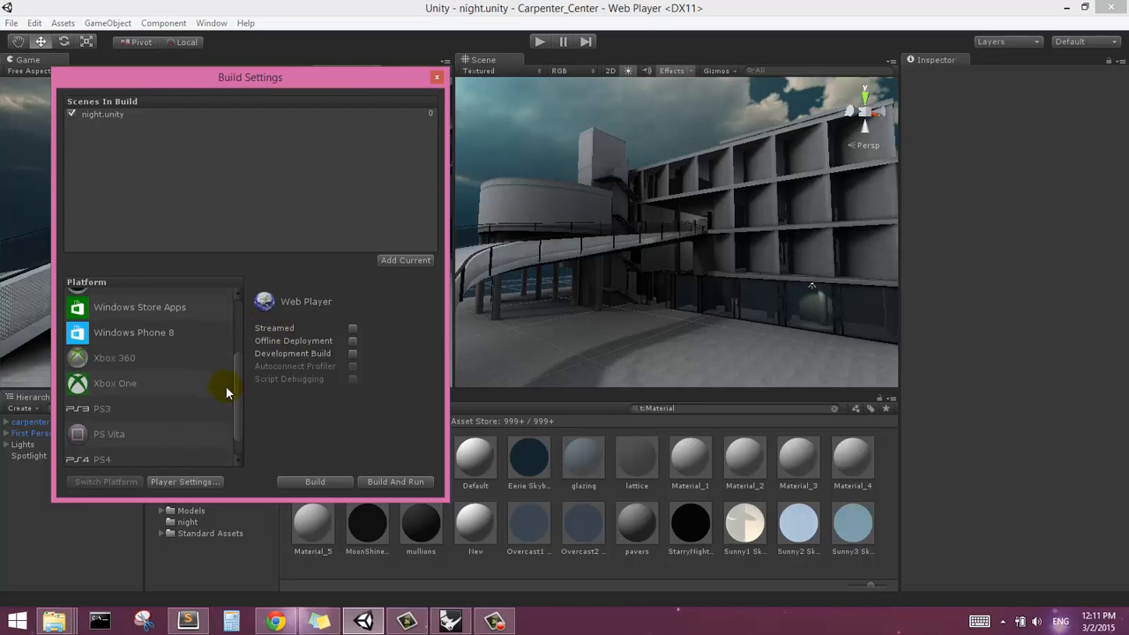
drag(236, 386, 237, 318)
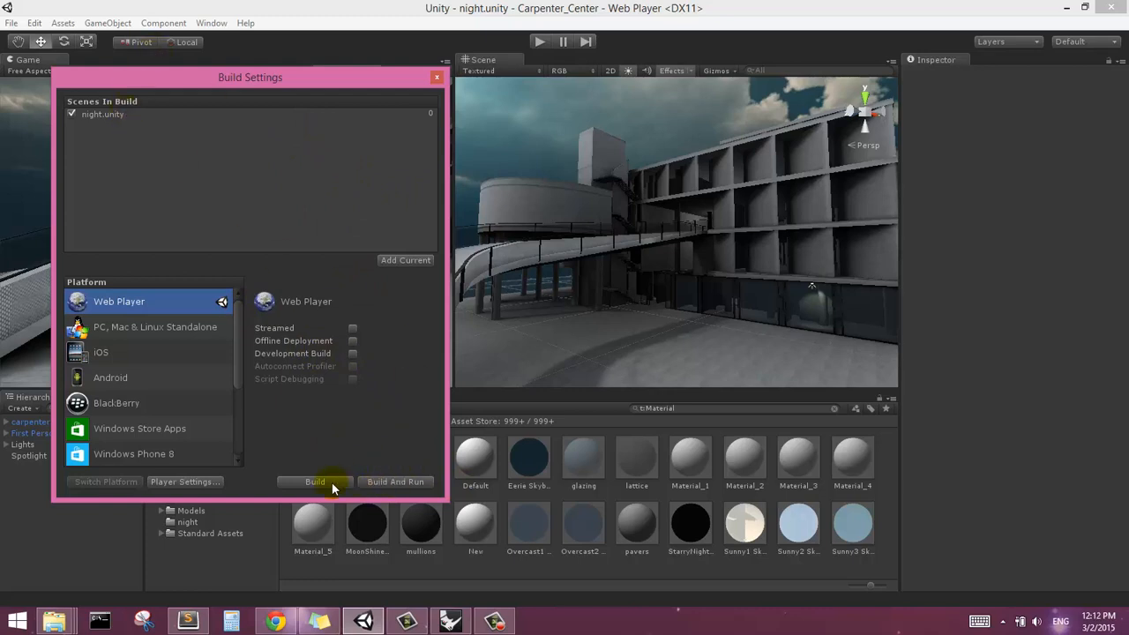
Start a Web Player build-and-run and browse to the Carpenter Center folder on the desktop for its output
click(398, 484)
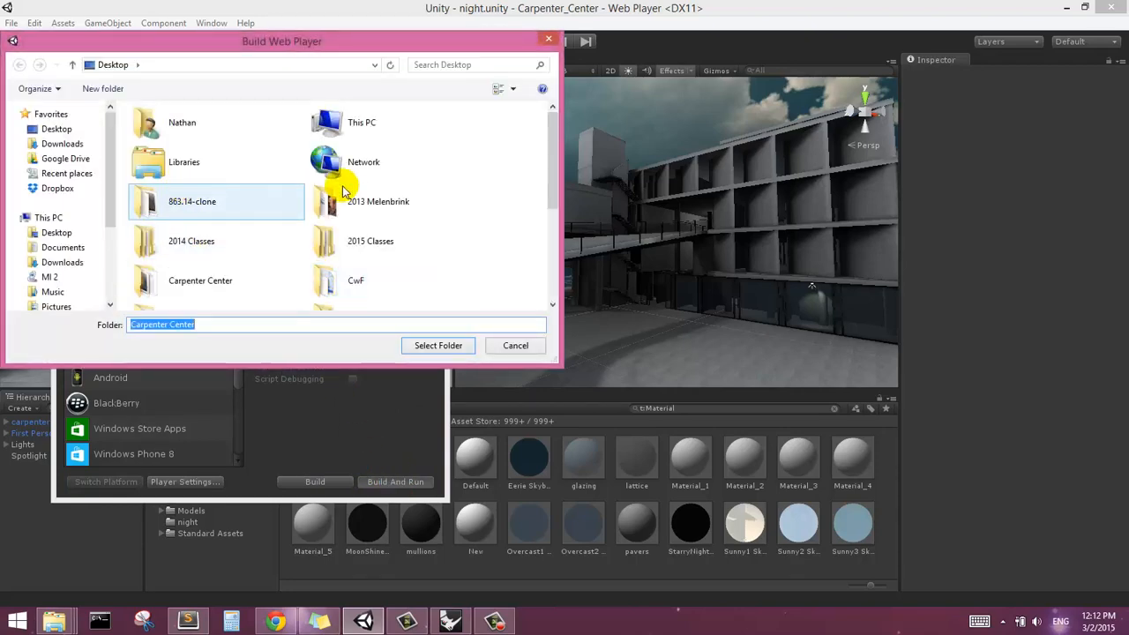
scroll(542, 177, down, 1)
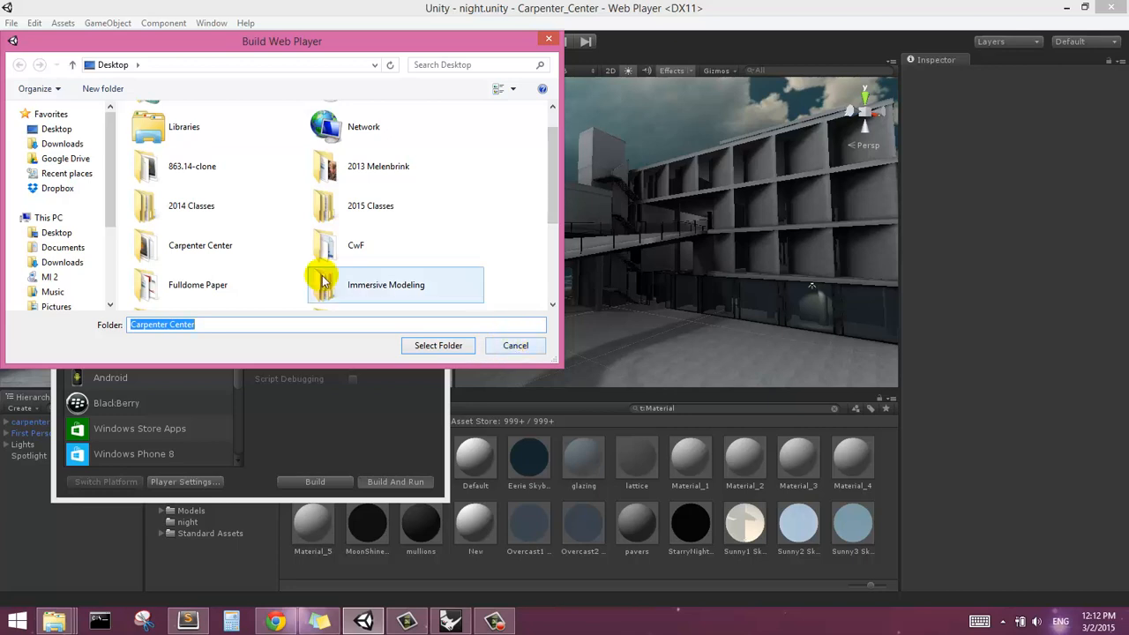
double_click(239, 248)
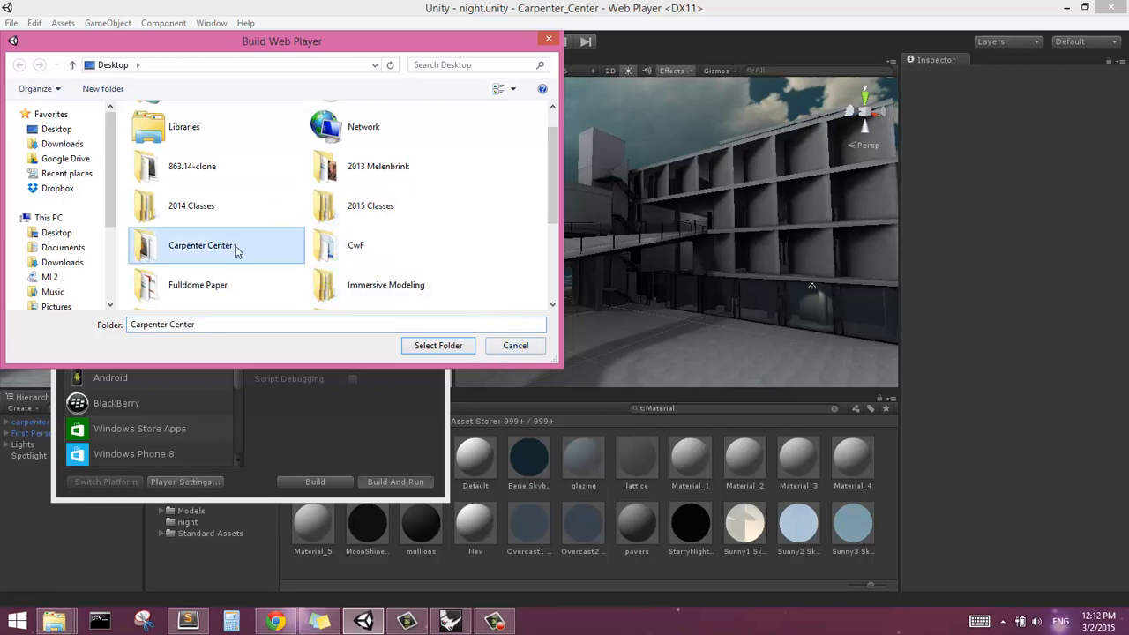
click(180, 144)
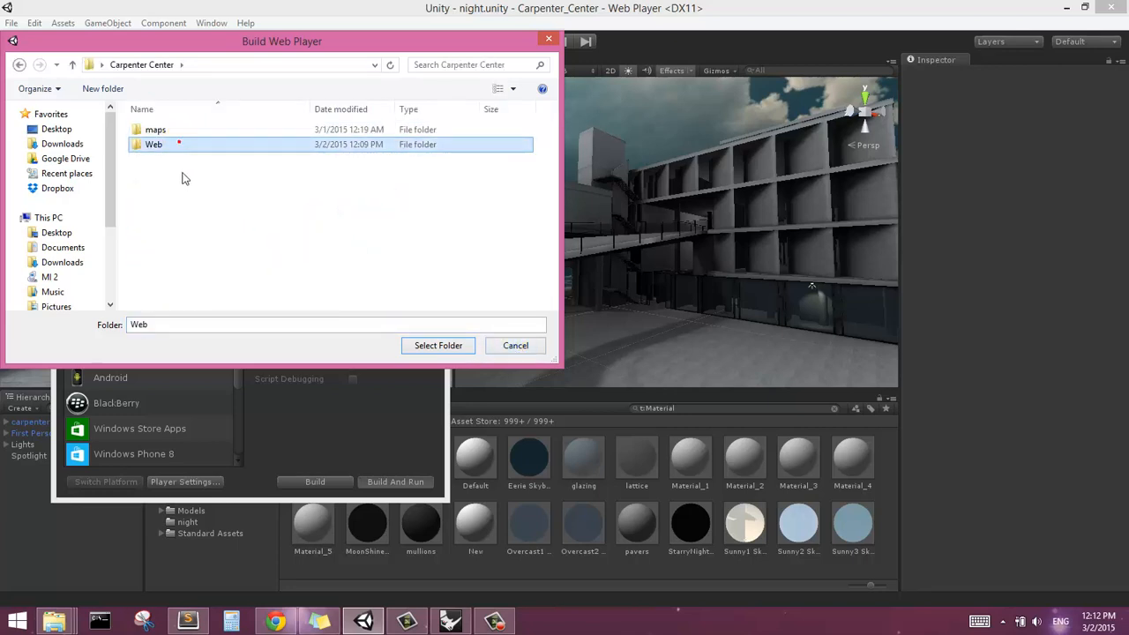
Create a folder named build inside Carpenter Center and build the web player into it
right_click(221, 214)
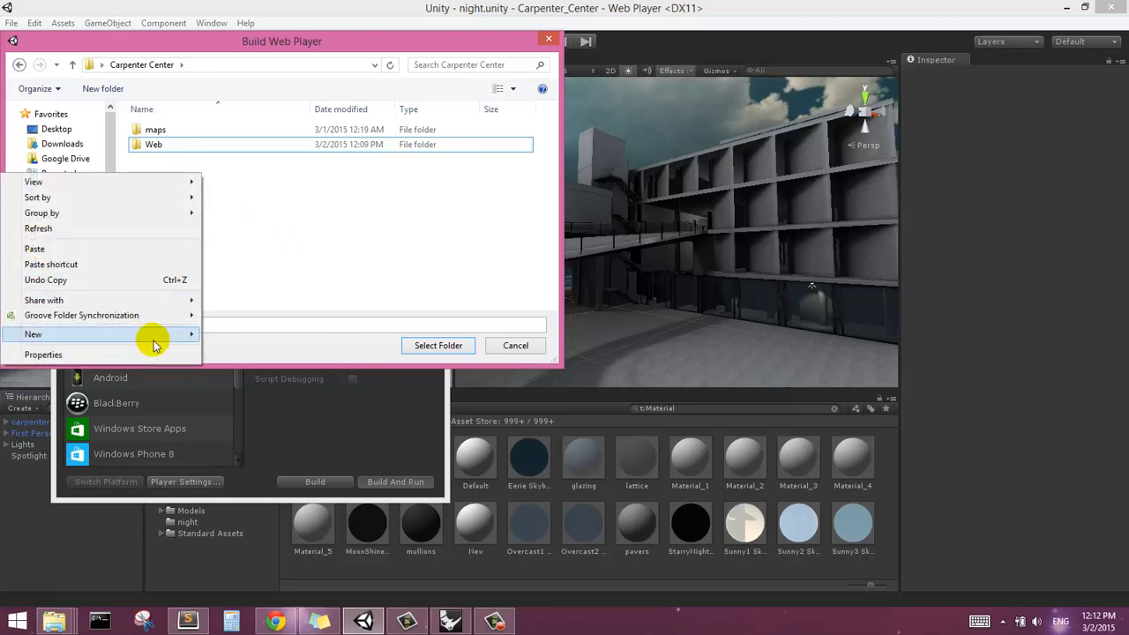
mouse_move(174, 340)
click(235, 335)
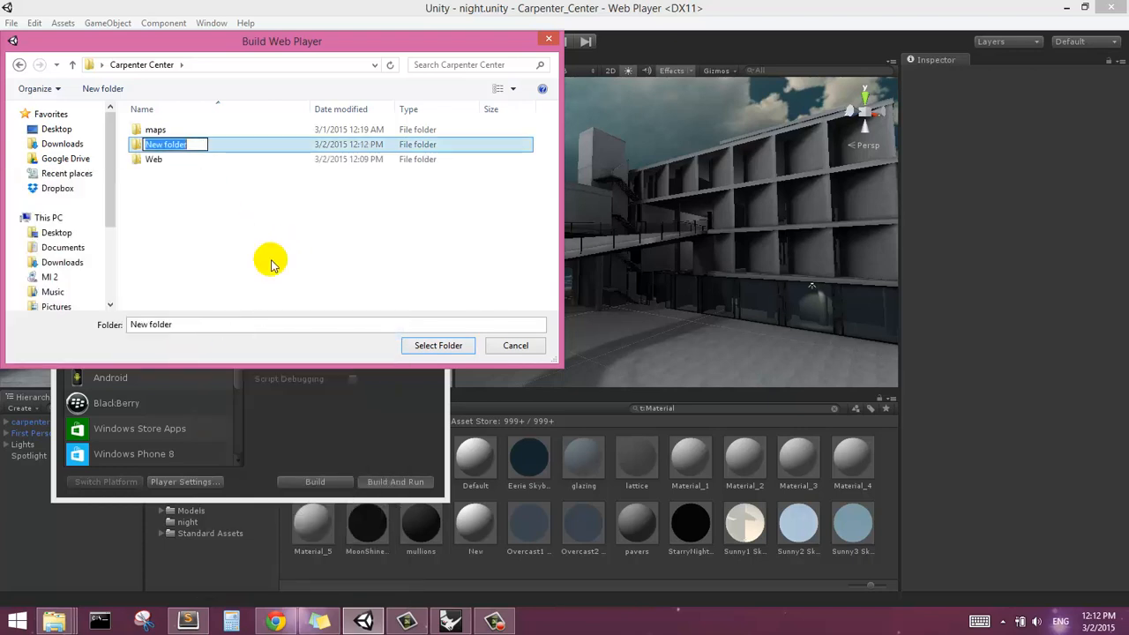
text(build)
key(Return)
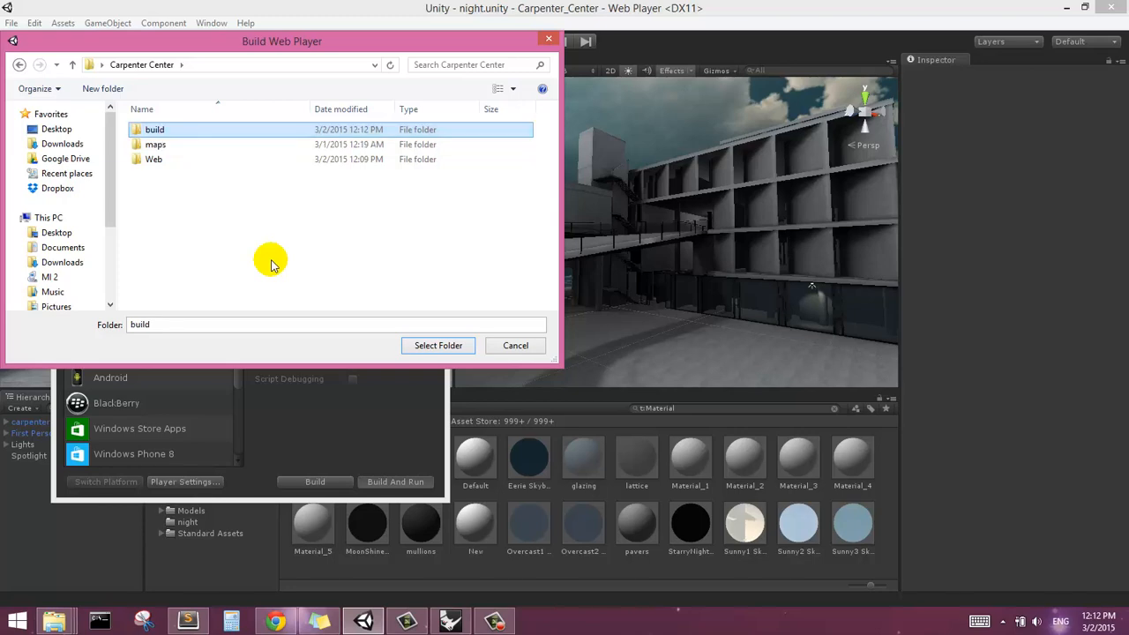
key(Return)
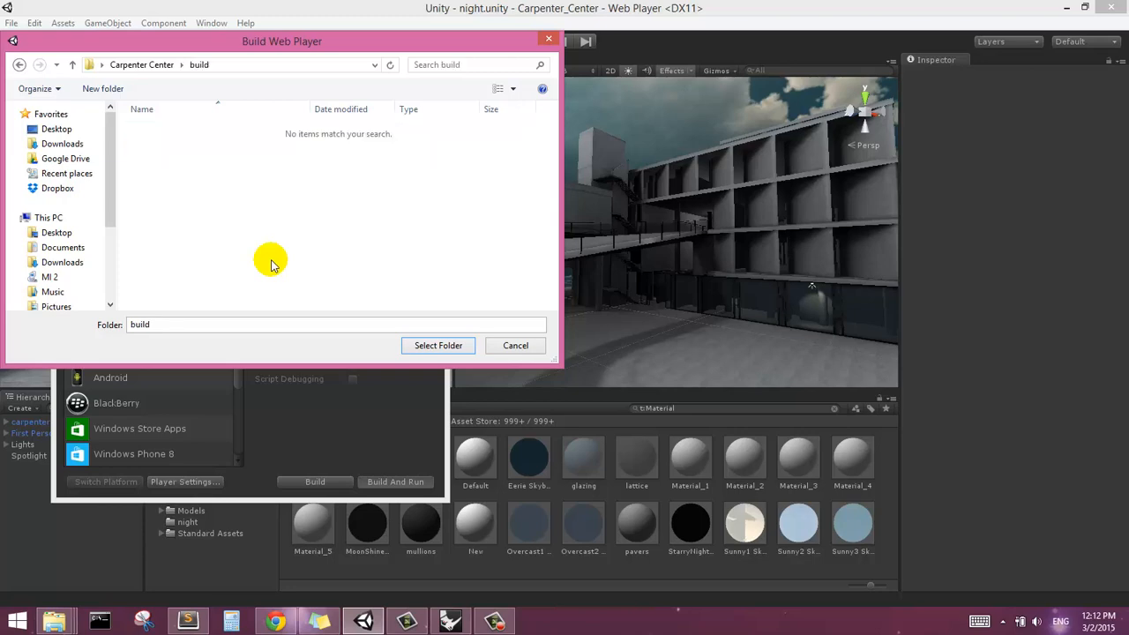
click(453, 345)
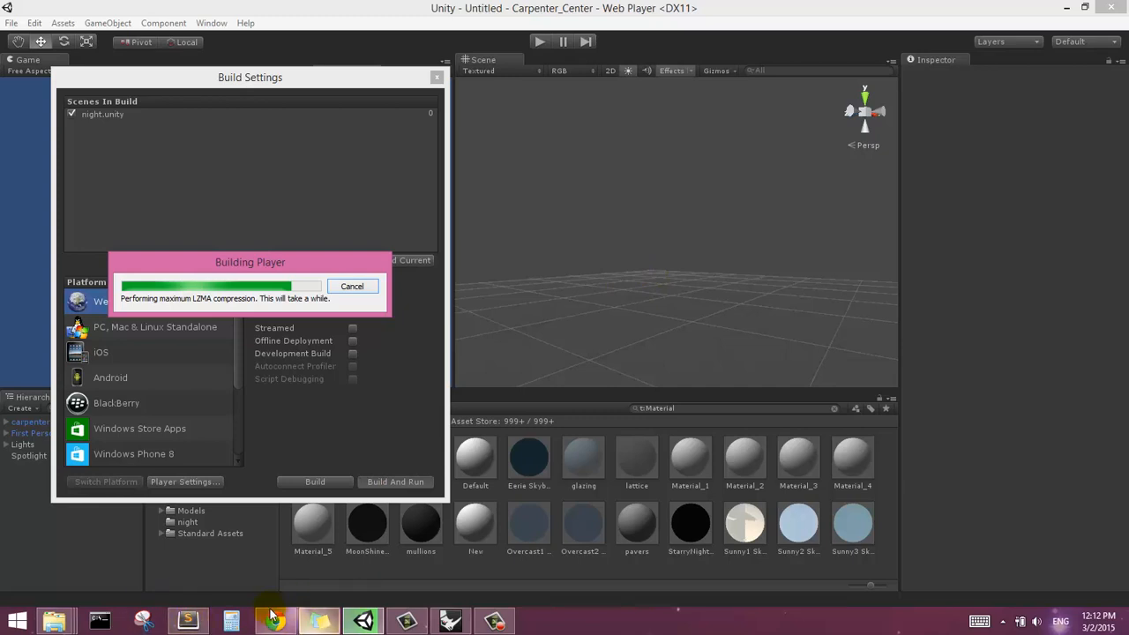
Switch to Sublime Text and look through the Carpenter Center.html web player code down to its end
click(187, 622)
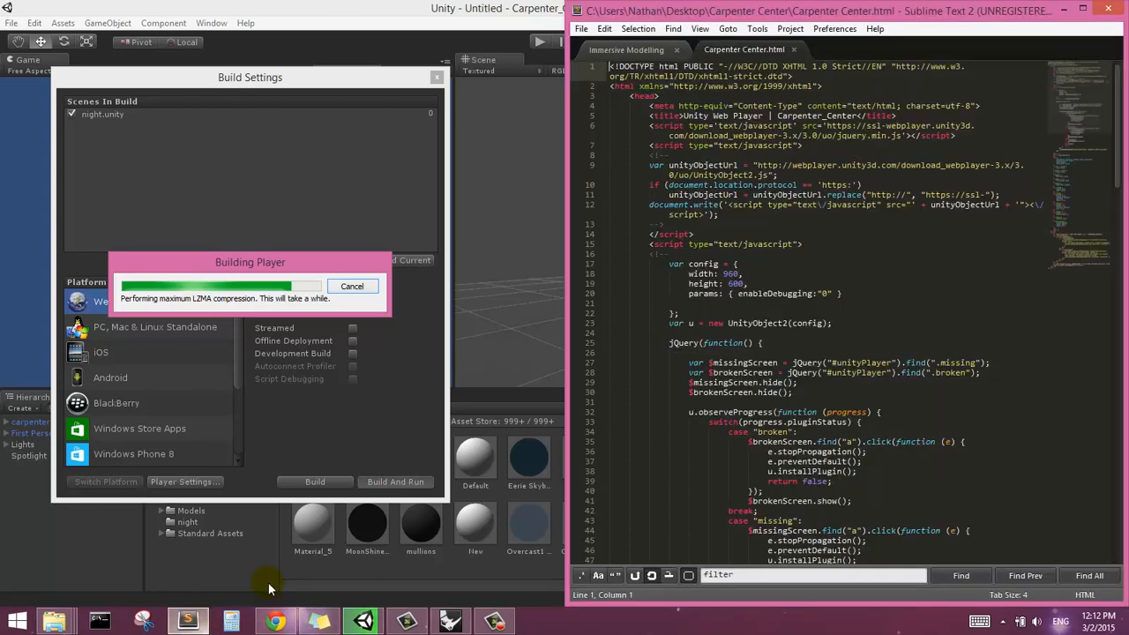
click(863, 229)
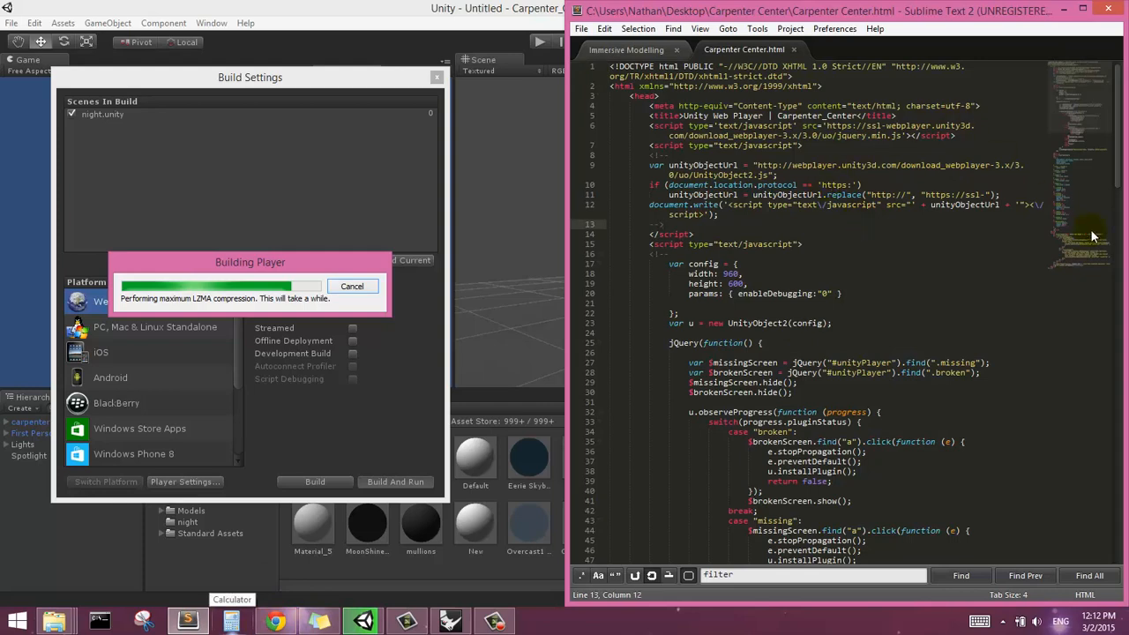
scroll(1076, 106, down, 2)
scroll(1075, 104, down, 3)
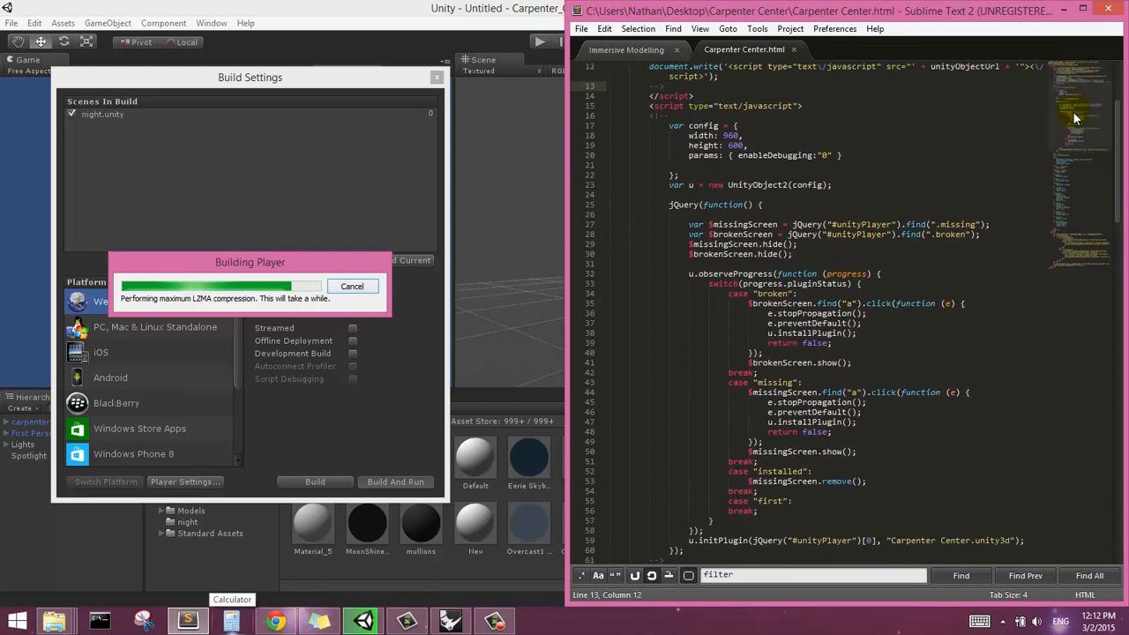
drag(1073, 115, 1068, 232)
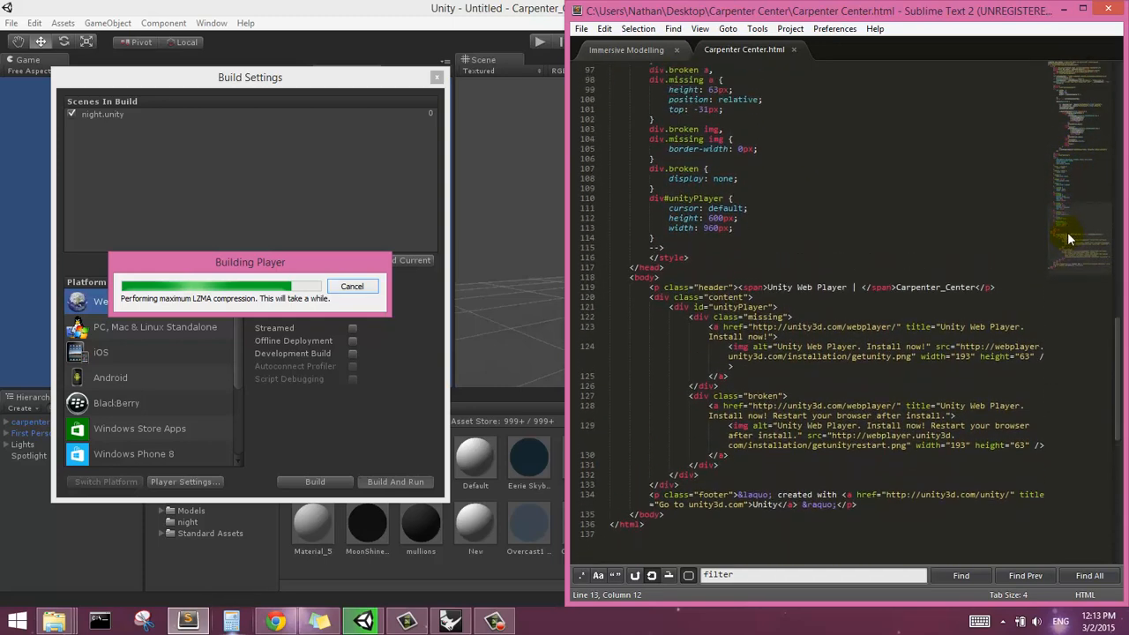
Switch to Chrome and walk around the plaza in the Carpenter Center.html web player to examine the exported scene
click(273, 623)
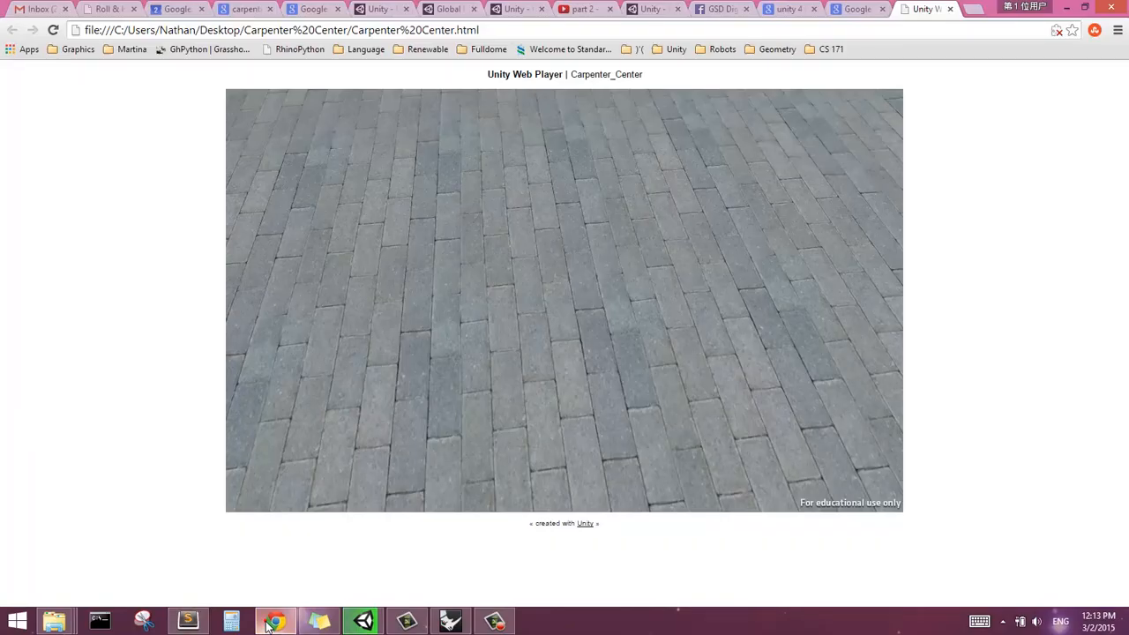
click(442, 313)
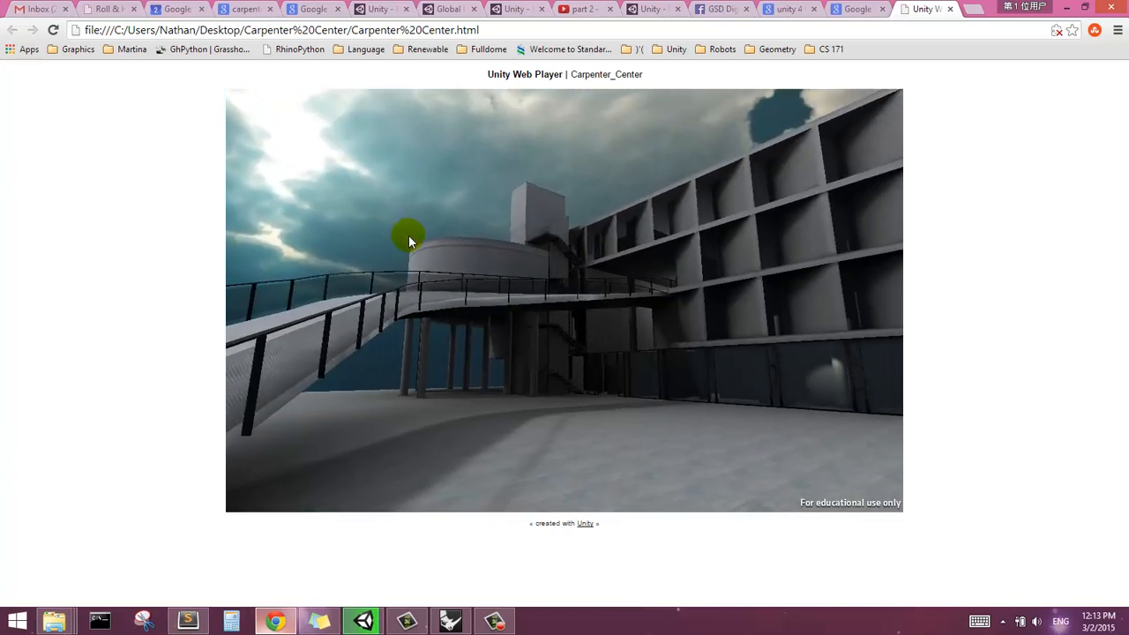
key(w)
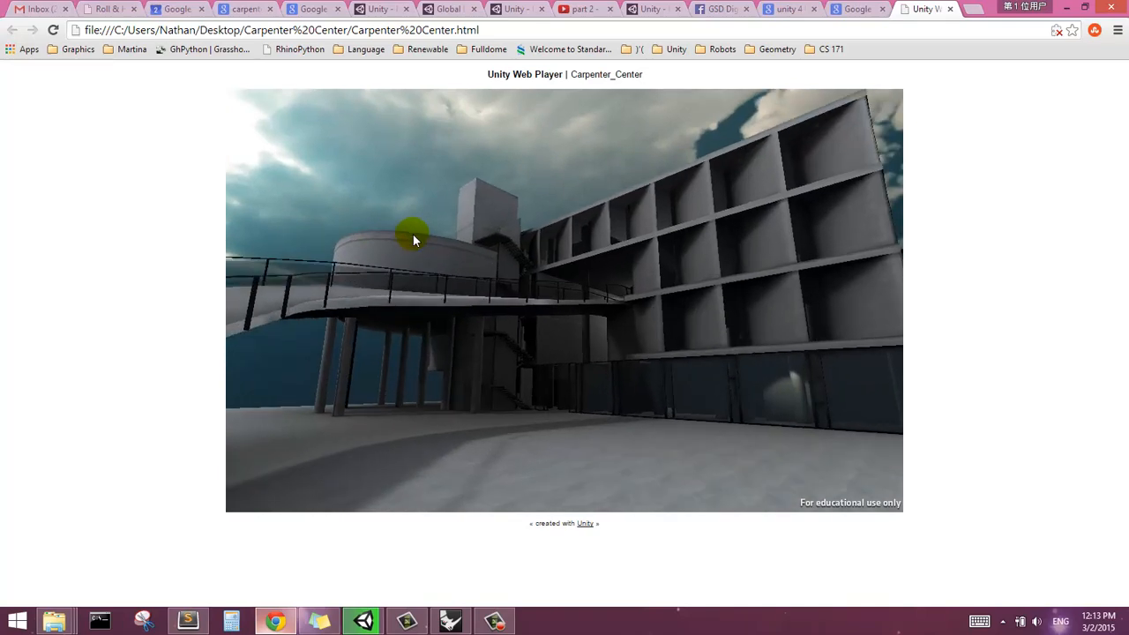
key(w)
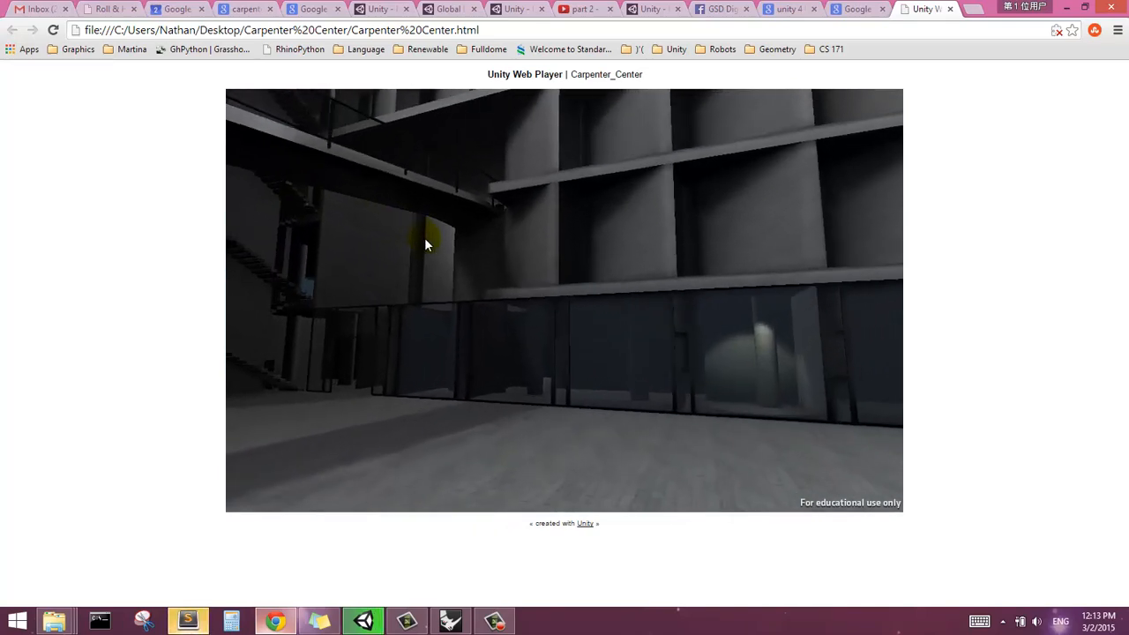
key(a)
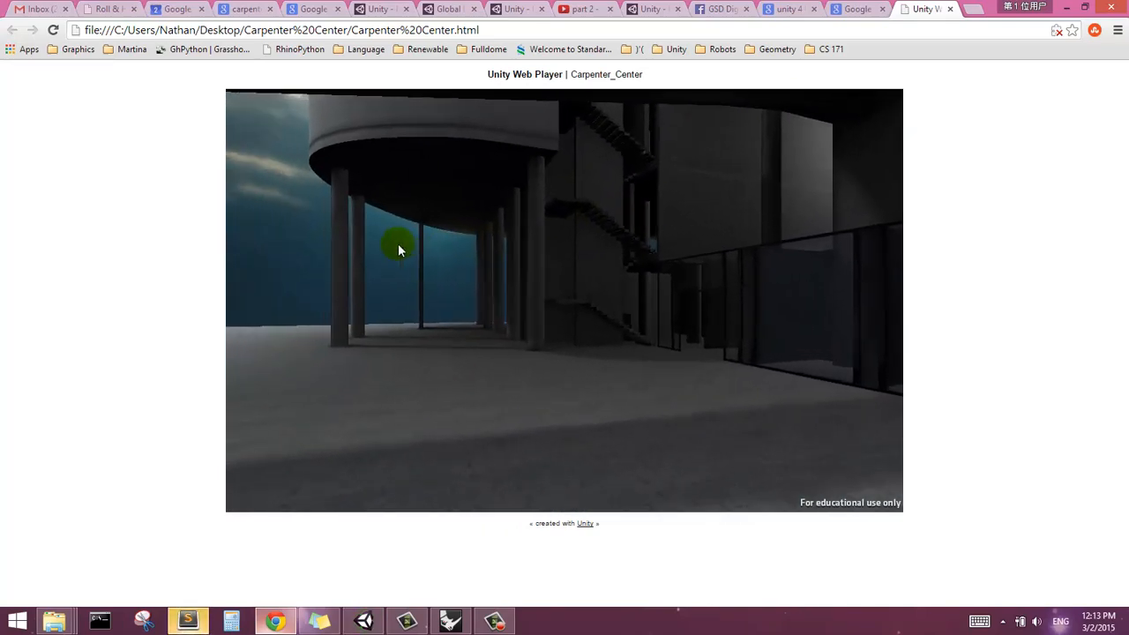
key(a)
key(s)
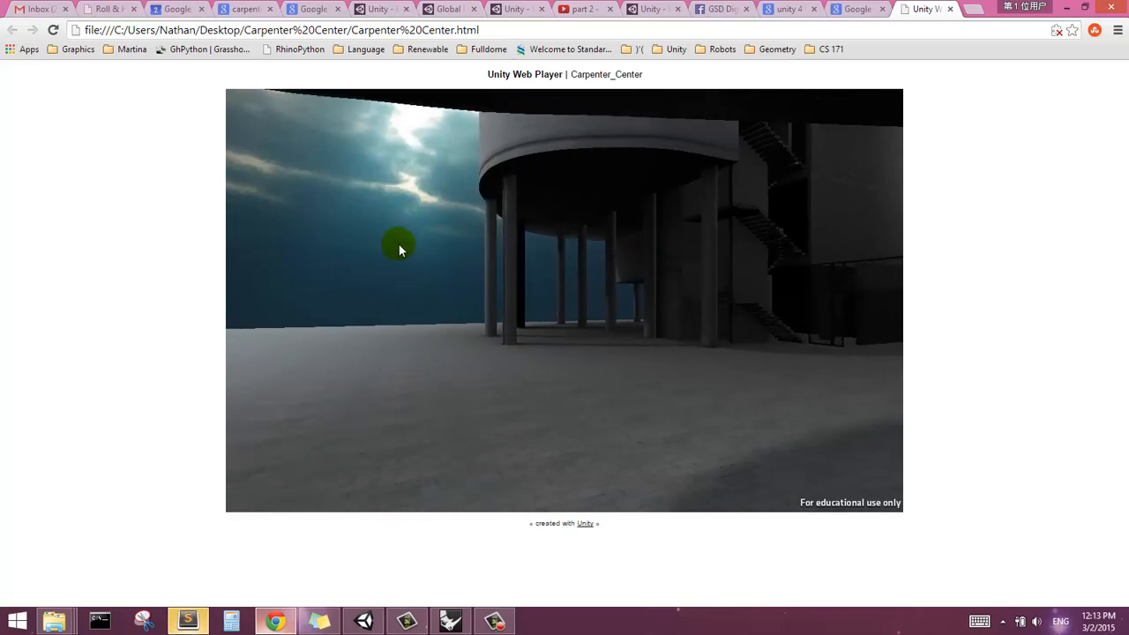
key(s)
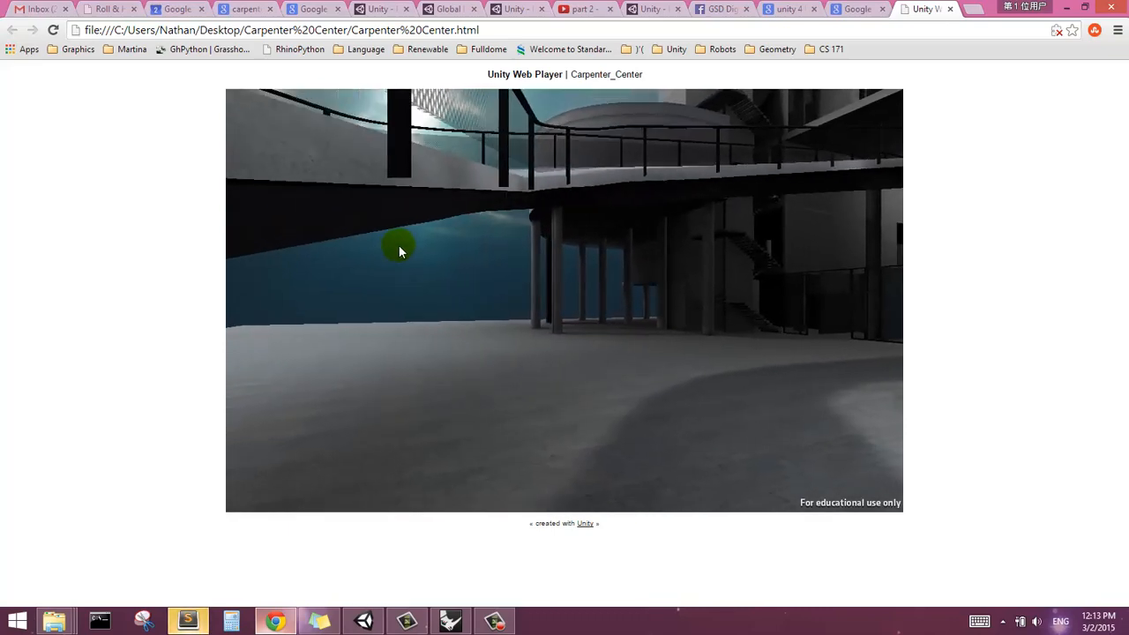
key(s)
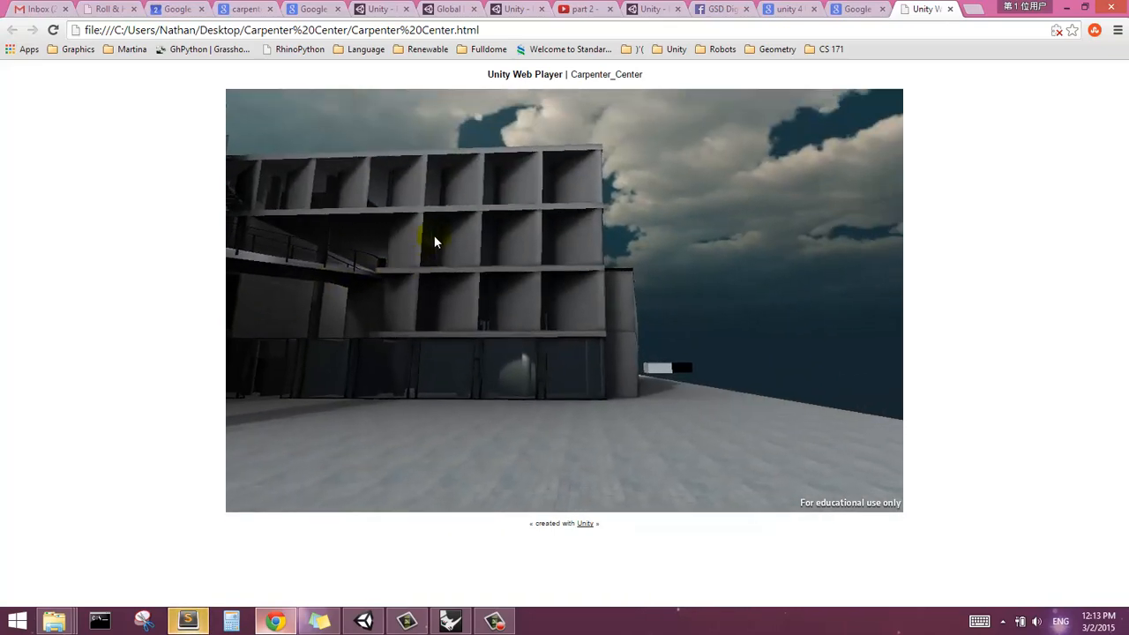